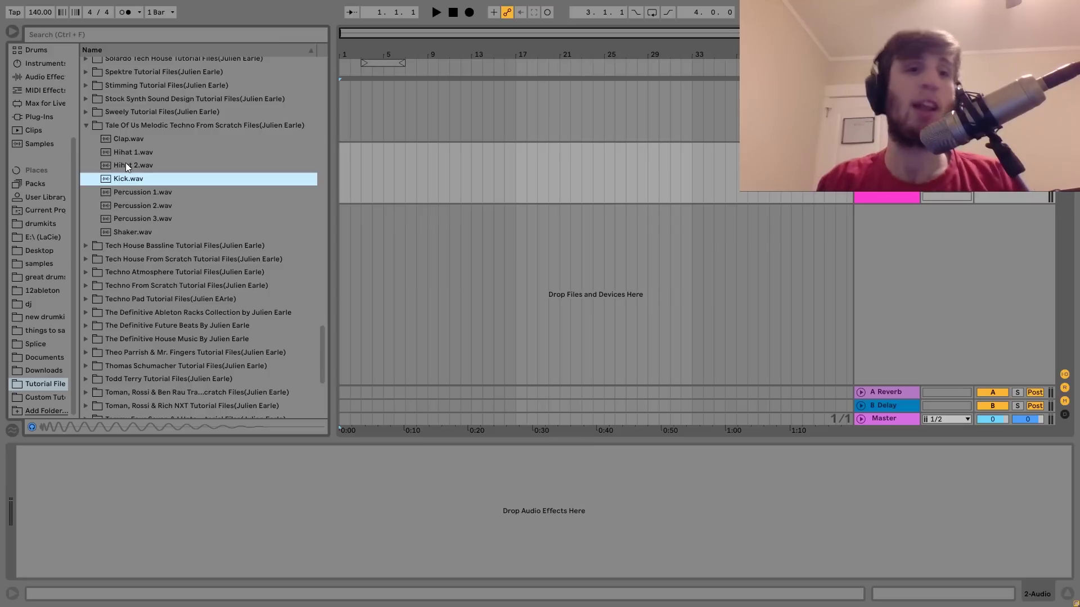
Step: Audition the drum samples in the Tale Of Us Melodic Techno tutorial folder, from Clap.wav through the percussion sounds
{"action": "key", "text": "Up"}
{"action": "key", "text": "Up"}
{"action": "key", "text": "Up"}
{"action": "key", "text": "Down"}
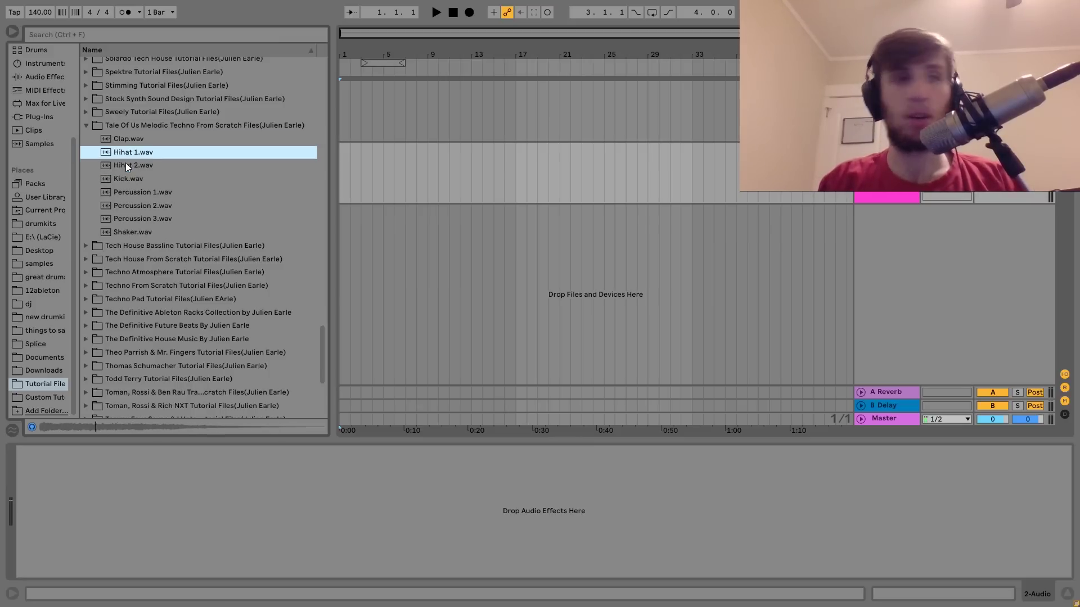
{"action": "key", "text": "Down"}
{"action": "key", "text": "Down"}
{"action": "key", "text": "Down"}
{"action": "key", "text": "Up"}
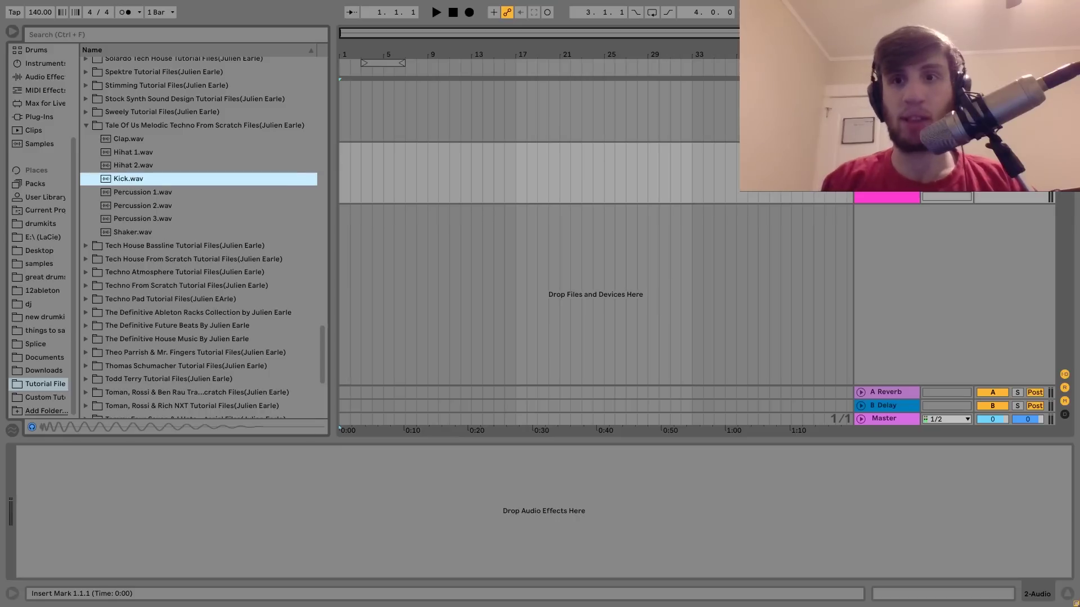
Step: Load Kick.wav as an instrument on the MIDI track and create a looped four-bar clip from bar 1
{"action": "double_click", "coordinate": [167, 175]}
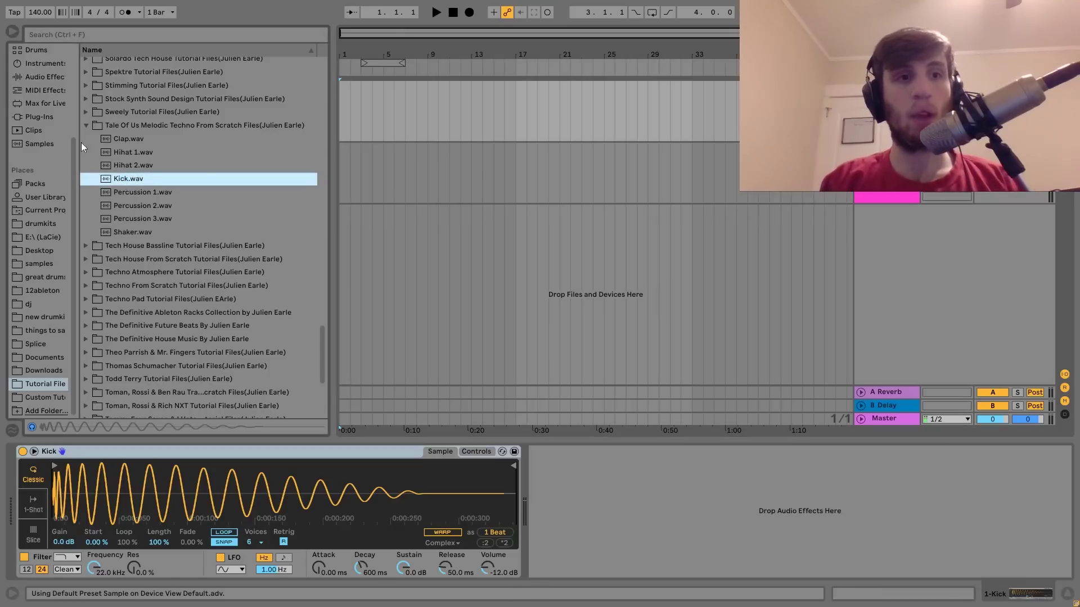
{"action": "left_click_drag", "start_coordinate": [383, 113], "coordinate": [299, 111]}
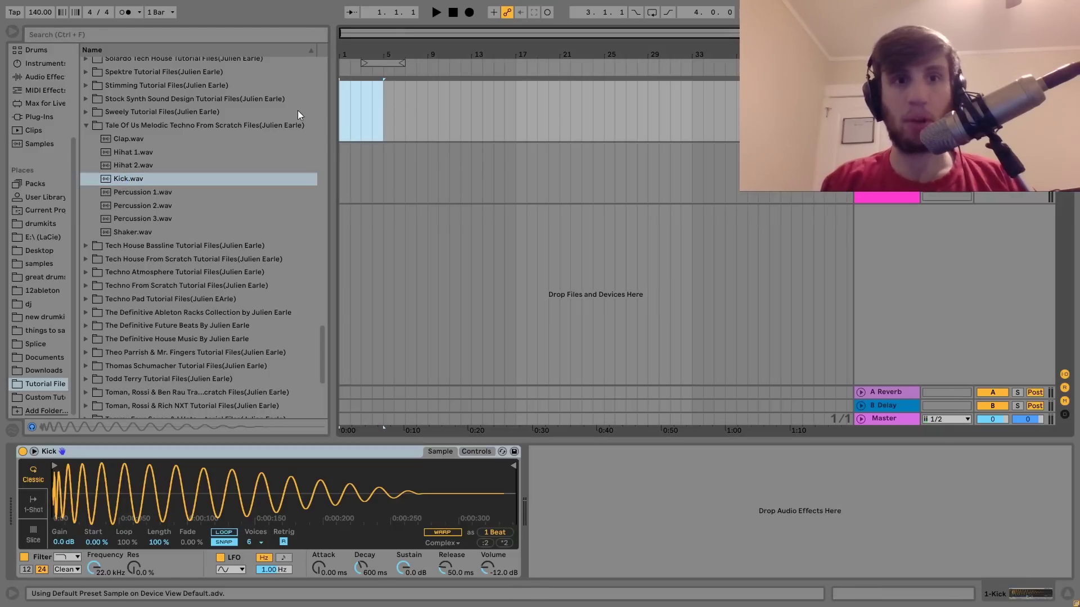
{"action": "key", "text": "ctrl+l"}
{"action": "key", "text": "ctrl+shift+m"}
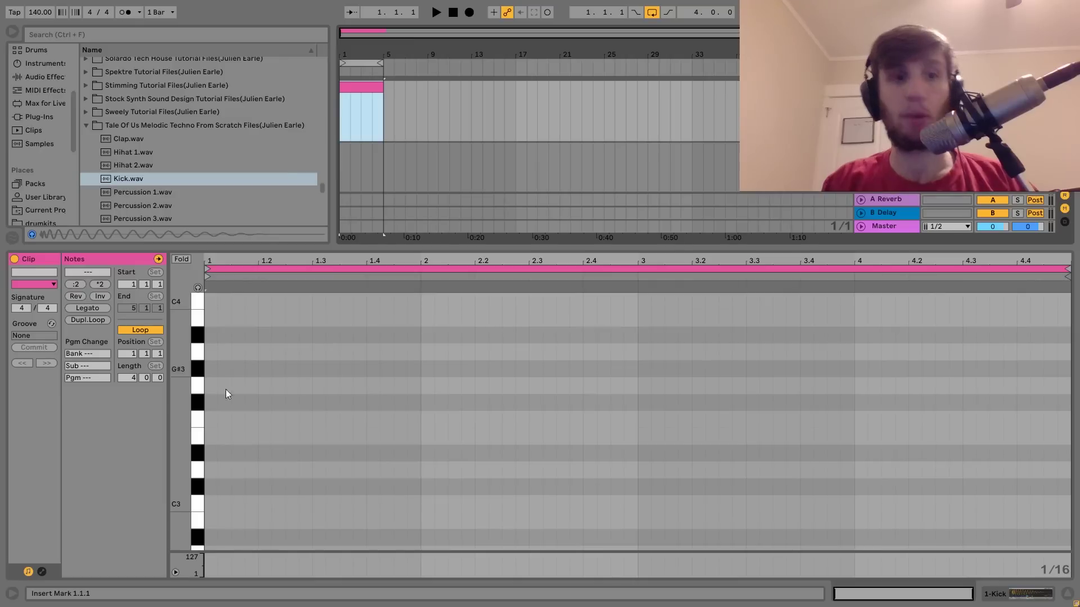
Step: Draw a one-beat C3 note at the start of the kick clip and duplicate it to fill the first two bars
{"action": "double_click", "coordinate": [208, 501]}
{"action": "key", "text": "shift+Right"}
{"action": "key", "text": "shift+Right"}
{"action": "key", "text": "shift+Right"}
{"action": "key", "text": "ctrl+d"}
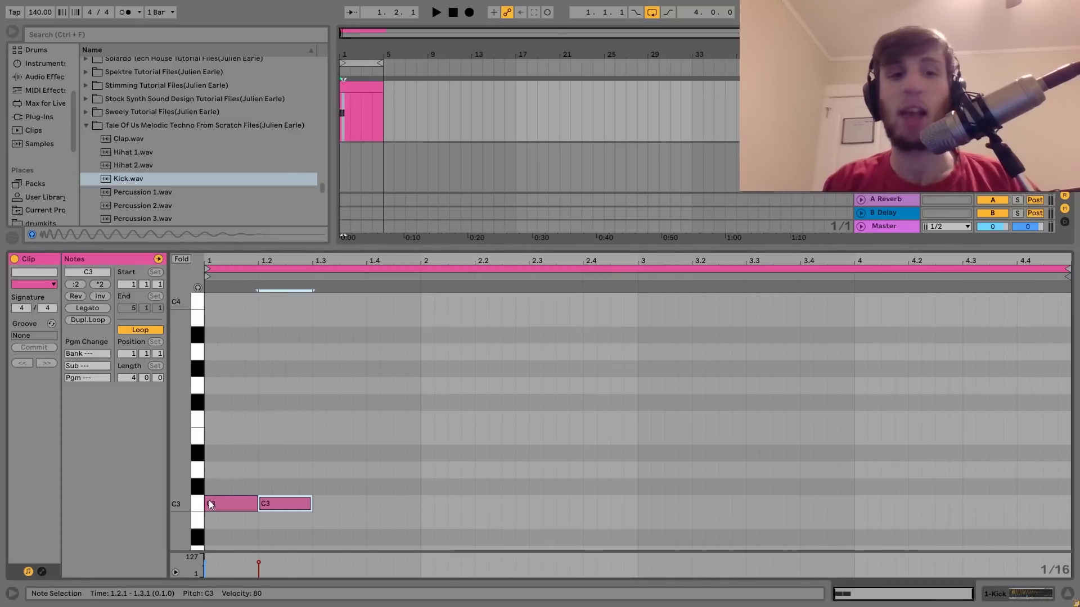
{"action": "key", "text": "ctrl+a"}
{"action": "key", "text": "ctrl+d"}
{"action": "key", "text": "ctrl+a"}
{"action": "key", "text": "ctrl+d"}
{"action": "key", "text": "ctrl+a"}
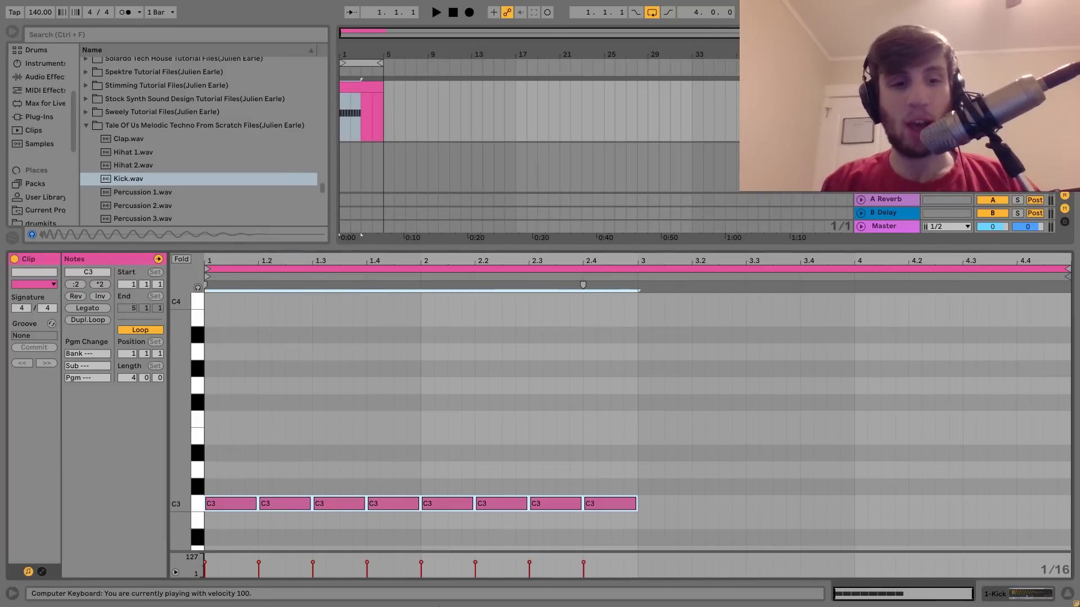
Step: Set the computer-keyboard velocity to 120 and redo the one-beat C3 kick notes at that velocity across all four bars
{"action": "key", "text": "v"}
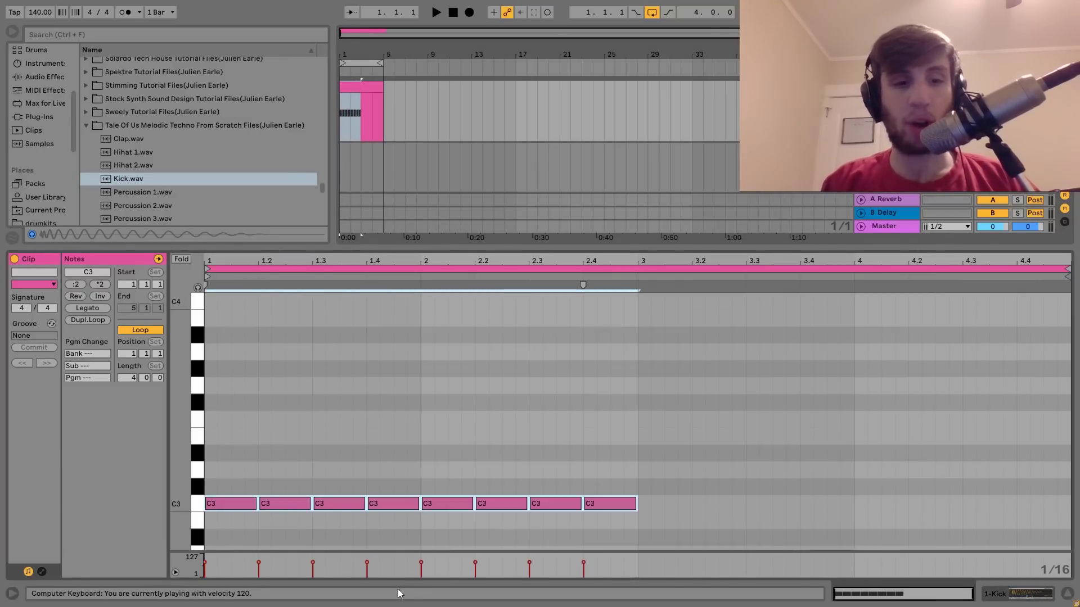
{"action": "left_click", "coordinate": [220, 502]}
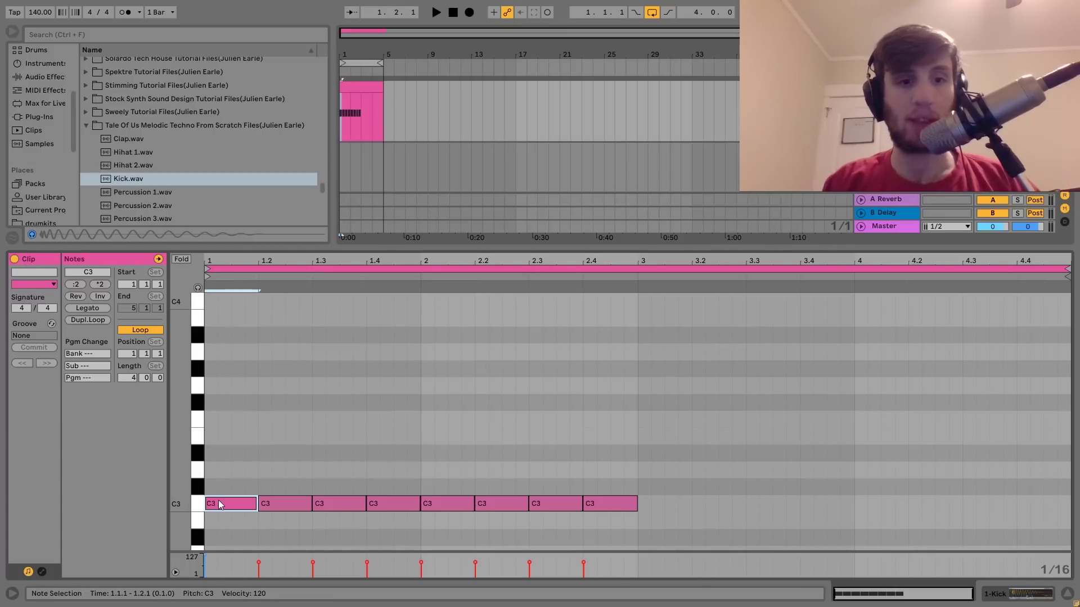
{"action": "key", "text": "ctrl+d"}
{"action": "key", "text": "ctrl+d"}
{"action": "key", "text": "ctrl+d"}
{"action": "key", "text": "ctrl+d"}
{"action": "key", "text": "ctrl+d"}
{"action": "key", "text": "ctrl+d"}
{"action": "key", "text": "ctrl+d"}
{"action": "key", "text": "ctrl+a"}
{"action": "key", "text": "ctrl+d"}
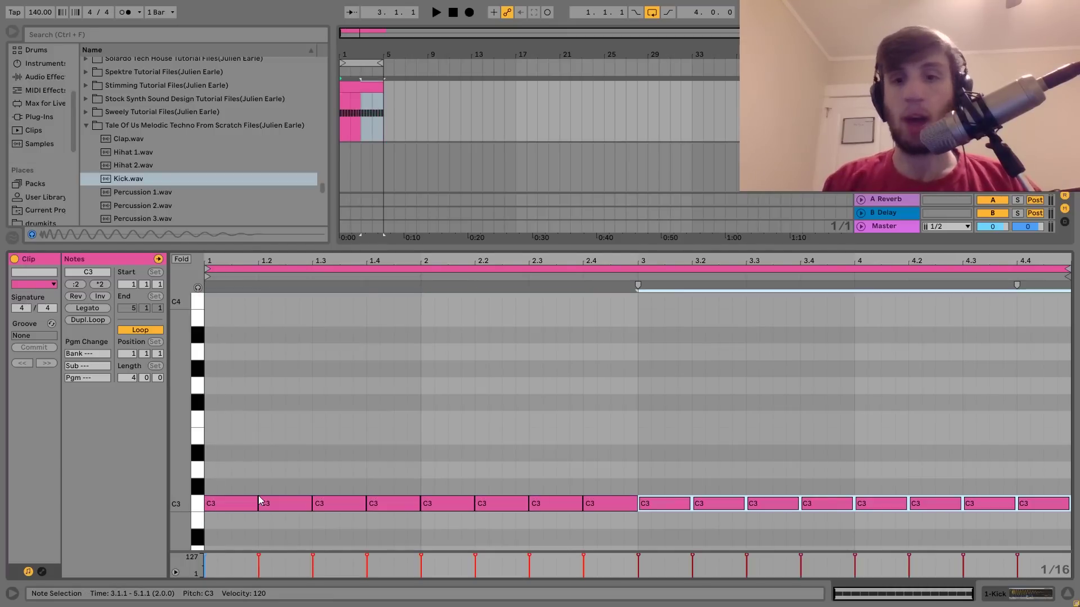
Step: Extend the kick clip to eight bars and loop the same range in the arrangement
{"action": "key", "text": "shift+Tab"}
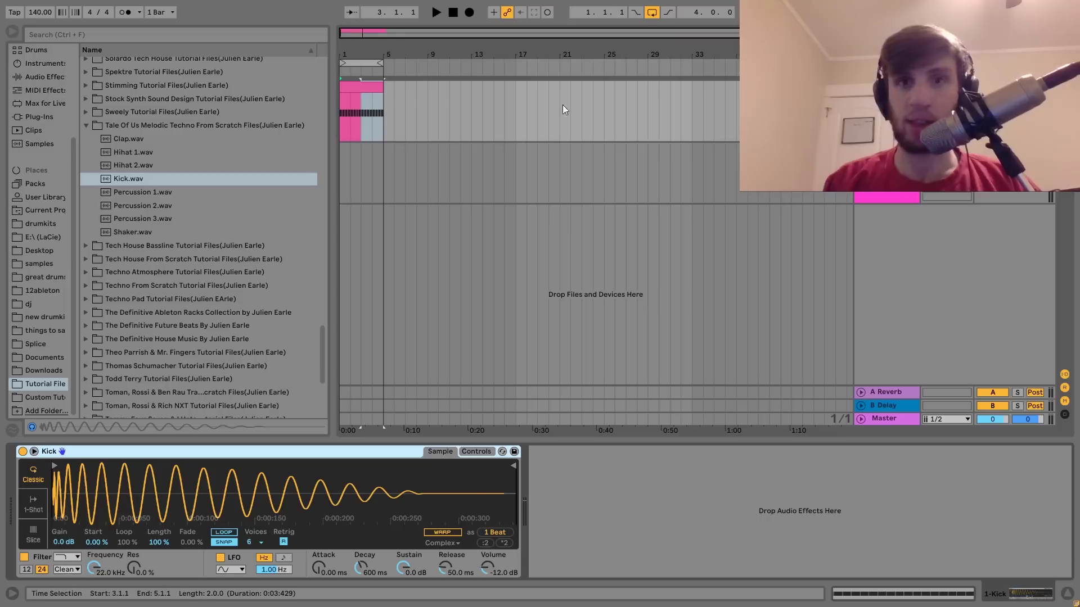
{"action": "left_click", "coordinate": [370, 85]}
{"action": "left_click_drag", "start_coordinate": [383, 87], "coordinate": [428, 89]}
{"action": "key", "text": "ctrl+l"}
Step: Add Drum Buss to the kick track, set Crunch to 25% and Transients to 0.17, and preview the sound
{"action": "left_click", "coordinate": [36, 76]}
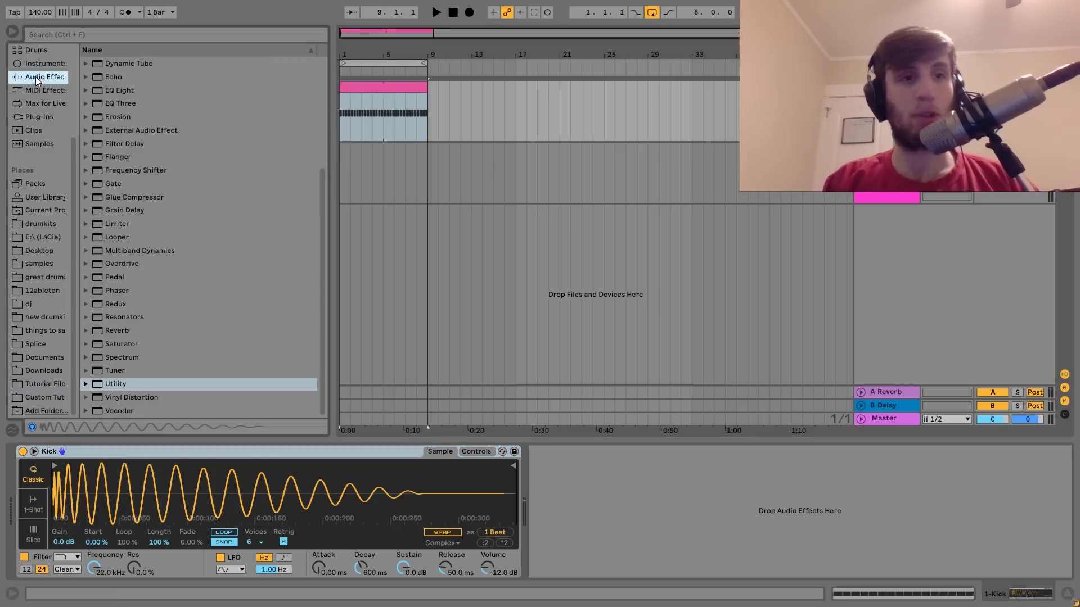
{"action": "scroll", "coordinate": [149, 182], "scroll_direction": "up", "scroll_amount": 4}
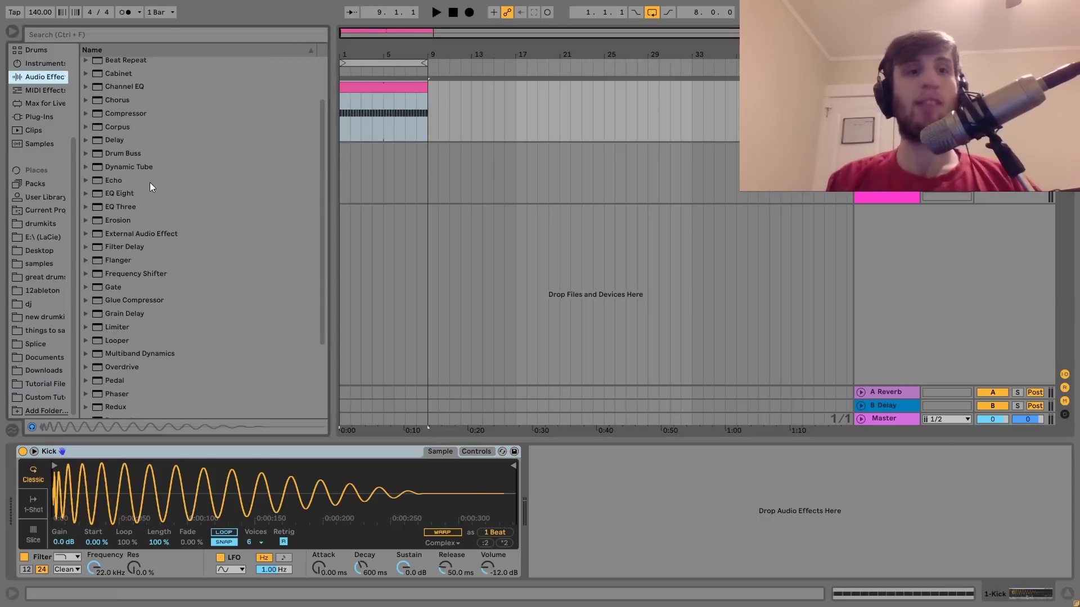
{"action": "double_click", "coordinate": [120, 156]}
{"action": "left_click_drag", "start_coordinate": [590, 483], "coordinate": [591, 476]}
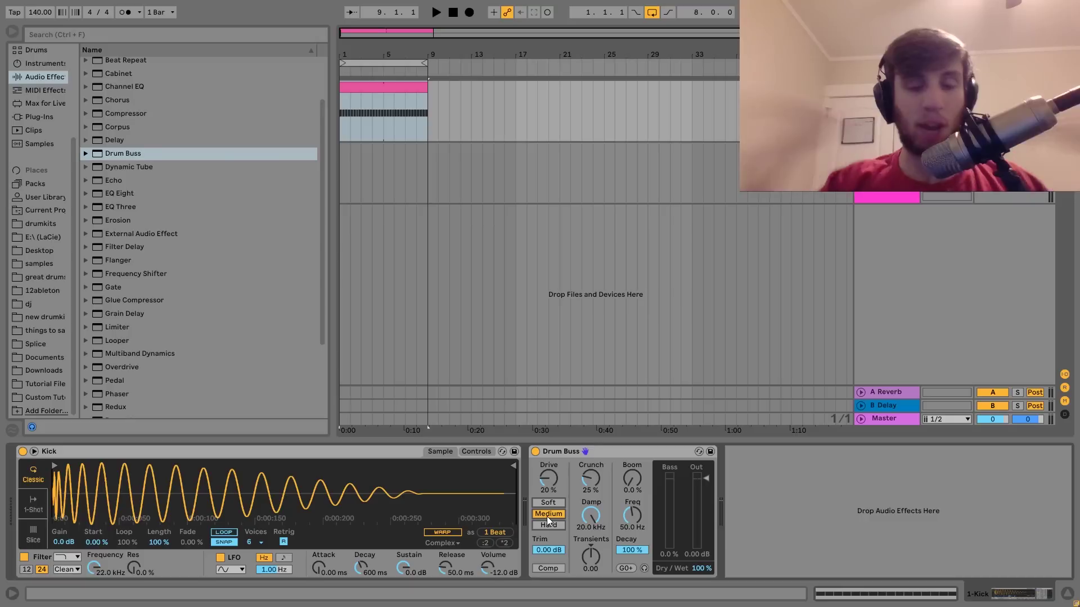
{"action": "left_click_drag", "start_coordinate": [591, 556], "coordinate": [590, 552]}
{"action": "key", "text": "space"}
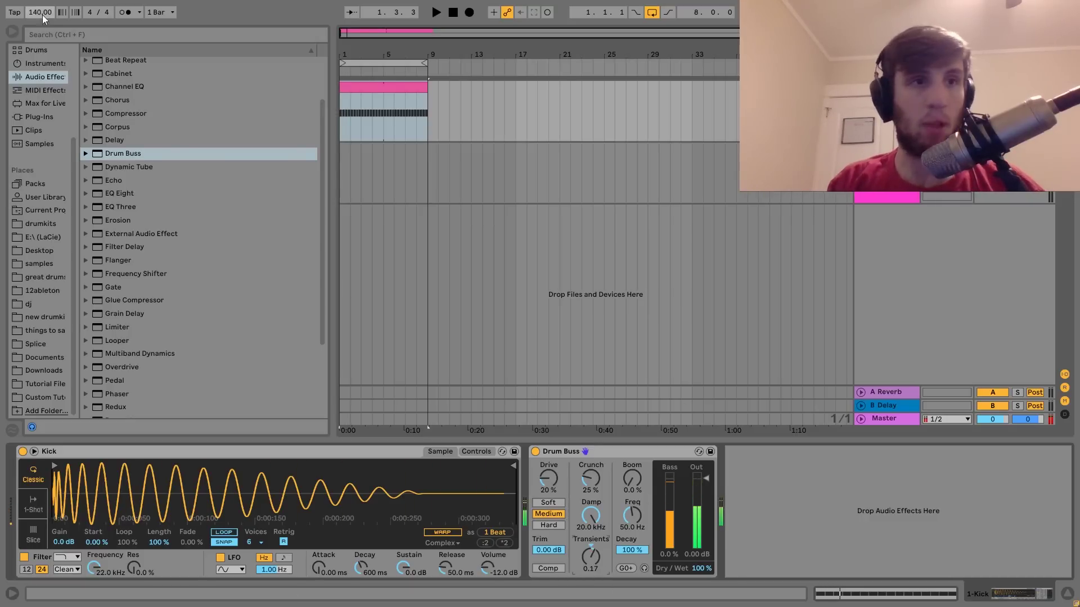
Step: Set the project tempo to 123 BPM and play back the kick loop
{"action": "left_click", "coordinate": [35, 10]}
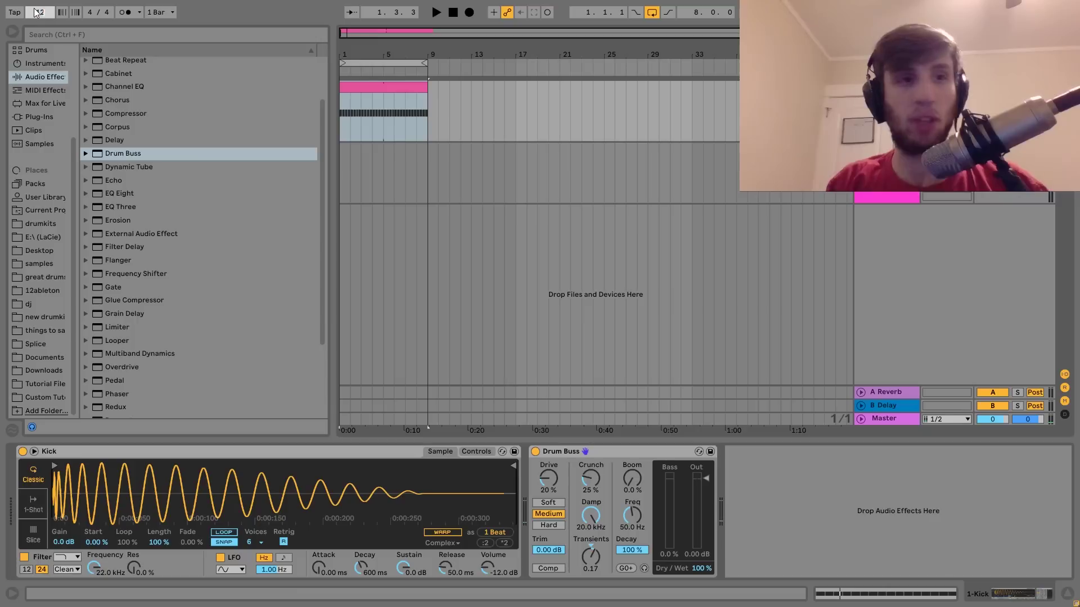
{"action": "type", "text": "124"}
{"action": "key", "text": "BackSpace"}
{"action": "type", "text": "3"}
{"action": "key", "text": "Return"}
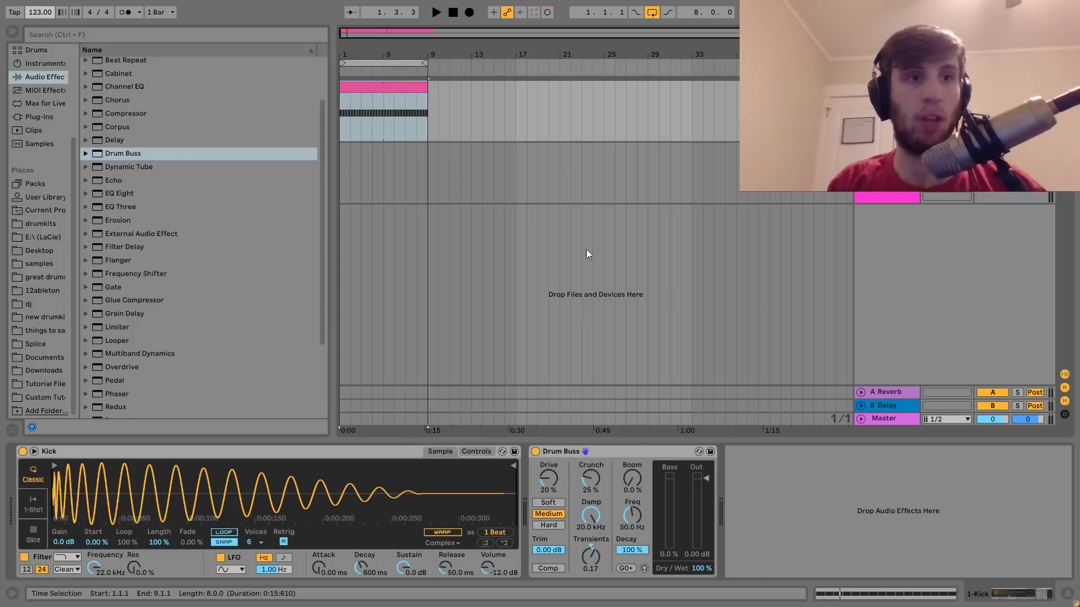
{"action": "key", "text": "space"}
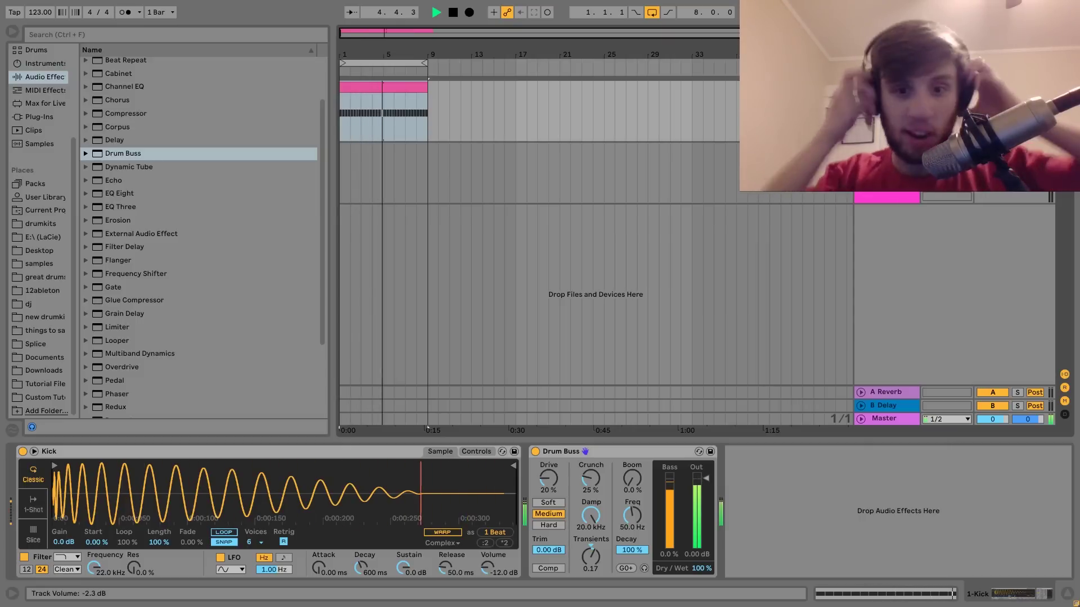
{"action": "key", "text": "space"}
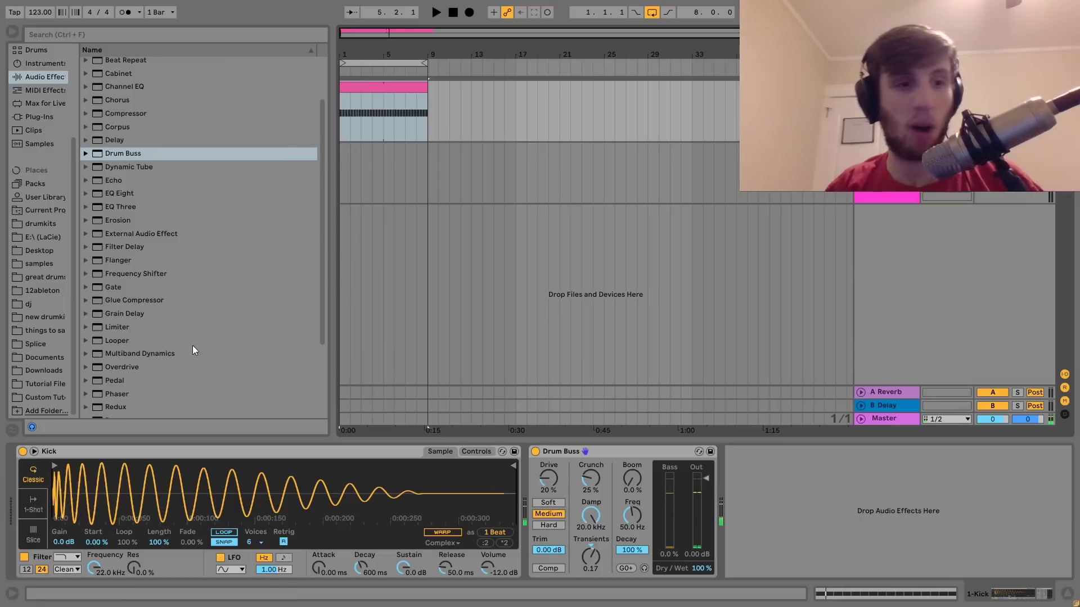
Step: Add a Tuner after Drum Buss on the kick track and play the loop to check the kick's pitch
{"action": "scroll", "coordinate": [191, 346], "scroll_direction": "down", "scroll_amount": 3}
{"action": "double_click", "coordinate": [115, 371]}
{"action": "key", "text": "space"}
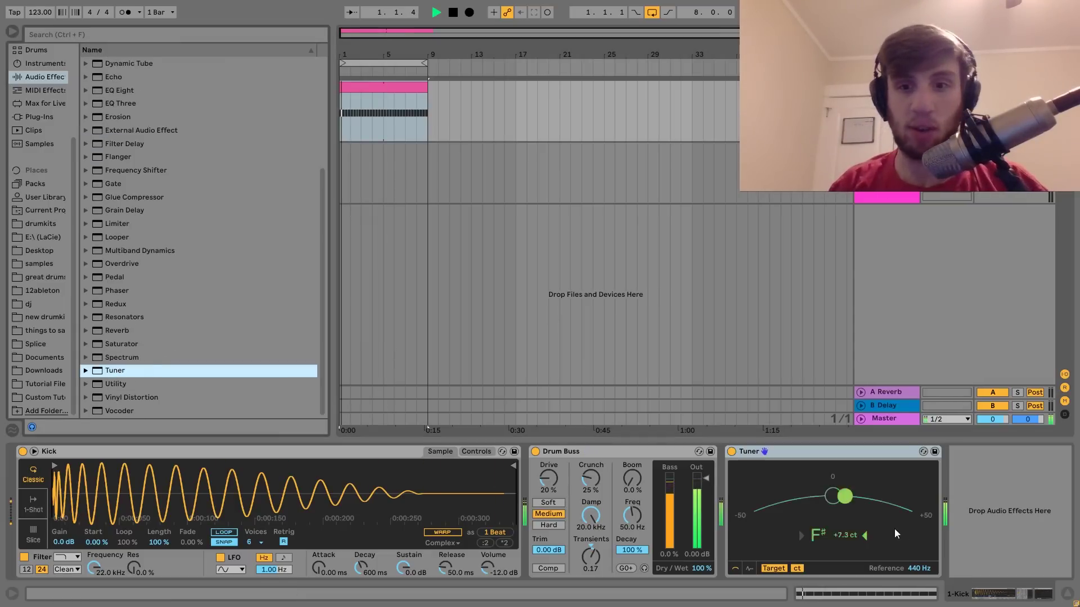
Step: Insert a new MIDI track below the kick and load the Analog instrument on it
{"action": "key", "text": "ctrl+shift+t"}
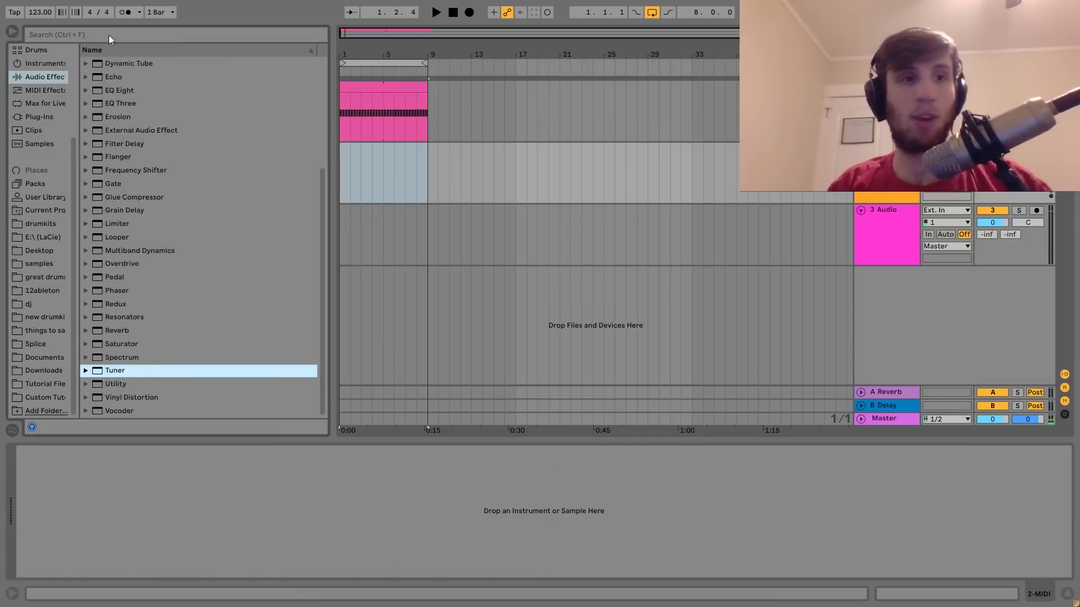
{"action": "left_click", "coordinate": [28, 64]}
{"action": "double_click", "coordinate": [113, 62]}
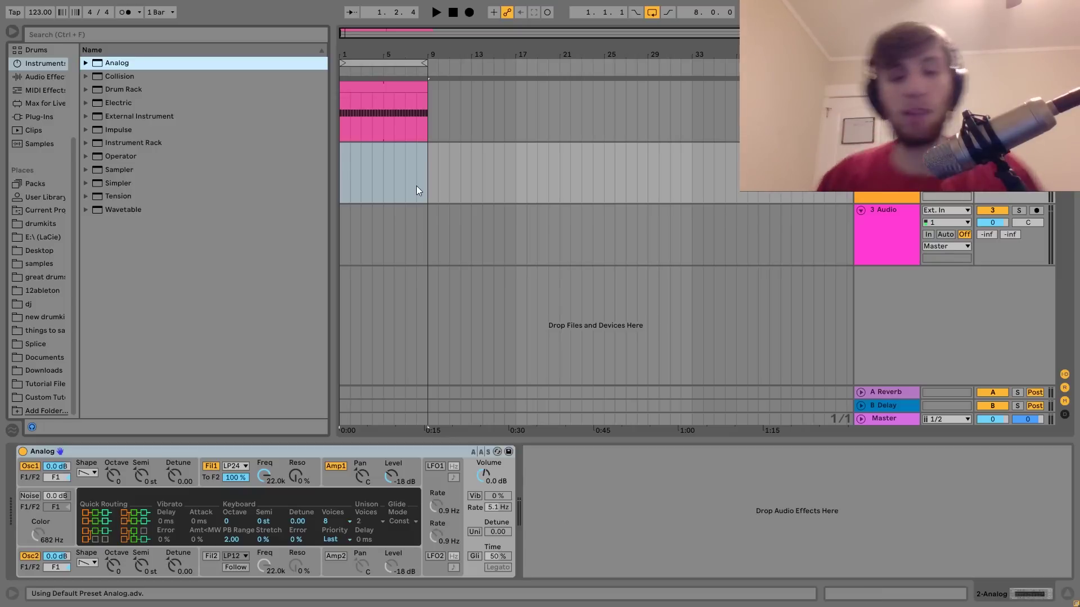
Step: Lower the computer-keyboard octave to C0 and set Analog's Amp 1 envelope to 965 ms decay, 0.00 sustain and 126 ms release
{"action": "key", "text": "z"}
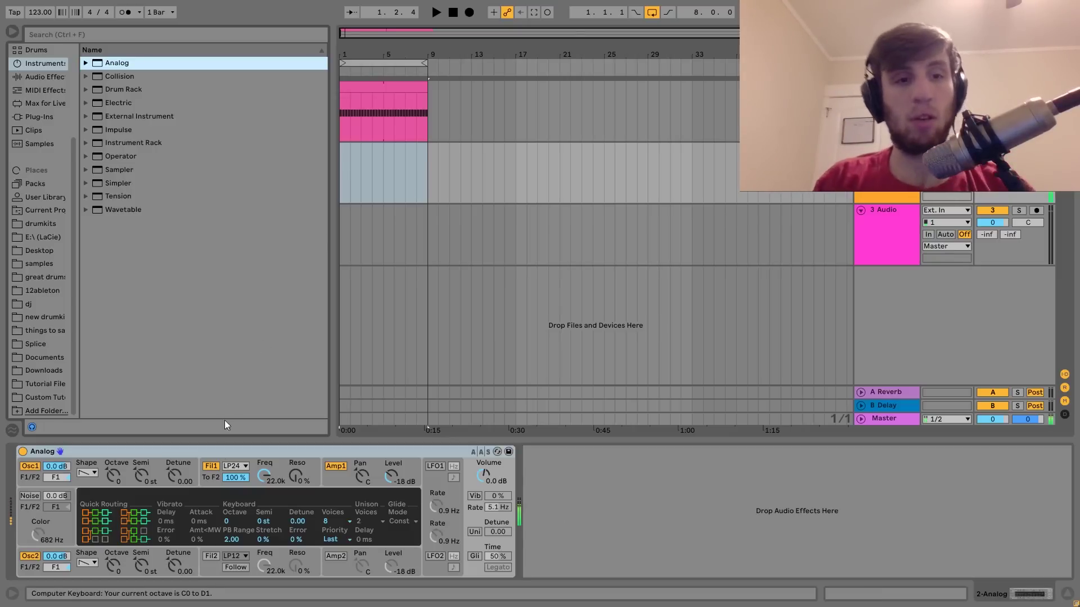
{"action": "left_click", "coordinate": [330, 472]}
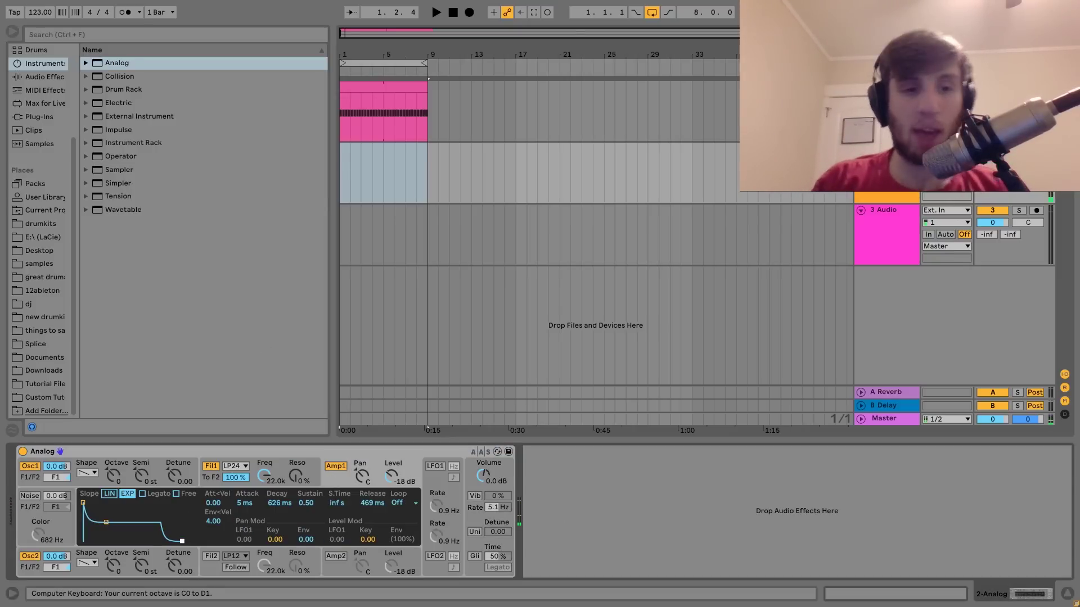
{"action": "left_click_drag", "start_coordinate": [106, 522], "coordinate": [175, 541]}
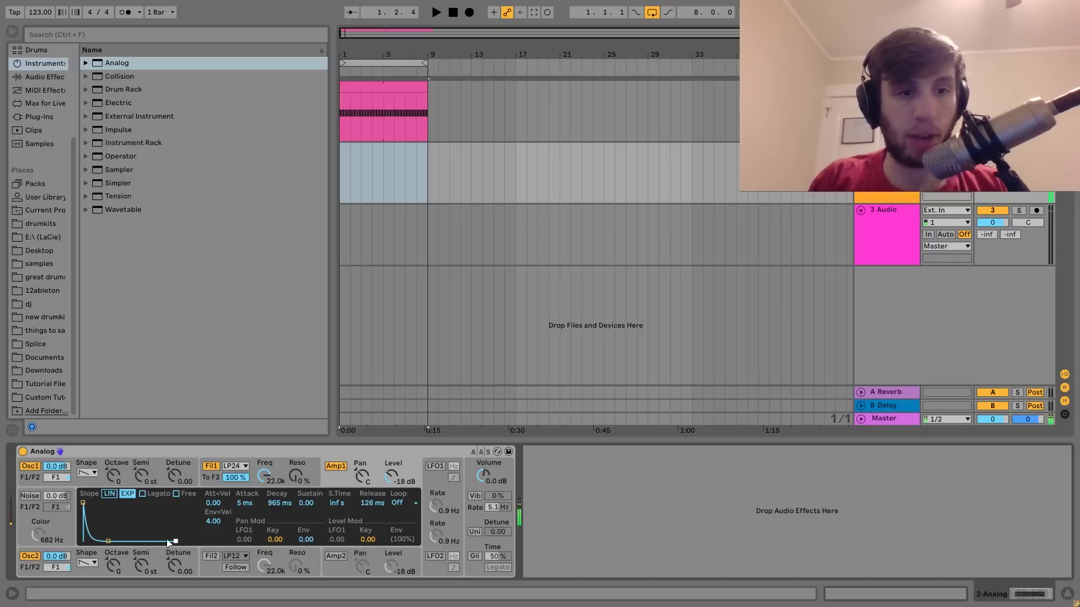
Step: Set Analog's Filter 1 cutoff to 82 Hz, with the filter envelope's sustain at 0.00 and release at 15.0 s
{"action": "left_click_drag", "start_coordinate": [258, 478], "coordinate": [259, 540]}
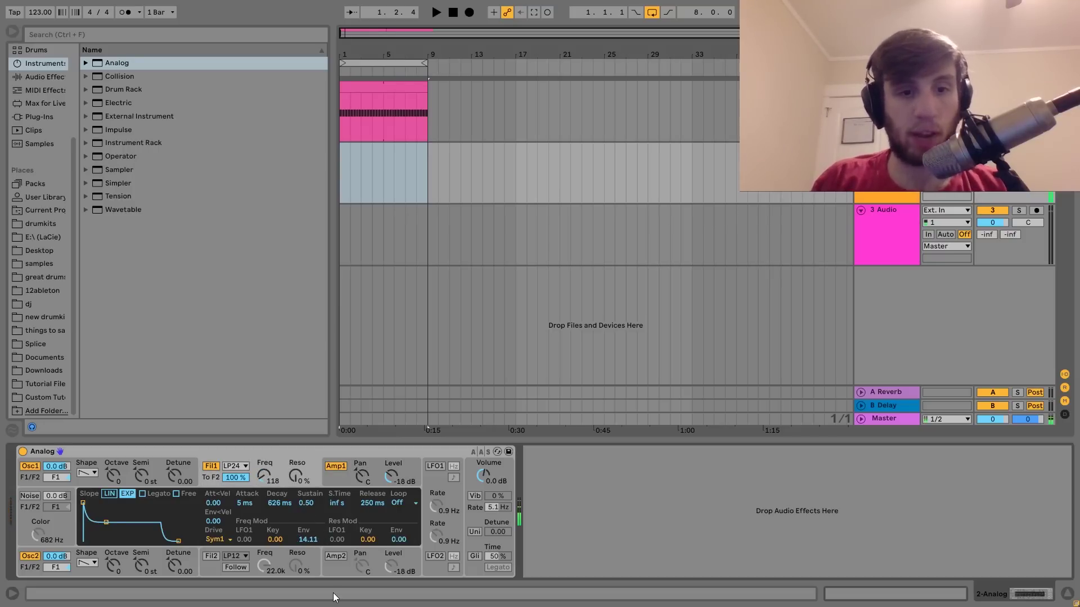
{"action": "left_click_drag", "start_coordinate": [304, 504], "coordinate": [304, 545]}
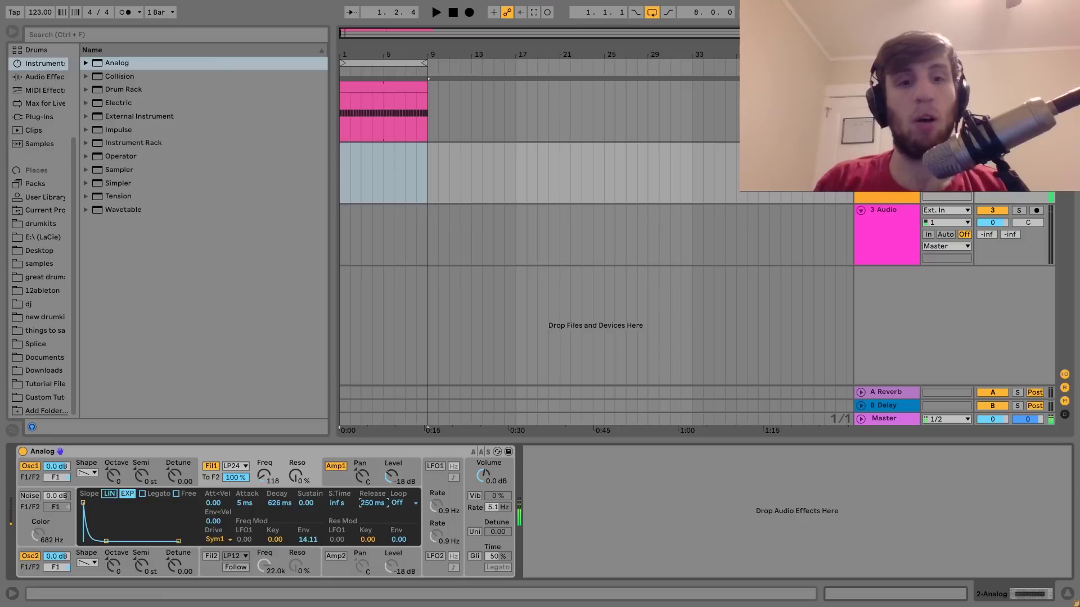
{"action": "left_click_drag", "start_coordinate": [371, 504], "coordinate": [371, 450]}
Step: Set Filter 1's envelope frequency modulation to 6.73, its decay to 1.33 s and the filter cutoff to 30 Hz
{"action": "left_click", "coordinate": [307, 540]}
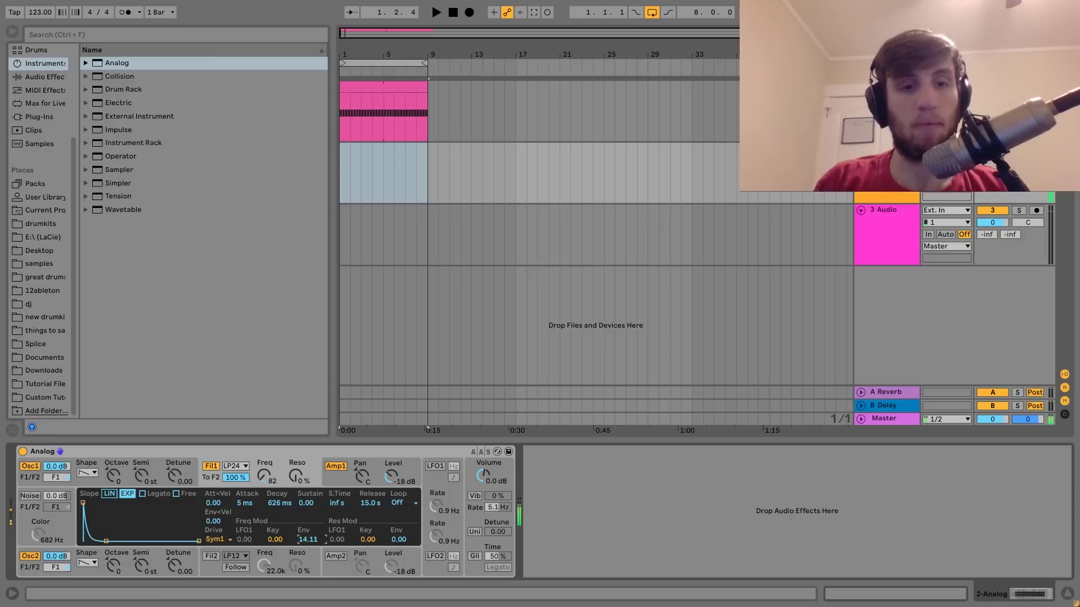
{"action": "key", "text": "Up"}
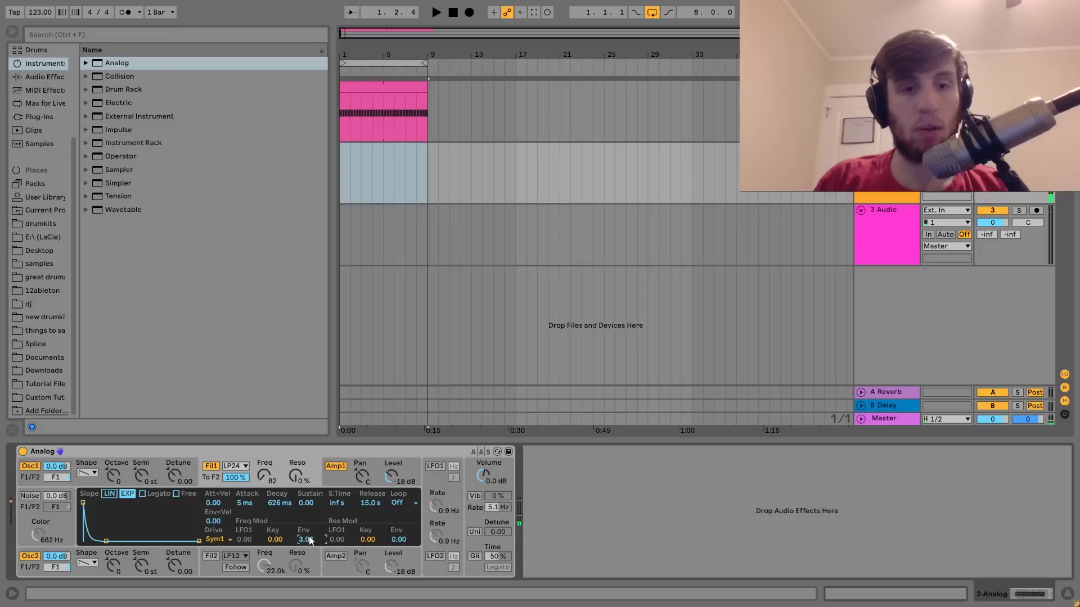
{"action": "left_click_drag", "start_coordinate": [309, 537], "coordinate": [310, 523]}
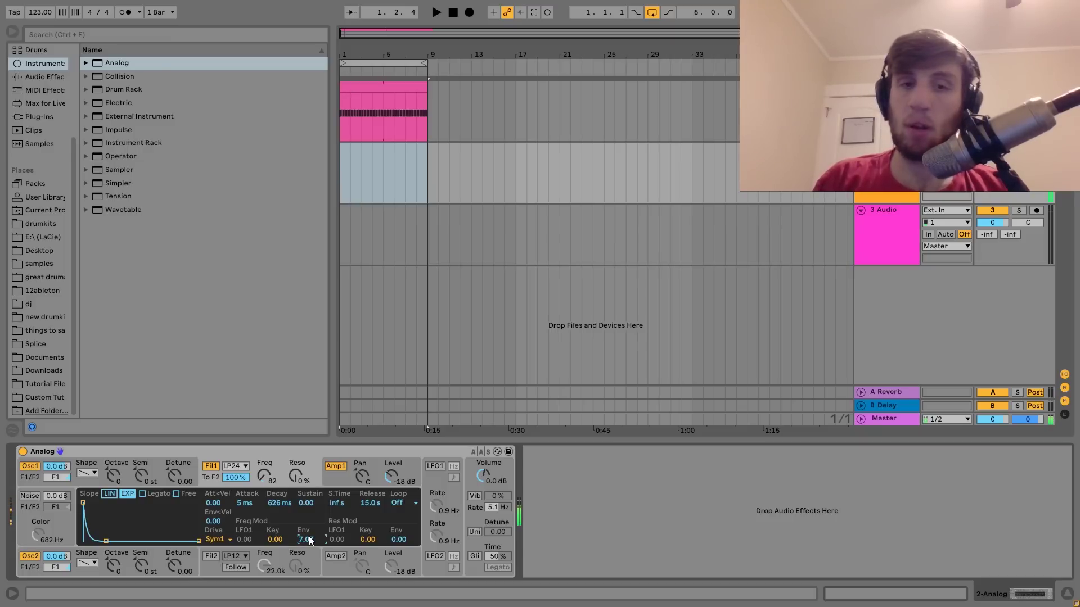
{"action": "left_click_drag", "start_coordinate": [286, 509], "coordinate": [285, 498]}
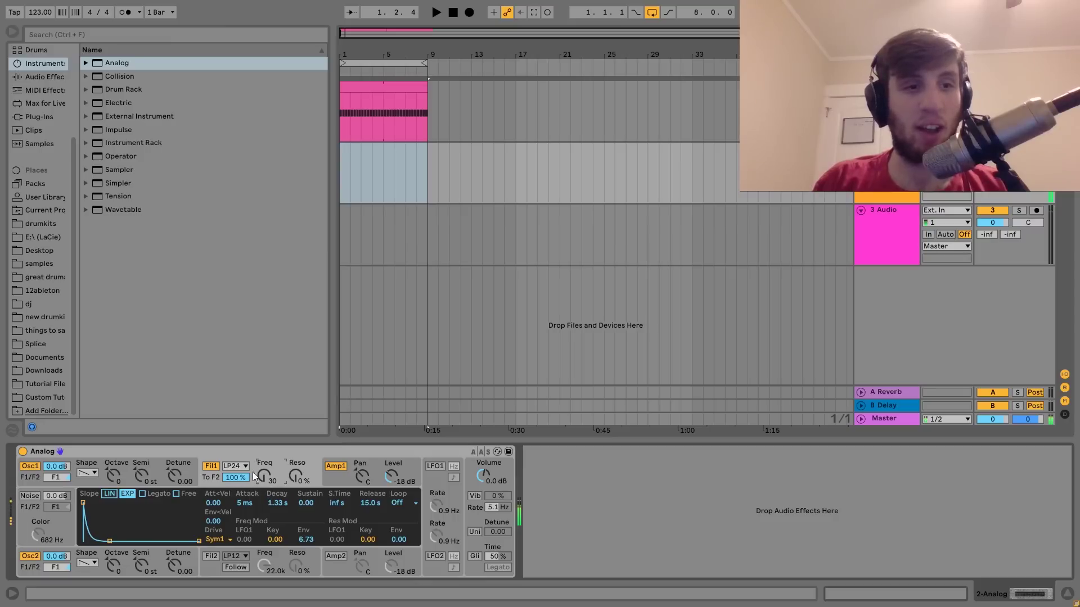
Step: Add Chorus after Analog with modulation amount 1.81 ms, rate 0.20 Hz and Dry/Wet 29%
{"action": "left_click", "coordinate": [43, 76]}
{"action": "scroll", "coordinate": [129, 123], "scroll_direction": "down", "scroll_amount": 2}
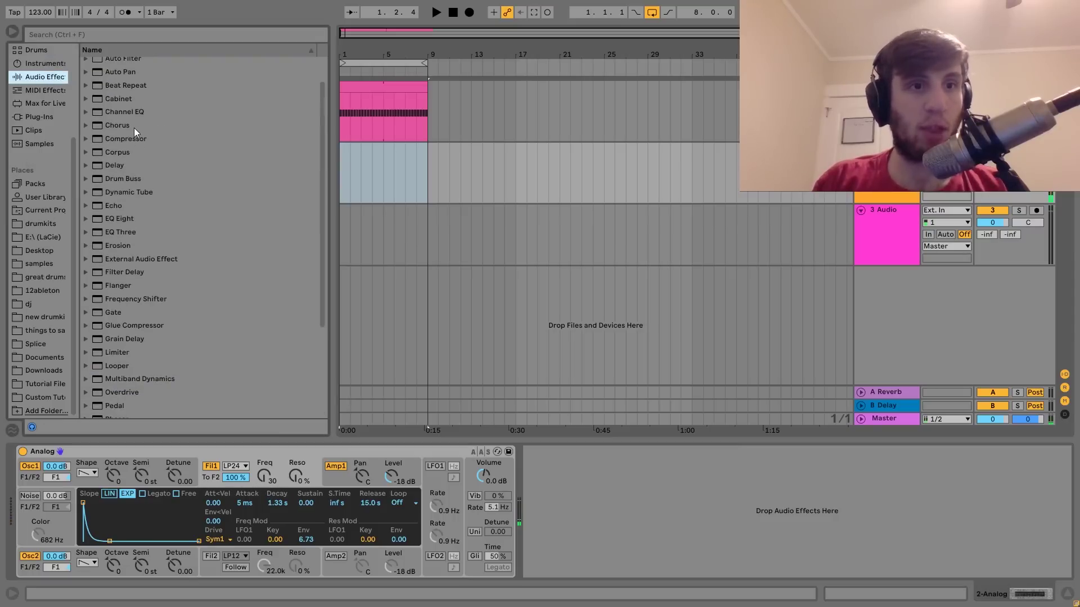
{"action": "double_click", "coordinate": [117, 126]}
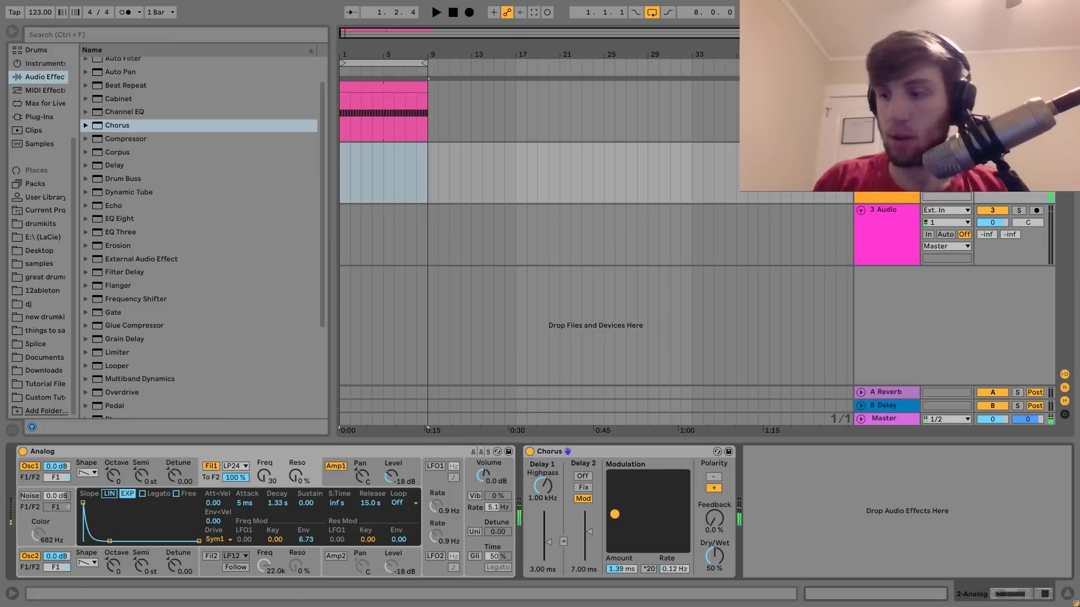
{"action": "left_click_drag", "start_coordinate": [610, 514], "coordinate": [617, 510]}
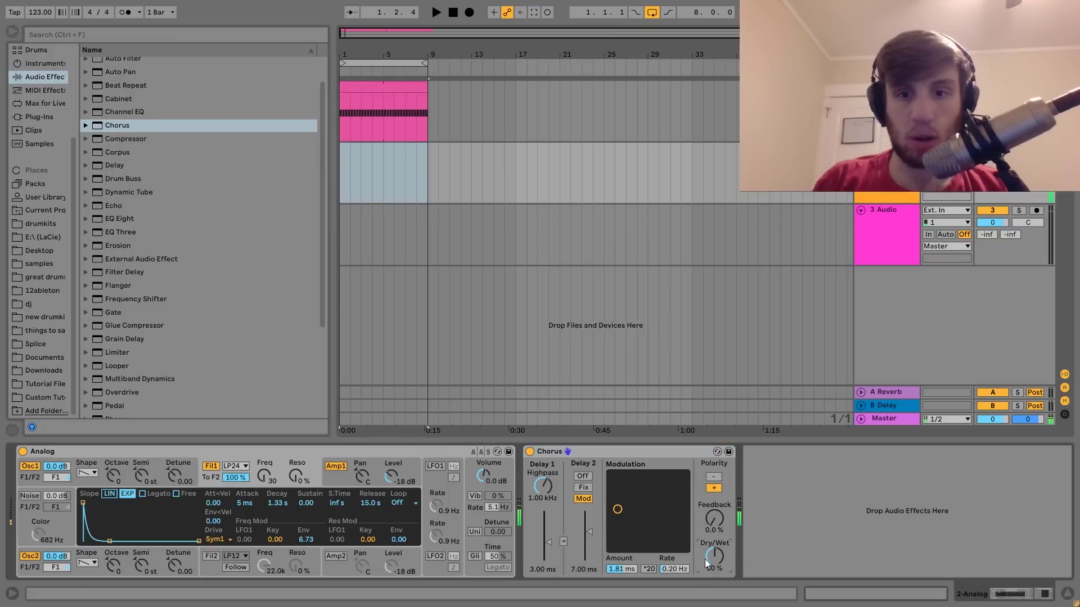
{"action": "left_click_drag", "start_coordinate": [704, 559], "coordinate": [704, 580]}
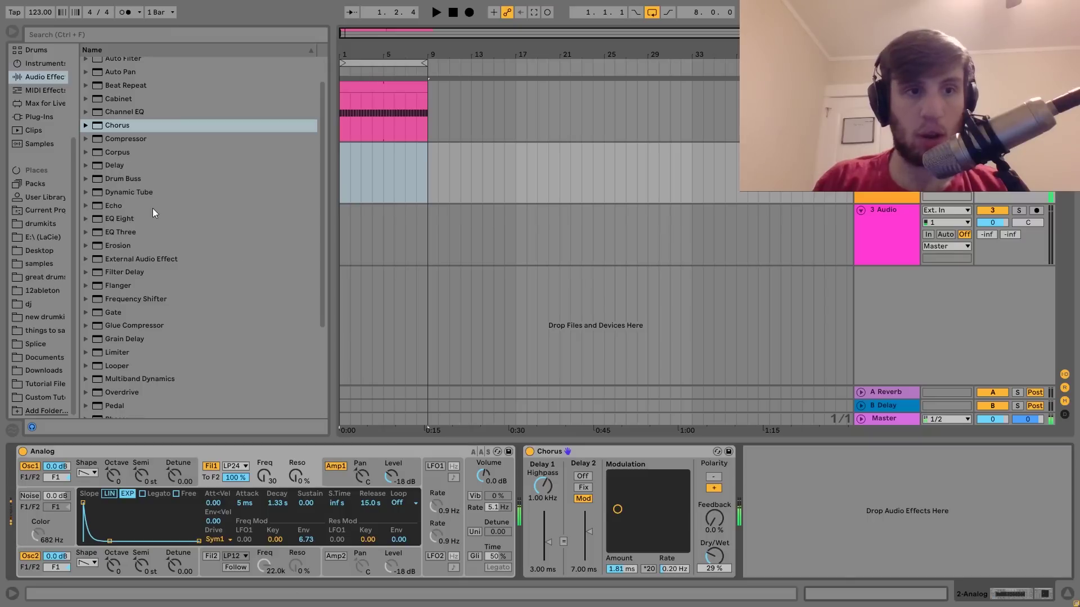
Step: Add Drum Buss after Chorus with Crunch 15%, Damp 20.0 kHz and Medium distortion, and audition the result
{"action": "double_click", "coordinate": [127, 179]}
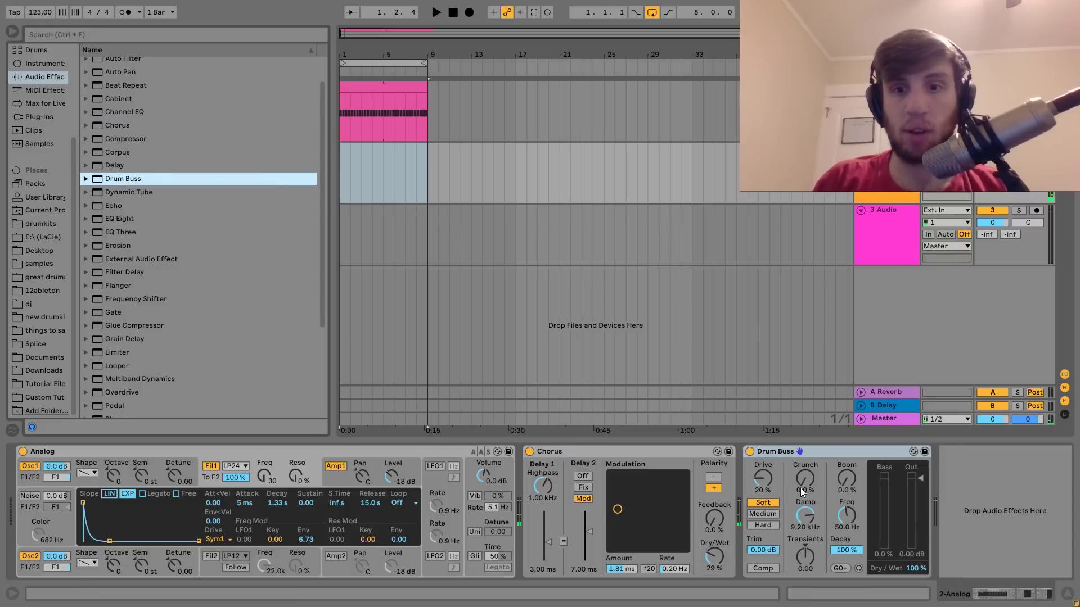
{"action": "left_click_drag", "start_coordinate": [803, 493], "coordinate": [803, 481]}
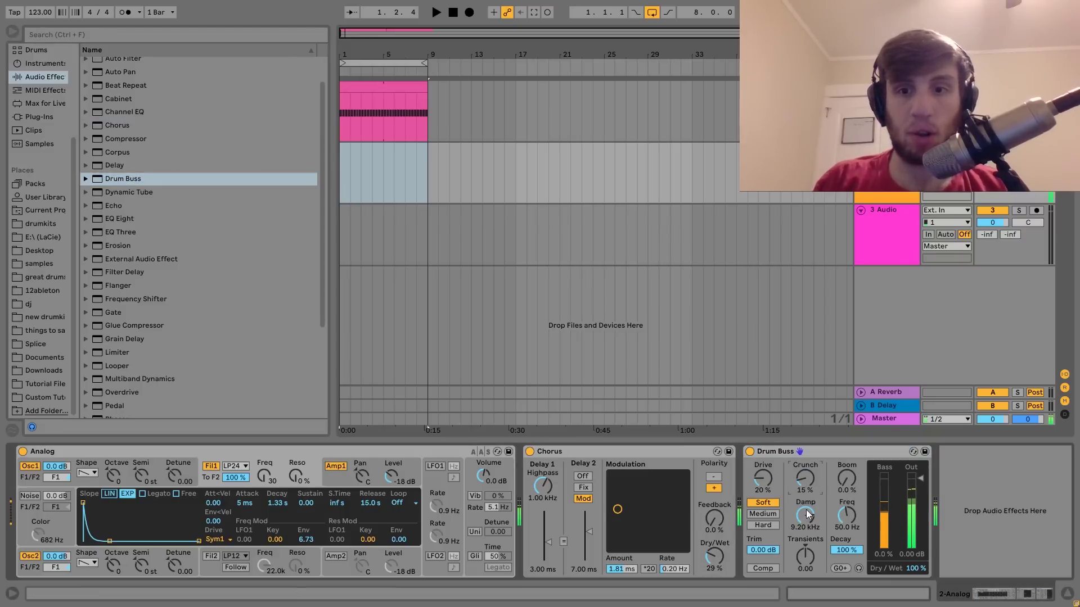
{"action": "left_click_drag", "start_coordinate": [808, 522], "coordinate": [807, 500]}
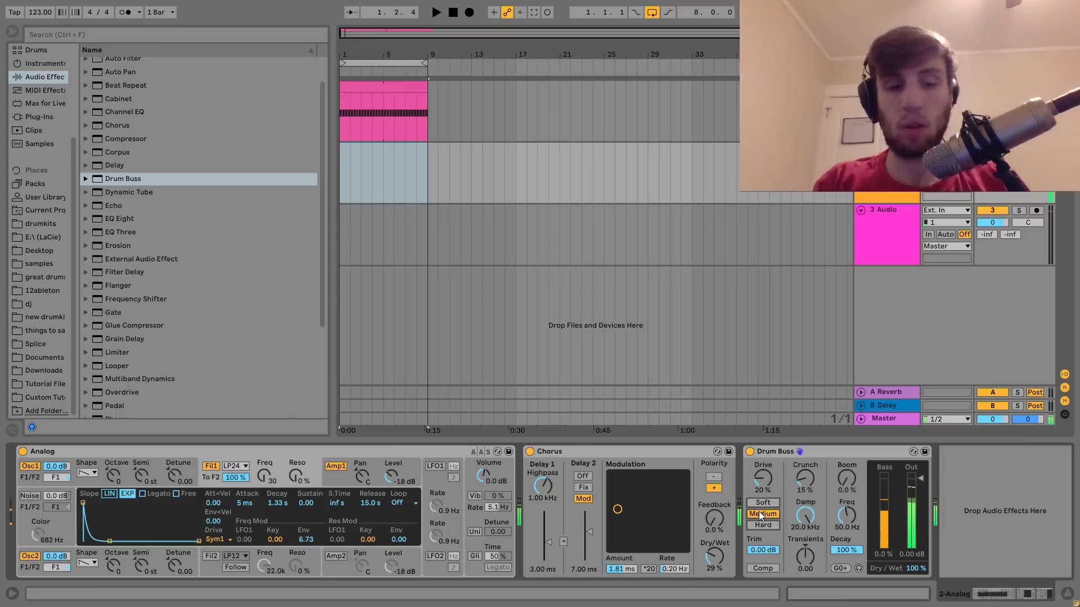
{"action": "key", "text": "space"}
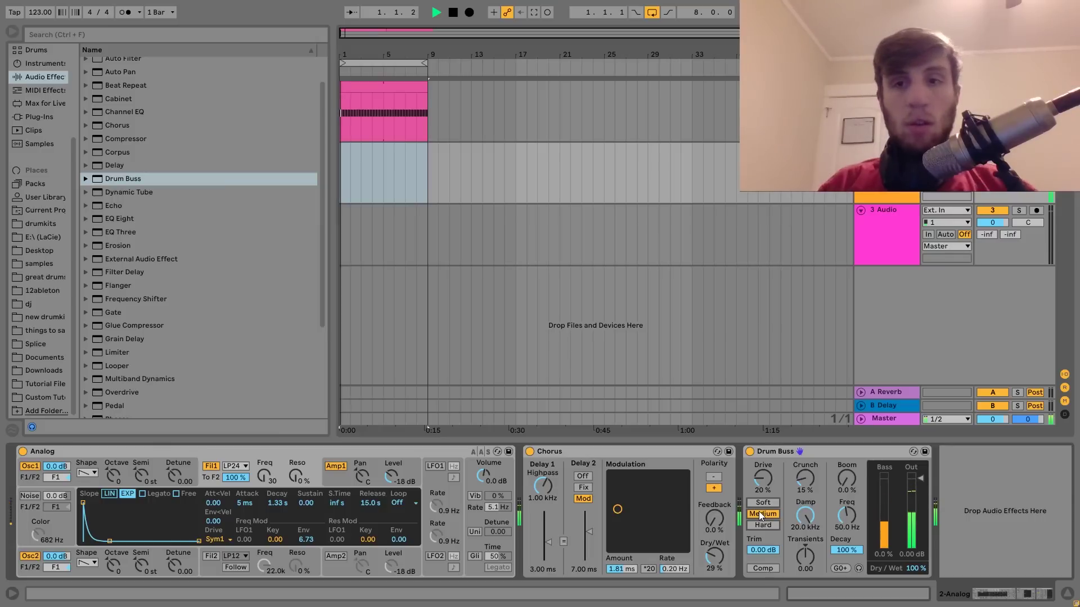
{"action": "key", "text": "space"}
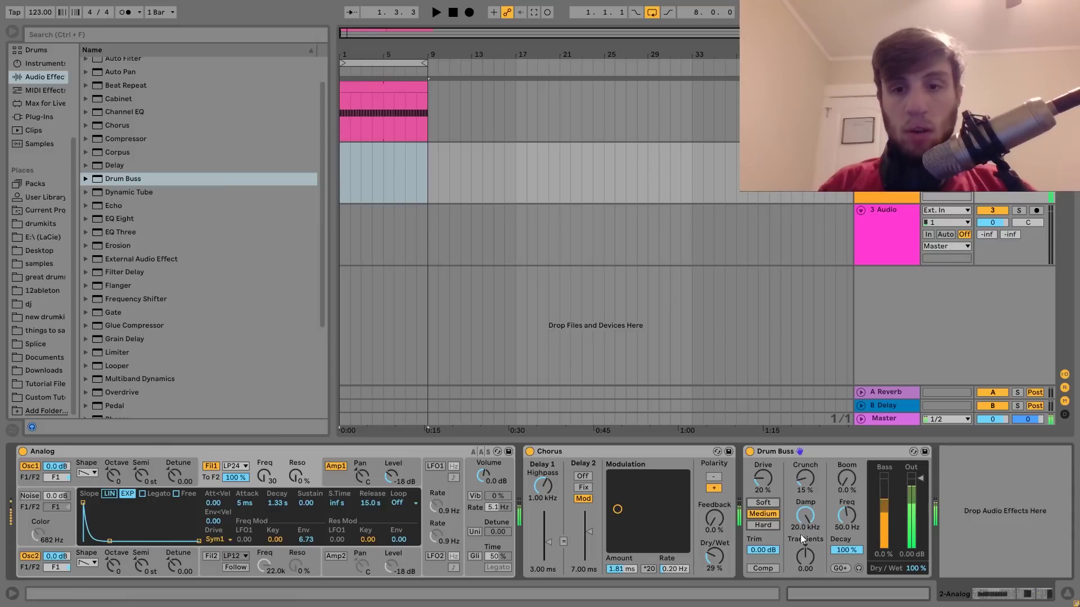
Step: Switch Drum Buss to Hard distortion, with Crunch at 24% and Transients at 0.27
{"action": "left_click", "coordinate": [765, 525]}
{"action": "left_click_drag", "start_coordinate": [805, 487], "coordinate": [805, 482]}
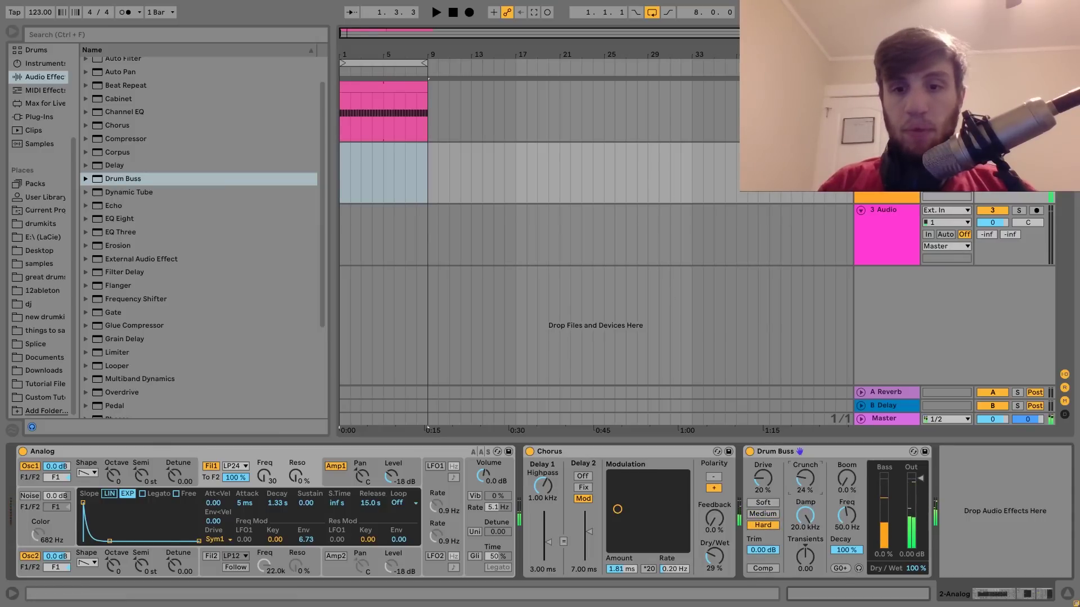
{"action": "left_click_drag", "start_coordinate": [806, 568], "coordinate": [805, 564]}
Step: Set Analog's Filter 1 envelope decay to 3.18 s and the filter resonance to 23%
{"action": "left_click_drag", "start_coordinate": [992, 161], "coordinate": [992, 162]}
{"action": "key", "text": "space"}
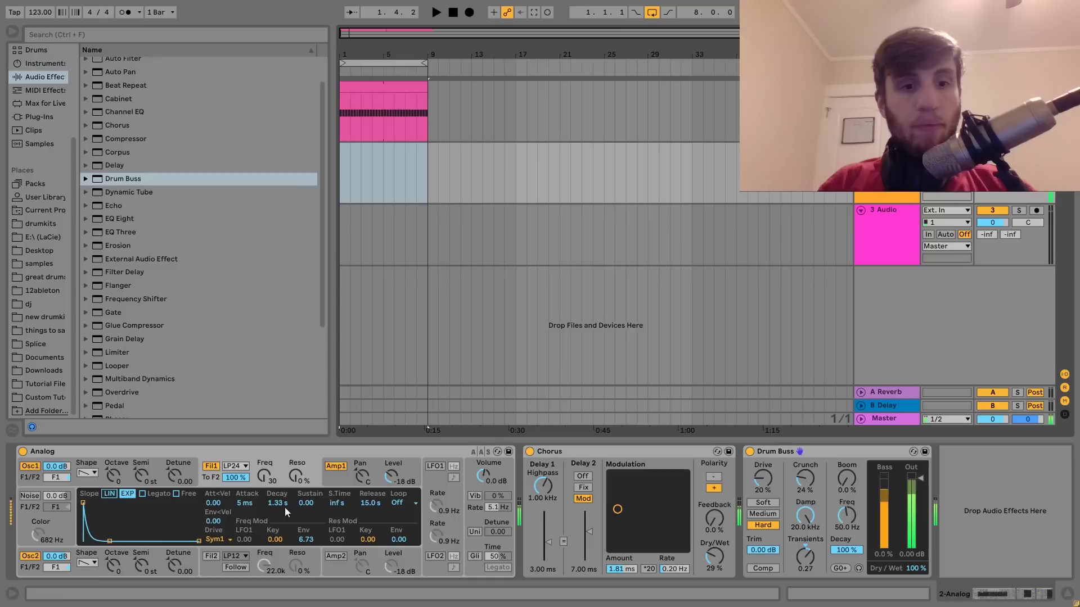
{"action": "left_click_drag", "start_coordinate": [283, 505], "coordinate": [297, 475]}
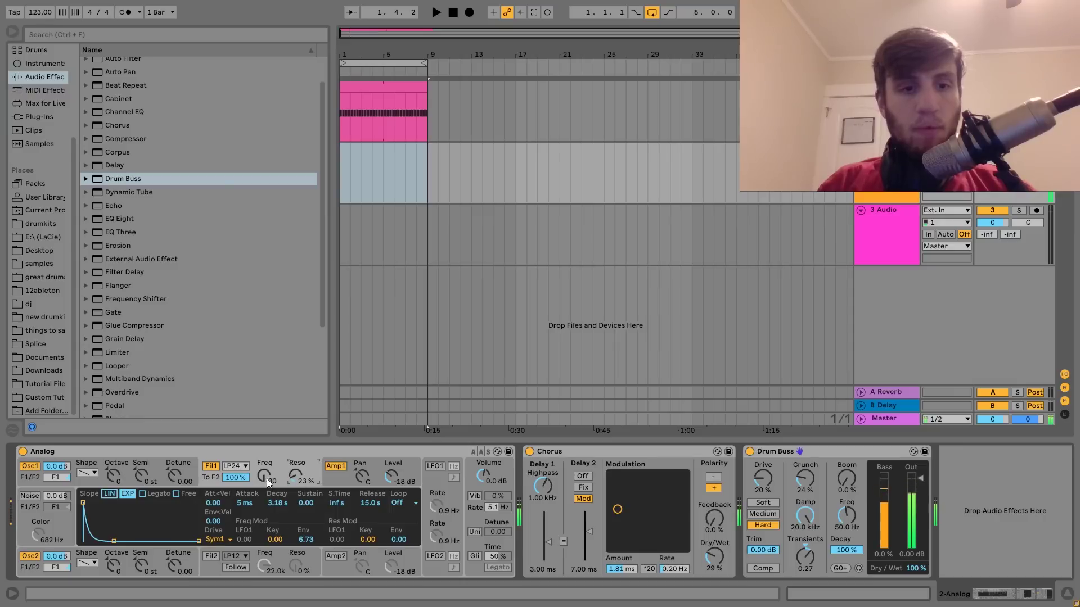
Step: Open the bass track's MIDI clip for note editing and shorten its loop to four bars
{"action": "left_click", "coordinate": [425, 175]}
{"action": "double_click", "coordinate": [425, 174]}
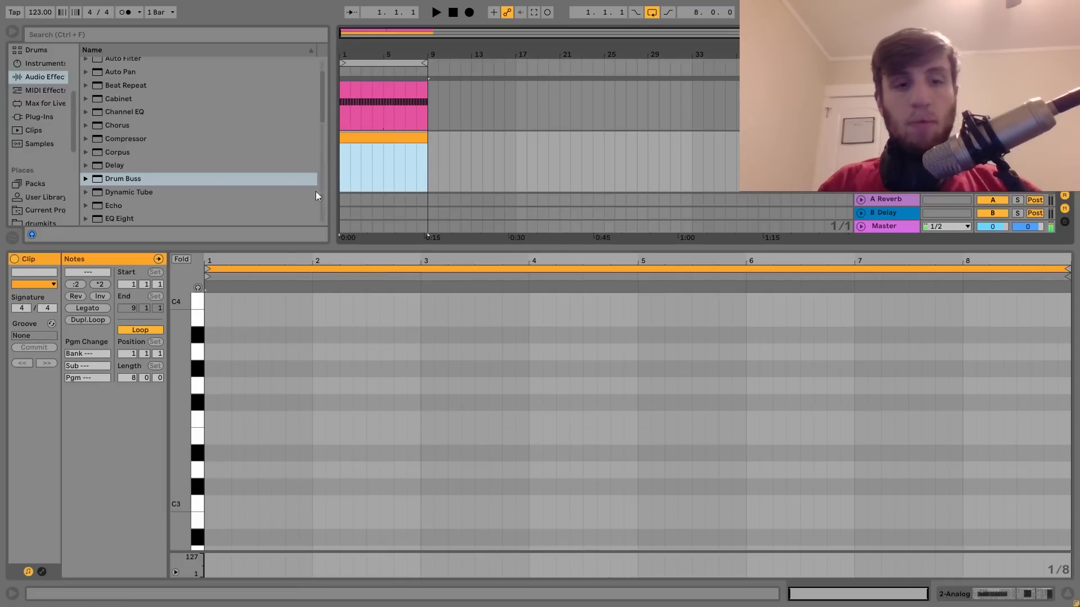
{"action": "scroll", "coordinate": [203, 465], "scroll_direction": "down", "scroll_amount": 3}
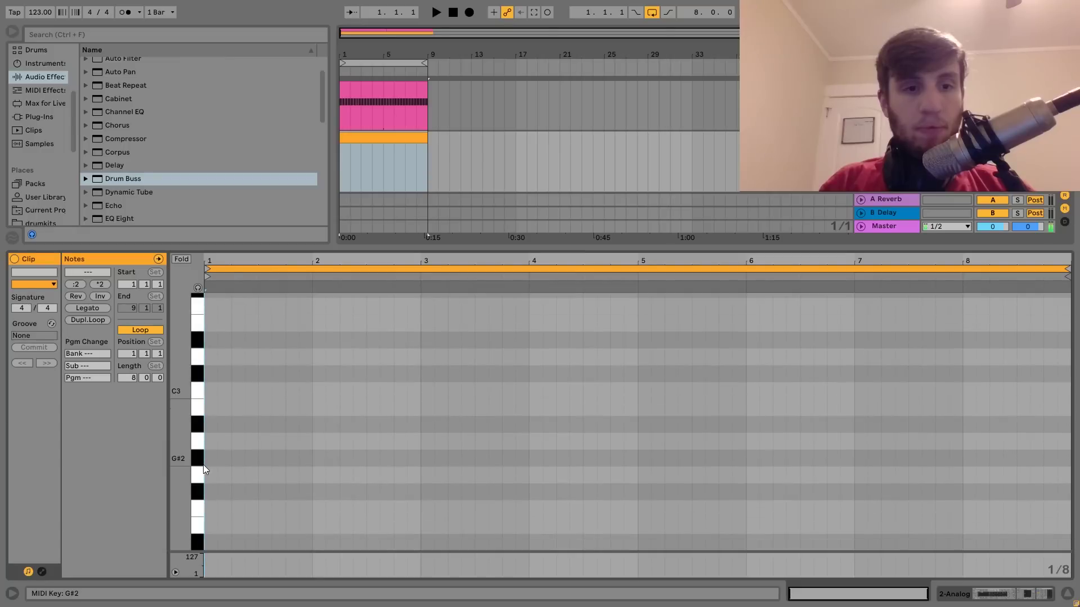
{"action": "key", "text": "space"}
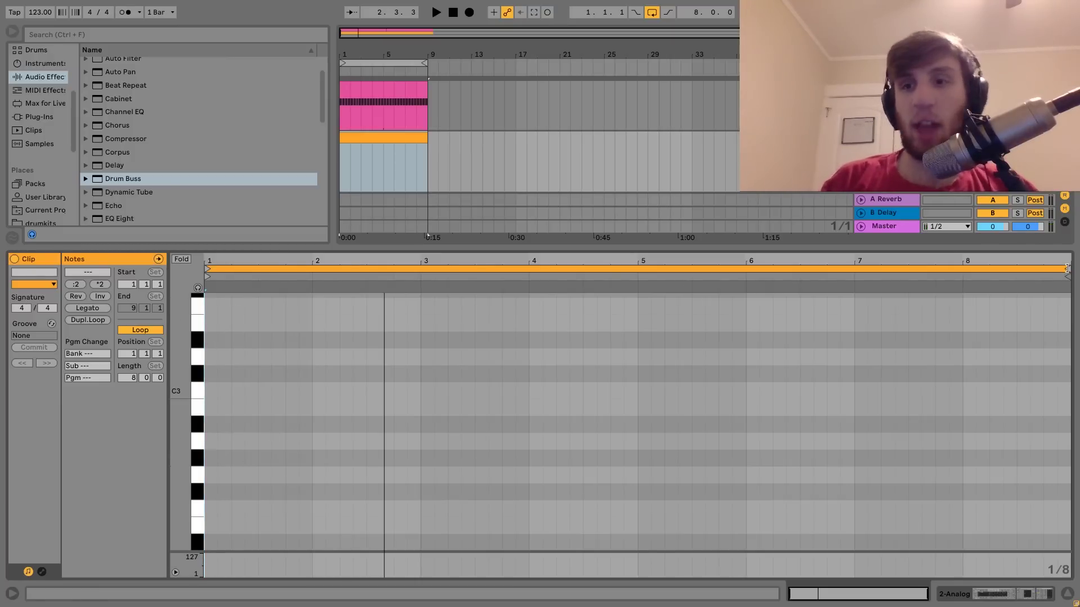
{"action": "left_click_drag", "start_coordinate": [1067, 269], "coordinate": [640, 277]}
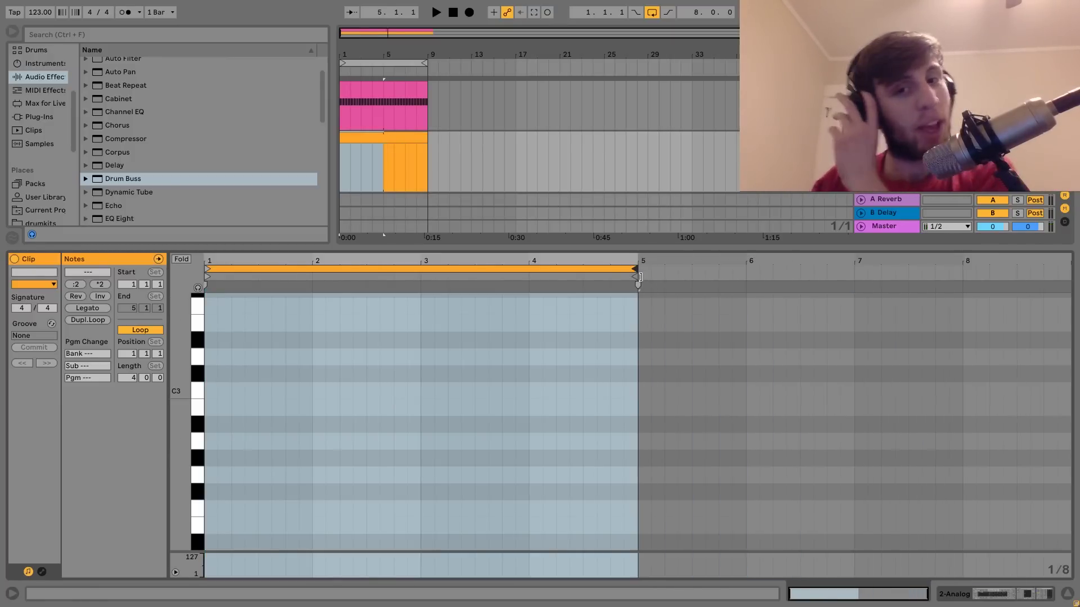
{"action": "right_click", "coordinate": [569, 342]}
{"action": "left_click", "coordinate": [622, 158]}
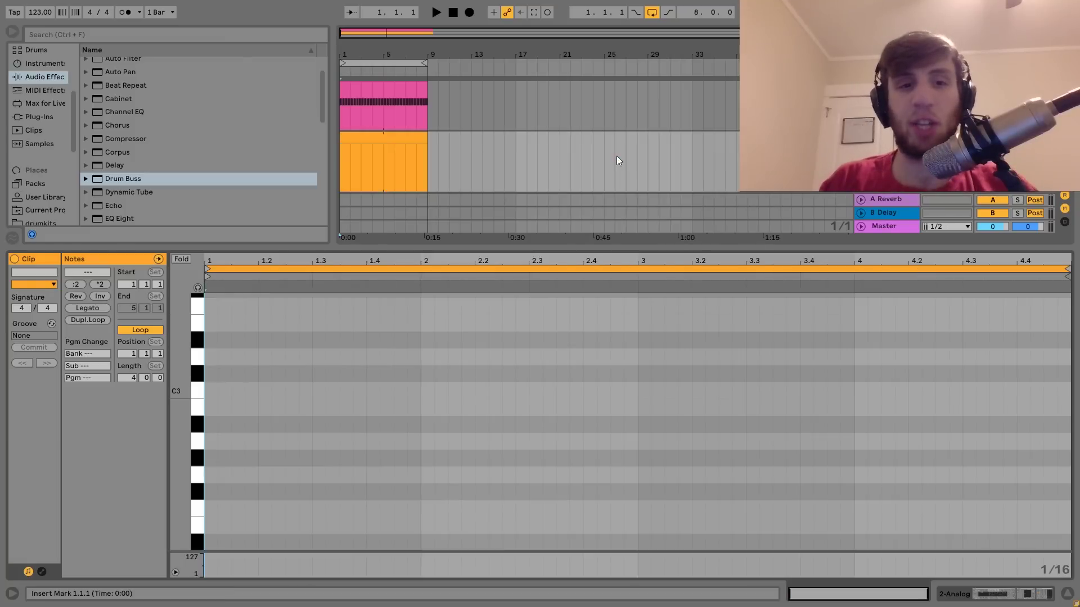
Step: Enter F#0 sixteenth notes at 1.1.2, 1.1.4 and 1.2.3 in the bass clip
{"action": "scroll", "coordinate": [248, 516], "scroll_direction": "down", "scroll_amount": 5}
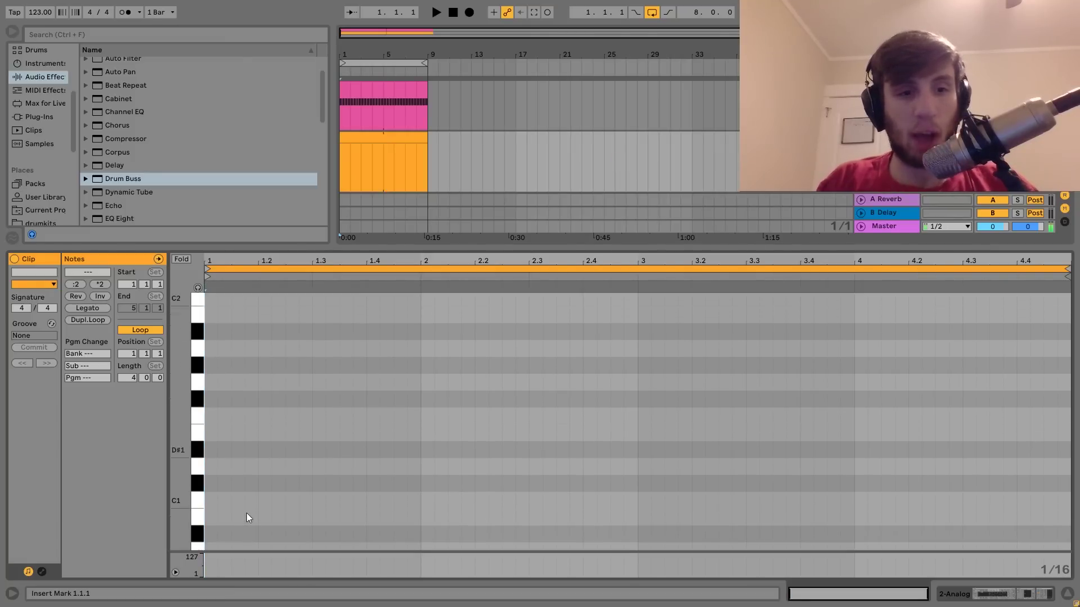
{"action": "scroll", "coordinate": [246, 513], "scroll_direction": "down", "scroll_amount": 5}
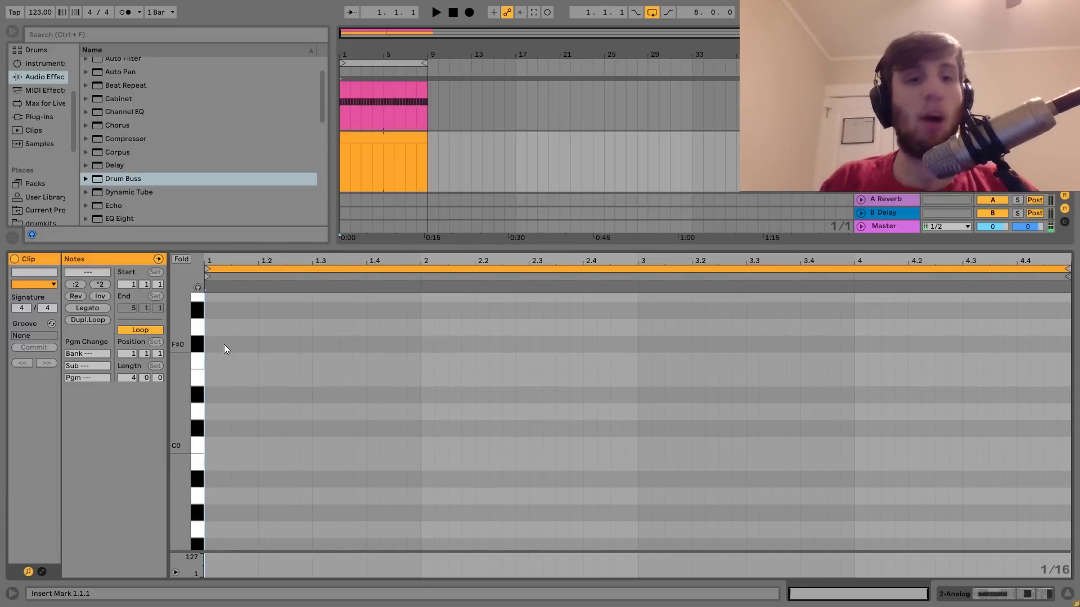
{"action": "double_click", "coordinate": [223, 344]}
{"action": "key", "text": "ctrl+d"}
{"action": "key", "text": "Right"}
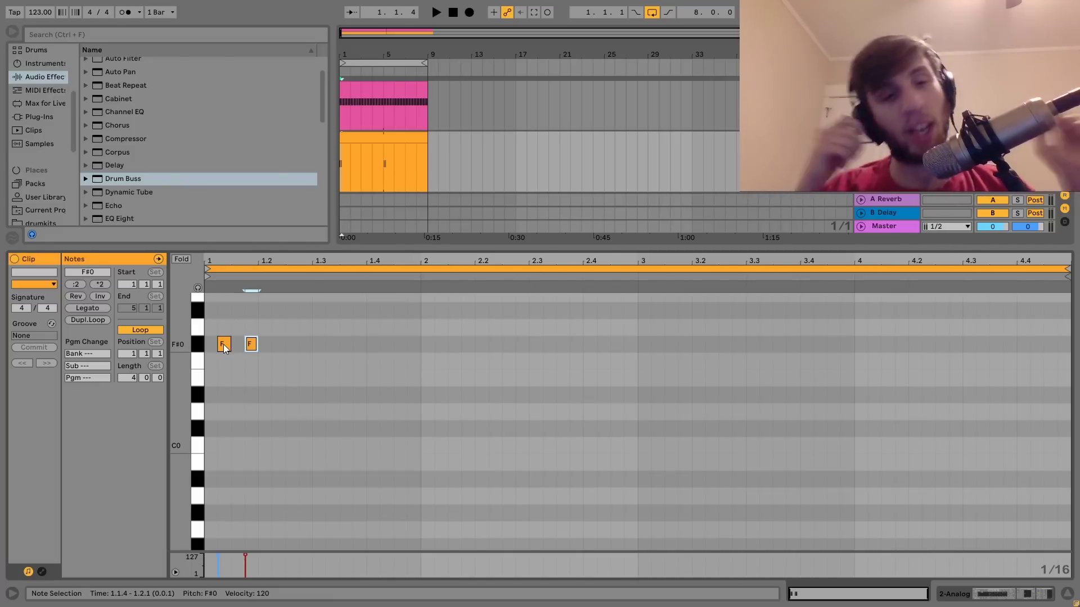
{"action": "key", "text": "ctrl+d"}
{"action": "key", "text": "Right"}
{"action": "key", "text": "Right"}
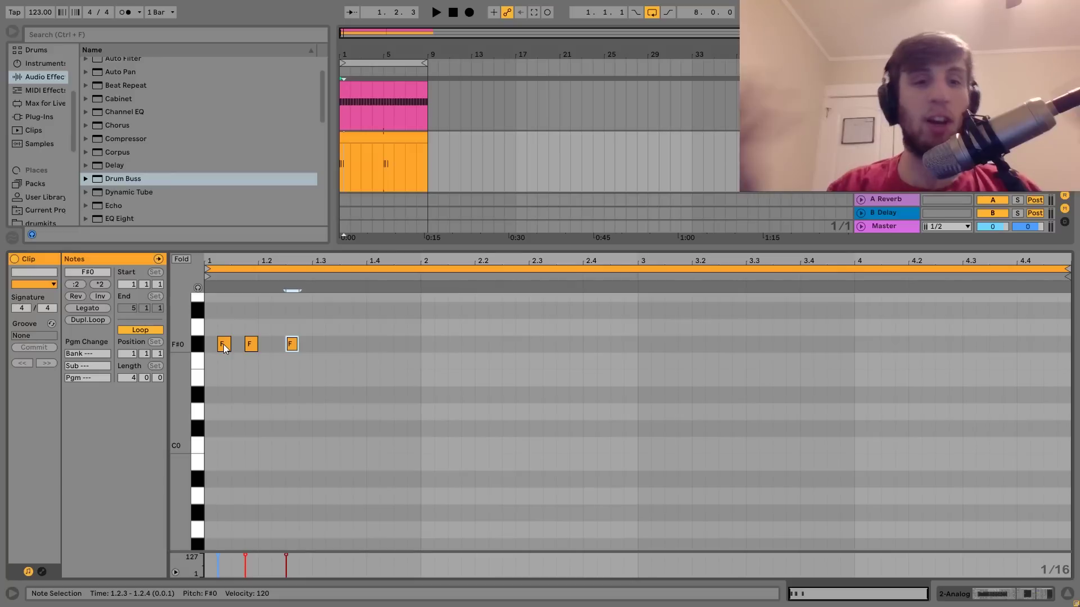
Step: Play back the bass pattern and set Filter 1's envelope frequency modulation to 5.22 in Analog
{"action": "key", "text": "space"}
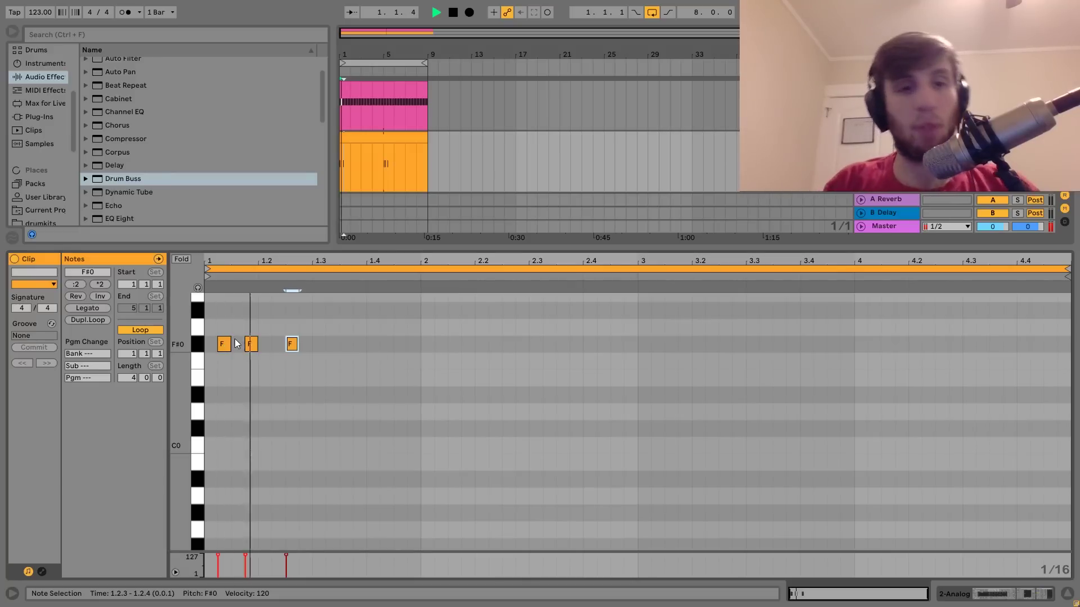
{"action": "key", "text": "space"}
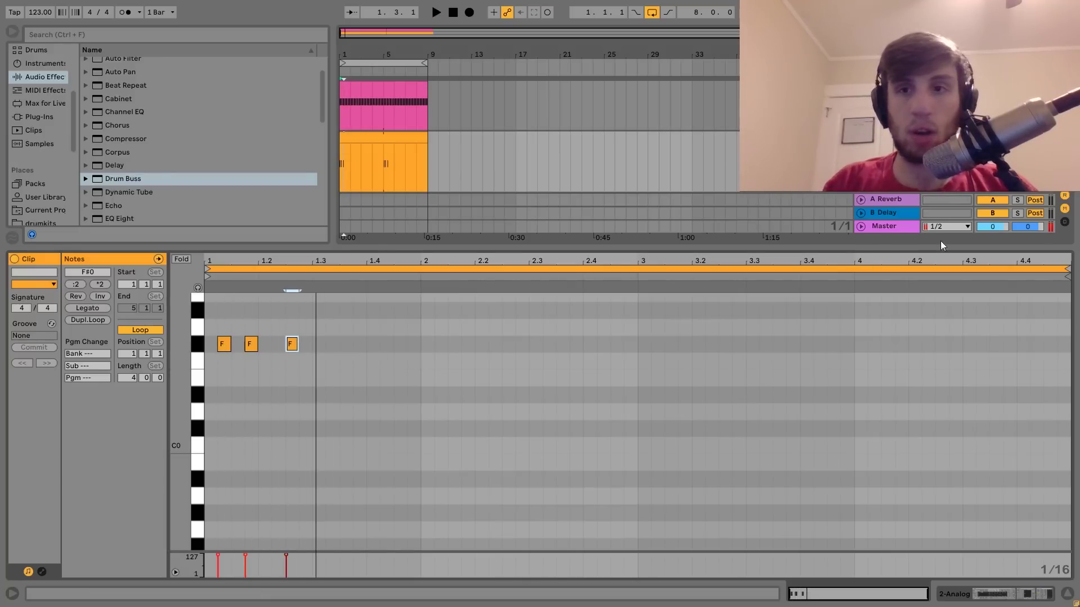
{"action": "left_click", "coordinate": [846, 163]}
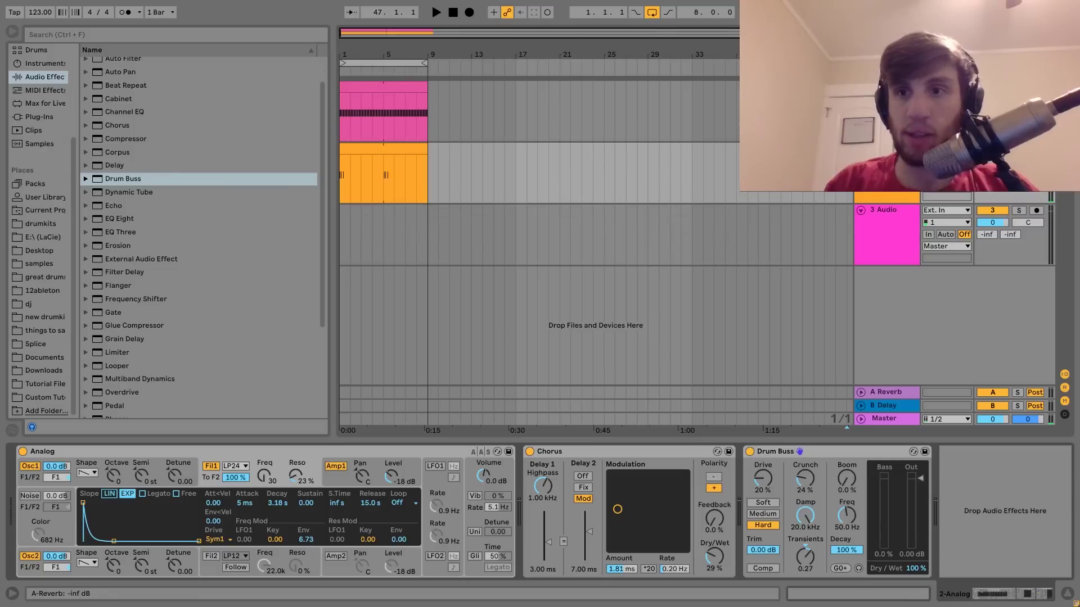
{"action": "left_click", "coordinate": [382, 149]}
{"action": "key", "text": "space"}
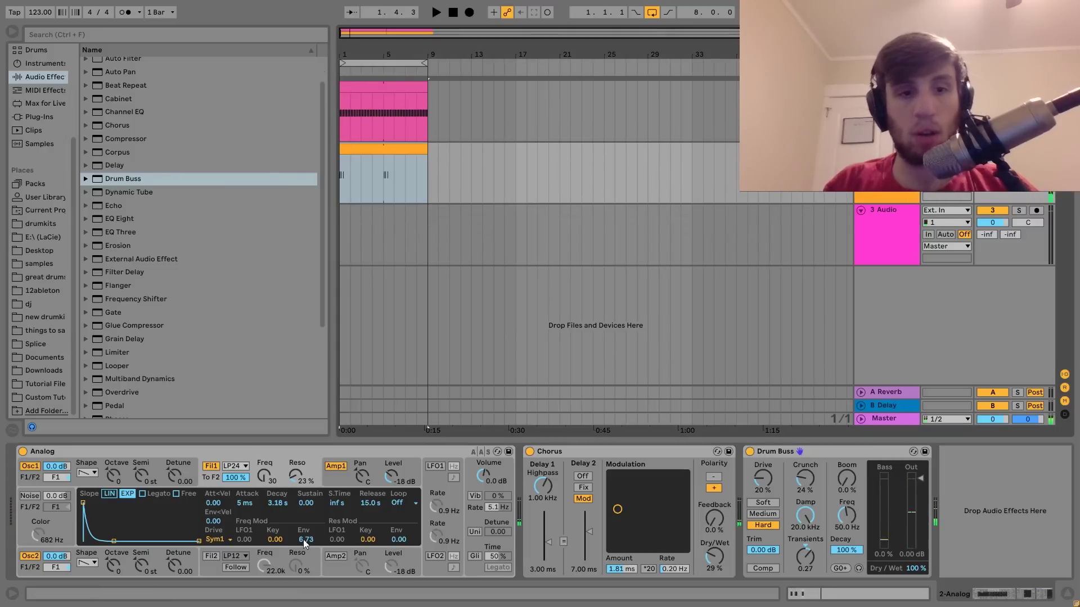
{"action": "left_click_drag", "start_coordinate": [311, 543], "coordinate": [311, 554]}
{"action": "key", "text": "space"}
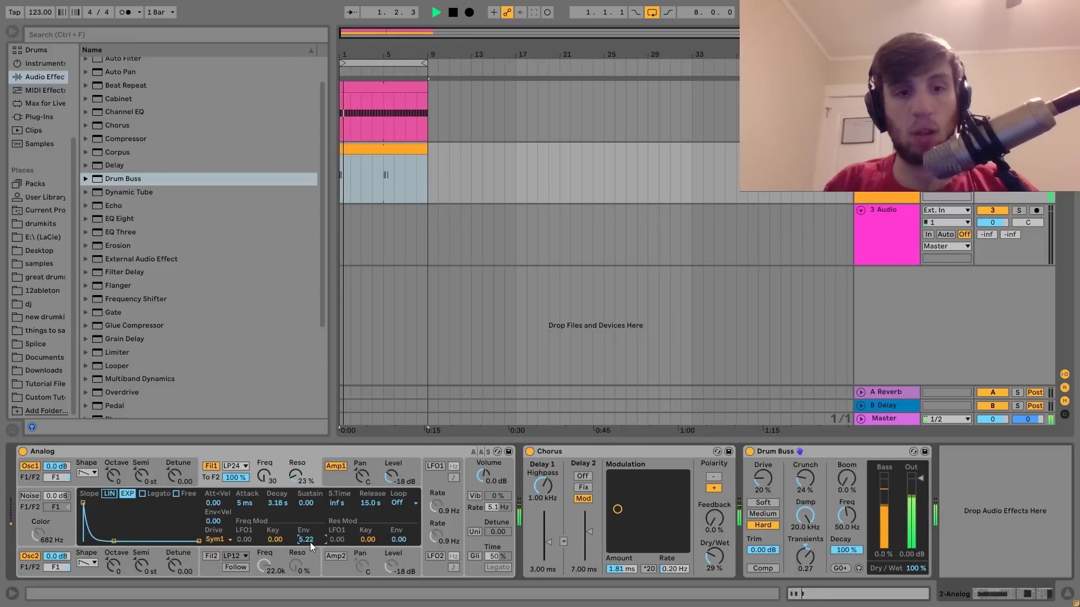
{"action": "key", "text": "space"}
Step: Reopen the bass clip and add F#0 sixteenth notes at 1.3.2 and 1.4.2
{"action": "left_click", "coordinate": [383, 149]}
{"action": "double_click", "coordinate": [383, 149]}
{"action": "key", "text": "space"}
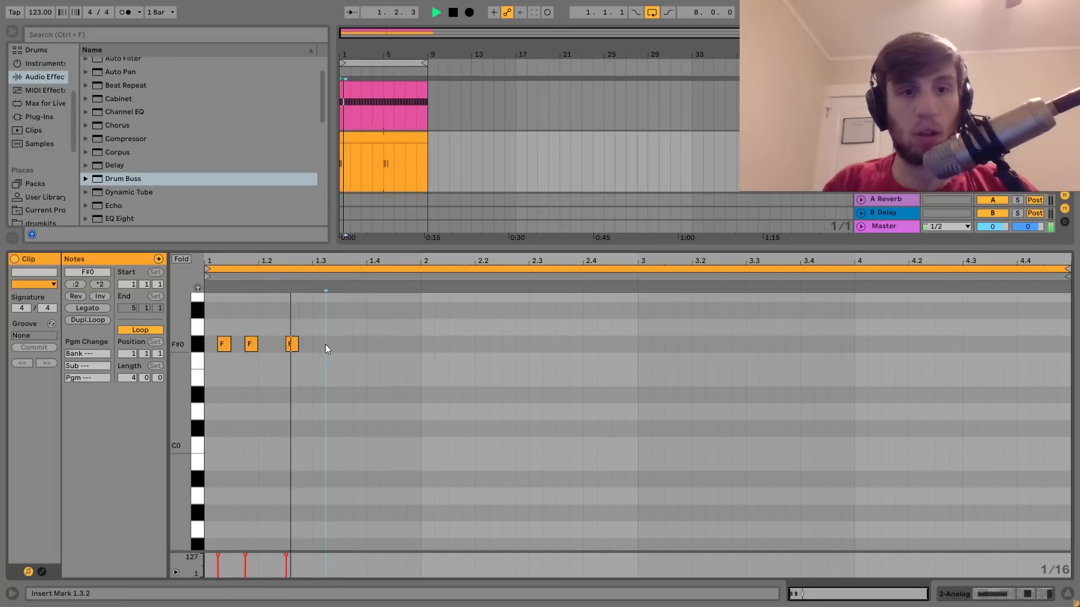
{"action": "double_click", "coordinate": [331, 345]}
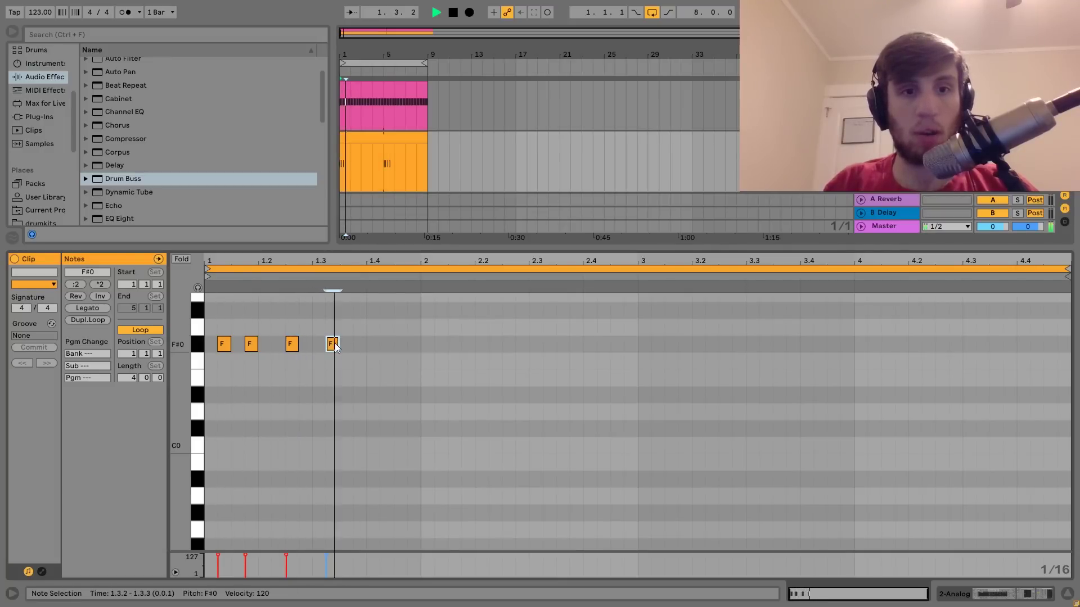
{"action": "key", "text": "space"}
{"action": "key", "text": "ctrl+d"}
{"action": "key", "text": "Right"}
{"action": "key", "text": "Right"}
{"action": "key", "text": "Right"}
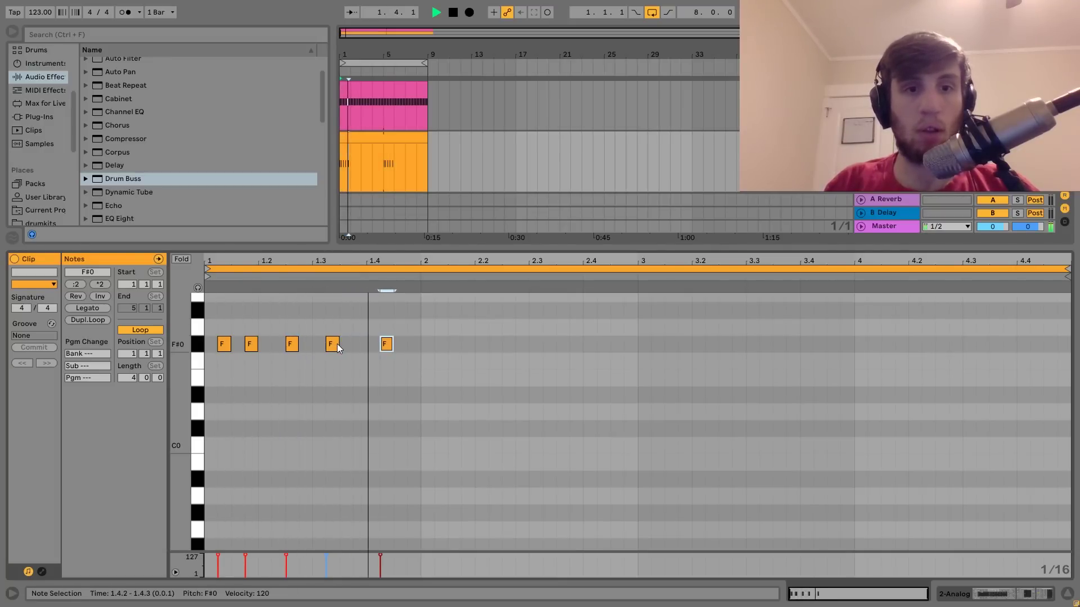
Step: Duplicate the F#0 note at 1.4.2 and place the copy at 1.4.4
{"action": "key", "text": "space"}
{"action": "key", "text": "space"}
{"action": "key", "text": "ctrl+d"}
{"action": "key", "text": "Right"}
{"action": "key", "text": "Right"}
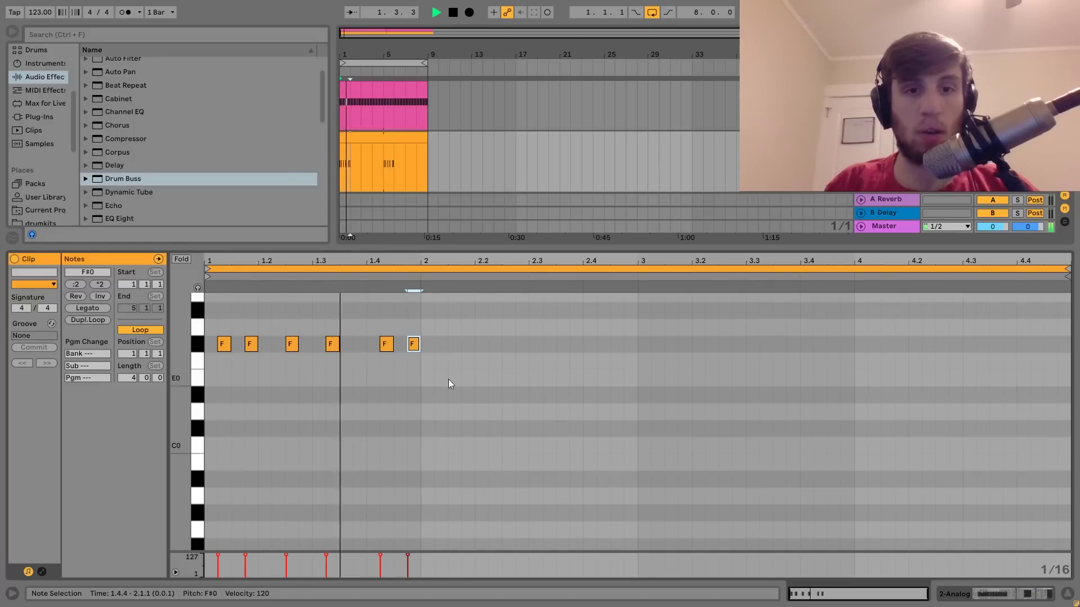
Step: Duplicate the last F#0 note into the second bar and place the copy on D1 at 2.1.3
{"action": "key", "text": "ctrl+d"}
{"action": "key", "text": "Right"}
{"action": "key", "text": "Down"}
{"action": "key", "text": "Down"}
{"action": "key", "text": "Down"}
{"action": "key", "text": "shift+Up"}
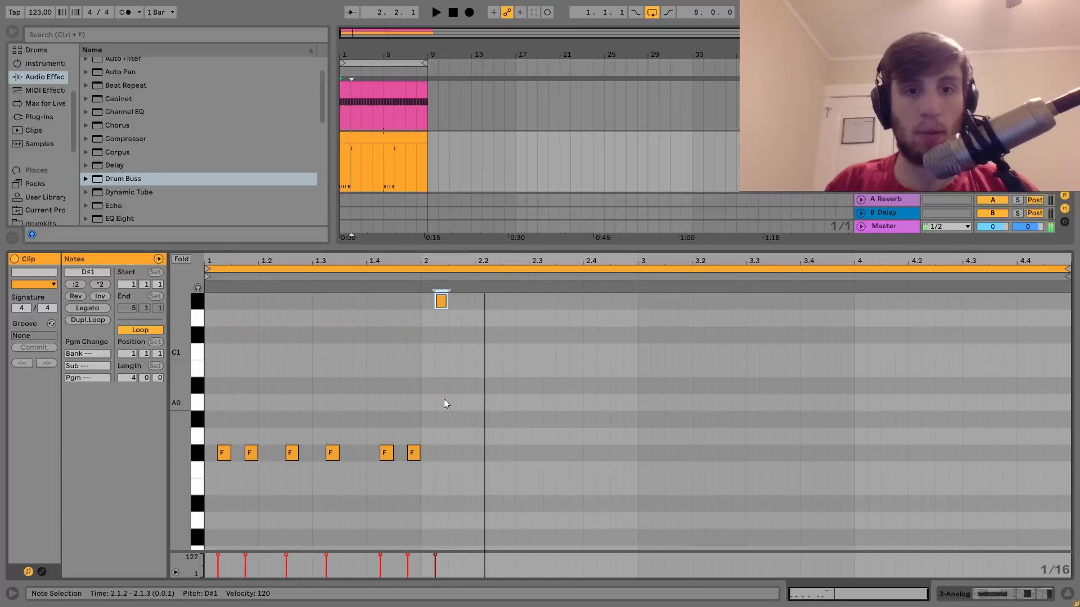
{"action": "key", "text": "Down"}
{"action": "key", "text": "shift+Down"}
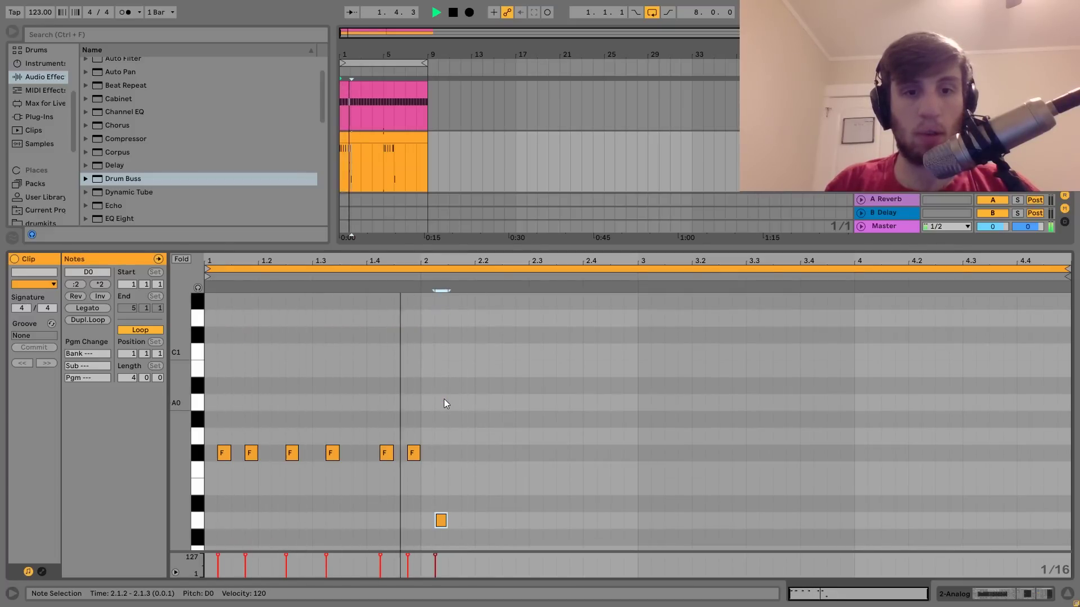
{"action": "key", "text": "Right"}
{"action": "key", "text": "shift+Up"}
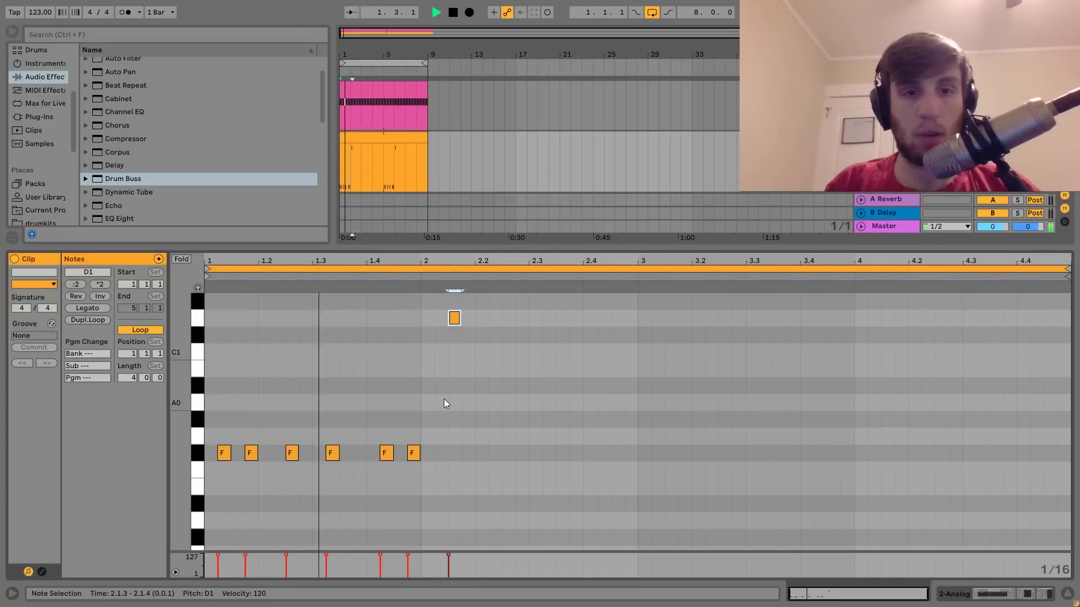
Step: Duplicate the D1 note twice, placing the copies at 2.2.2 and 2.2.4
{"action": "key", "text": "ctrl+d"}
{"action": "key", "text": "Right"}
{"action": "key", "text": "Right"}
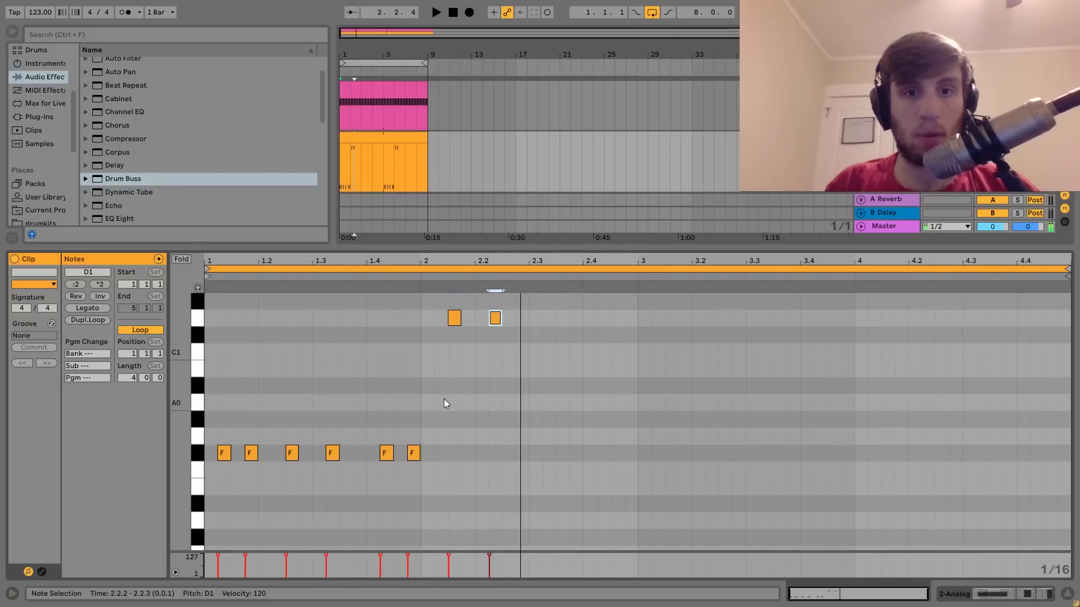
{"action": "key", "text": "space"}
{"action": "key", "text": "ctrl+d"}
{"action": "key", "text": "Right"}
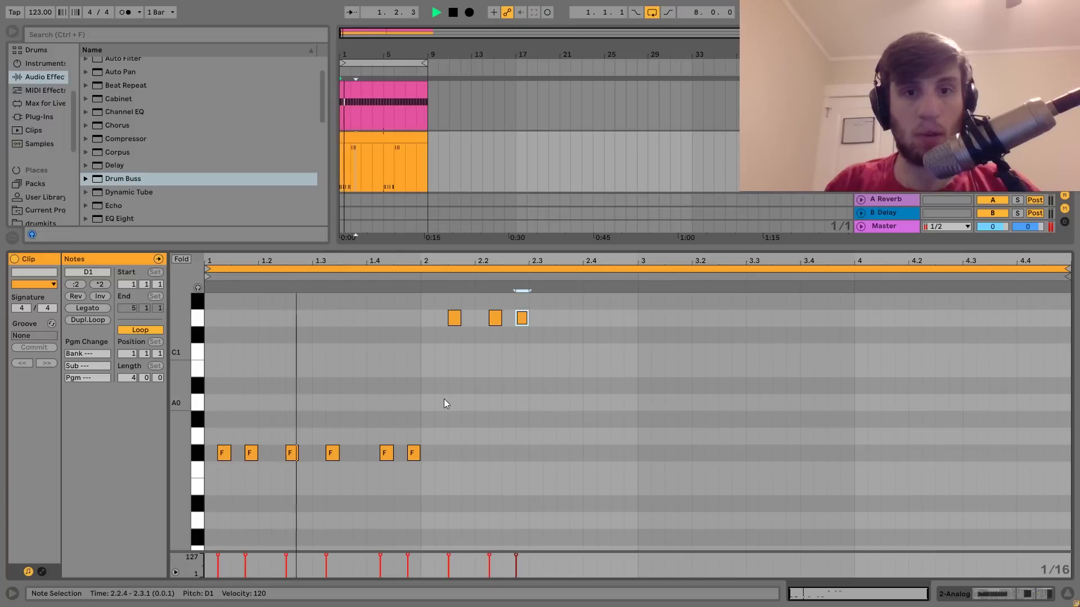
Step: Continue the bass line with two C#1 sixteenth notes at 2.3.2 and 2.3.4
{"action": "key", "text": "ctrl+d"}
{"action": "key", "text": "Right"}
{"action": "key", "text": "Down"}
{"action": "key", "text": "Down"}
{"action": "key", "text": "Up"}
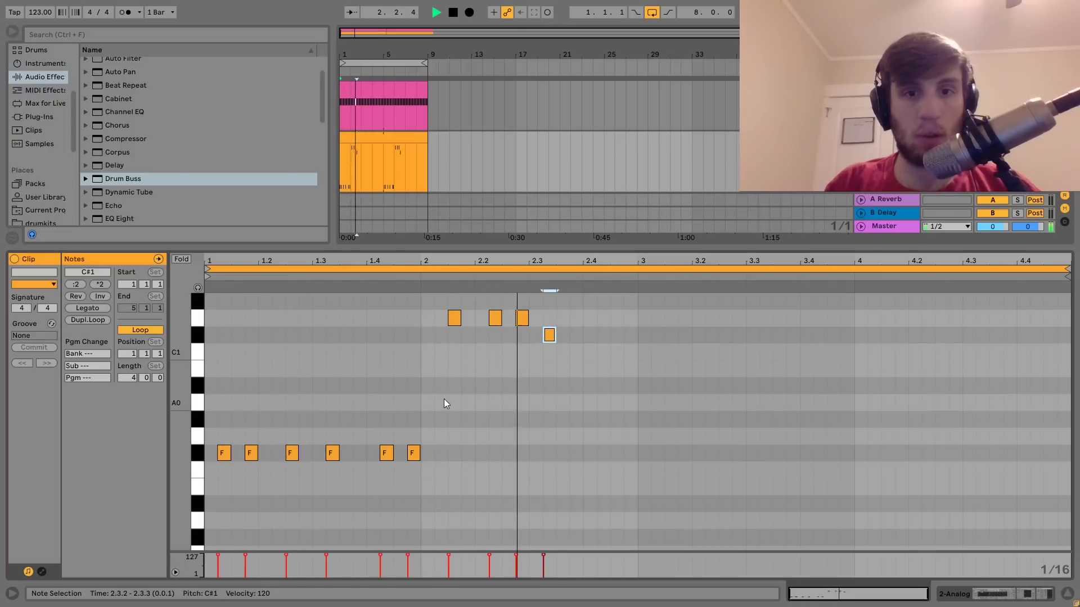
{"action": "key", "text": "ctrl+d"}
{"action": "key", "text": "Right"}
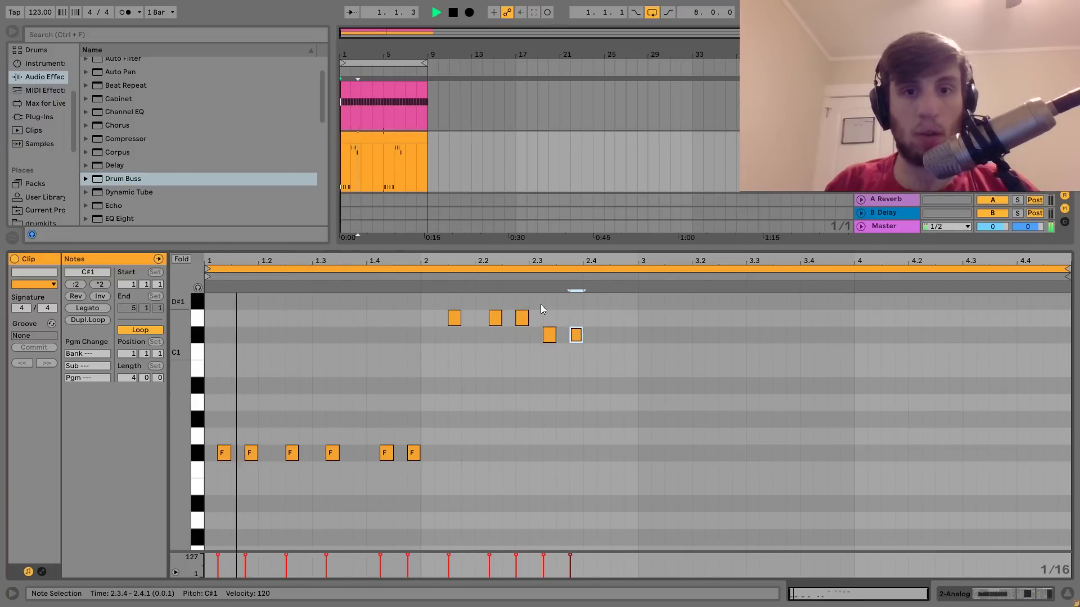
Step: Lower the two C#1 notes by an octave and duplicate them to 2.4.2 and 2.4.4 on B0
{"action": "left_click_drag", "start_coordinate": [541, 305], "coordinate": [578, 341]}
{"action": "key", "text": "shift+Down"}
{"action": "key", "text": "ctrl+d"}
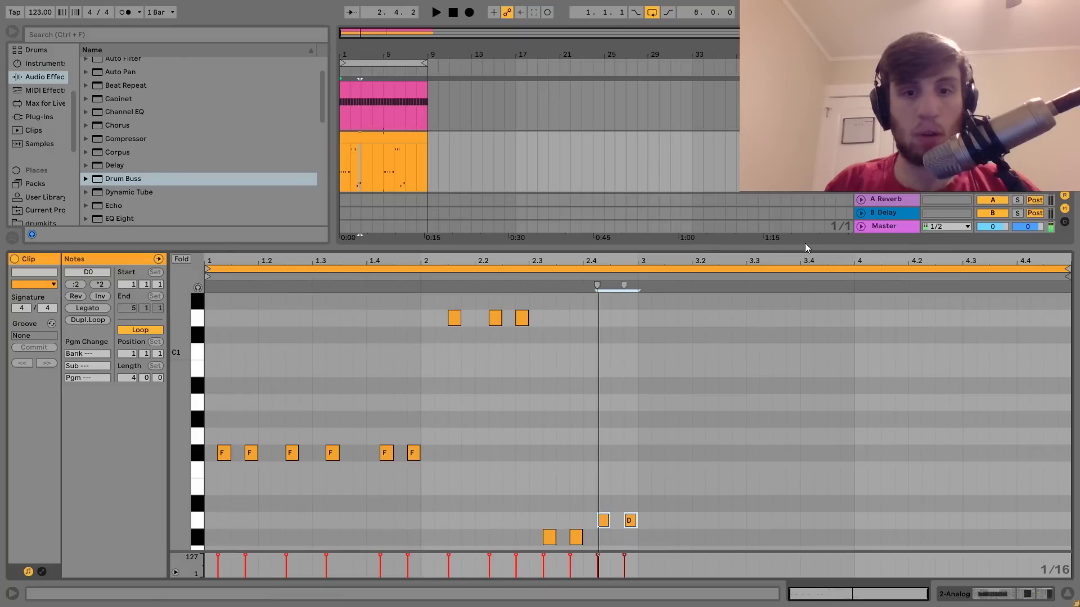
{"action": "key", "text": "Up"}
{"action": "key", "text": "Up"}
{"action": "key", "text": "Up"}
{"action": "key", "text": "Up"}
{"action": "key", "text": "Up"}
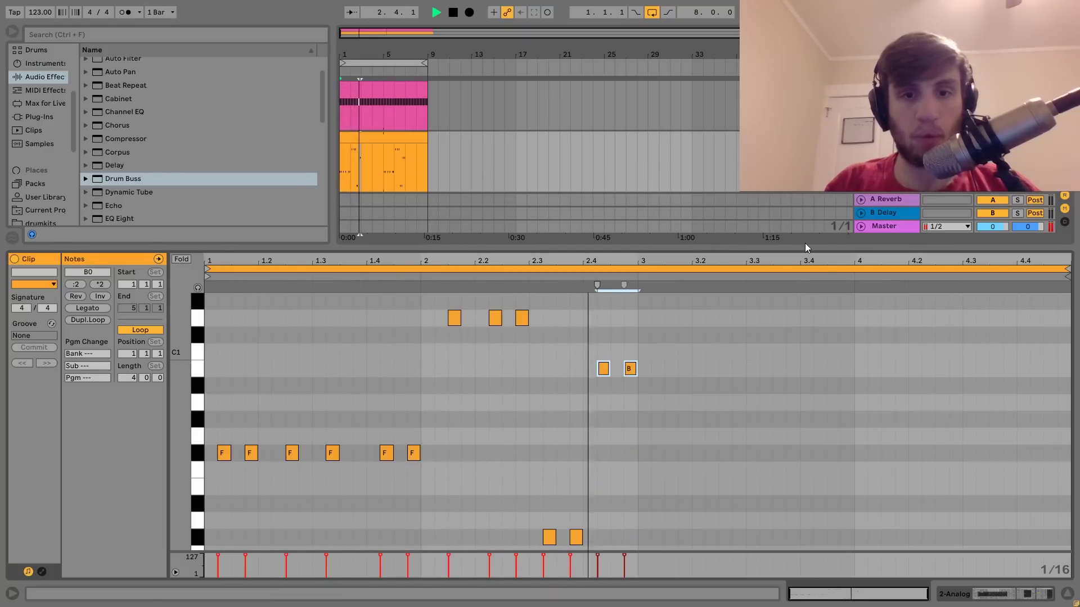
Step: Duplicate the two-bar bass pattern into bars 3 and 4, shifting the copies so they start at 3.1.2
{"action": "key", "text": "ctrl+a"}
{"action": "key", "text": "ctrl+d"}
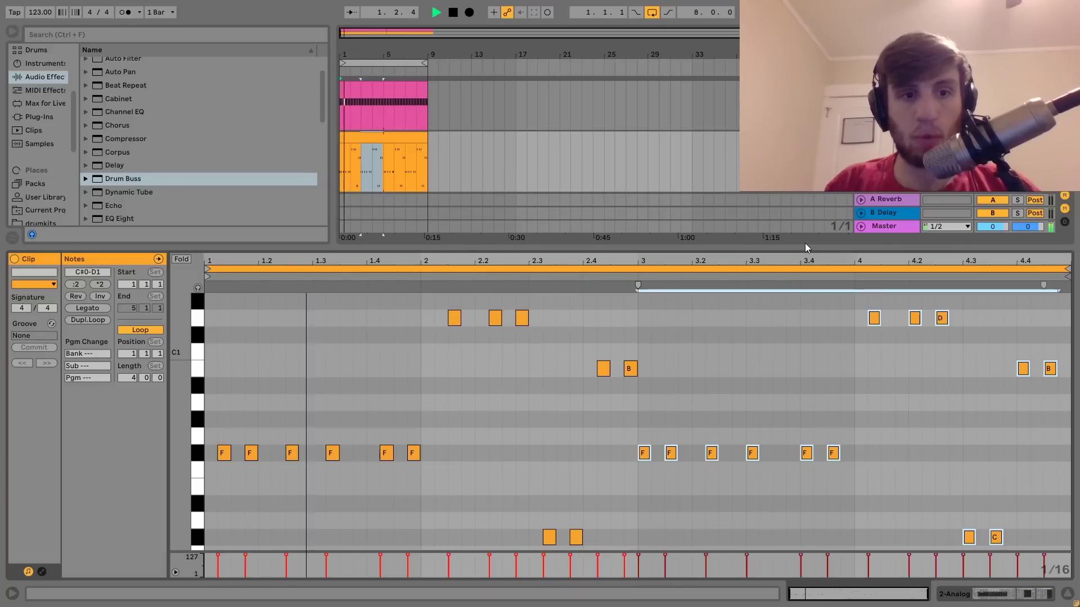
{"action": "left_click", "coordinate": [557, 414]}
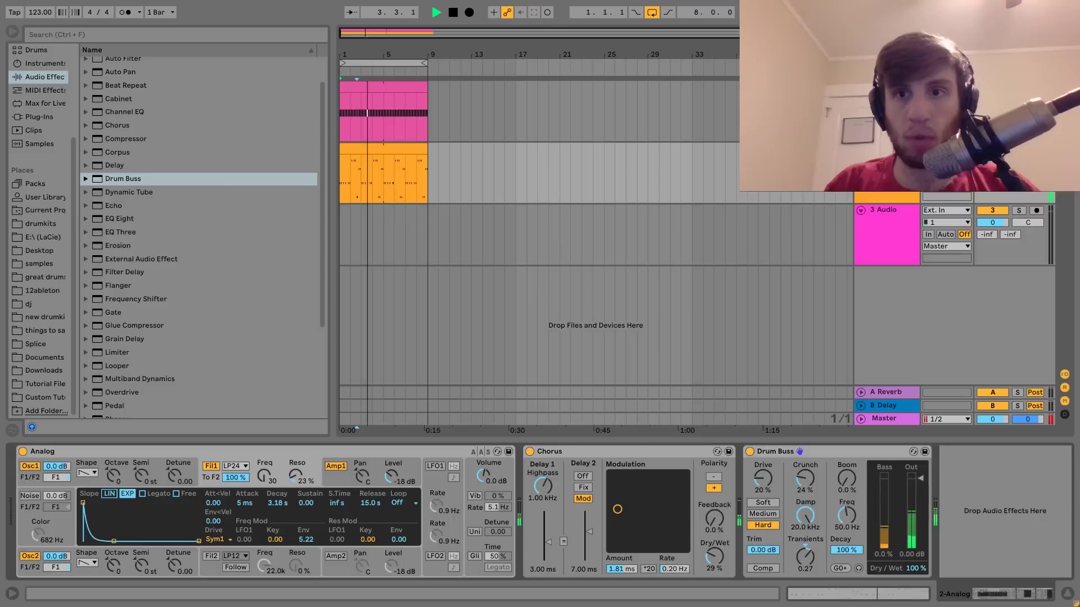
{"action": "key", "text": "shift+Tab"}
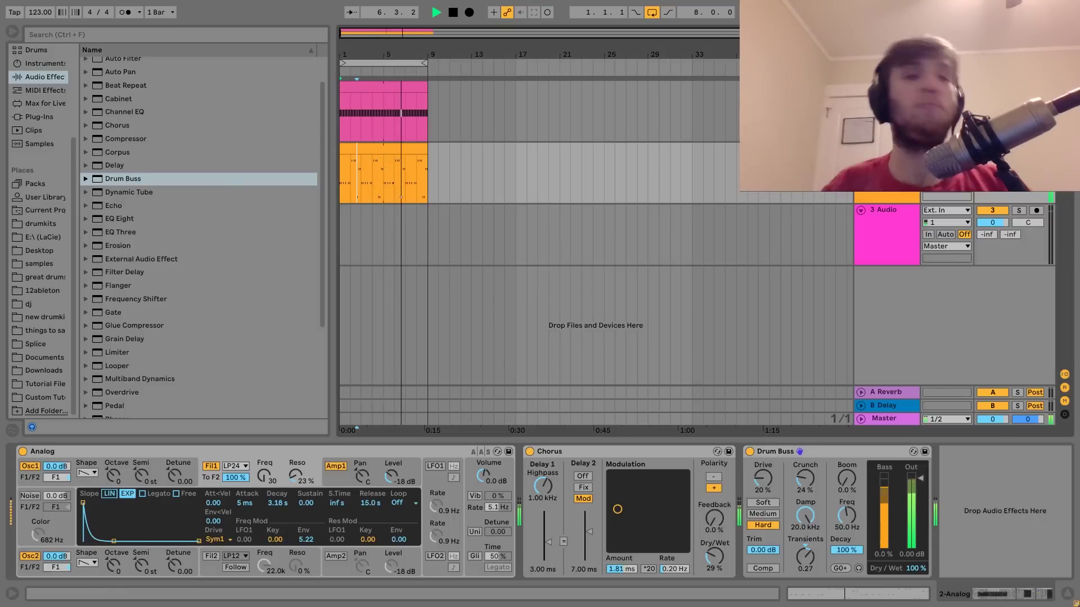
Step: Examine the bass clip's F#0, D1 and C#0 notes pitch by pitch, and listen to the loop with its device chain shown
{"action": "key", "text": "space"}
{"action": "double_click", "coordinate": [377, 156]}
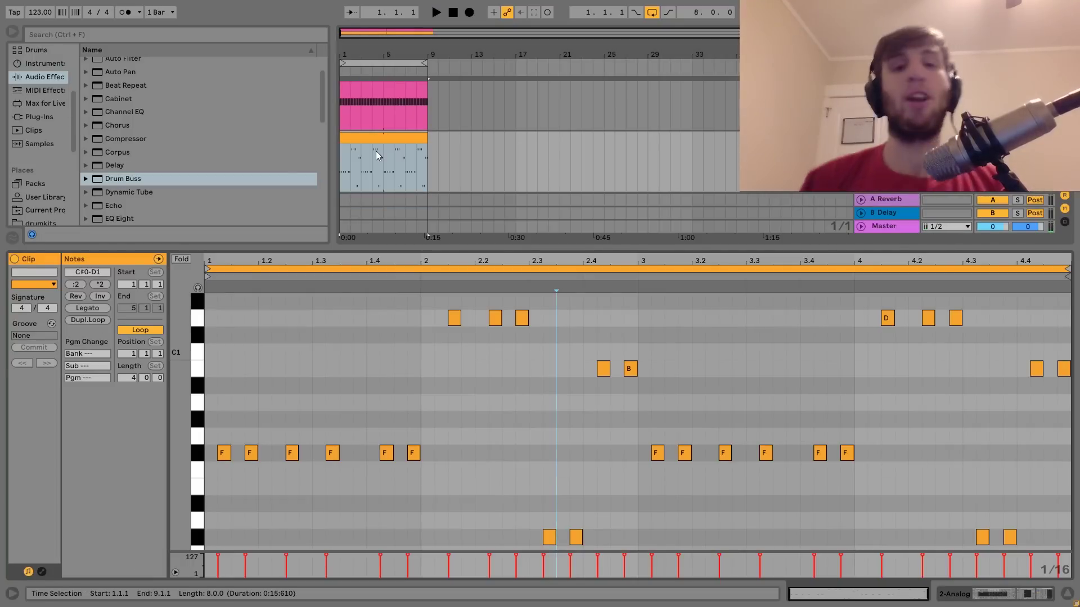
{"action": "left_click", "coordinate": [189, 454]}
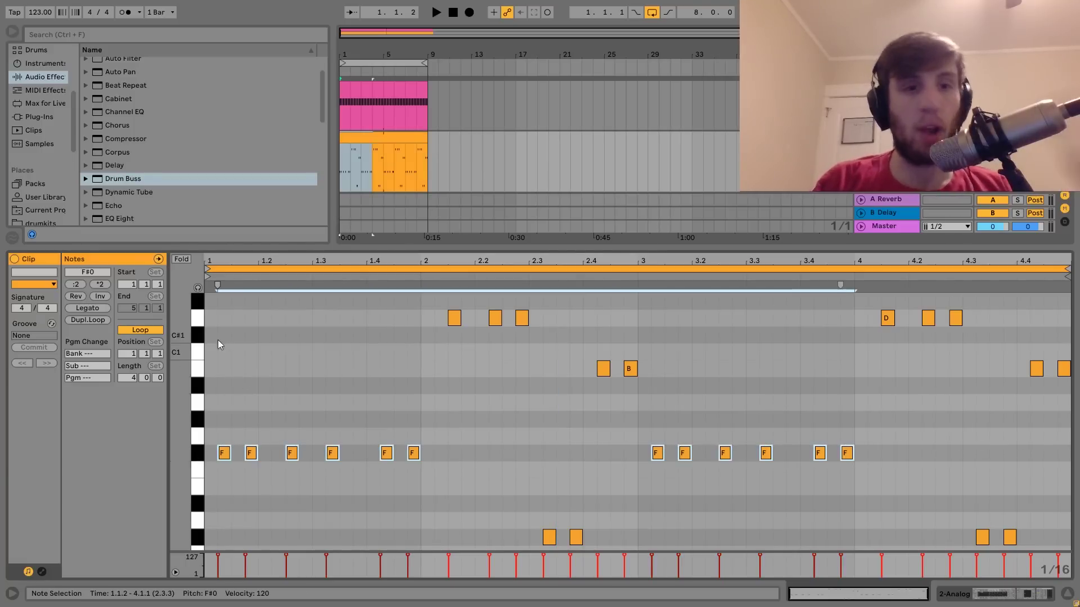
{"action": "left_click", "coordinate": [195, 319]}
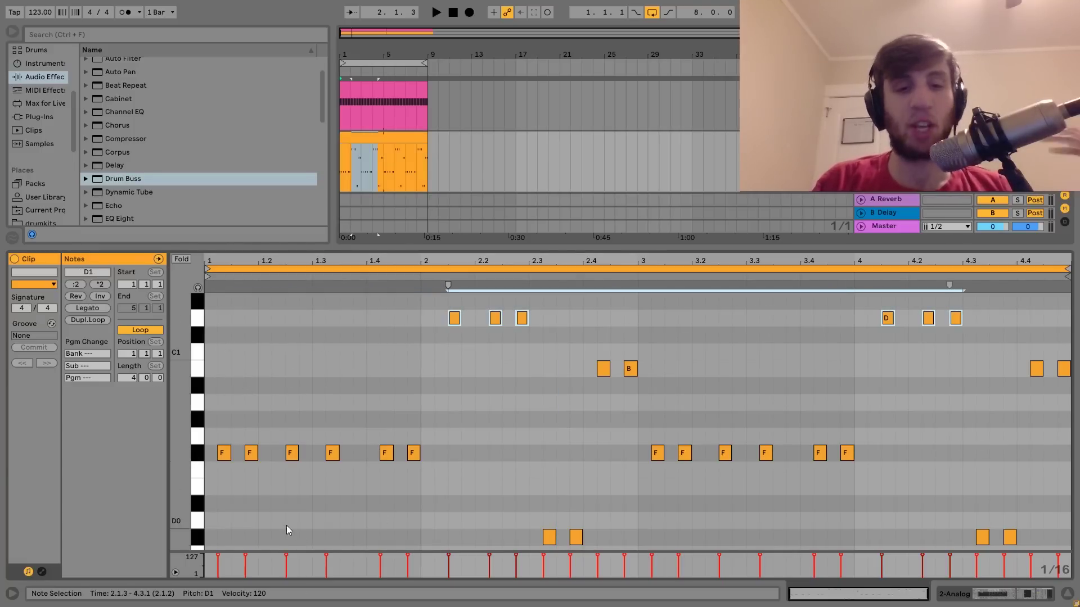
{"action": "left_click", "coordinate": [196, 541]}
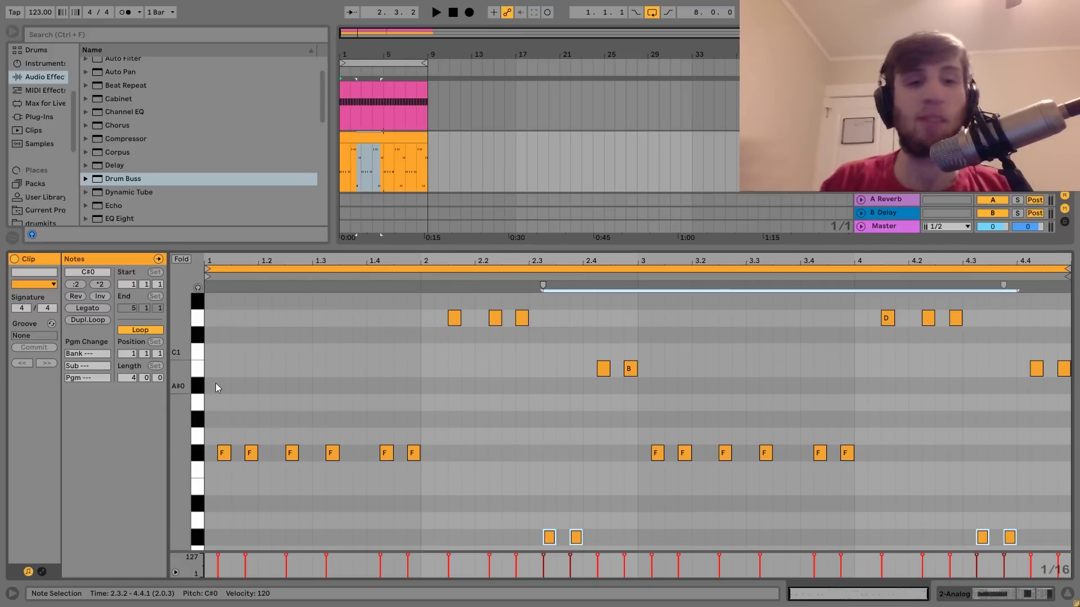
{"action": "key", "text": "space"}
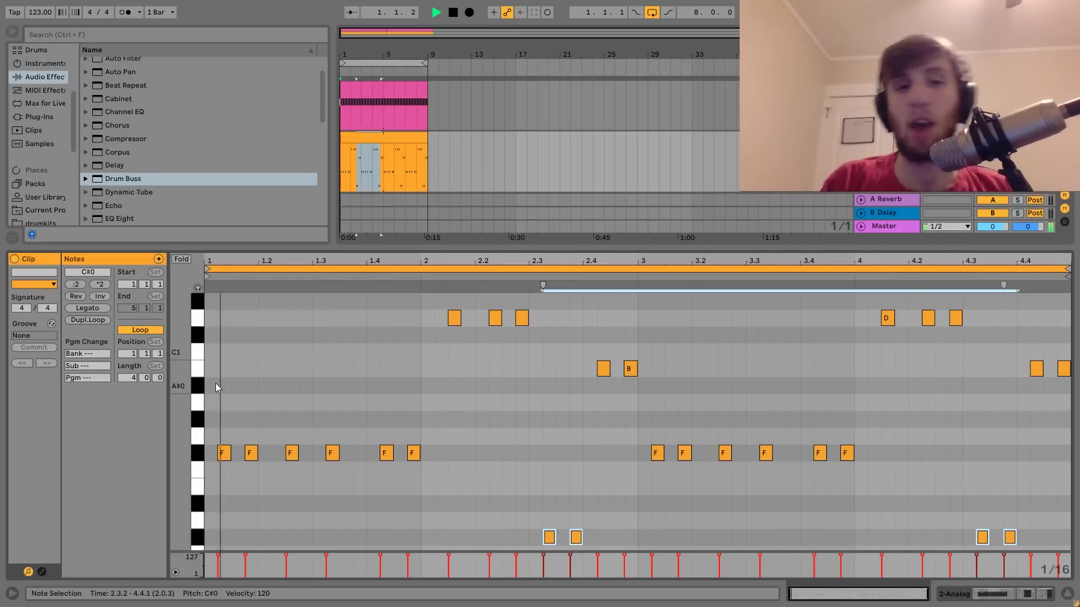
{"action": "key", "text": "shift+Tab"}
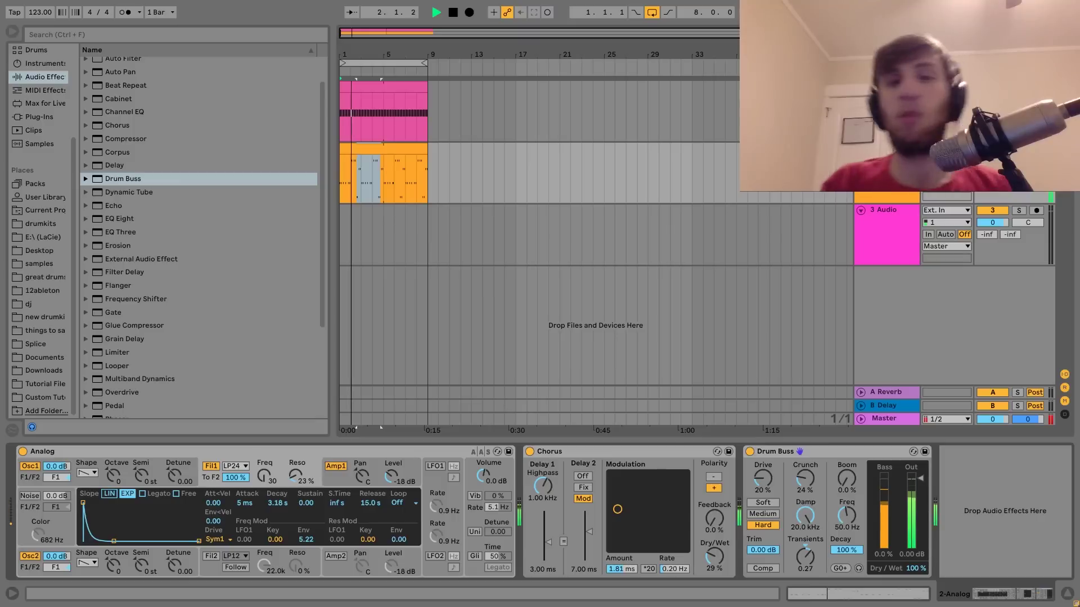
{"action": "left_click", "coordinate": [388, 148]}
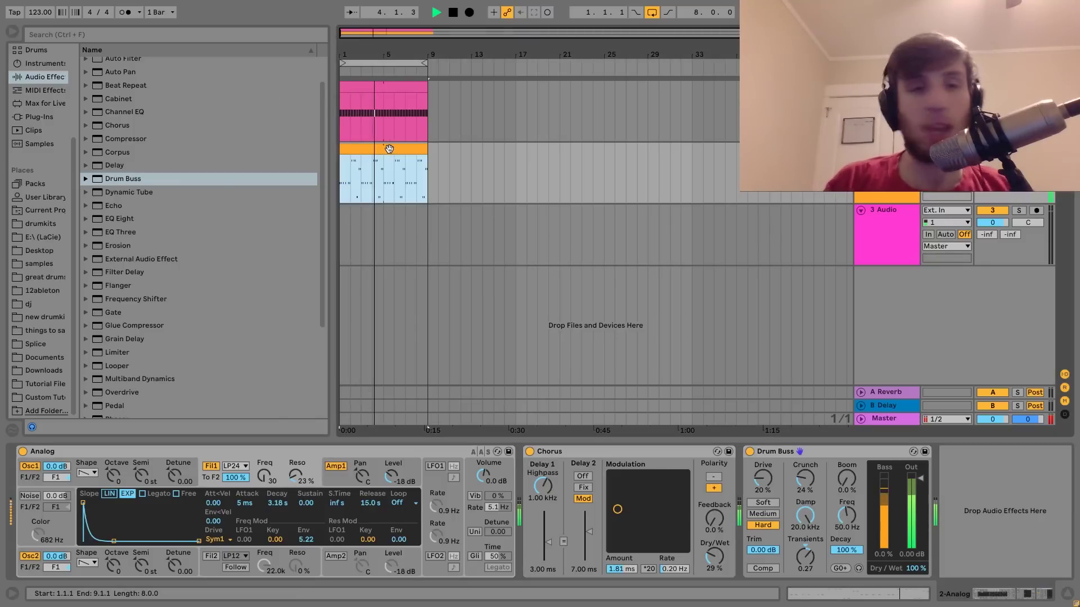
{"action": "key", "text": "space"}
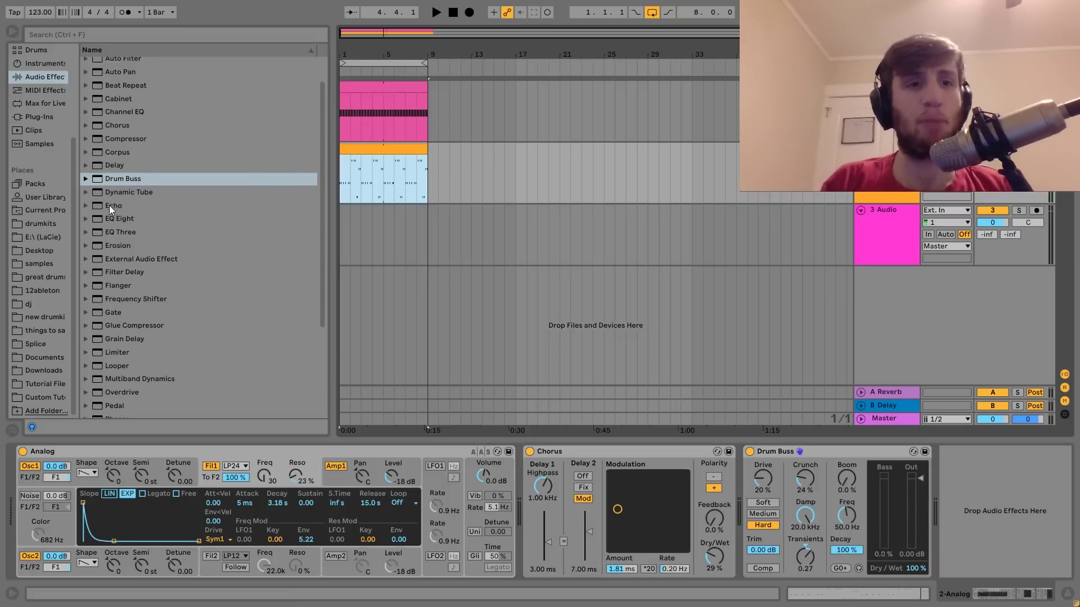
Step: Insert Echo between Chorus and Drum Buss, set its high-pass to 20 Hz, switch its filter off and set Dry/Wet to 24%
{"action": "left_click_drag", "start_coordinate": [109, 205], "coordinate": [950, 529]}
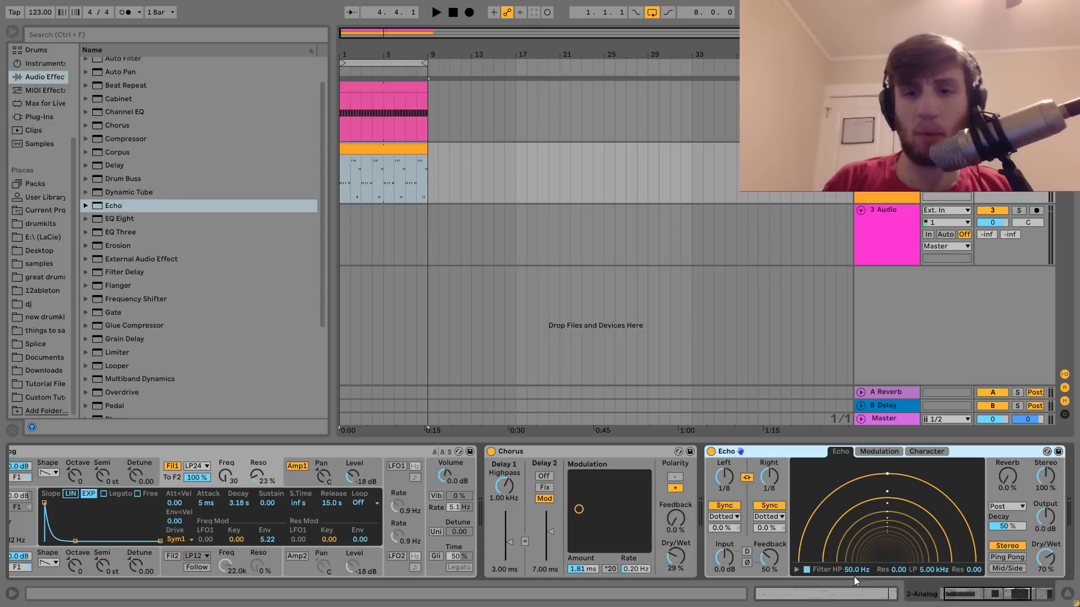
{"action": "left_click_drag", "start_coordinate": [855, 569], "coordinate": [855, 560]}
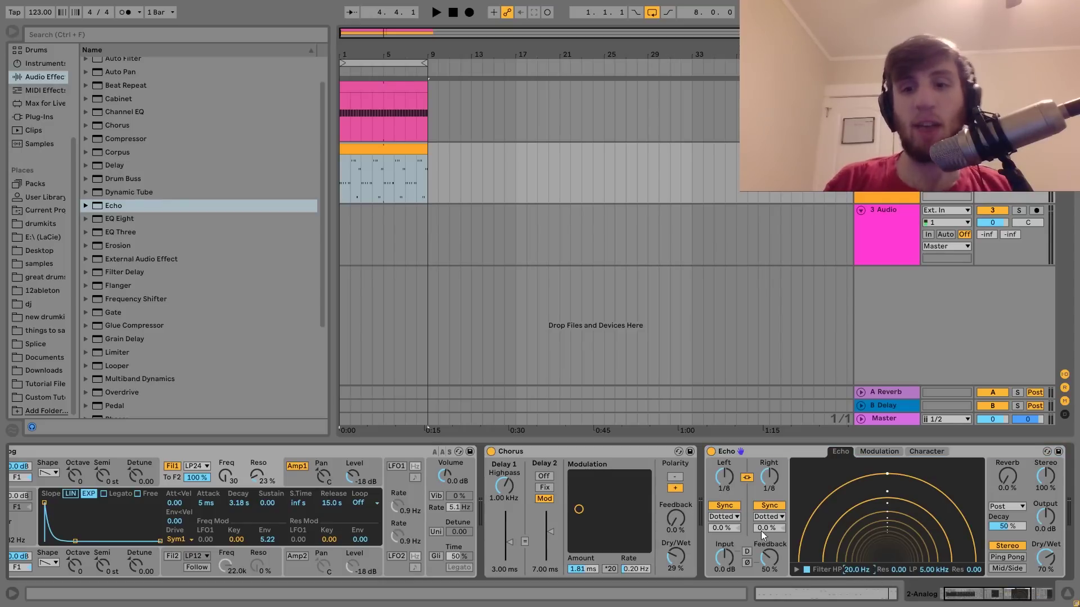
{"action": "left_click", "coordinate": [806, 569]}
{"action": "key", "text": "space"}
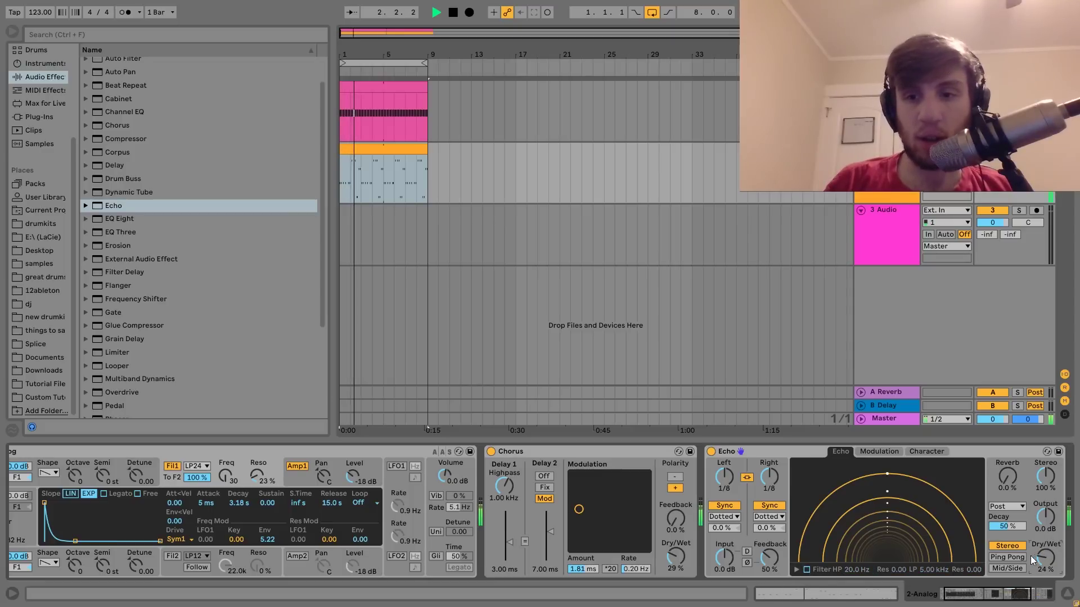
{"action": "key", "text": "space"}
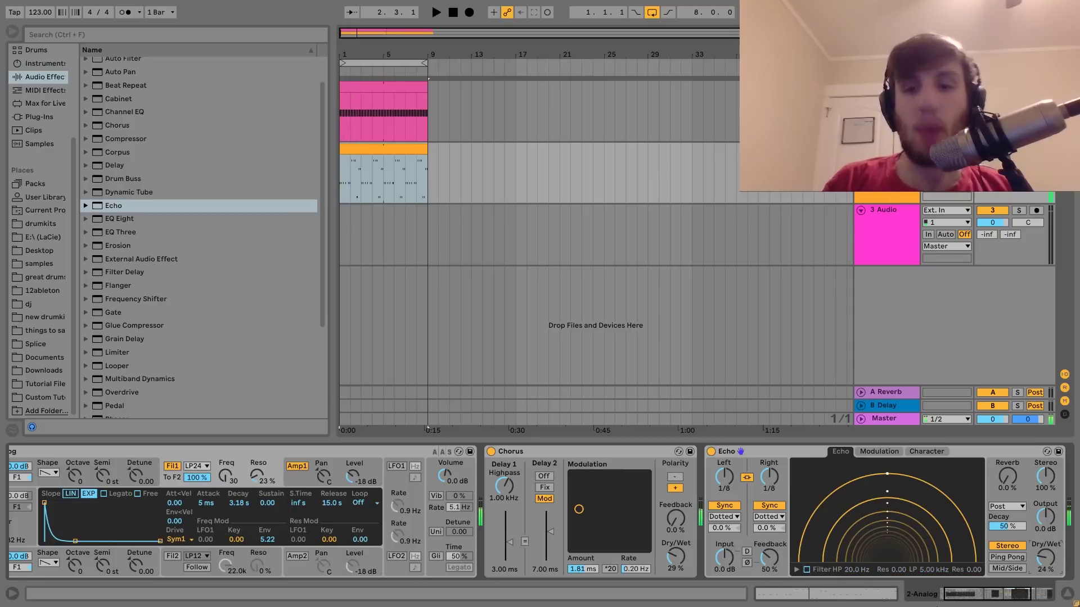
Step: Switch Echo's filter back on and set its high-pass to 314 Hz and low-pass to 1.58 kHz during playback
{"action": "left_click", "coordinate": [807, 570]}
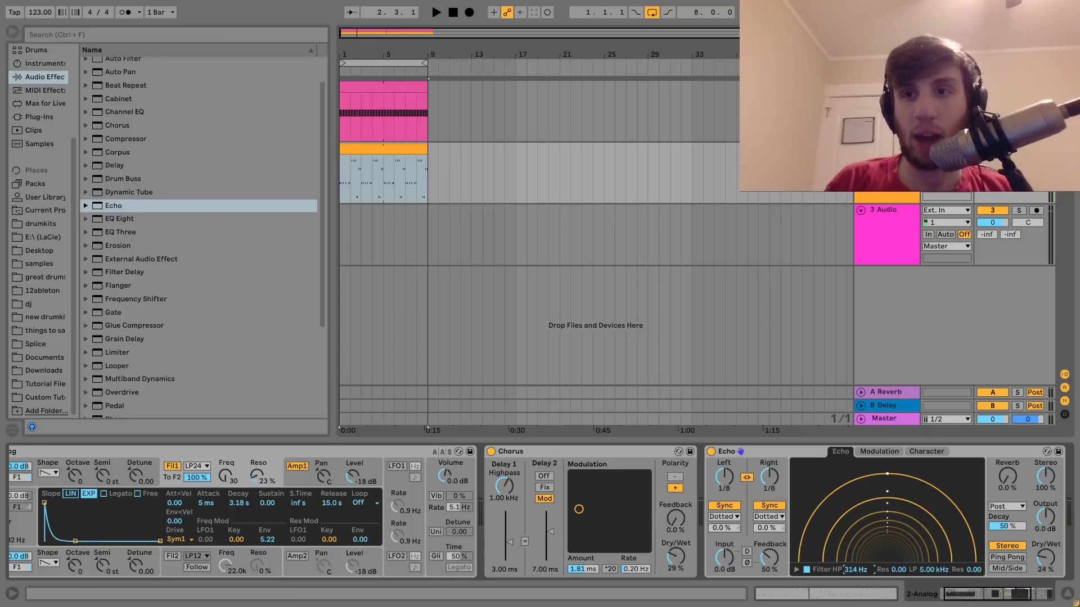
{"action": "key", "text": "space"}
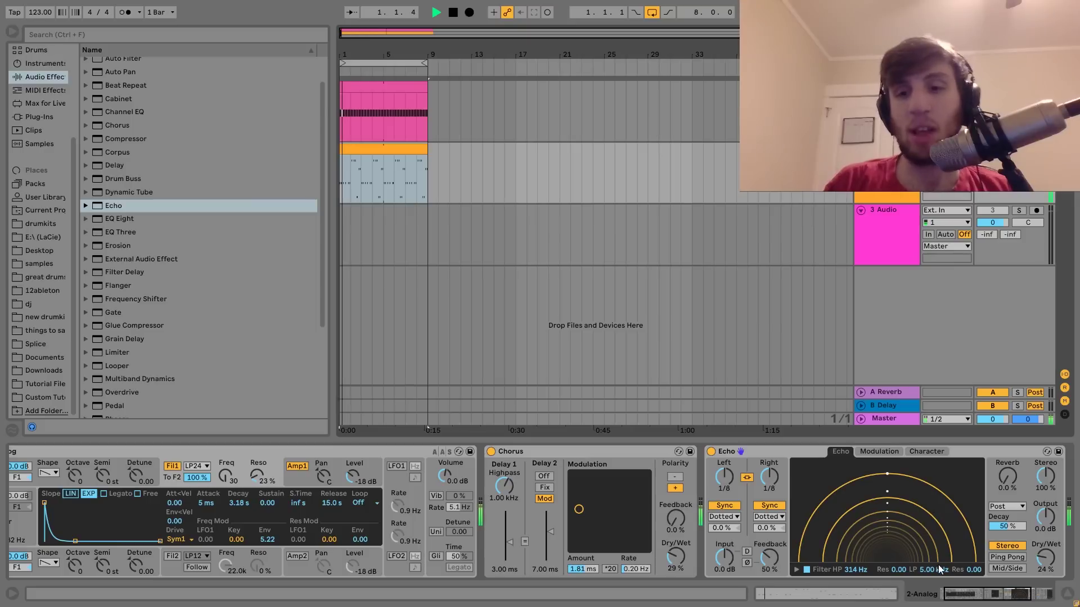
{"action": "left_click_drag", "start_coordinate": [933, 570], "coordinate": [933, 585]}
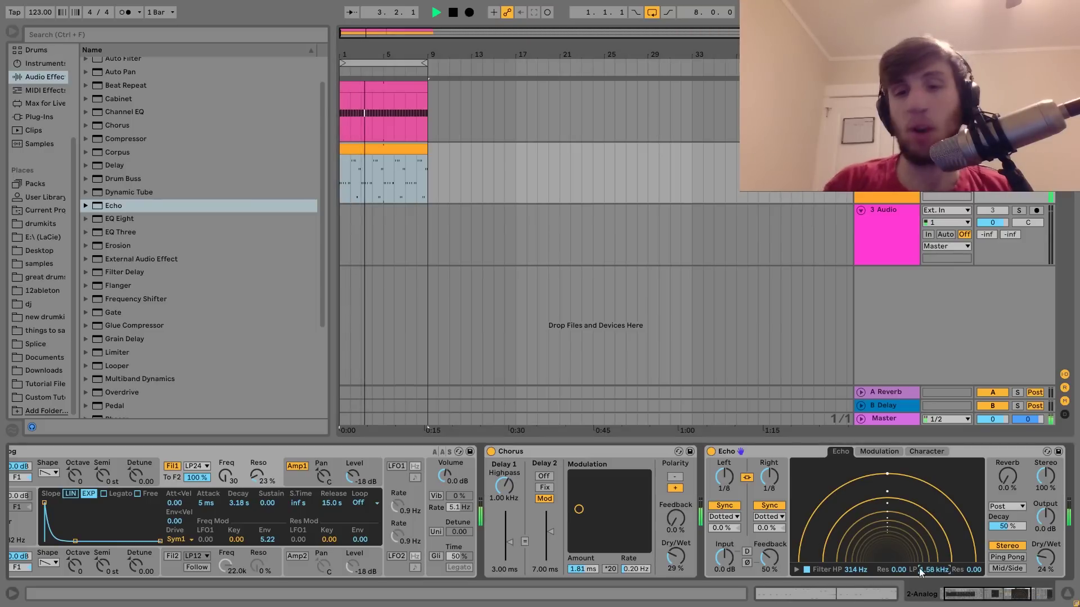
Step: Set Echo's Dry/Wet to 14% and its delay mode to Notes, trying 1/16 before settling on 1/8 for both channels
{"action": "scroll", "coordinate": [765, 524], "scroll_direction": "right", "scroll_amount": 5}
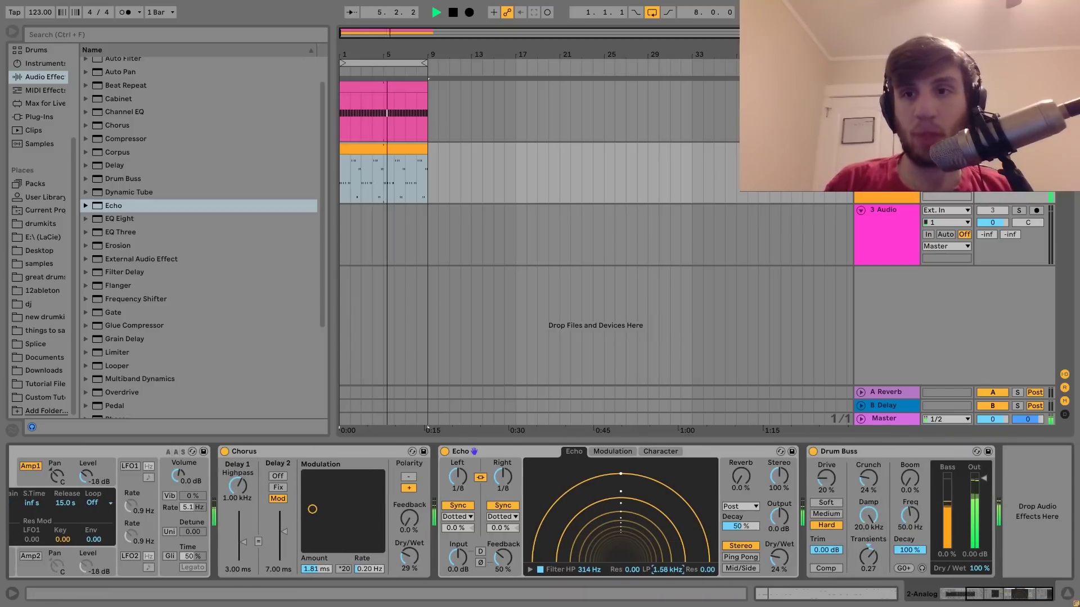
{"action": "left_click_drag", "start_coordinate": [779, 556], "coordinate": [780, 563]}
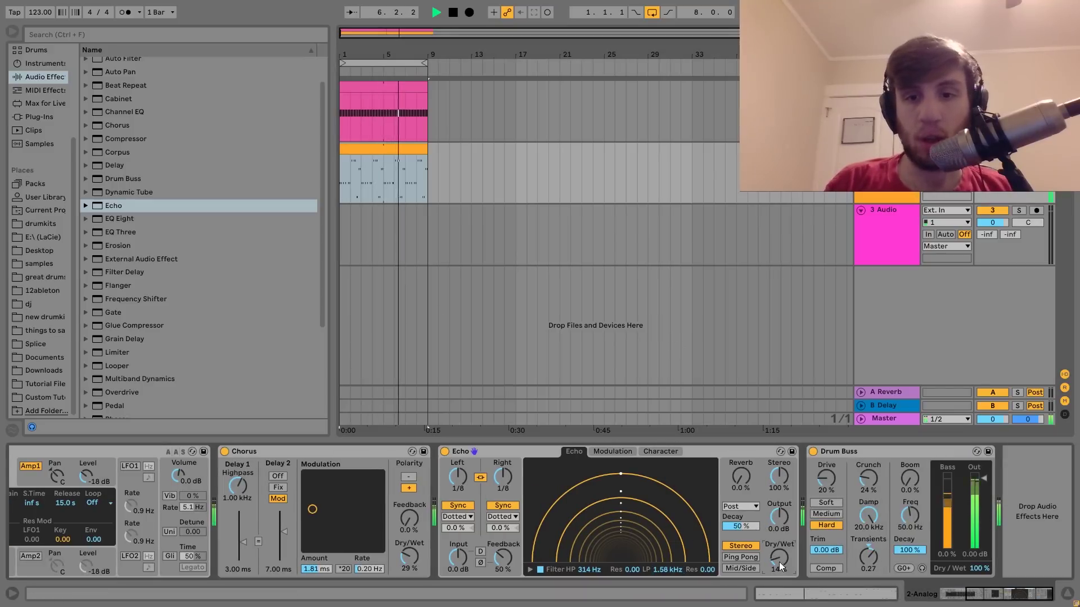
{"action": "left_click", "coordinate": [509, 528]}
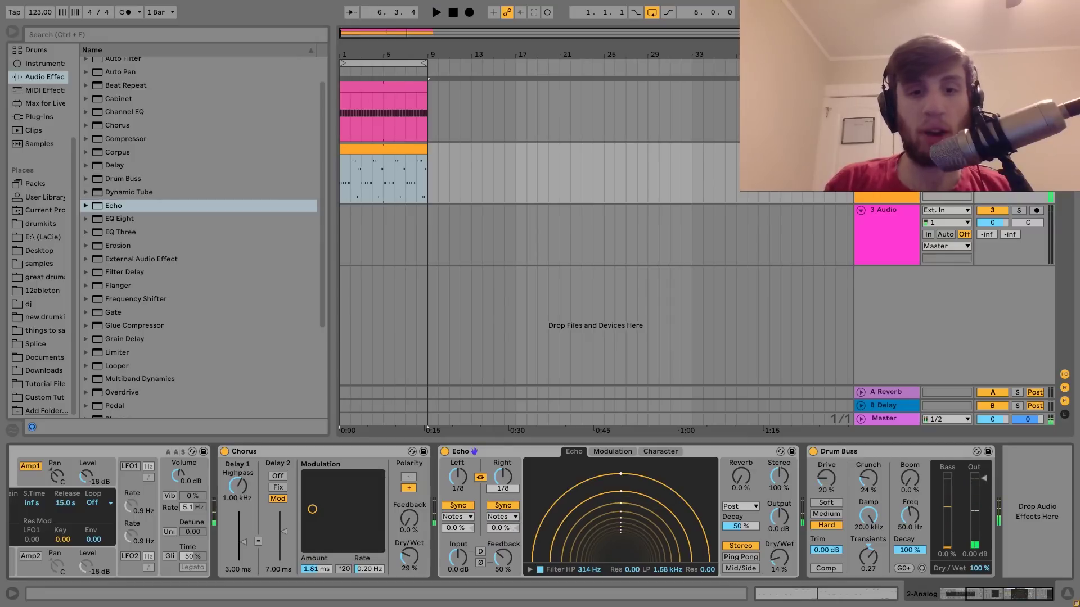
{"action": "left_click_drag", "start_coordinate": [503, 487], "coordinate": [505, 490]}
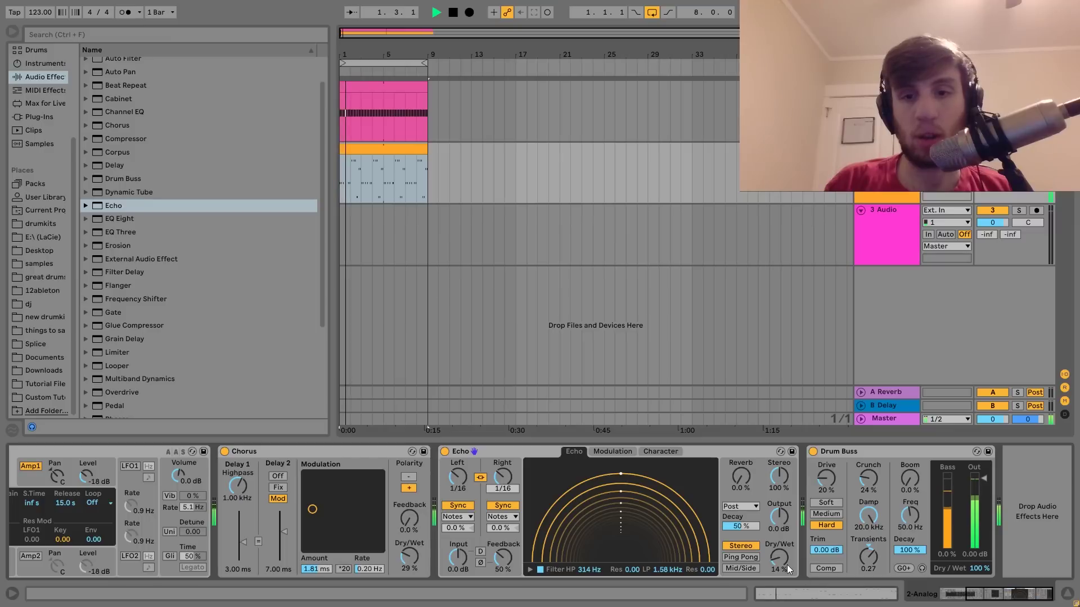
{"action": "left_click_drag", "start_coordinate": [501, 478], "coordinate": [500, 473]}
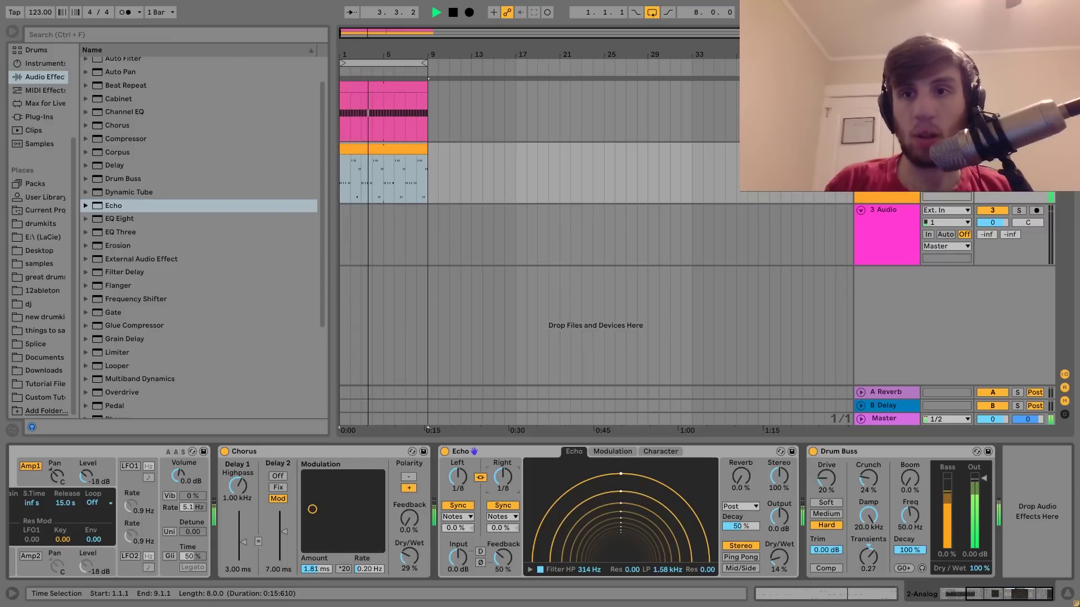
Step: Add a sixteenth note at 1.2.2 in the bass clip on F#0, raise it an octave to F#1 and replay the loop
{"action": "double_click", "coordinate": [412, 145]}
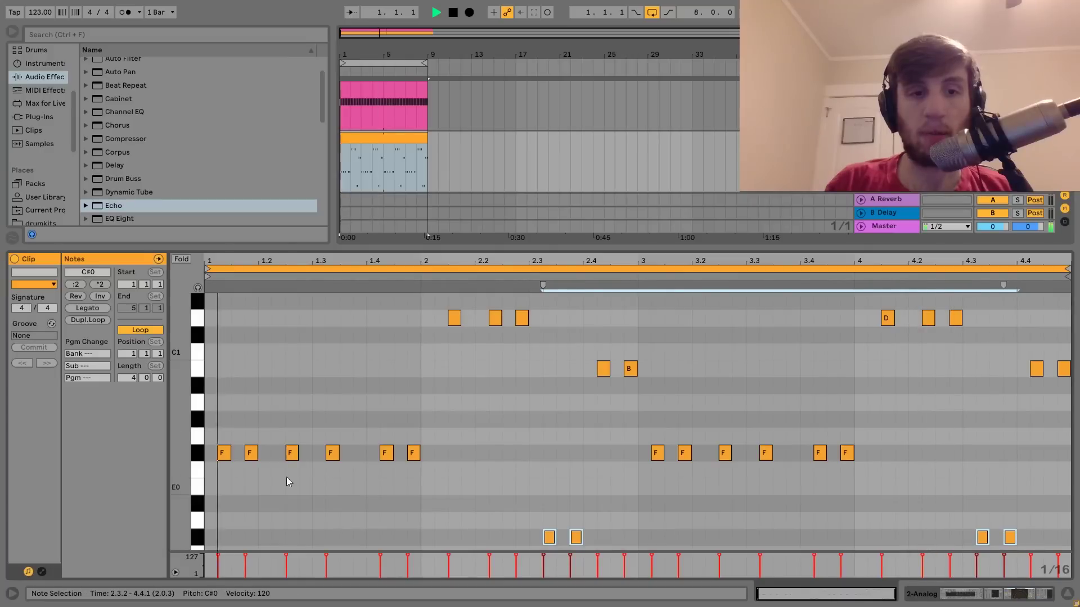
{"action": "double_click", "coordinate": [274, 454]}
{"action": "key", "text": "shift+Up"}
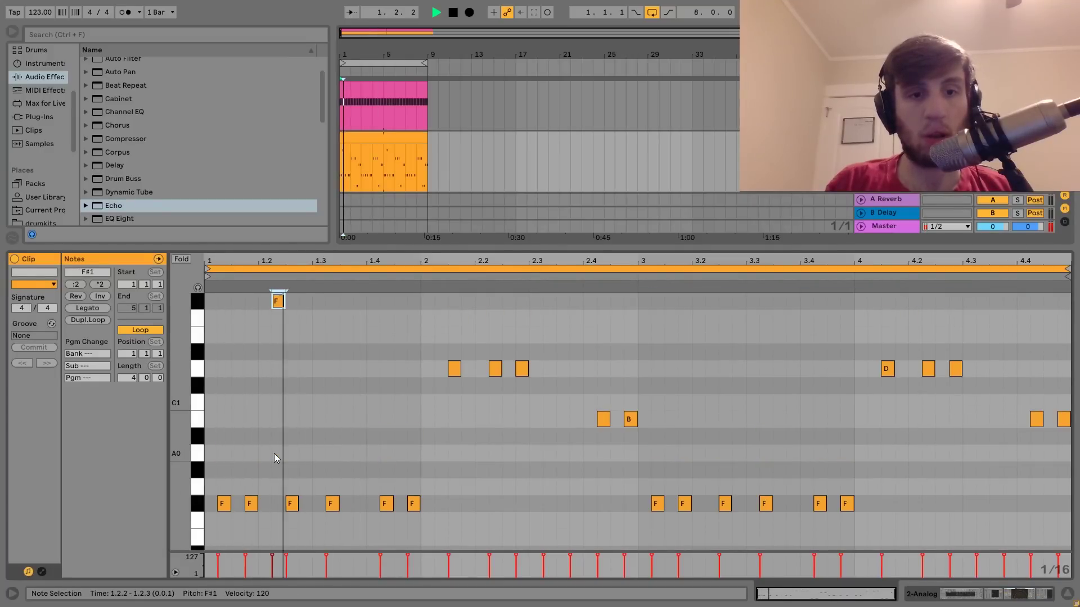
{"action": "key", "text": "space"}
{"action": "key", "text": "space"}
Step: Duplicate the F#1 note and shift the copy to 1.3.3, auditioning other positions along the way
{"action": "key", "text": "ctrl+d"}
{"action": "key", "text": "Right"}
{"action": "key", "text": "Right"}
{"action": "key", "text": "Right"}
{"action": "key", "text": "Right"}
{"action": "key", "text": "Right"}
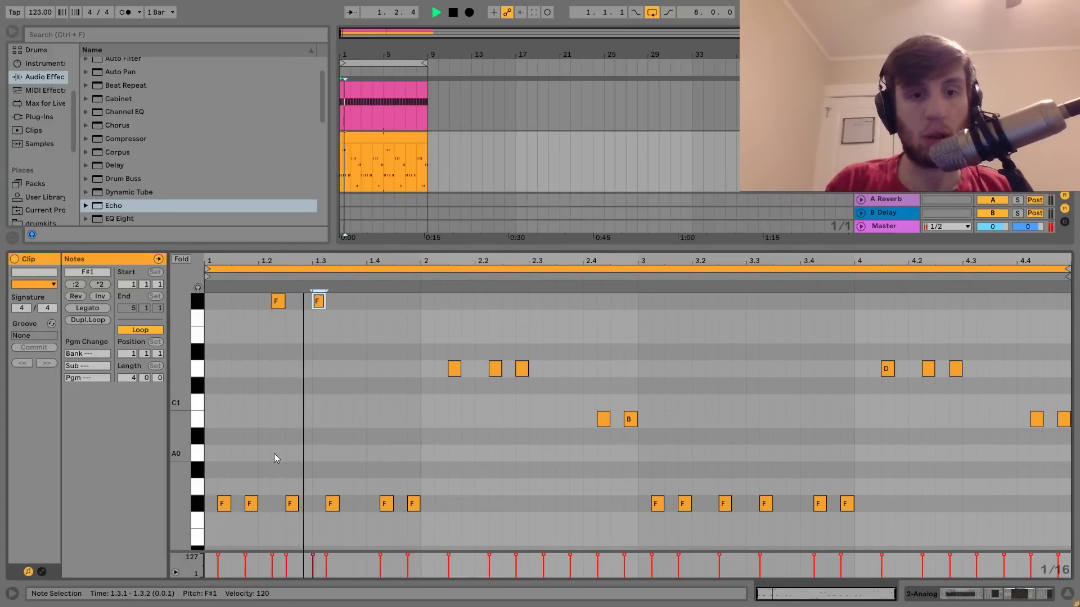
{"action": "key", "text": "space"}
{"action": "key", "text": "space"}
{"action": "key", "text": "Right"}
{"action": "key", "text": "Right"}
{"action": "key", "text": "Right"}
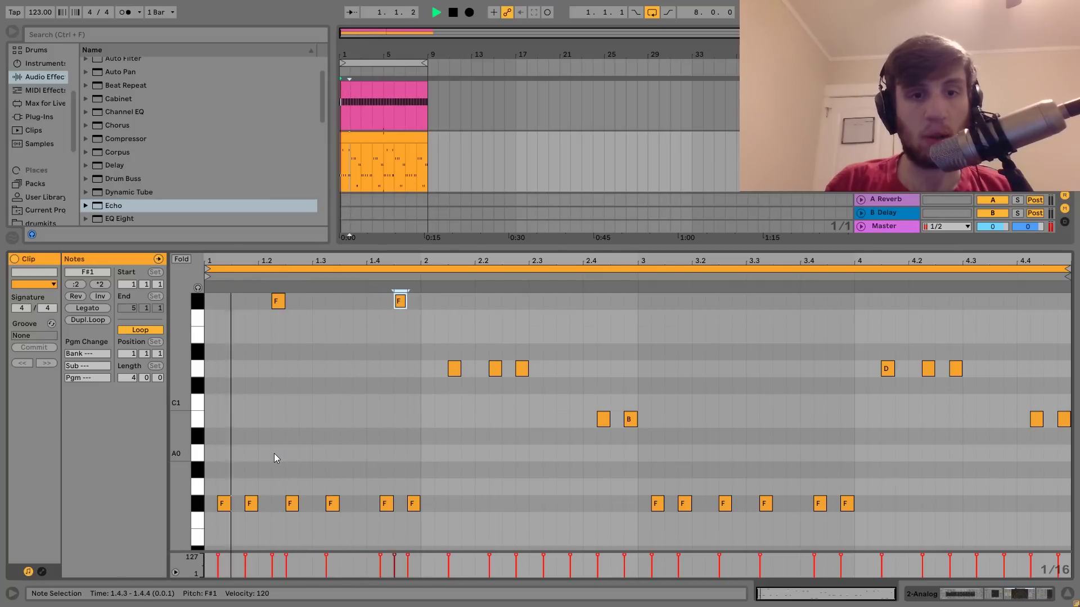
{"action": "key", "text": "Left"}
{"action": "key", "text": "Left"}
{"action": "key", "text": "Left"}
{"action": "key", "text": "Left"}
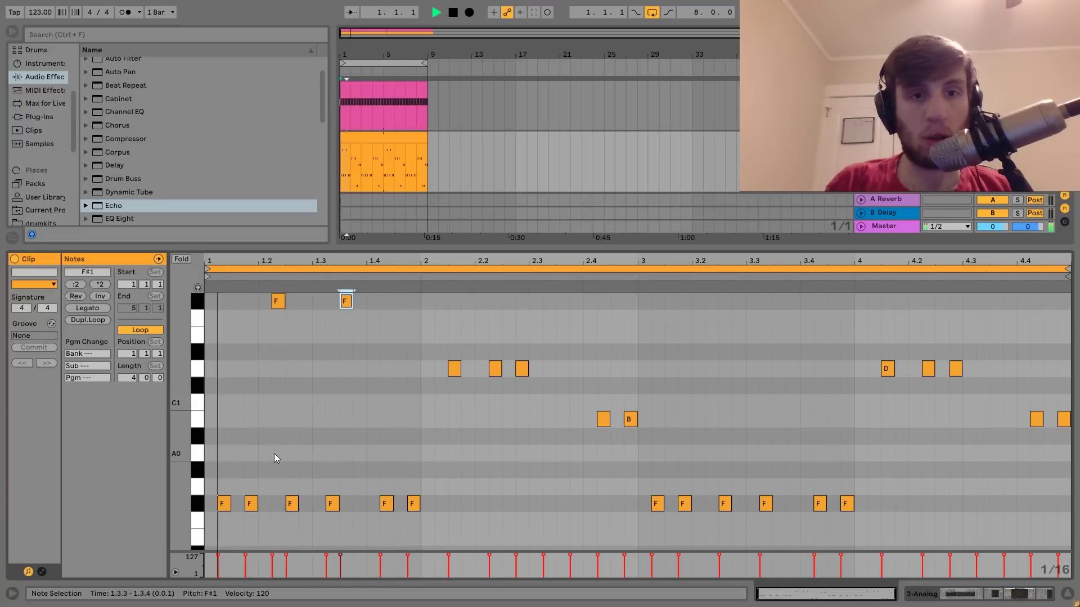
Step: Duplicate the second F#1 note to 1.3.4, lower the copy an octave to F#0 and listen to the first bar
{"action": "key", "text": "ctrl+d"}
{"action": "key", "text": "shift+Down"}
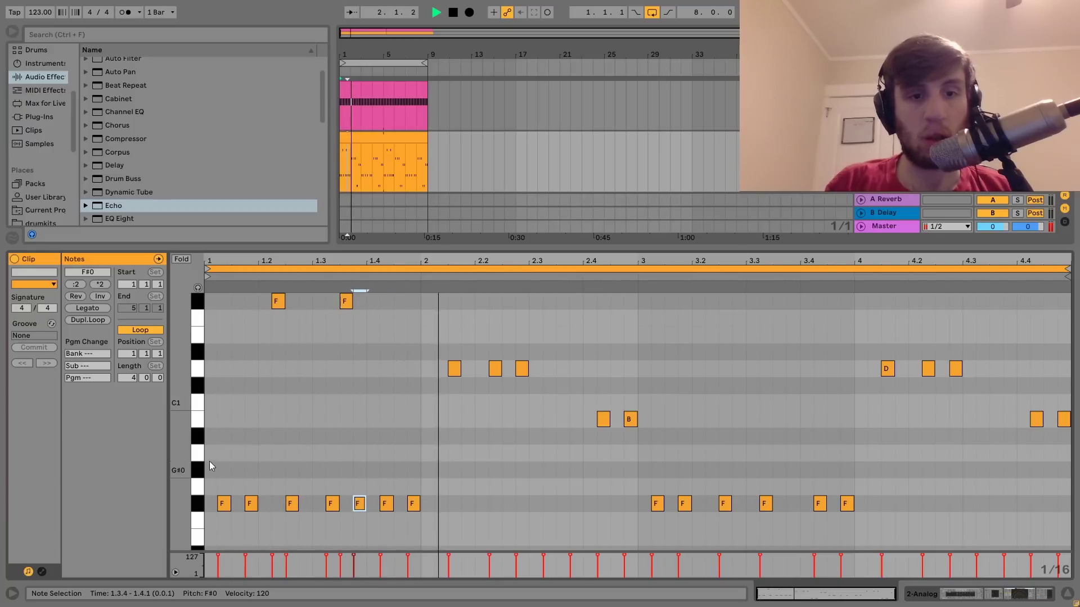
{"action": "key", "text": "space"}
{"action": "key", "text": "space"}
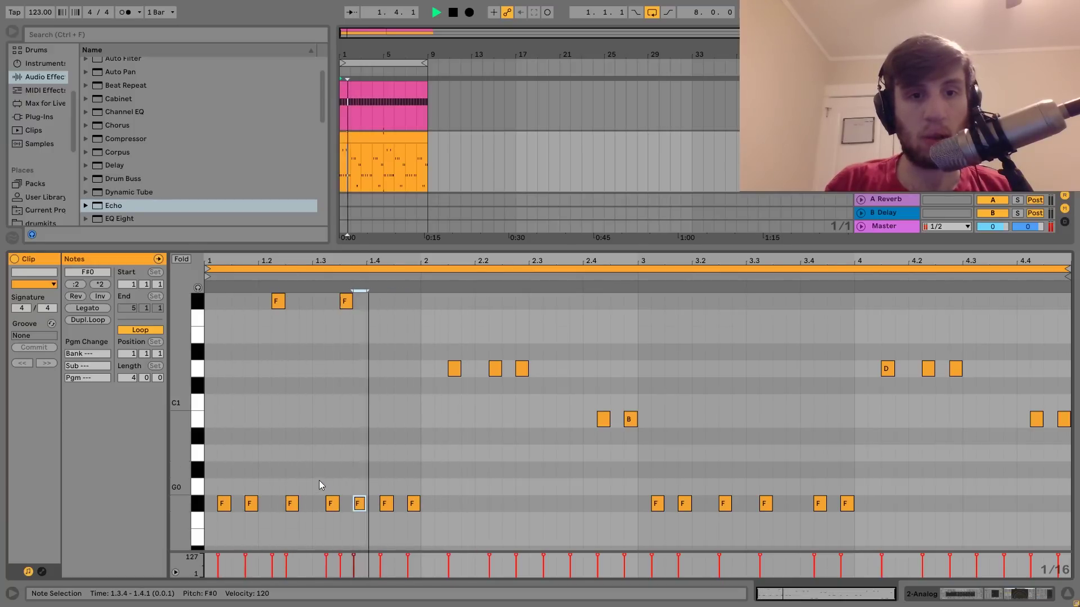
{"action": "key", "text": "space"}
{"action": "key", "text": "space"}
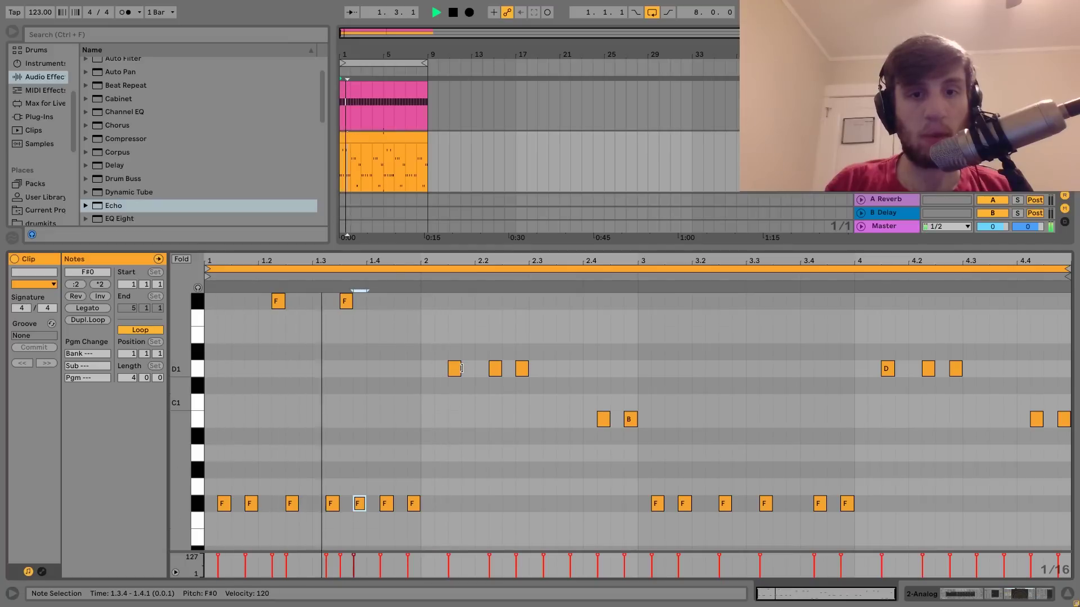
{"action": "key", "text": "space"}
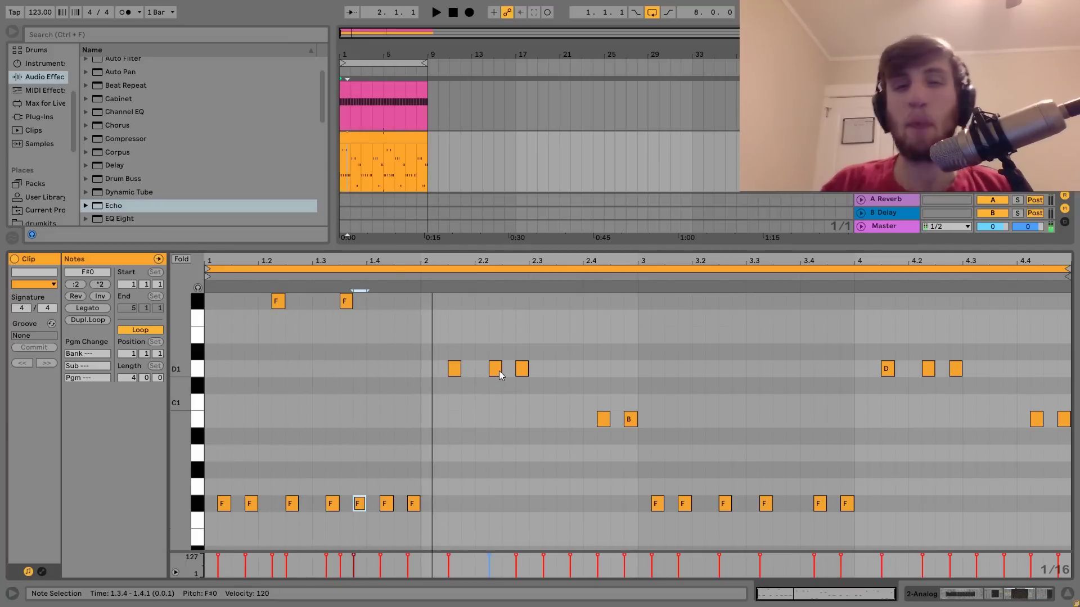
Step: Add a sixteenth note on D1 at 2.2.3, try it an octave higher, and lower it to D0 during playback
{"action": "double_click", "coordinate": [508, 370]}
{"action": "key", "text": "space"}
{"action": "key", "text": "shift+Up"}
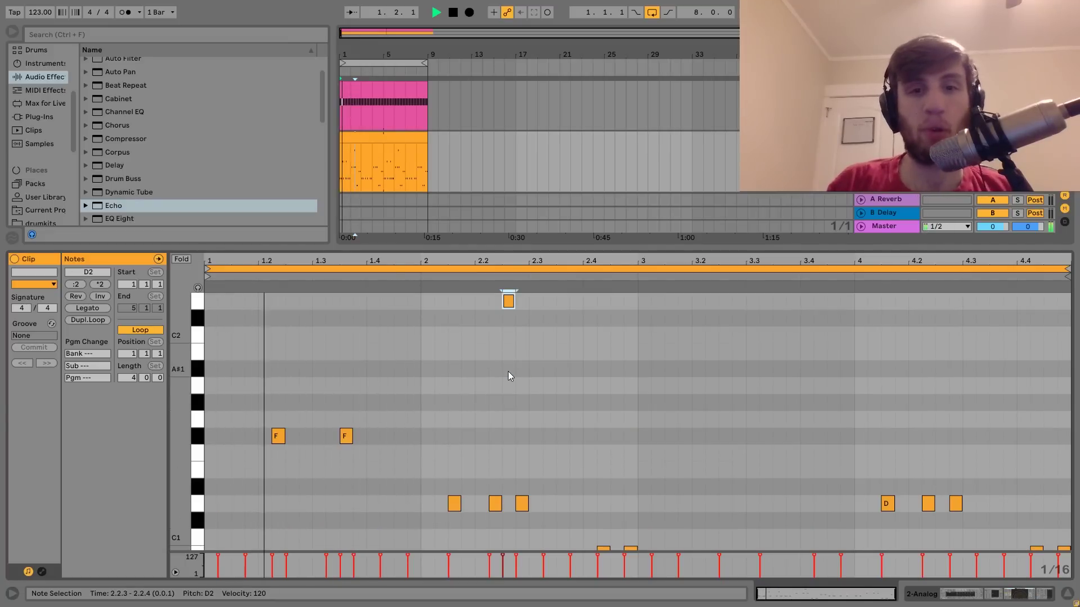
{"action": "key", "text": "shift+Down"}
{"action": "key", "text": "shift+Down"}
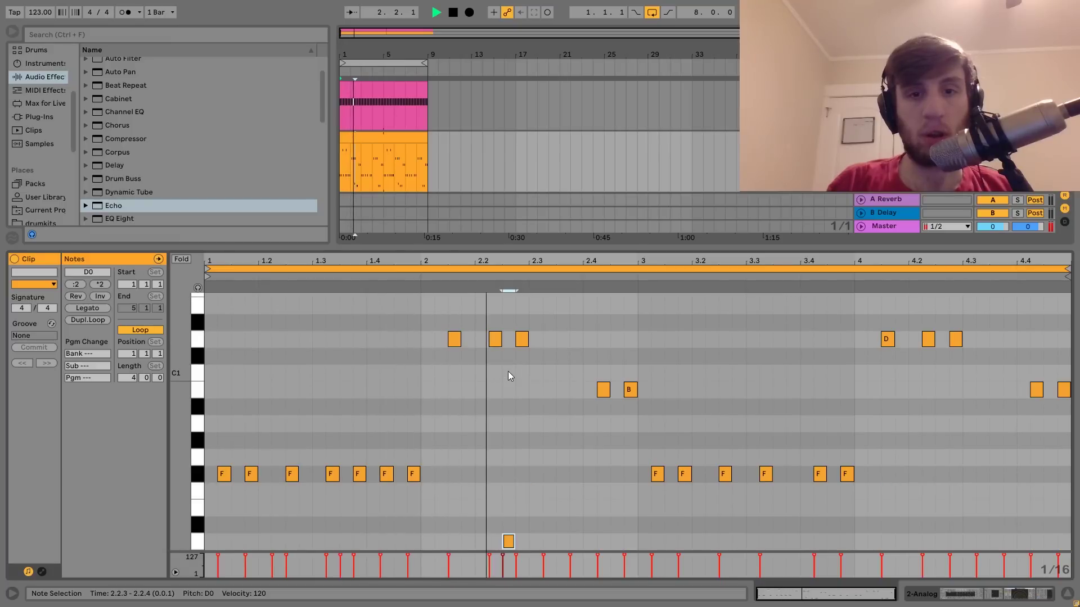
{"action": "scroll", "coordinate": [495, 375], "scroll_direction": "down", "scroll_amount": 3}
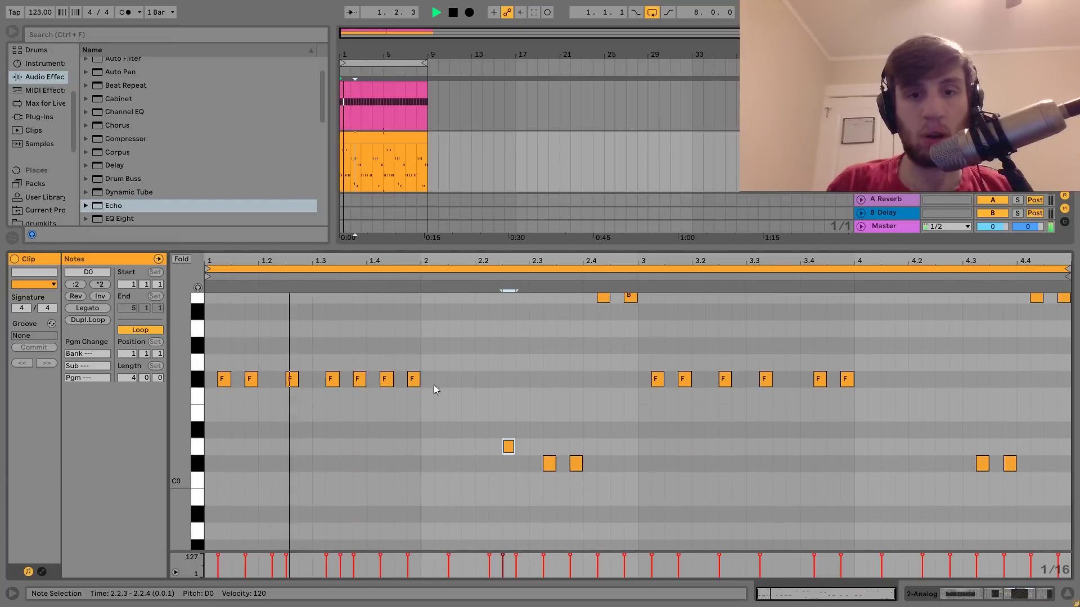
Step: Shorten the bass clip to its first two bars, duplicate it three times to fill eight bars, and replay the start
{"action": "left_click_drag", "start_coordinate": [179, 436], "coordinate": [163, 437]}
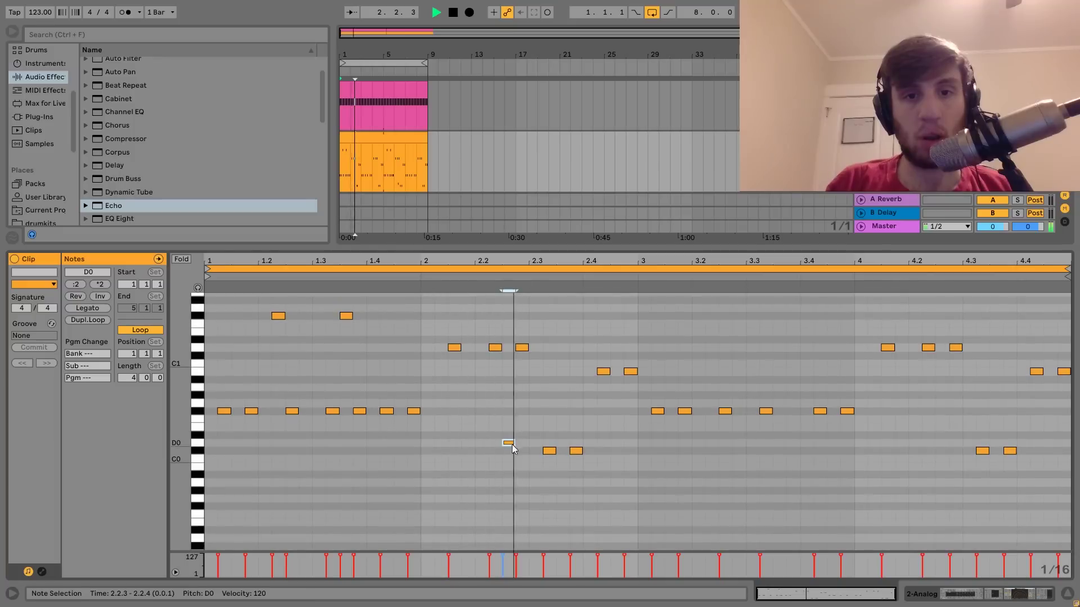
{"action": "key", "text": "space"}
{"action": "left_click_drag", "start_coordinate": [427, 140], "coordinate": [357, 141]}
{"action": "key", "text": "ctrl+d"}
{"action": "key", "text": "ctrl+d"}
{"action": "key", "text": "ctrl+d"}
{"action": "left_click", "coordinate": [342, 139]}
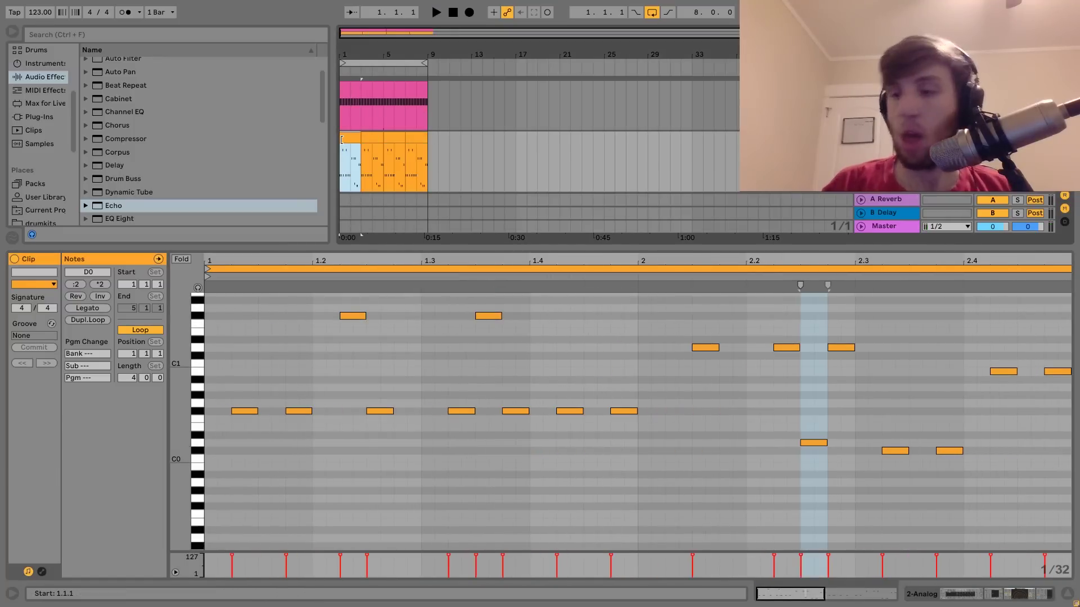
{"action": "key", "text": "space"}
{"action": "key", "text": "space"}
Step: Group the kick and Analog tracks together, select the new group track and start loop playback
{"action": "double_click", "coordinate": [877, 169]}
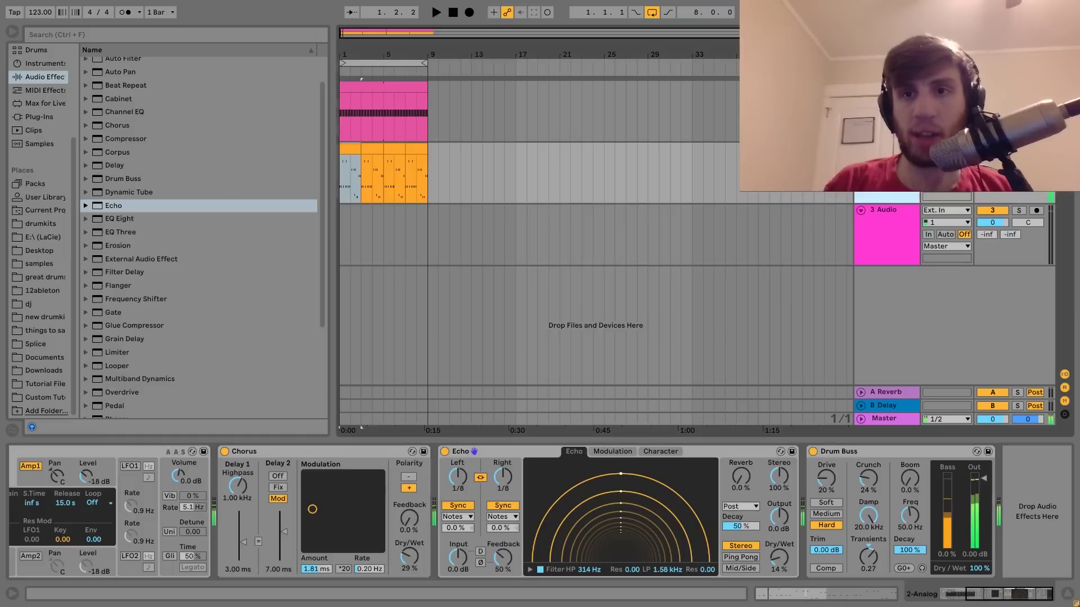
{"action": "key", "text": "Up"}
{"action": "key", "text": "Up"}
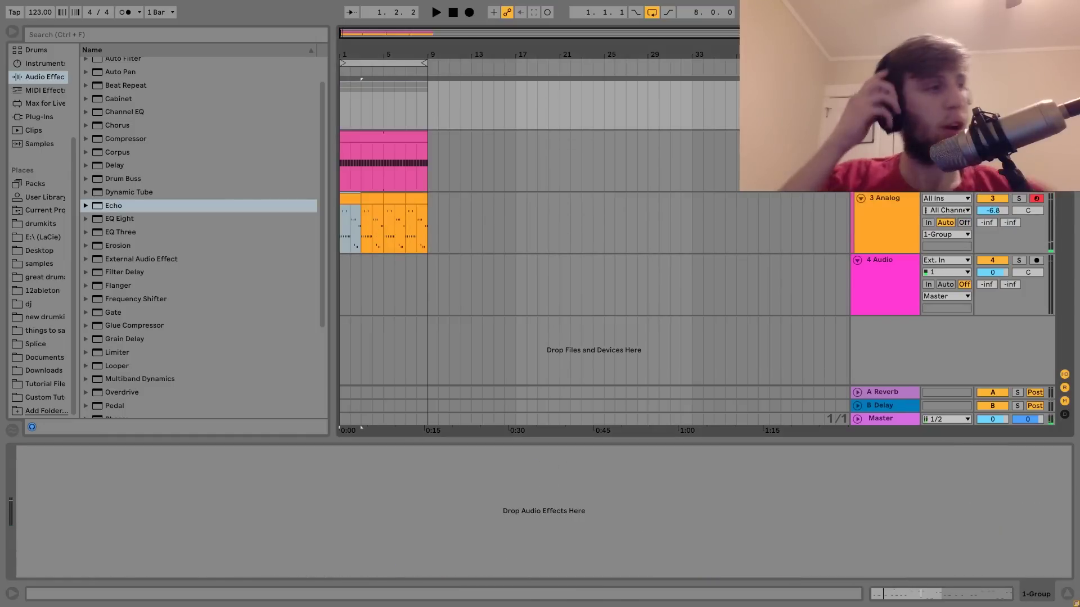
{"action": "key", "text": "space"}
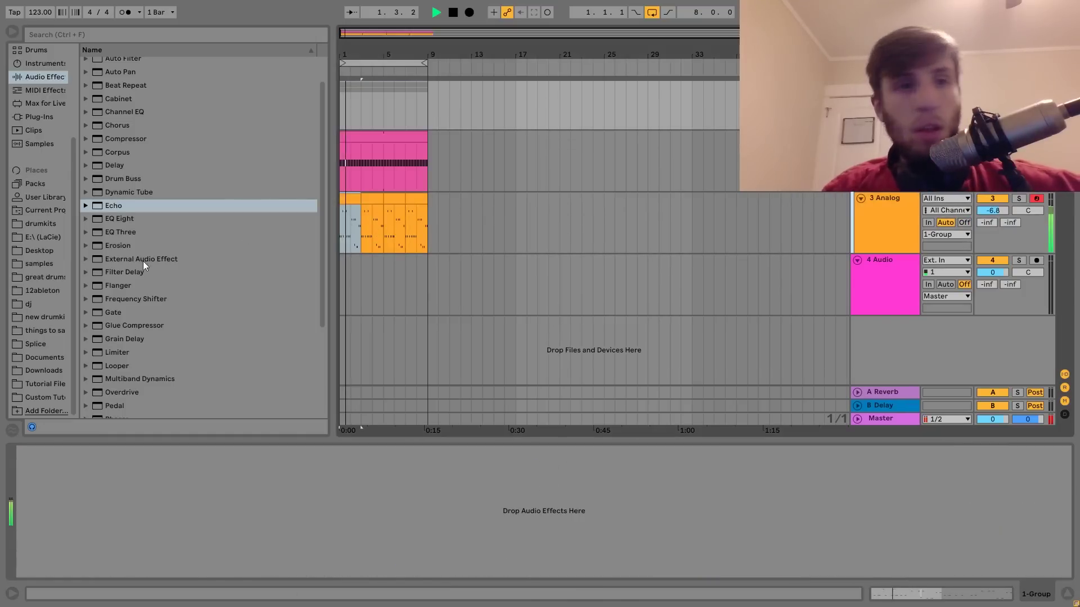
Step: Add a Drum Buss to the group track with 13% Crunch, 20.0 kHz Damp and Medium drive
{"action": "left_click", "coordinate": [124, 179]}
{"action": "double_click", "coordinate": [123, 179]}
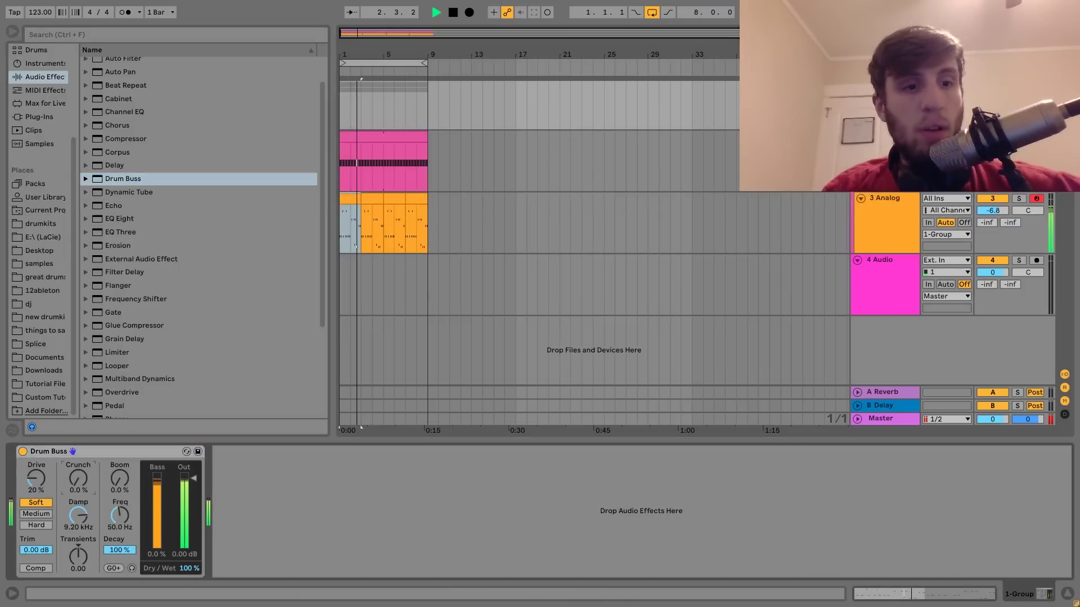
{"action": "left_click_drag", "start_coordinate": [83, 522], "coordinate": [84, 495]}
{"action": "left_click", "coordinate": [35, 513]}
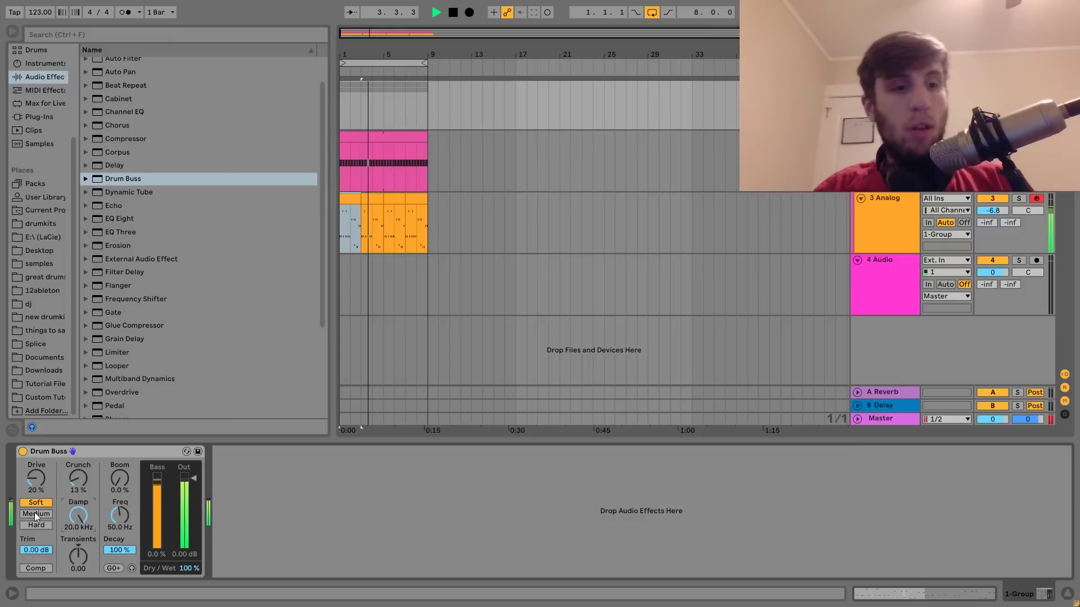
Step: Add EQ Eight to the group with a narrowed 6.82 dB cut at 245 Hz and a 3.35 dB low boost at 45.4 Hz
{"action": "double_click", "coordinate": [124, 218]}
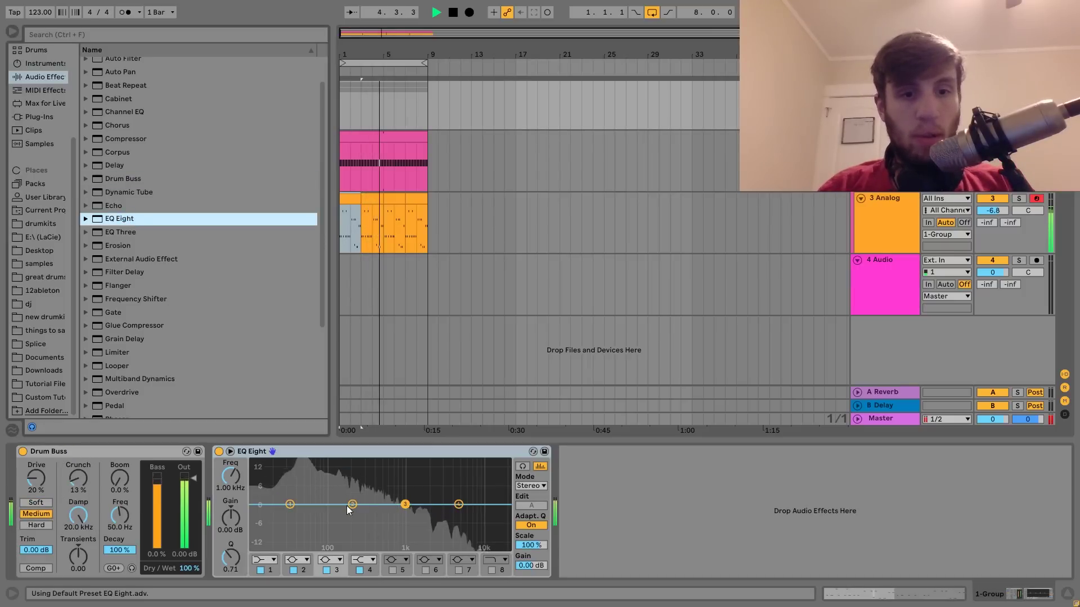
{"action": "left_click_drag", "start_coordinate": [346, 505], "coordinate": [358, 525]}
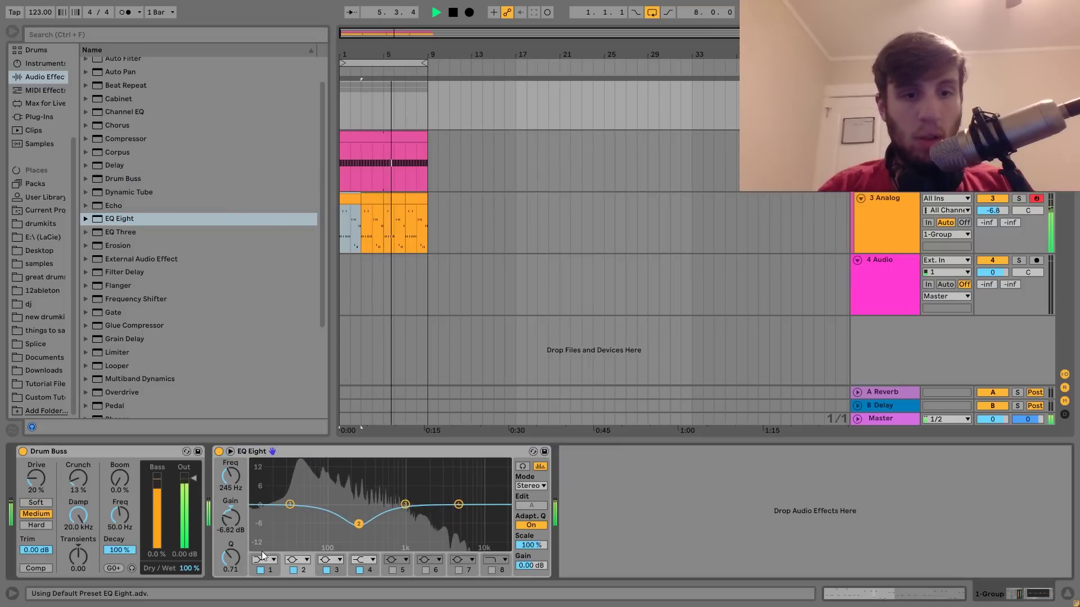
{"action": "left_click_drag", "start_coordinate": [231, 558], "coordinate": [231, 520]}
{"action": "left_click_drag", "start_coordinate": [290, 505], "coordinate": [297, 497]}
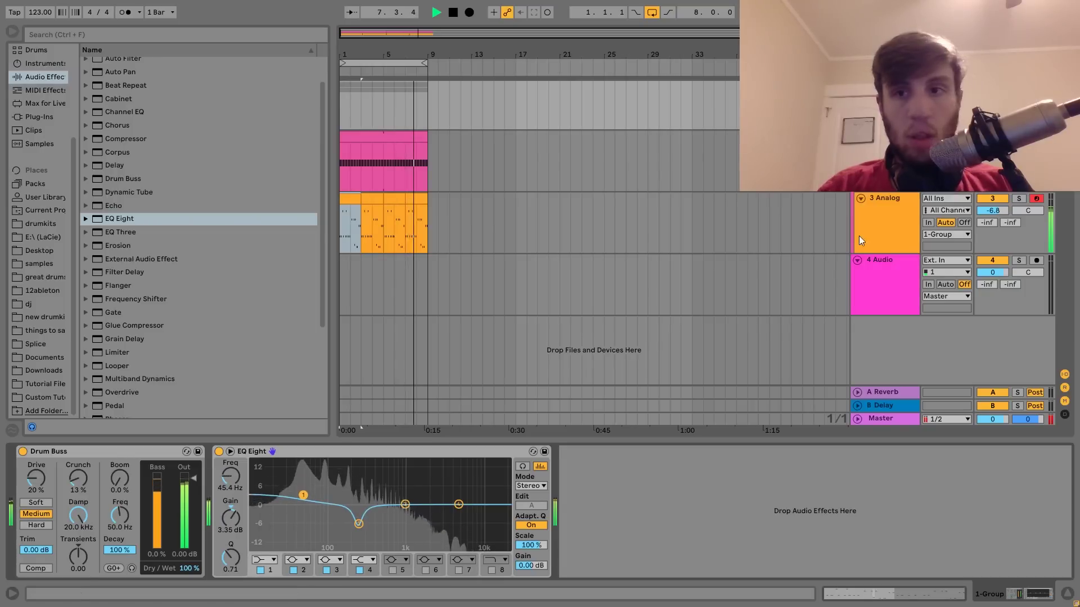
Step: Lower the Analog track's volume to -8.5 dB and check it against the group's effects during playback
{"action": "left_click", "coordinate": [862, 241]}
{"action": "left_click", "coordinate": [993, 211]}
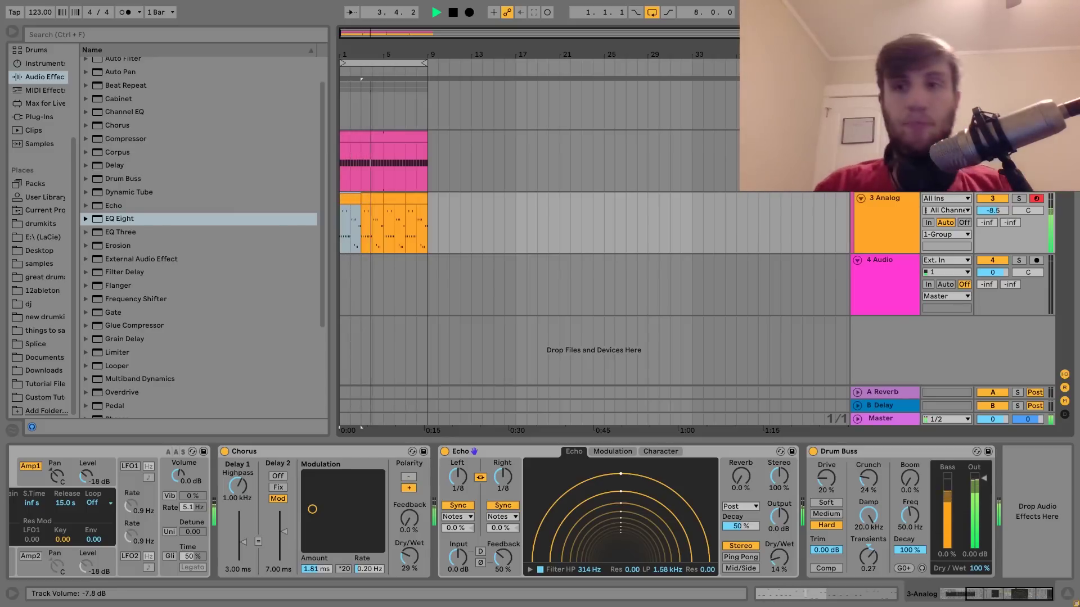
{"action": "left_click", "coordinate": [885, 87]}
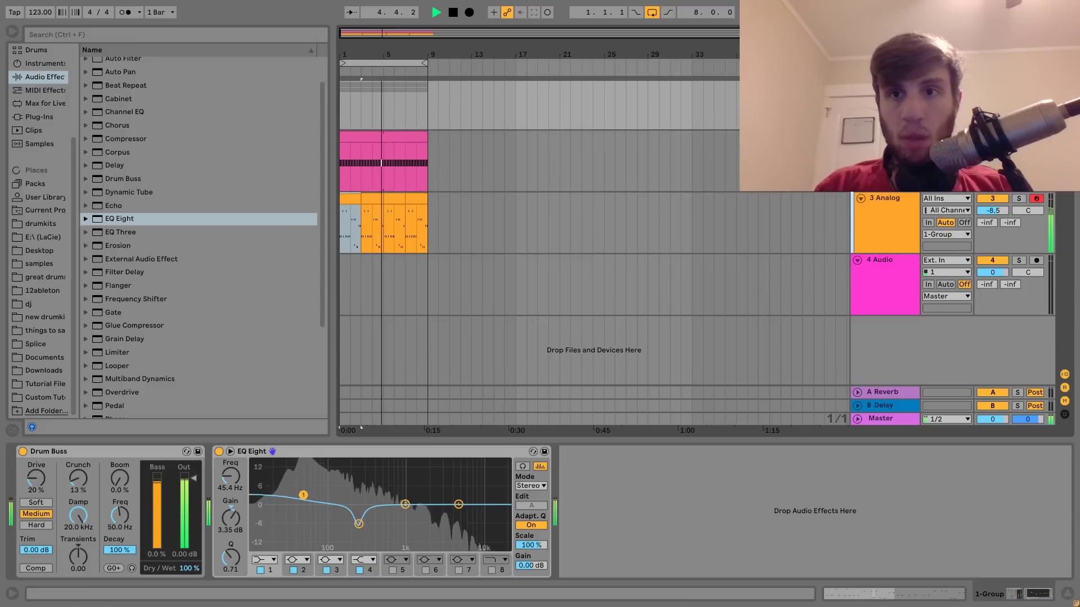
Step: Add EQ Eight to the Analog track with a 6.82 dB cut at 100 Hz and a Q of 3.32
{"action": "left_click", "coordinate": [893, 249]}
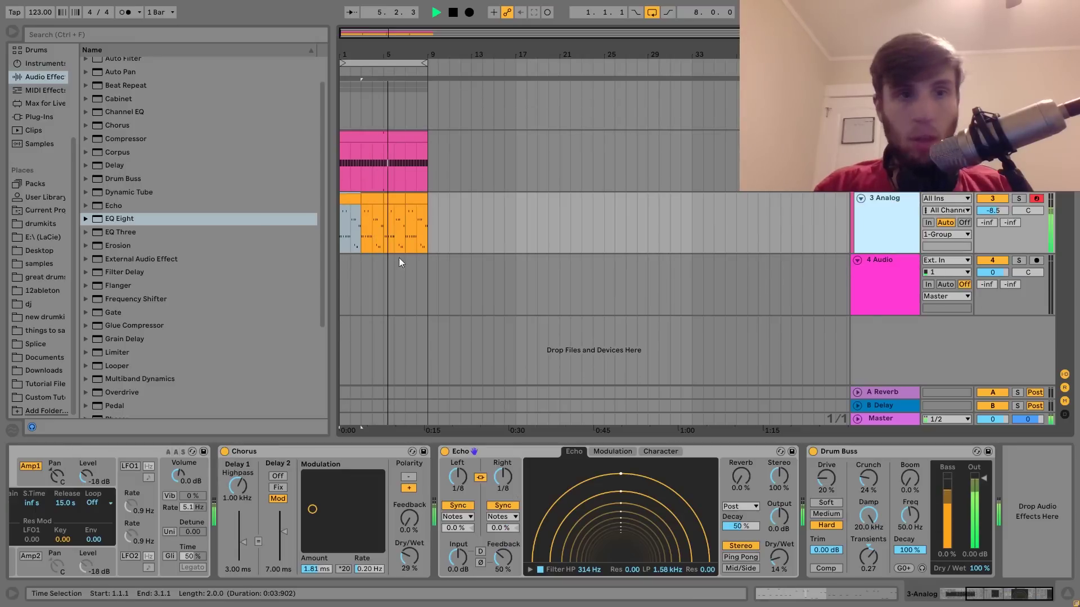
{"action": "double_click", "coordinate": [113, 218]}
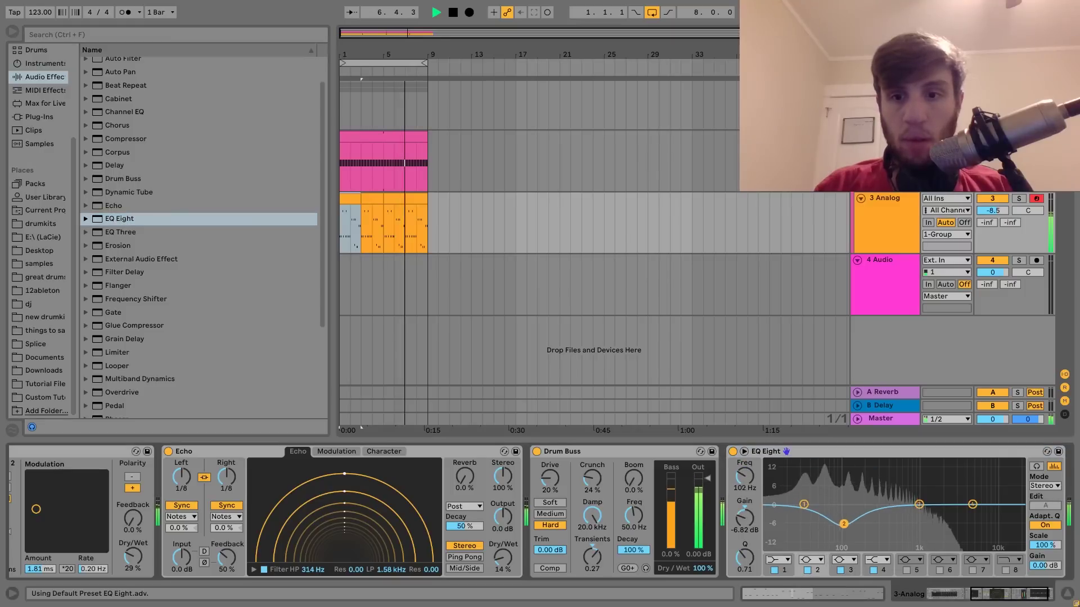
{"action": "left_click_drag", "start_coordinate": [844, 524], "coordinate": [842, 524]}
{"action": "left_click_drag", "start_coordinate": [745, 558], "coordinate": [744, 526]}
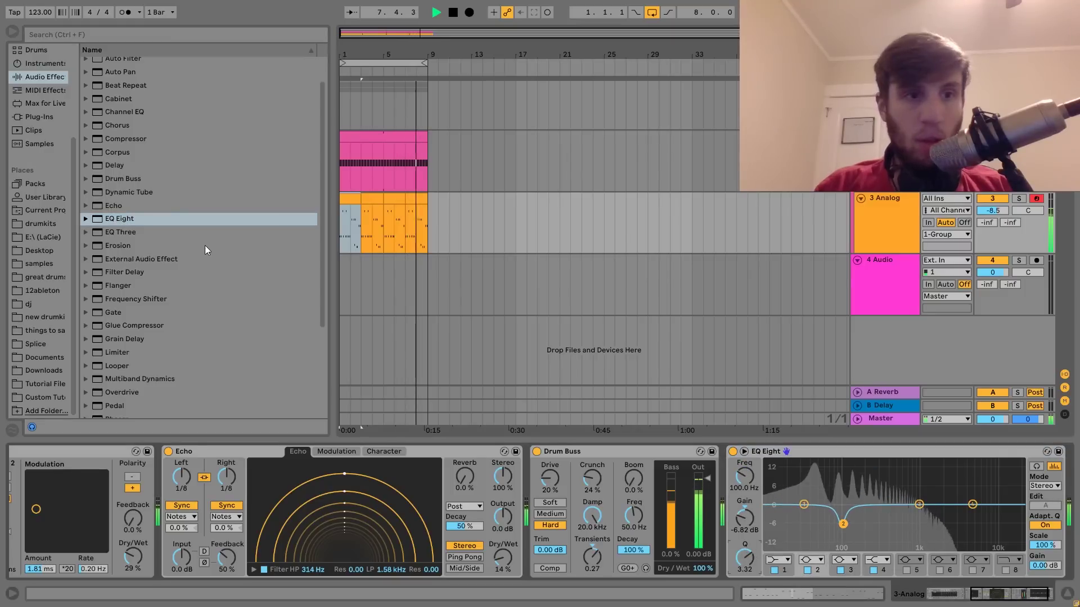
Step: Add a Compressor to the Analog track, sidechain it from 2-Kick at a -11.2 dB threshold, and set the track volume to -7.1 dB
{"action": "double_click", "coordinate": [126, 138]}
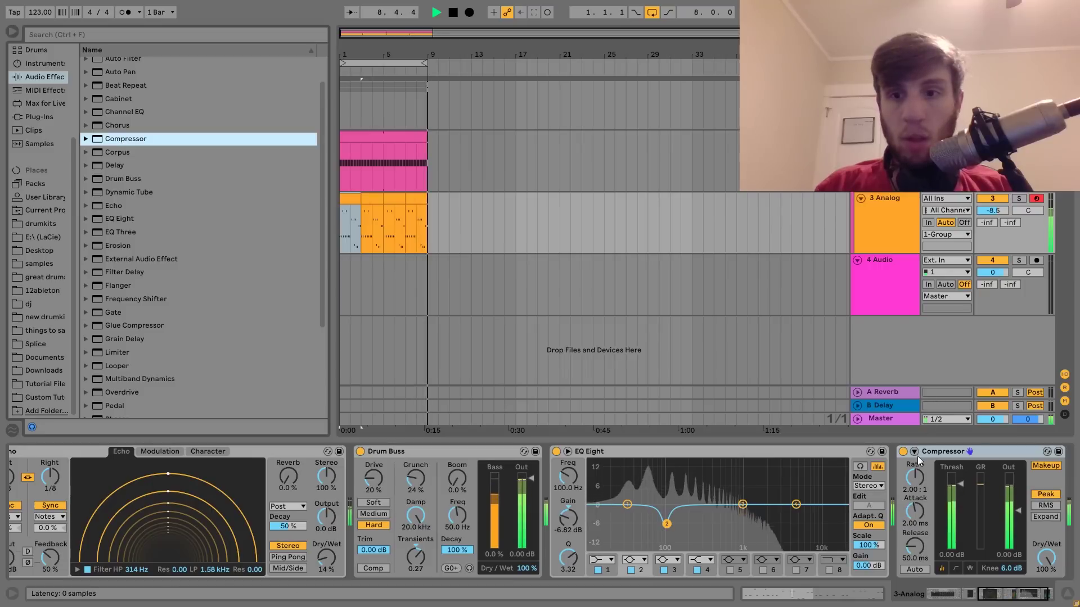
{"action": "left_click", "coordinate": [915, 454]}
{"action": "left_click", "coordinate": [929, 485]}
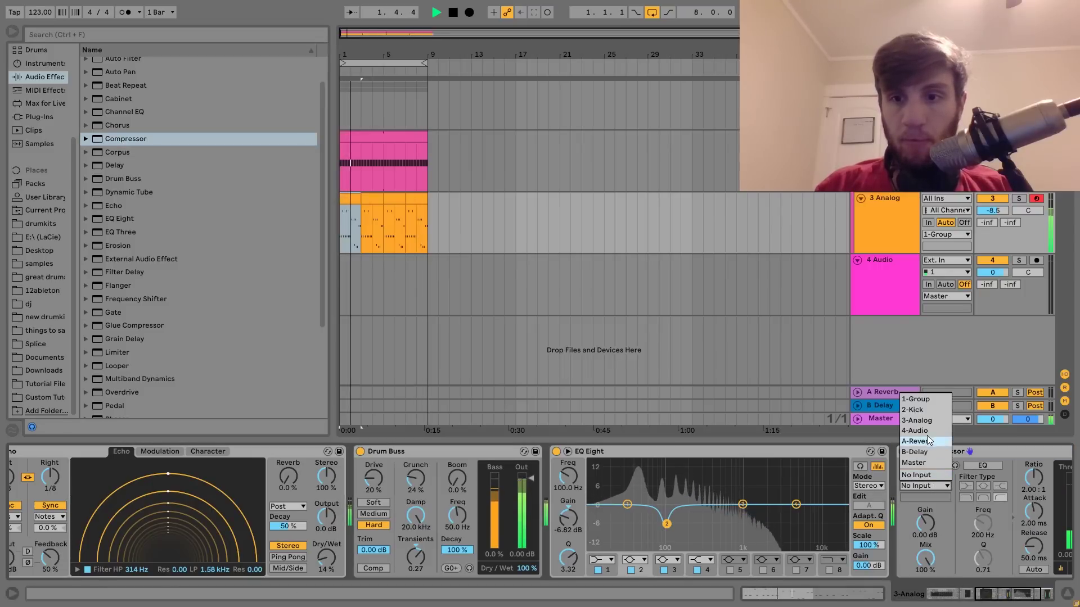
{"action": "left_click", "coordinate": [920, 408]}
{"action": "left_click", "coordinate": [965, 503]}
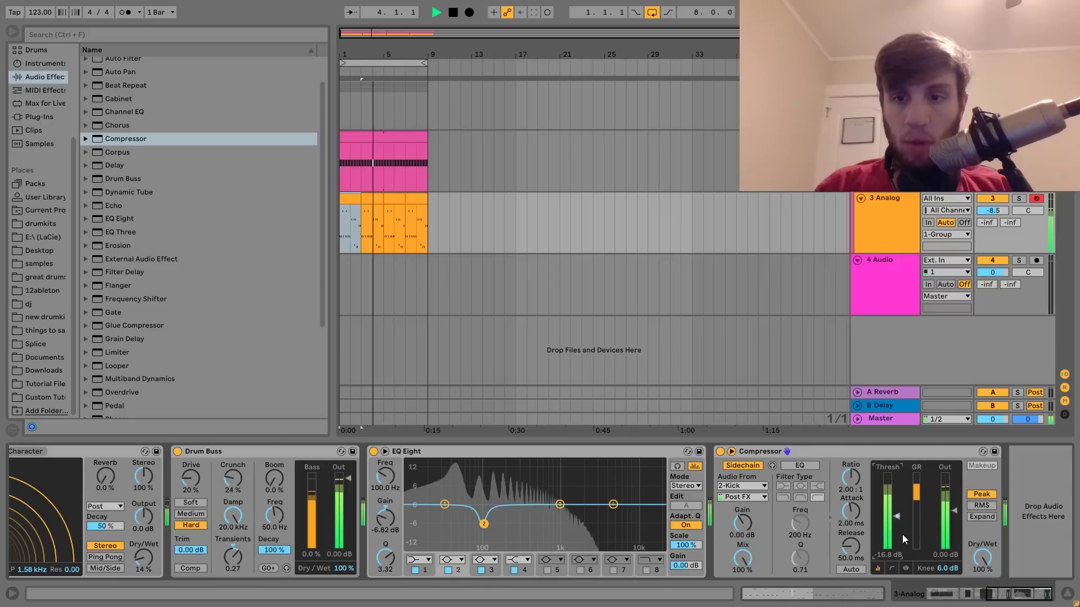
{"action": "left_click_drag", "start_coordinate": [902, 534], "coordinate": [887, 505]}
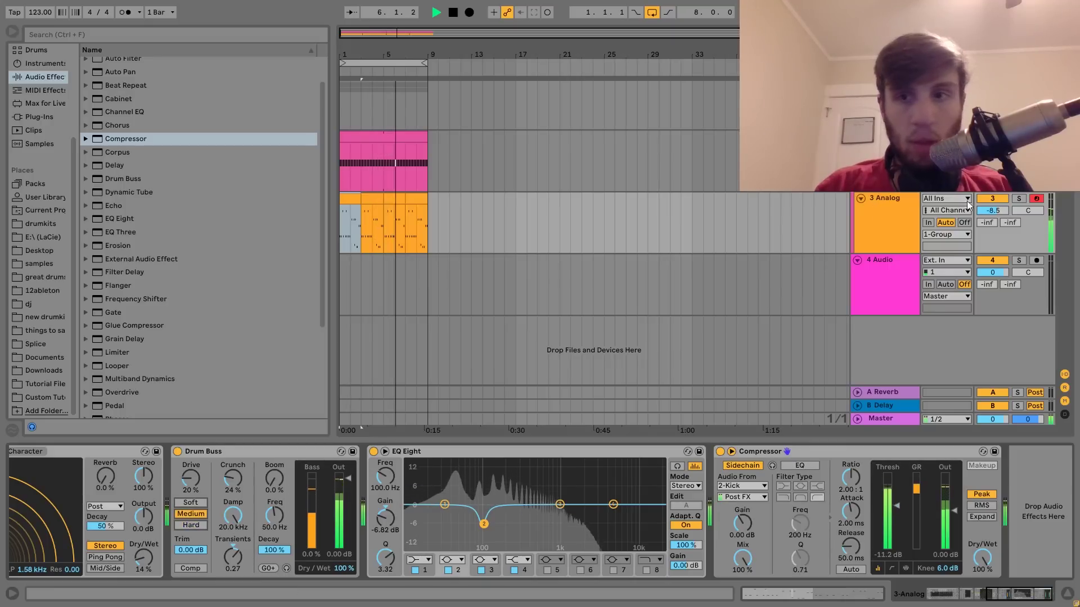
{"action": "left_click_drag", "start_coordinate": [994, 212], "coordinate": [994, 209]}
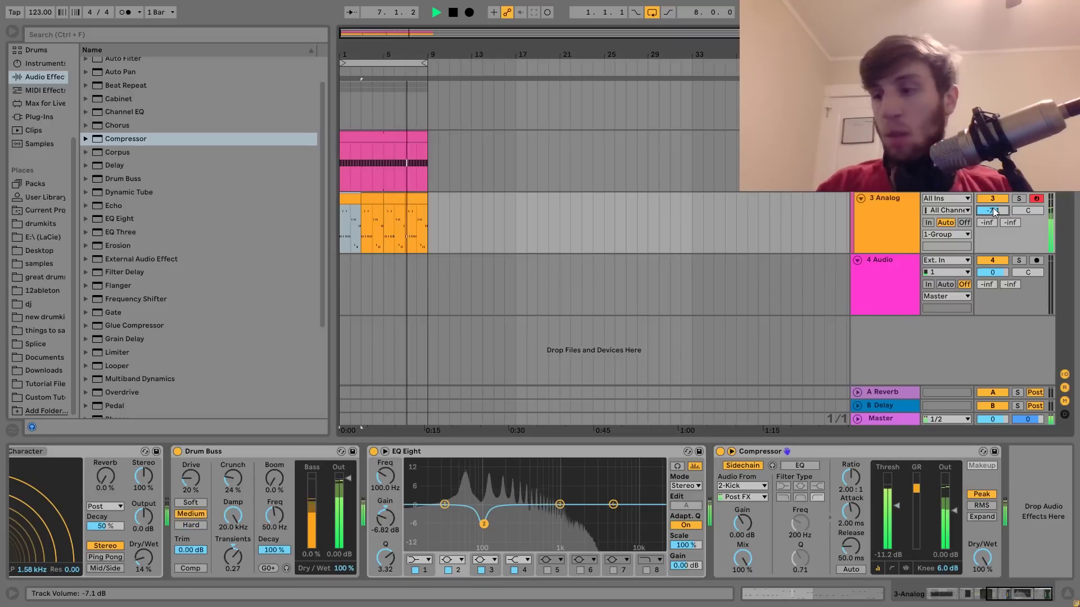
Step: Try oscillator 2 detune at 0.05 and unison detune at 14.06 in Analog, and switch off oscillator 2 and unison
{"action": "scroll", "coordinate": [406, 487], "scroll_direction": "left", "scroll_amount": 5}
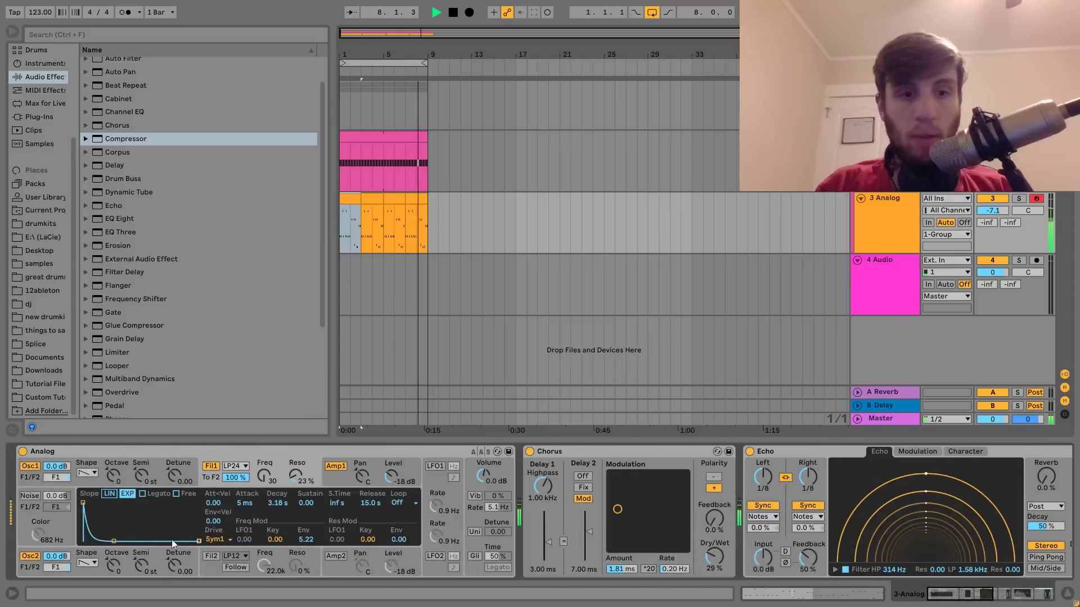
{"action": "left_click_drag", "start_coordinate": [174, 567], "coordinate": [173, 565]}
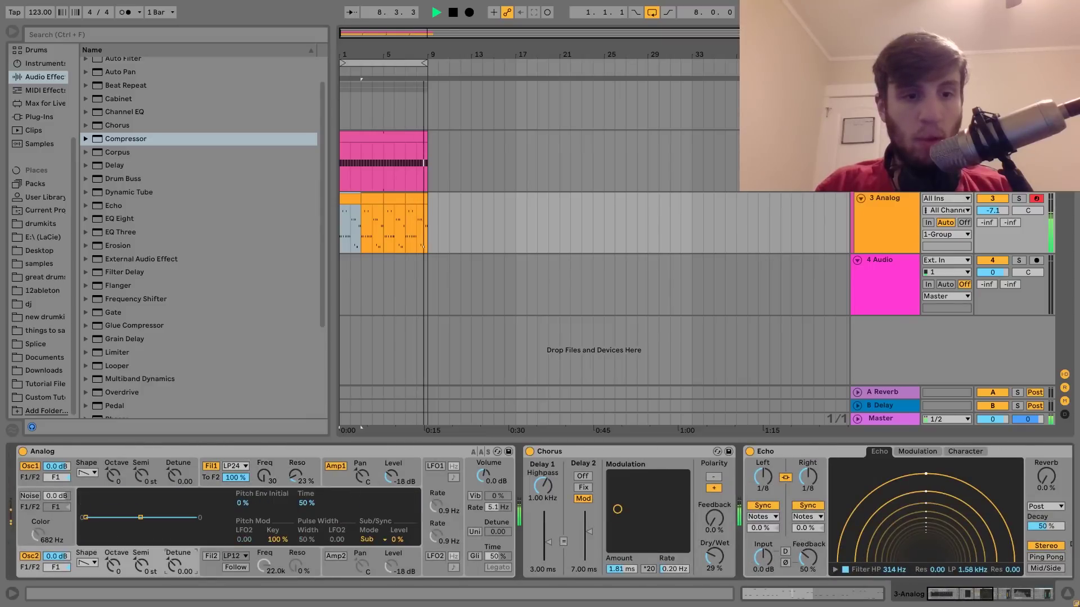
{"action": "left_click", "coordinate": [474, 531]}
{"action": "left_click_drag", "start_coordinate": [498, 532], "coordinate": [498, 509]}
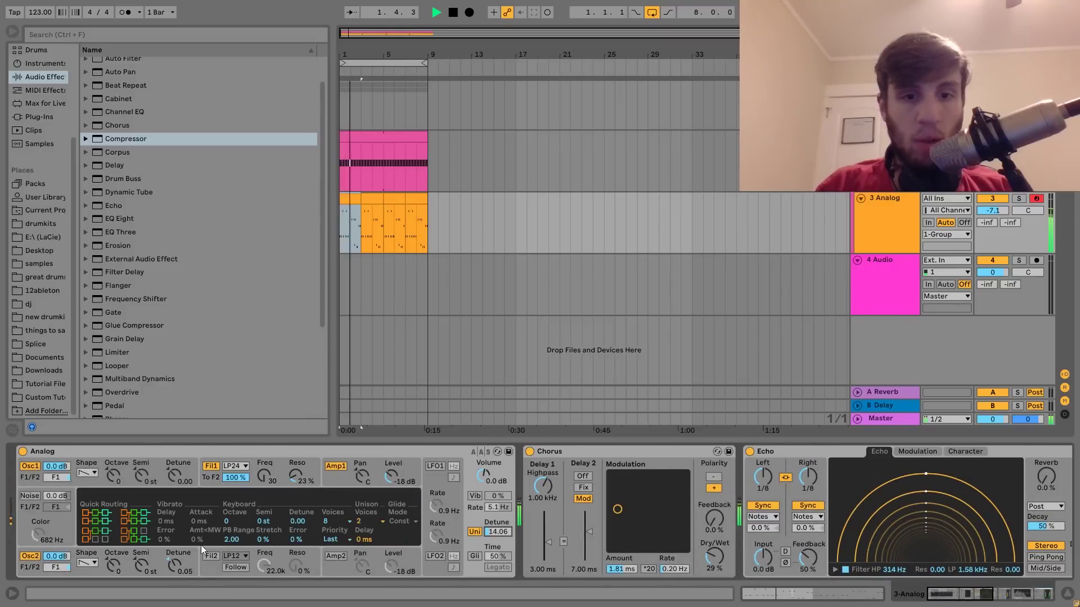
{"action": "left_click", "coordinate": [21, 556]}
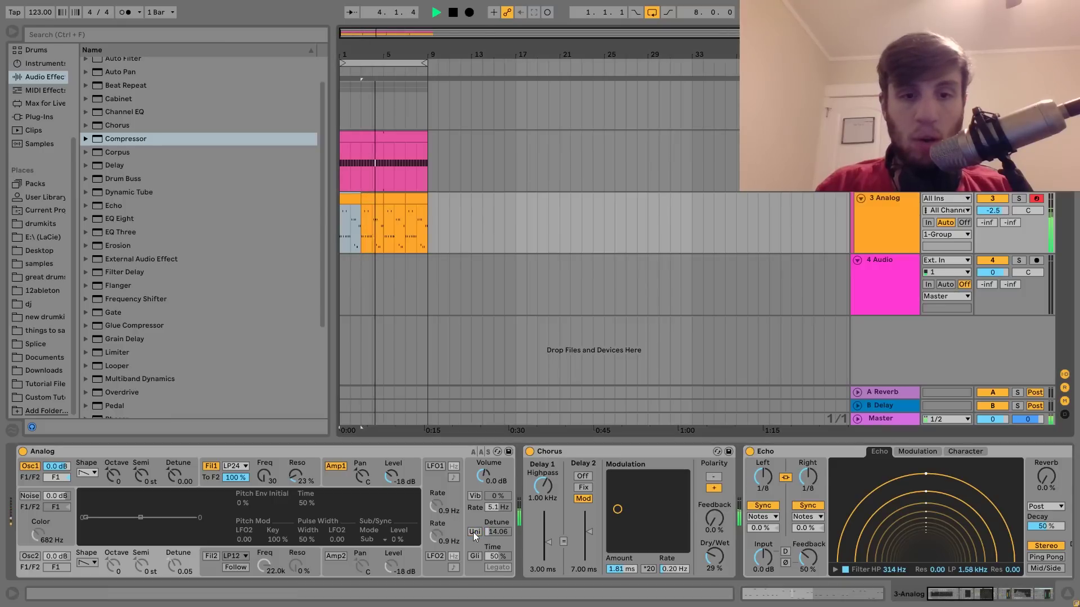
Step: Raise the Analog track's volume to 0.3 dB, set its Drum Buss to Medium with 45% Crunch, and stop playback
{"action": "left_click_drag", "start_coordinate": [995, 216], "coordinate": [994, 209]}
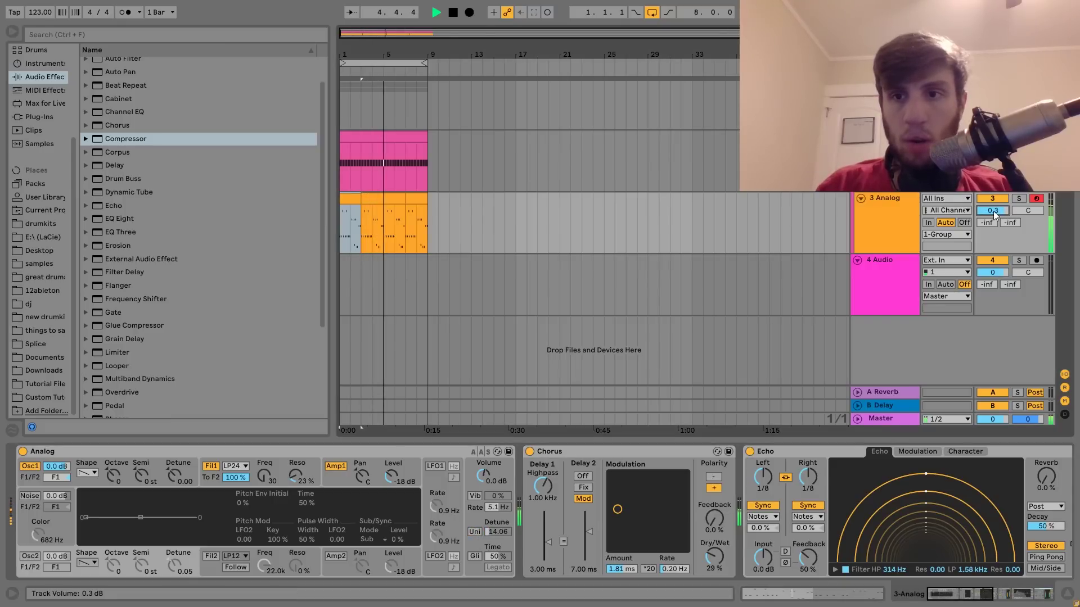
{"action": "left_click", "coordinate": [902, 214]}
{"action": "scroll", "coordinate": [664, 497], "scroll_direction": "down", "scroll_amount": 4}
{"action": "scroll", "coordinate": [664, 498], "scroll_direction": "down", "scroll_amount": 5}
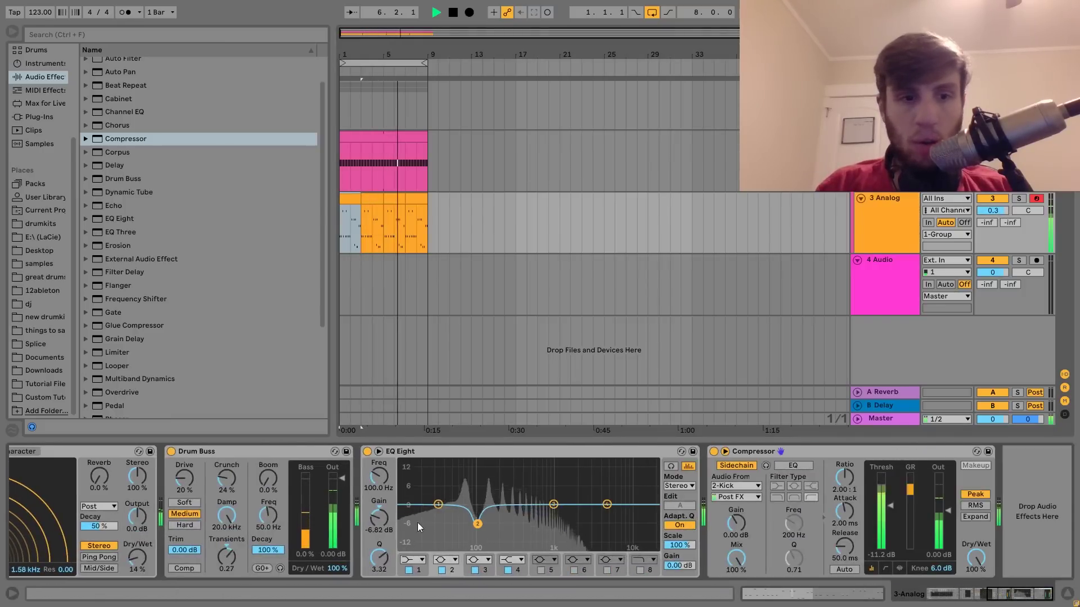
{"action": "scroll", "coordinate": [418, 522], "scroll_direction": "up", "scroll_amount": 2}
{"action": "left_click_drag", "start_coordinate": [400, 478], "coordinate": [401, 471]}
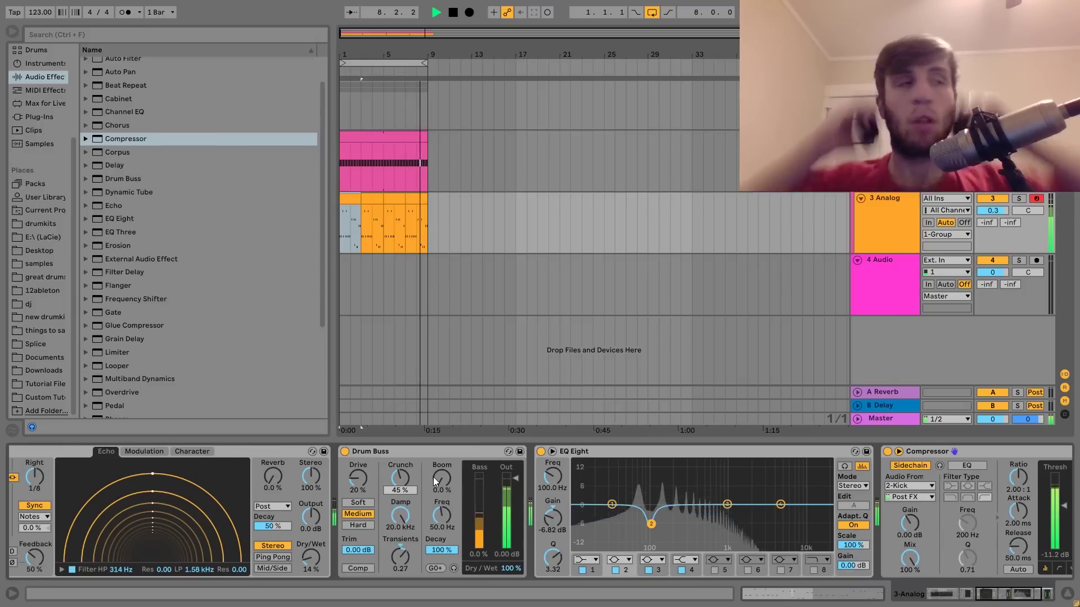
{"action": "key", "text": "space"}
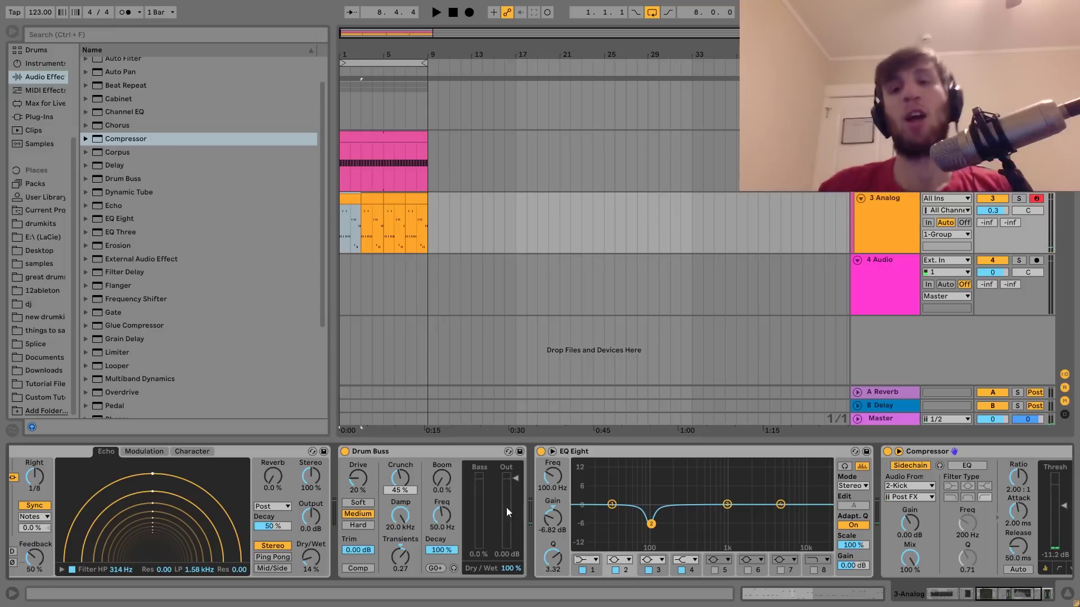
{"action": "scroll", "coordinate": [862, 549], "scroll_direction": "right", "scroll_amount": 5}
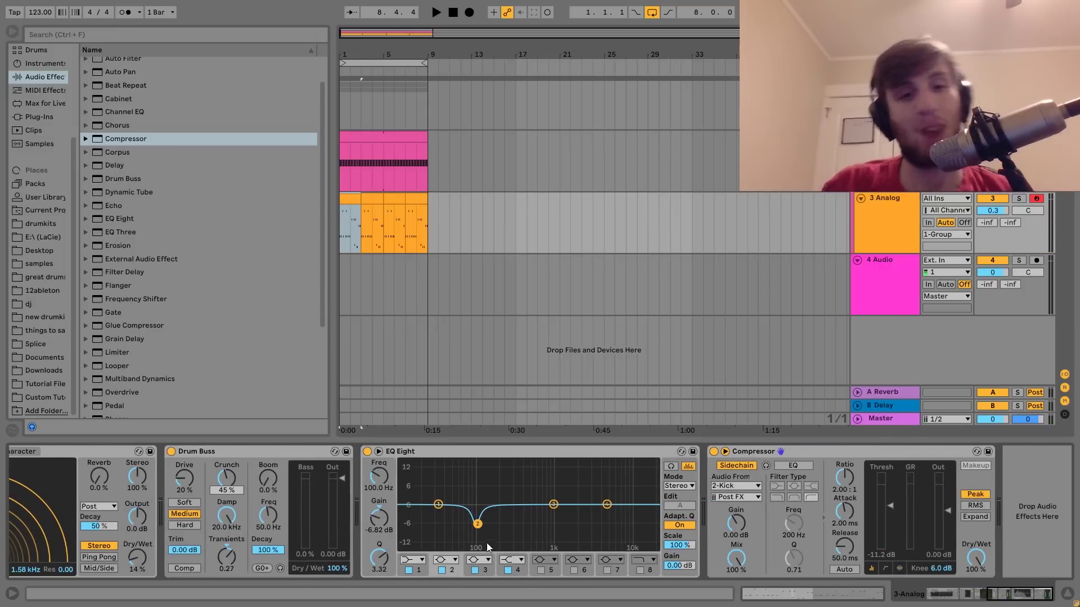
Step: Replay the group briefly and insert an EQ Eight before its Drum Buss with a 3.84 dB cut at 250 Hz
{"action": "left_click", "coordinate": [886, 96]}
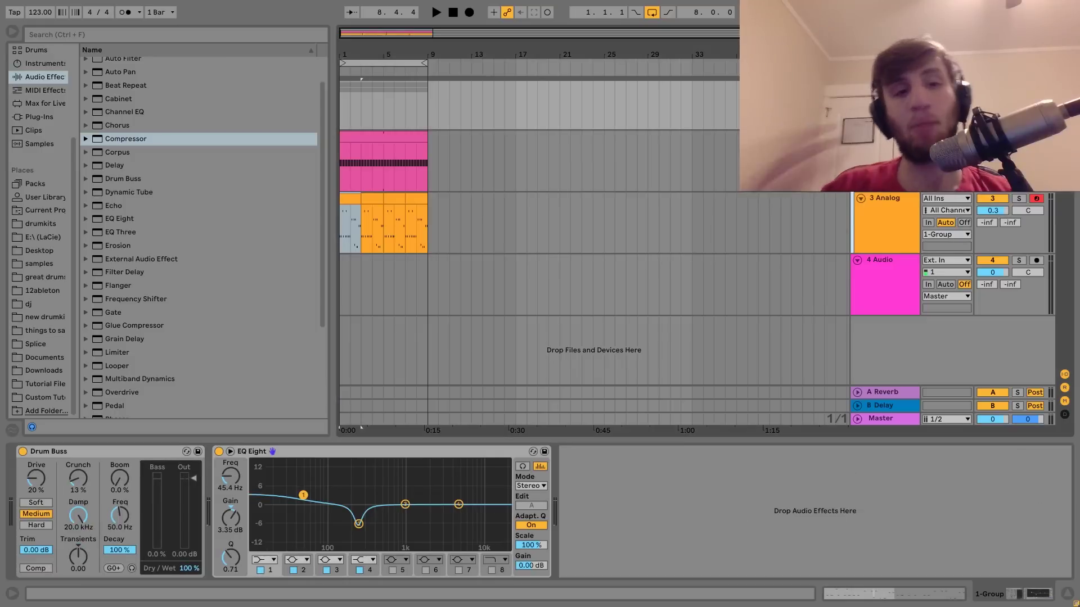
{"action": "key", "text": "space"}
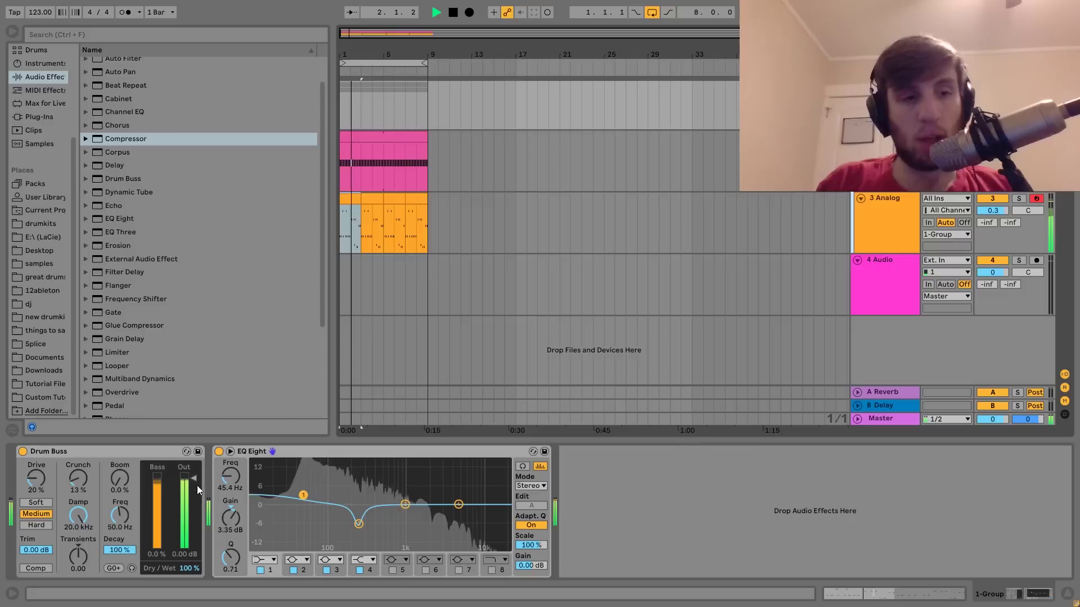
{"action": "key", "text": "space"}
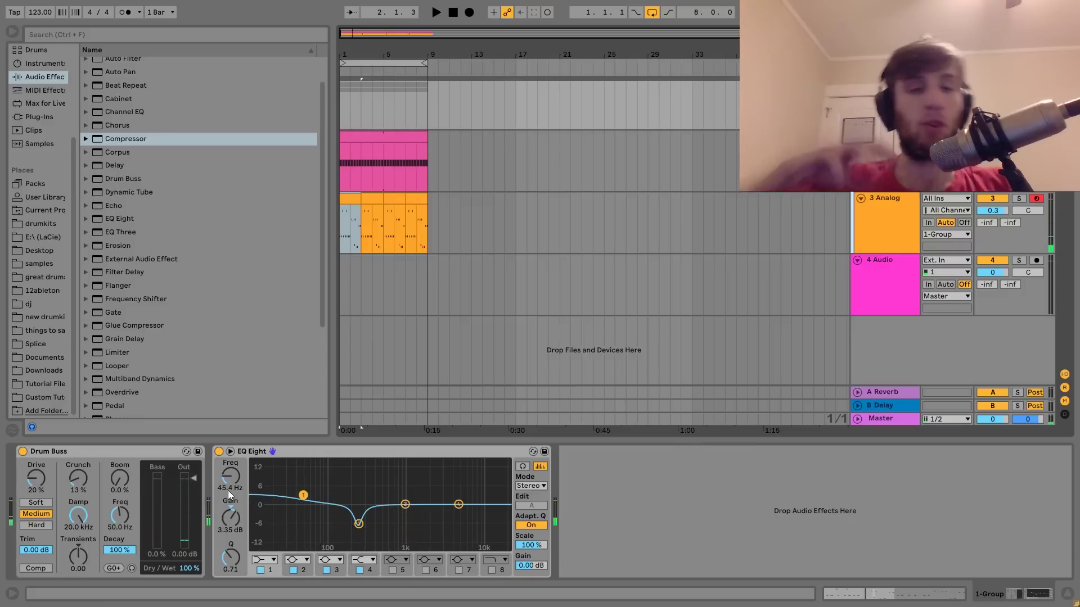
{"action": "key", "text": "space"}
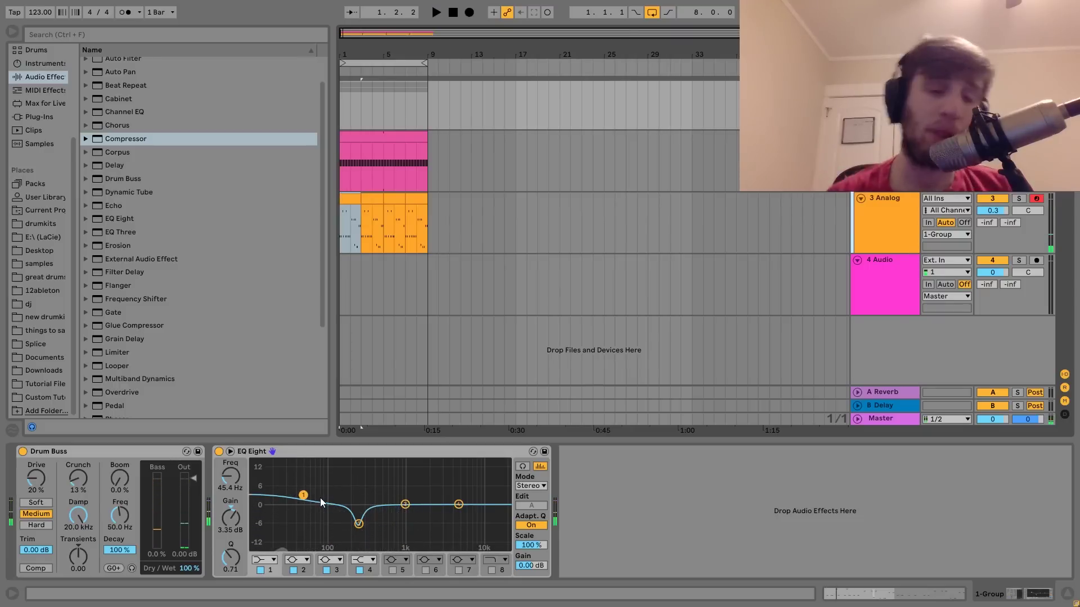
{"action": "key", "text": "space"}
{"action": "key", "text": "space"}
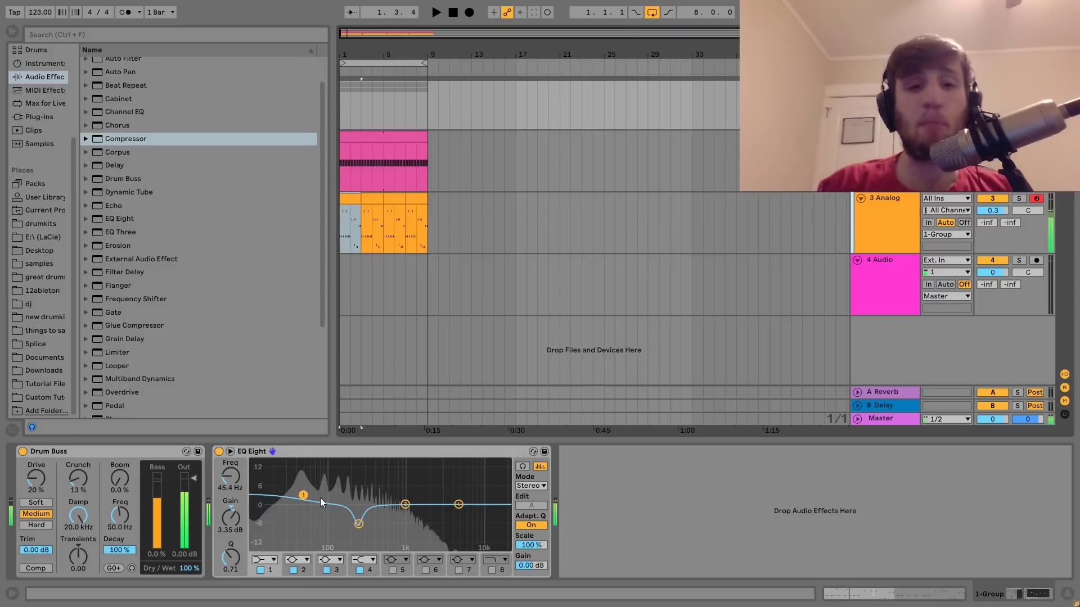
{"action": "left_click_drag", "start_coordinate": [123, 221], "coordinate": [163, 515]}
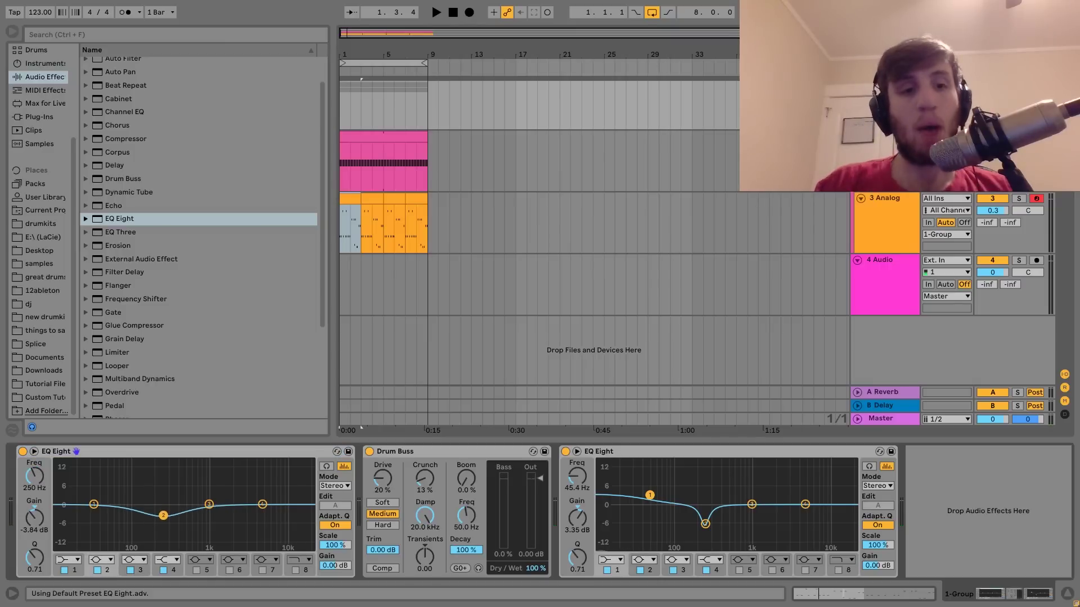
Step: Refine the first EQ Eight's cut on the group to 245 Hz, -6.32 dB and Q 4.62 while auditioning
{"action": "left_click_drag", "start_coordinate": [34, 557], "coordinate": [34, 521]}
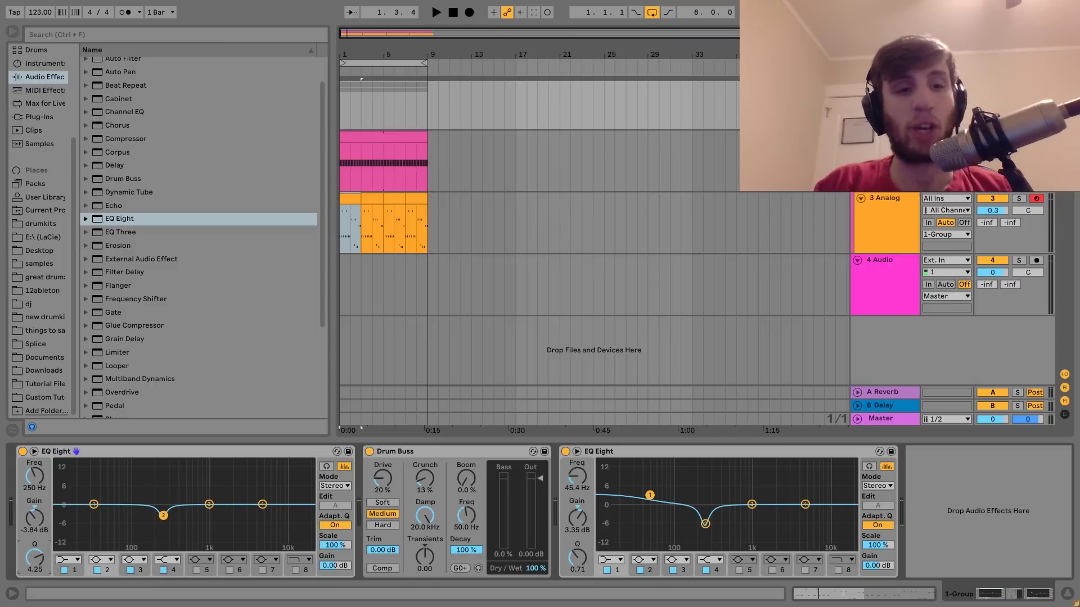
{"action": "key", "text": "space"}
{"action": "left_click_drag", "start_coordinate": [163, 515], "coordinate": [160, 521]}
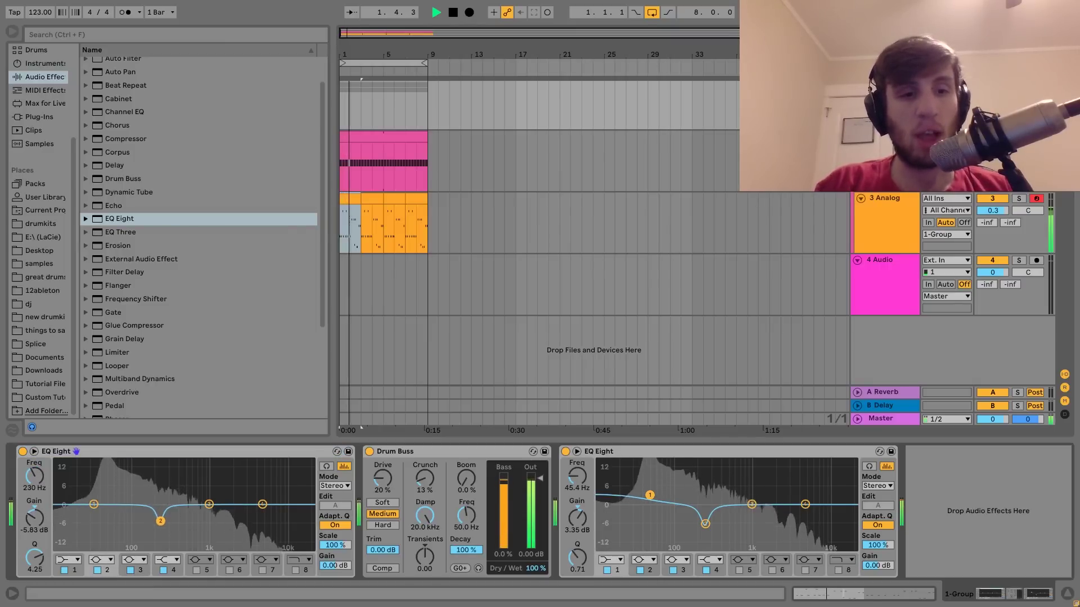
{"action": "left_click_drag", "start_coordinate": [34, 558], "coordinate": [35, 567]}
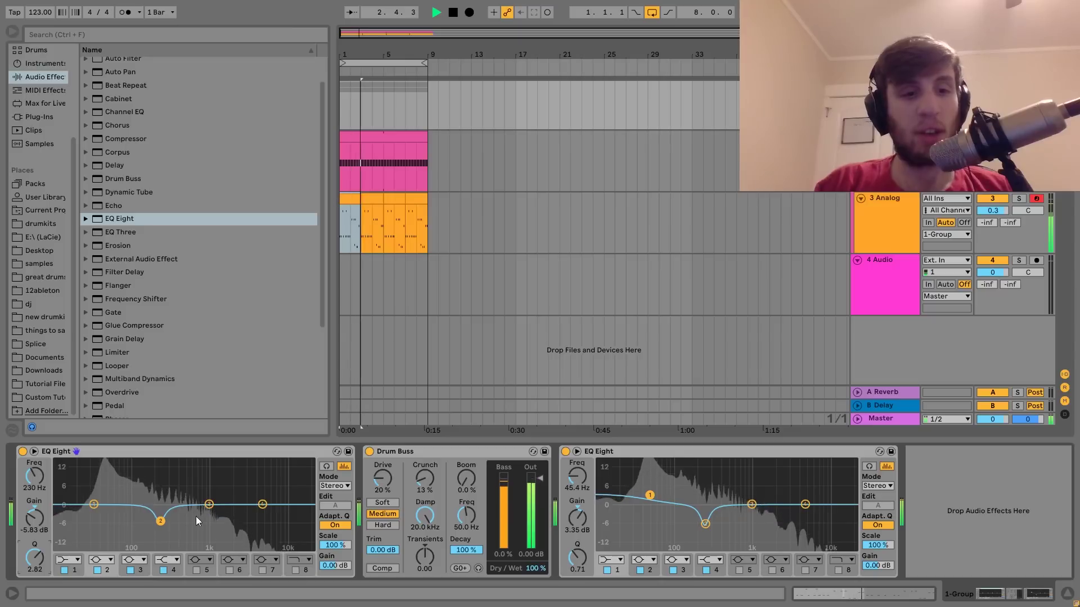
{"action": "left_click_drag", "start_coordinate": [161, 521], "coordinate": [162, 522]}
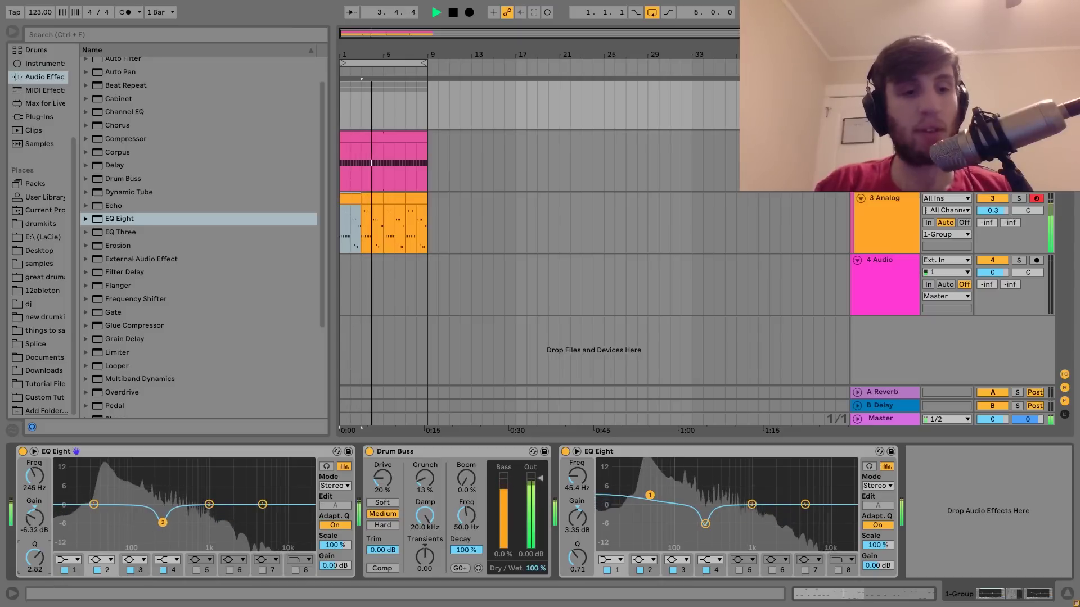
{"action": "left_click_drag", "start_coordinate": [34, 558], "coordinate": [35, 548]}
{"action": "key", "text": "space"}
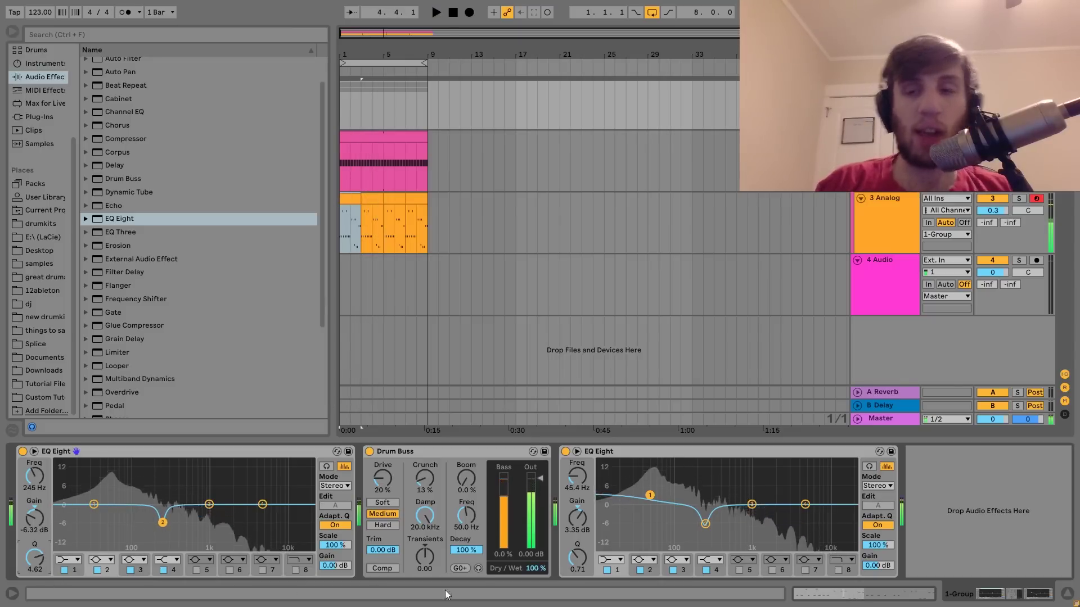
Step: Replay the group briefly, fold it, and add a new MIDI track loaded with the Analog instrument
{"action": "key", "text": "space"}
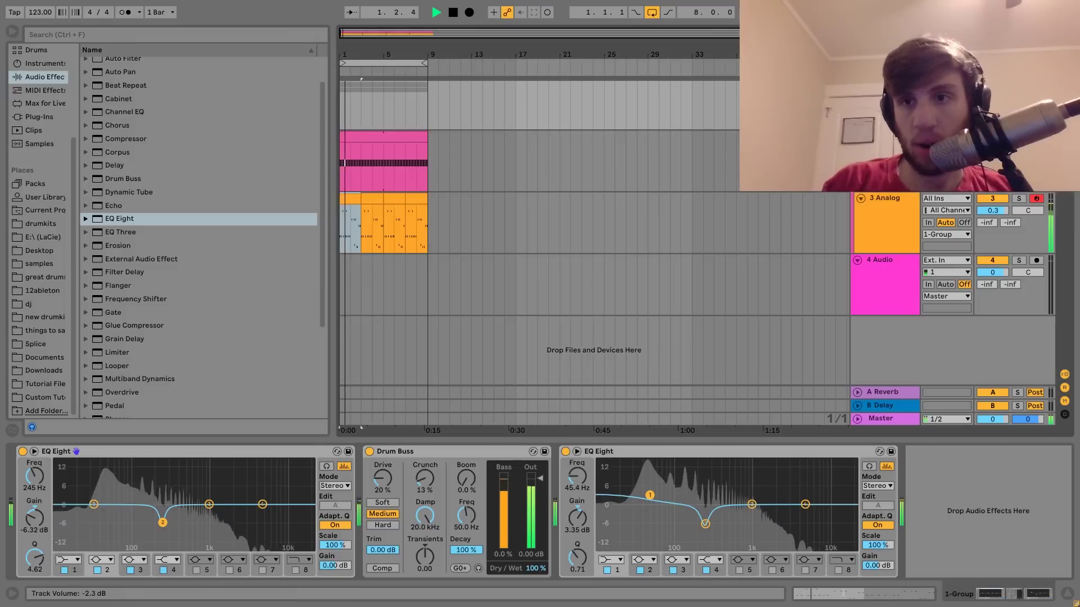
{"action": "left_click", "coordinate": [857, 86]}
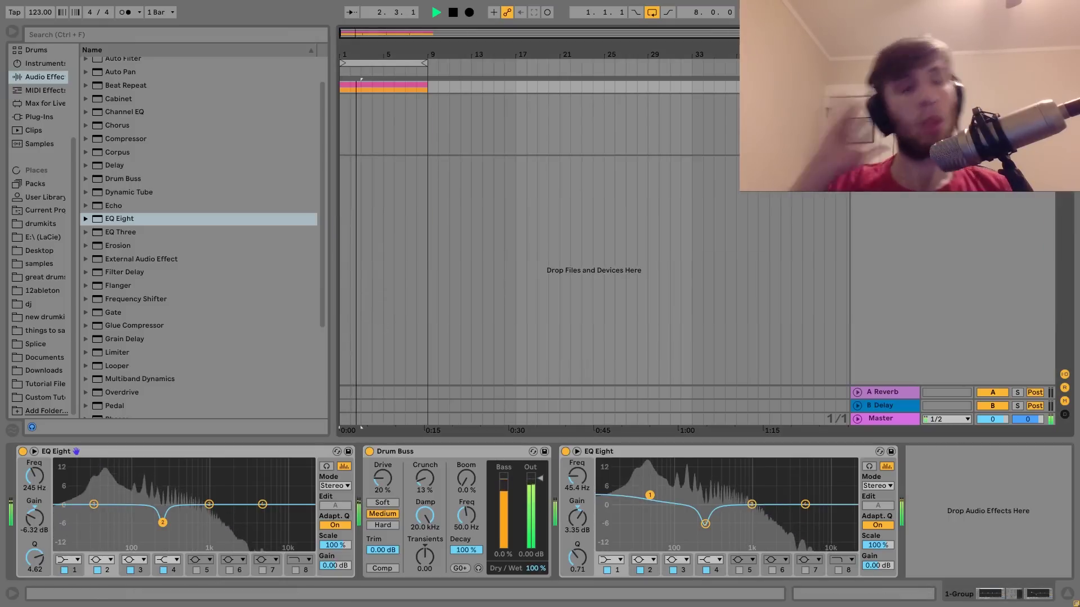
{"action": "key", "text": "space"}
{"action": "key", "text": "ctrl+shift+t"}
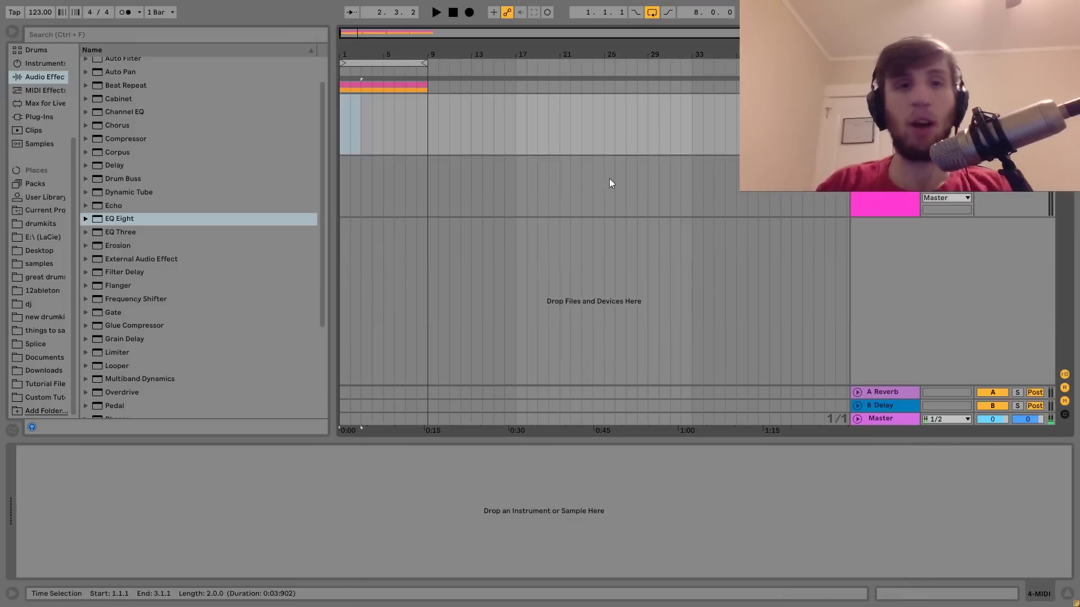
{"action": "left_click", "coordinate": [43, 65]}
{"action": "double_click", "coordinate": [114, 66]}
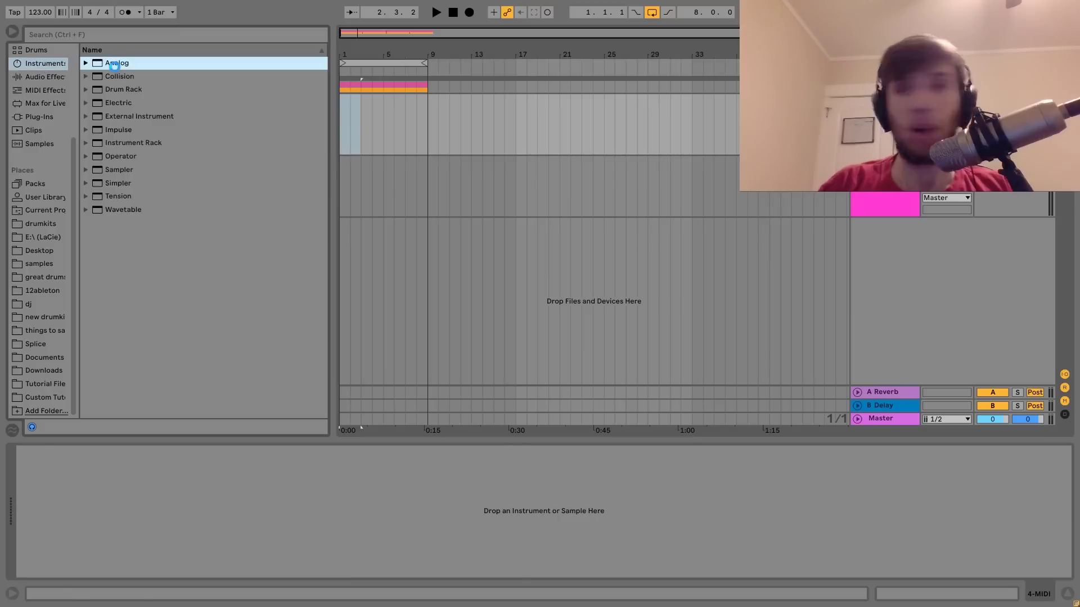
Step: Create an eight-bar MIDI clip from bar 1 to bar 9 on the new Analog track
{"action": "left_click_drag", "start_coordinate": [428, 137], "coordinate": [322, 130]}
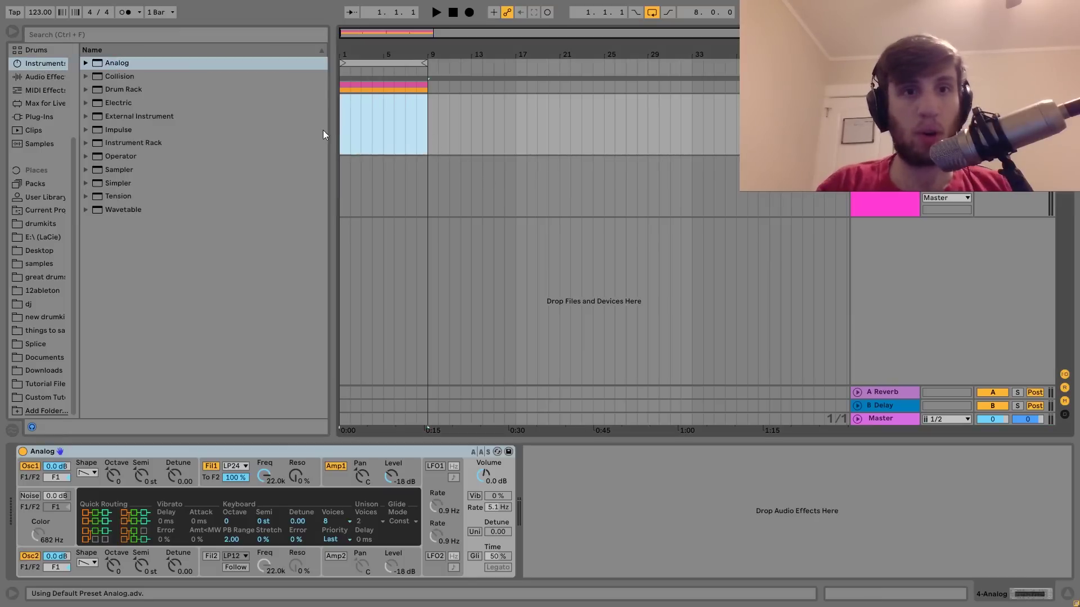
{"action": "key", "text": "ctrl+shift+m"}
{"action": "left_click_drag", "start_coordinate": [216, 265], "coordinate": [219, 394]}
{"action": "key", "text": "space"}
{"action": "key", "text": "space"}
Step: Add a sixteenth-length F#3 note at 1.1.3 in the new clip and check it with brief playback
{"action": "double_click", "coordinate": [245, 494]}
{"action": "key", "text": "Up"}
{"action": "key", "text": "Up"}
{"action": "key", "text": "Up"}
{"action": "key", "text": "Up"}
{"action": "key", "text": "Up"}
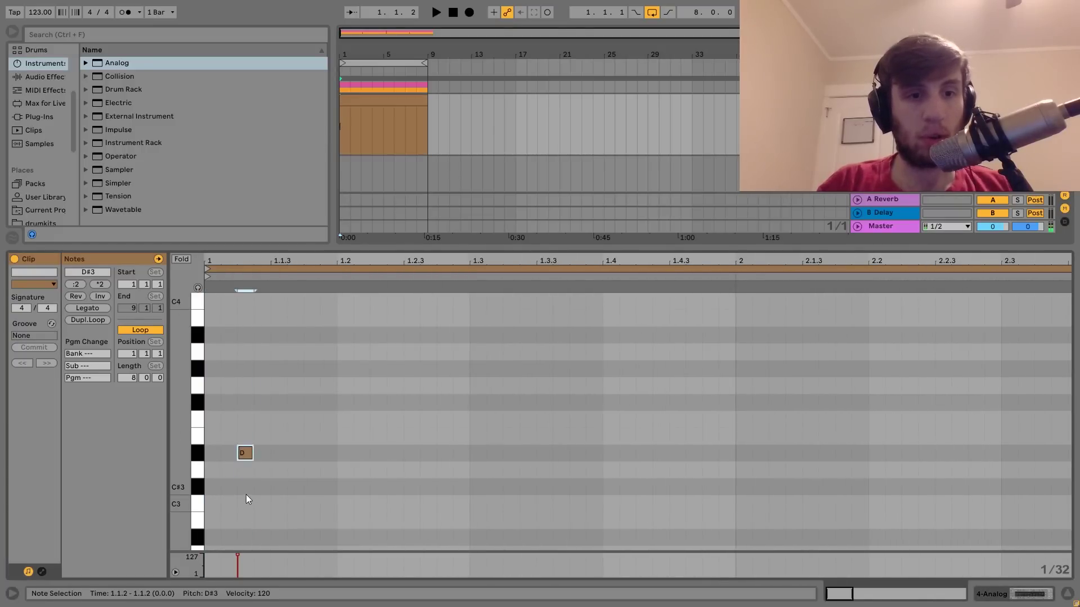
{"action": "key", "text": "Right"}
{"action": "key", "text": "shift+Right"}
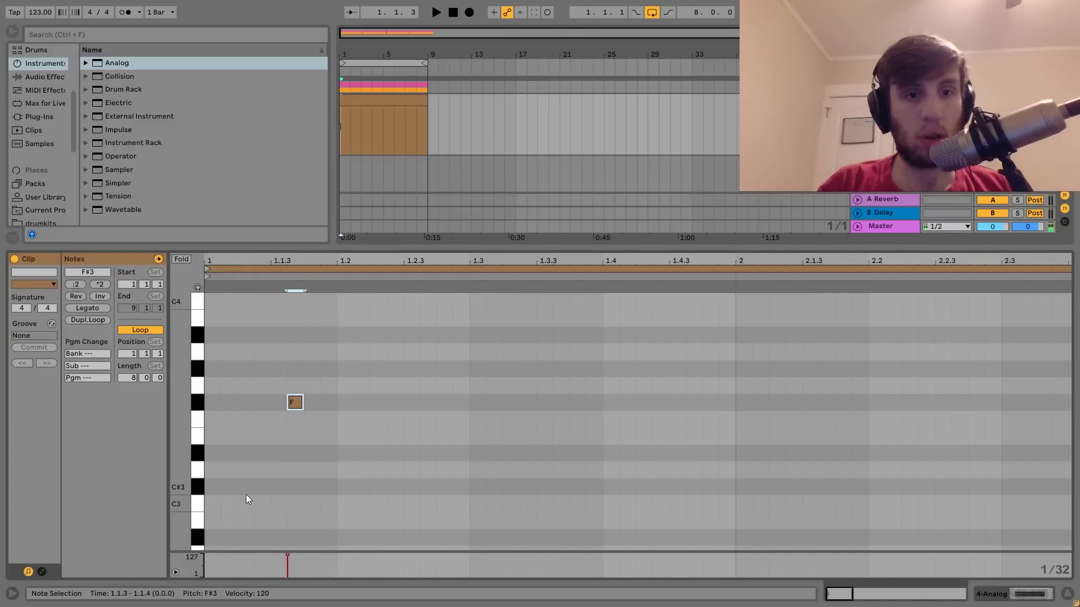
{"action": "key", "text": "space"}
{"action": "key", "text": "space"}
Step: Duplicate the F#3 note, raise the copy to A4 at 1.2.2, and play the phrase briefly
{"action": "key", "text": "ctrl+d"}
{"action": "key", "text": "Right"}
{"action": "key", "text": "Right"}
{"action": "key", "text": "Right"}
{"action": "key", "text": "Right"}
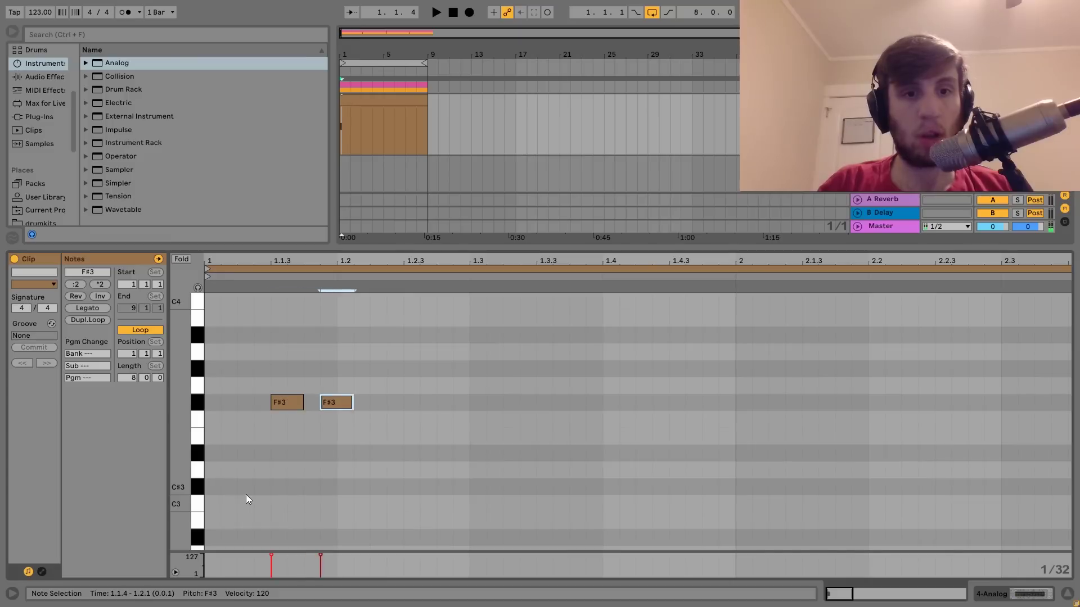
{"action": "key", "text": "Up"}
{"action": "key", "text": "Up"}
{"action": "key", "text": "Up"}
{"action": "key", "text": "shift+Up"}
{"action": "key", "text": "space"}
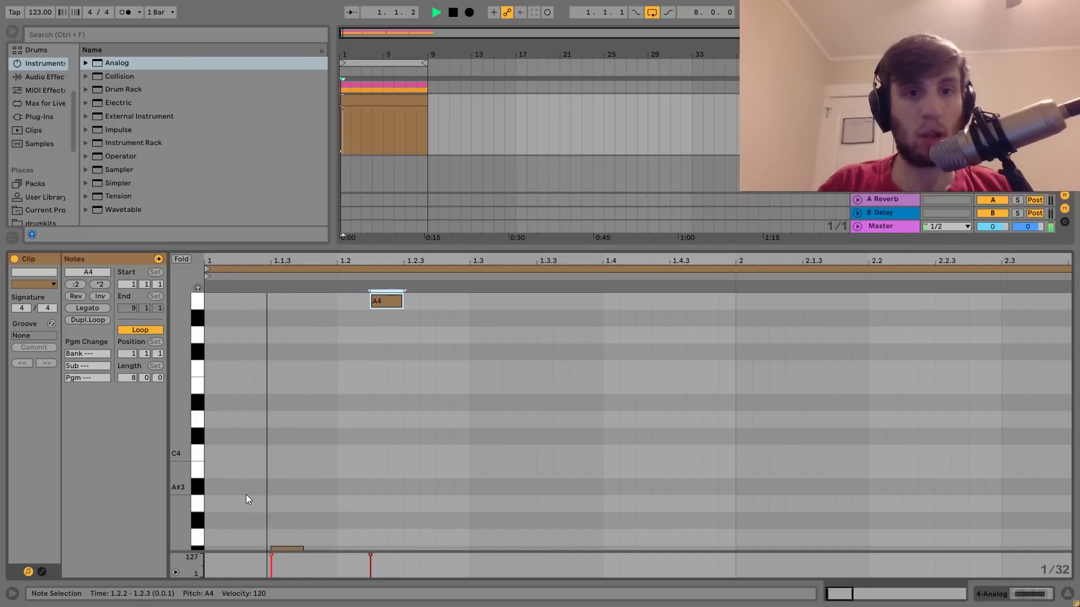
{"action": "key", "text": "space"}
Step: Move the A4 note to 1.2.4 while auditioning its timing
{"action": "left_click_drag", "start_coordinate": [180, 489], "coordinate": [167, 492]}
{"action": "key", "text": "Right"}
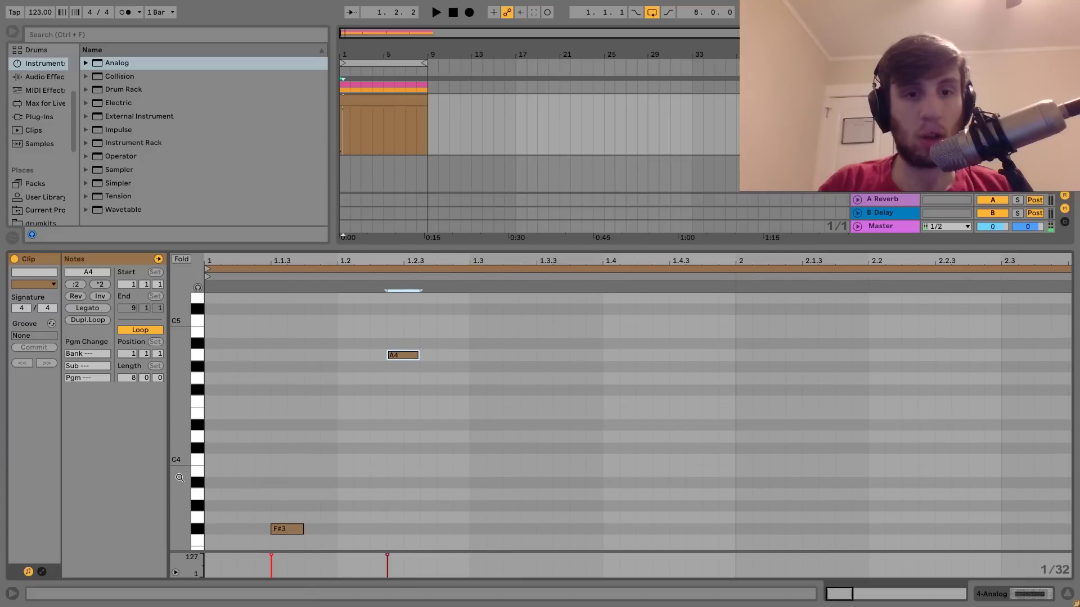
{"action": "key", "text": "Right"}
{"action": "key", "text": "Right"}
{"action": "key", "text": "space"}
{"action": "key", "text": "Left"}
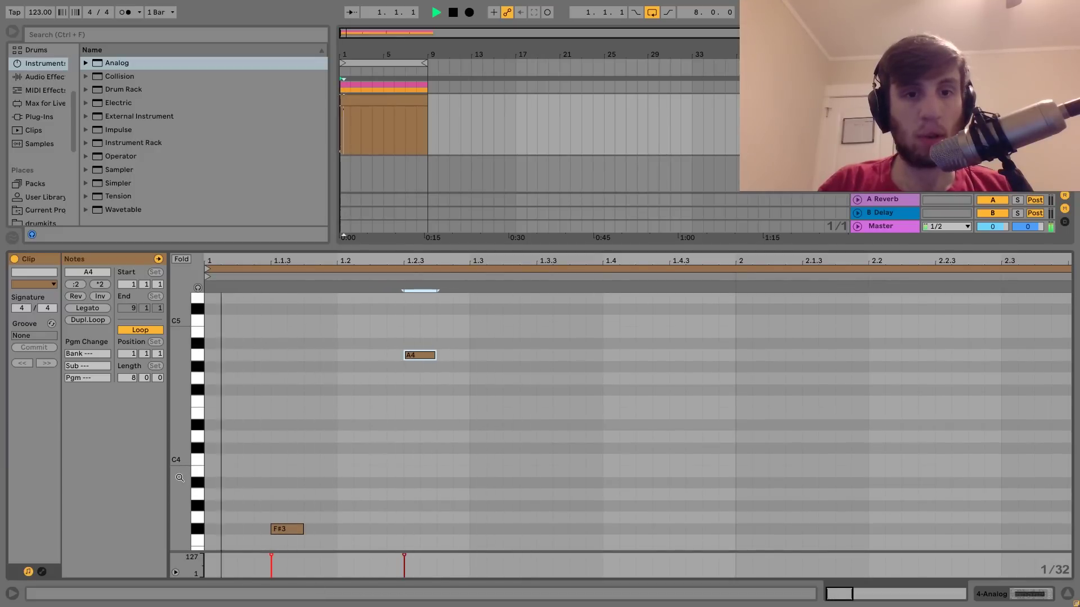
{"action": "key", "text": "Right"}
{"action": "key", "text": "Right"}
{"action": "key", "text": "space"}
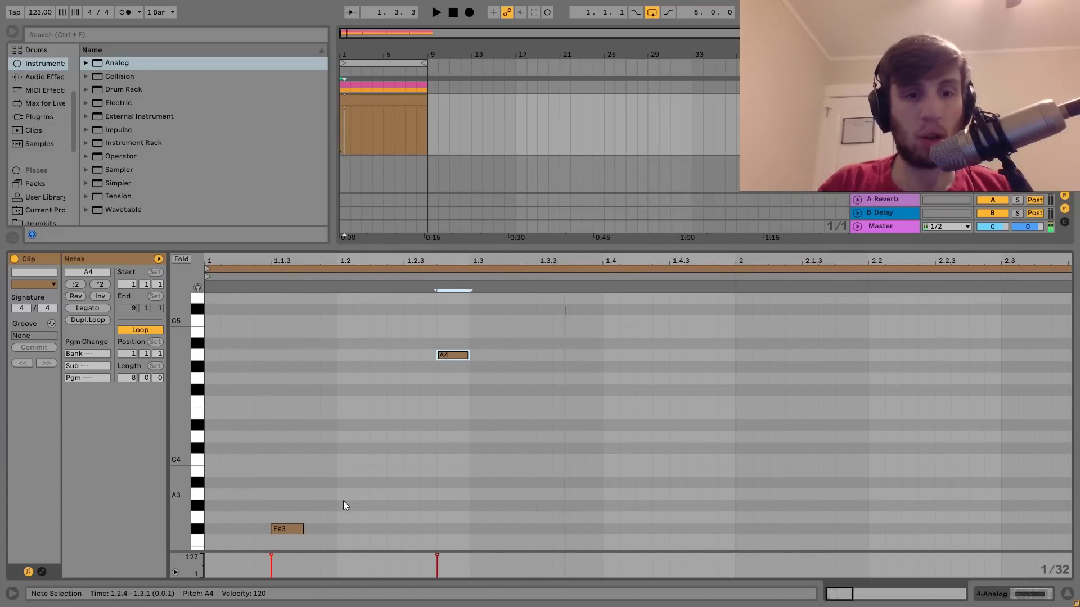
Step: Add a sixteenth-length G#4 note at 1.1.4 and play the phrase
{"action": "double_click", "coordinate": [315, 523]}
{"action": "key", "text": "Up"}
{"action": "key", "text": "Up"}
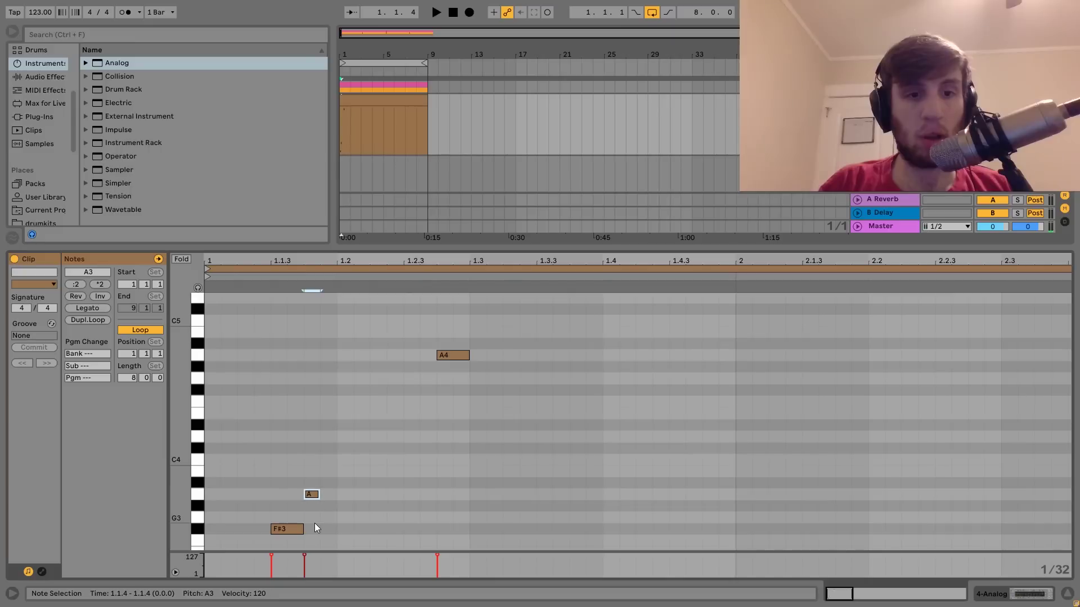
{"action": "key", "text": "ctrl+Up"}
{"action": "key", "text": "shift+Right"}
{"action": "key", "text": "Down"}
{"action": "key", "text": "space"}
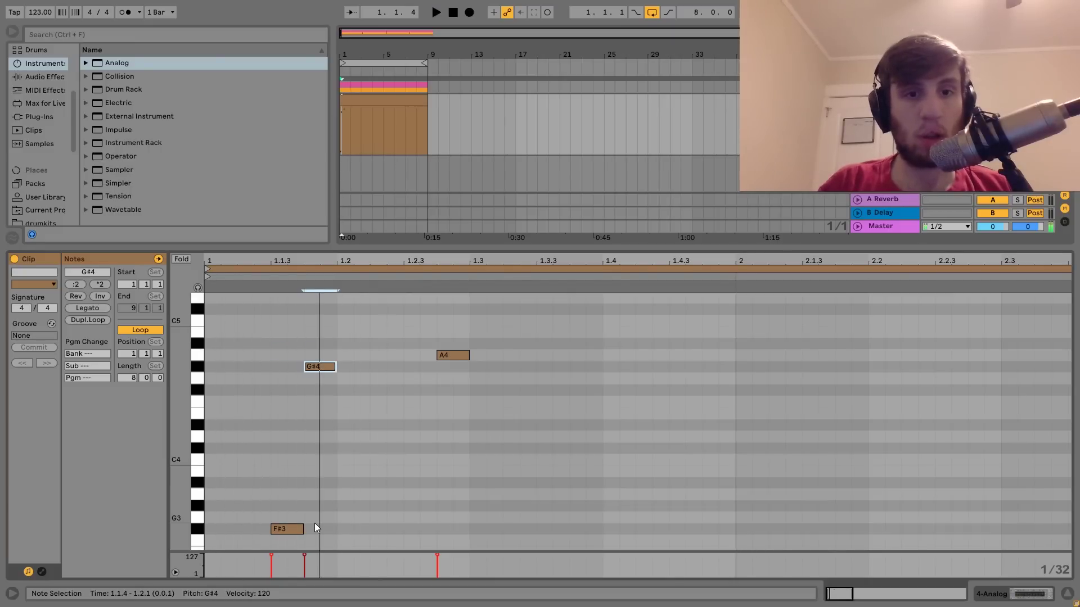
{"action": "key", "text": "space"}
Step: Duplicate the G#4 note, placing the copy on A4 at 1.2.3
{"action": "key", "text": "ctrl+d"}
{"action": "key", "text": "Right"}
{"action": "key", "text": "Right"}
{"action": "key", "text": "Right"}
{"action": "key", "text": "Right"}
{"action": "key", "text": "Up"}
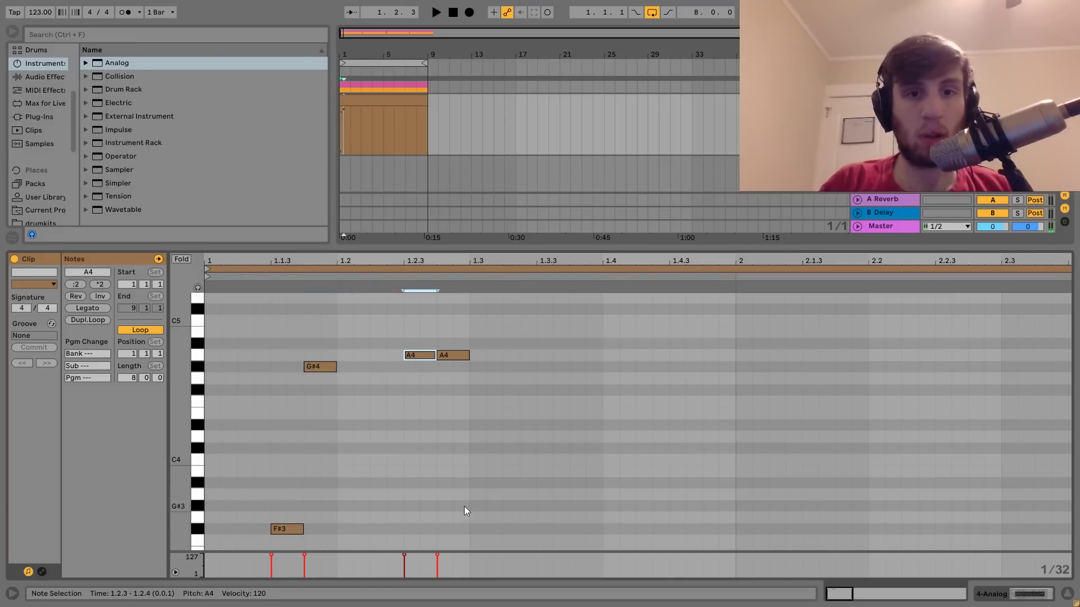
Step: Move the A4 note at 1.2.4 to D5 at 1.3.2 and duplicate it to 1.3.4
{"action": "left_click", "coordinate": [461, 356]}
{"action": "key", "text": "Up"}
{"action": "key", "text": "Right"}
{"action": "key", "text": "Up"}
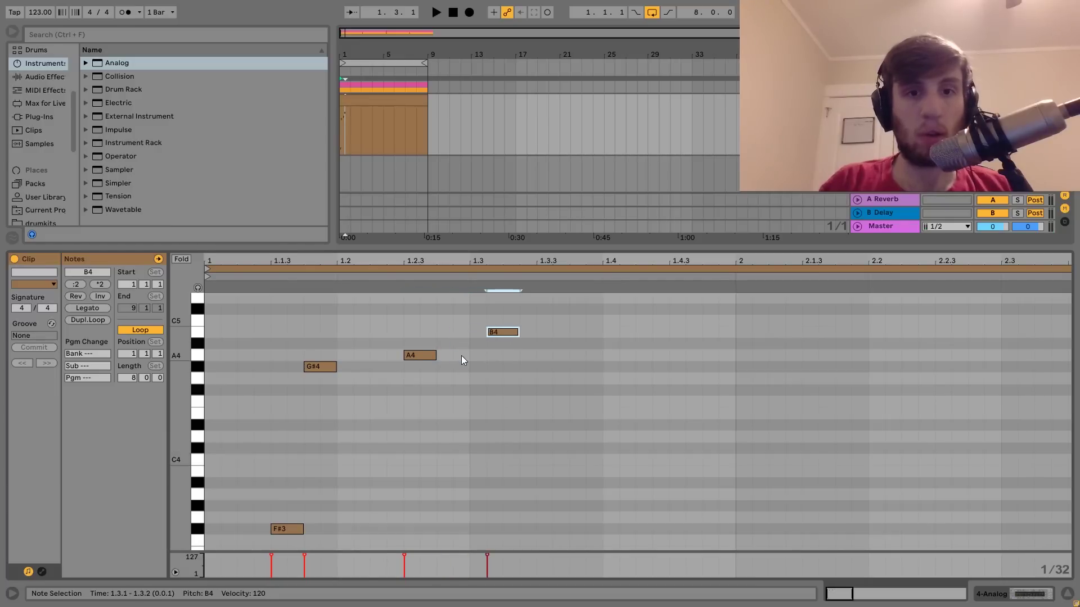
{"action": "key", "text": "Up"}
{"action": "key", "text": "Right"}
{"action": "key", "text": "Up"}
{"action": "key", "text": "Up"}
{"action": "key", "text": "ctrl+d"}
{"action": "key", "text": "Right"}
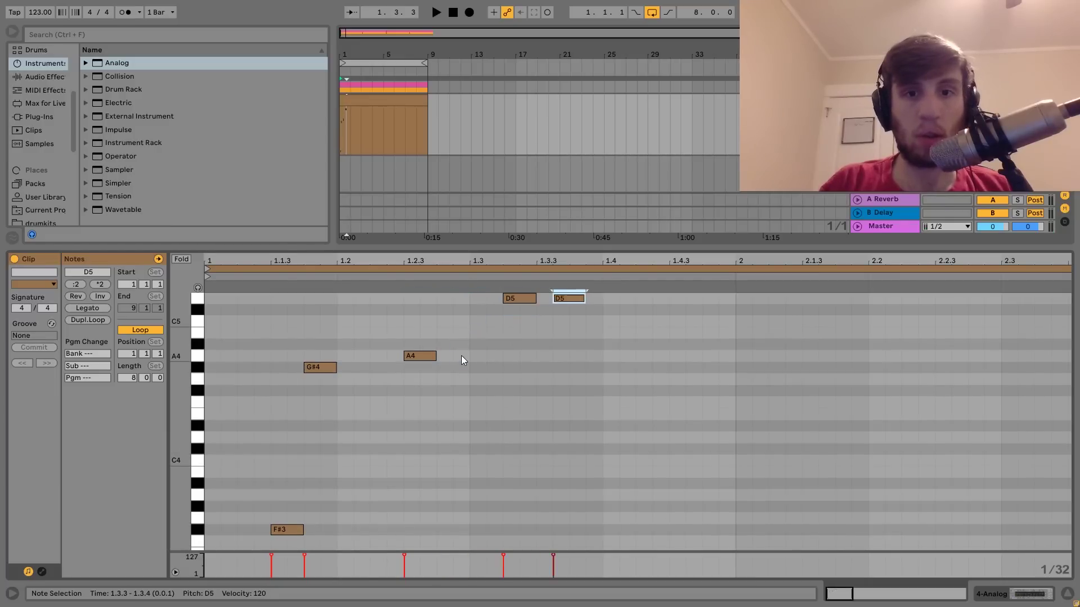
{"action": "key", "text": "Right"}
Step: Lower both D5 notes by an octave, drop the second one to C#4, and start playback
{"action": "left_click", "coordinate": [495, 345]}
{"action": "left_click_drag", "start_coordinate": [545, 317], "coordinate": [621, 288]}
{"action": "key", "text": "shift+Down"}
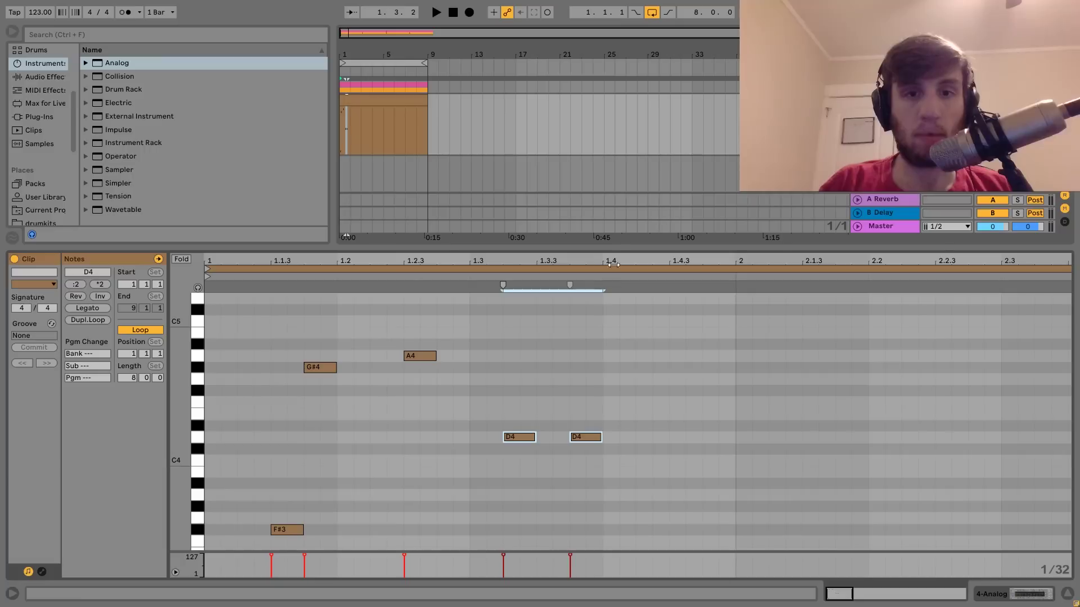
{"action": "left_click_drag", "start_coordinate": [588, 373], "coordinate": [593, 471]}
{"action": "key", "text": "Down"}
{"action": "key", "text": "space"}
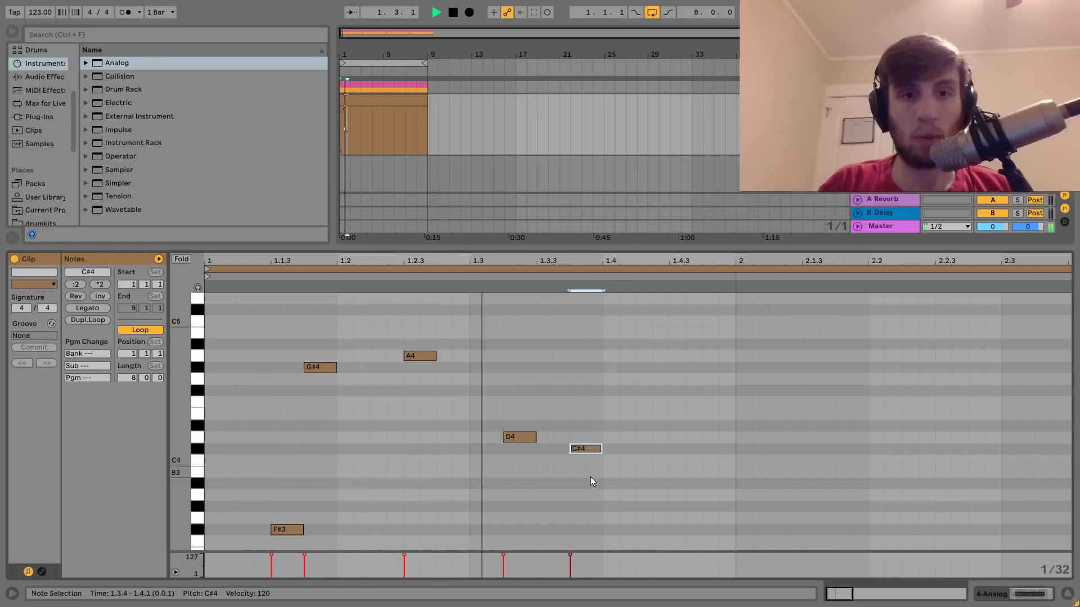
Step: Add a B3 note at 1.4.3 and replay the melody from the start
{"action": "double_click", "coordinate": [674, 465]}
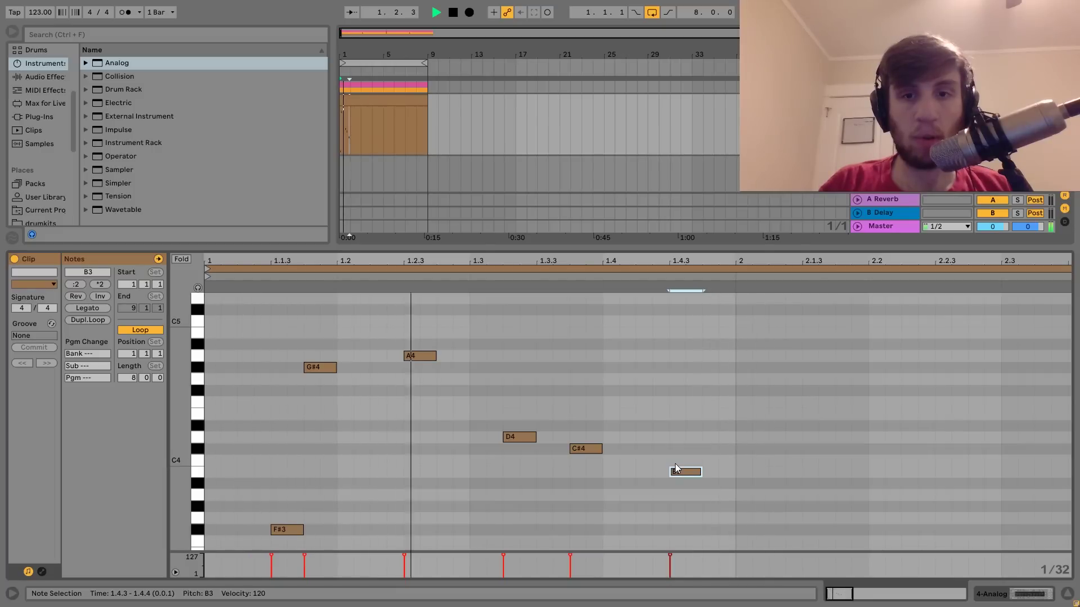
{"action": "left_click_drag", "start_coordinate": [186, 476], "coordinate": [180, 478]}
{"action": "key", "text": "space"}
{"action": "key", "text": "space"}
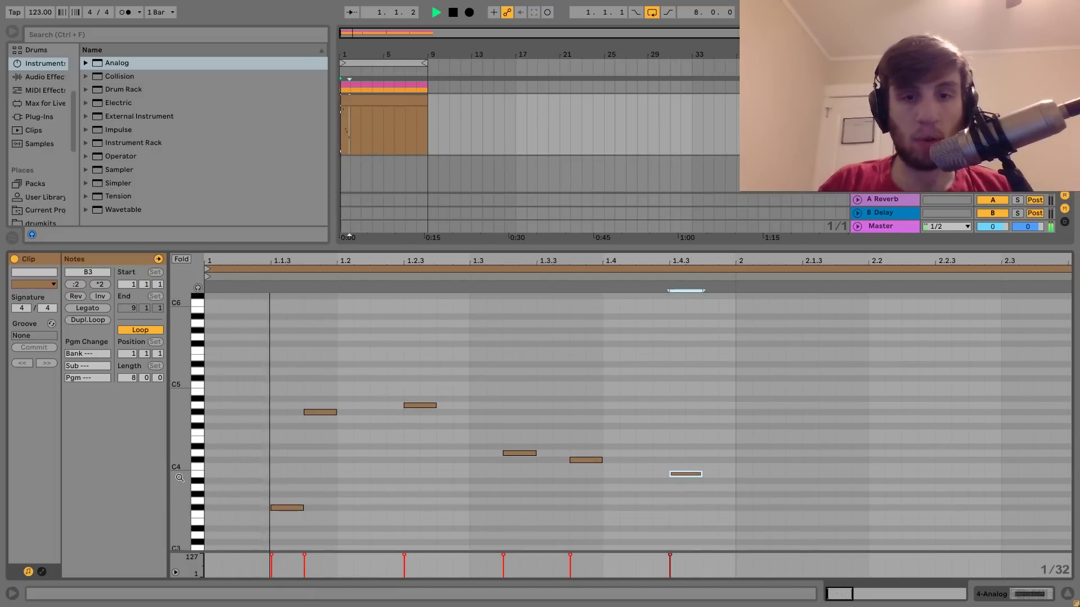
Step: Move the B3 note from 1.4.3 to 2.1.2
{"action": "key", "text": "Right"}
{"action": "key", "text": "Right"}
{"action": "key", "text": "Right"}
{"action": "key", "text": "Right"}
{"action": "key", "text": "Right"}
{"action": "key", "text": "Right"}
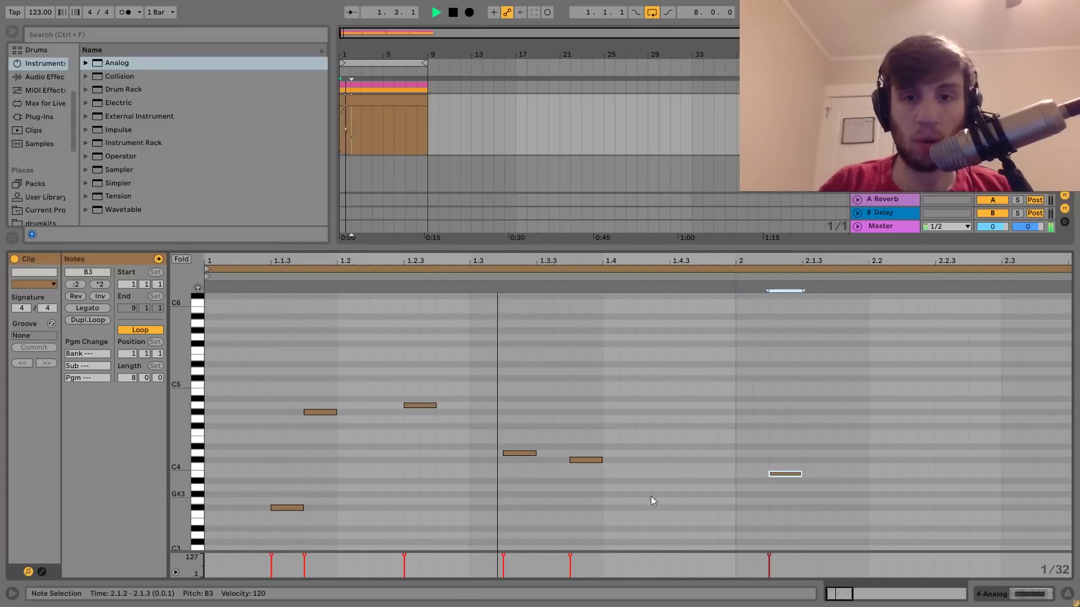
Step: Add a G3 note at 1.4.2 and a G#3 note at 1.4.3, and stop playback
{"action": "left_click", "coordinate": [674, 494]}
{"action": "double_click", "coordinate": [676, 495]}
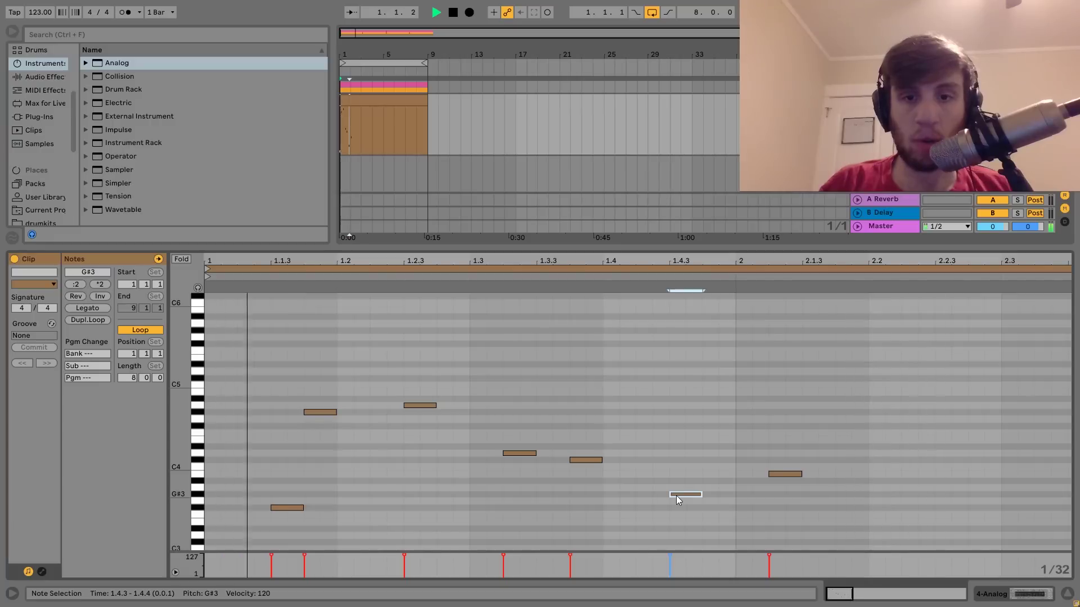
{"action": "key", "text": "Left"}
{"action": "key", "text": "Left"}
{"action": "key", "text": "Down"}
{"action": "double_click", "coordinate": [676, 494]}
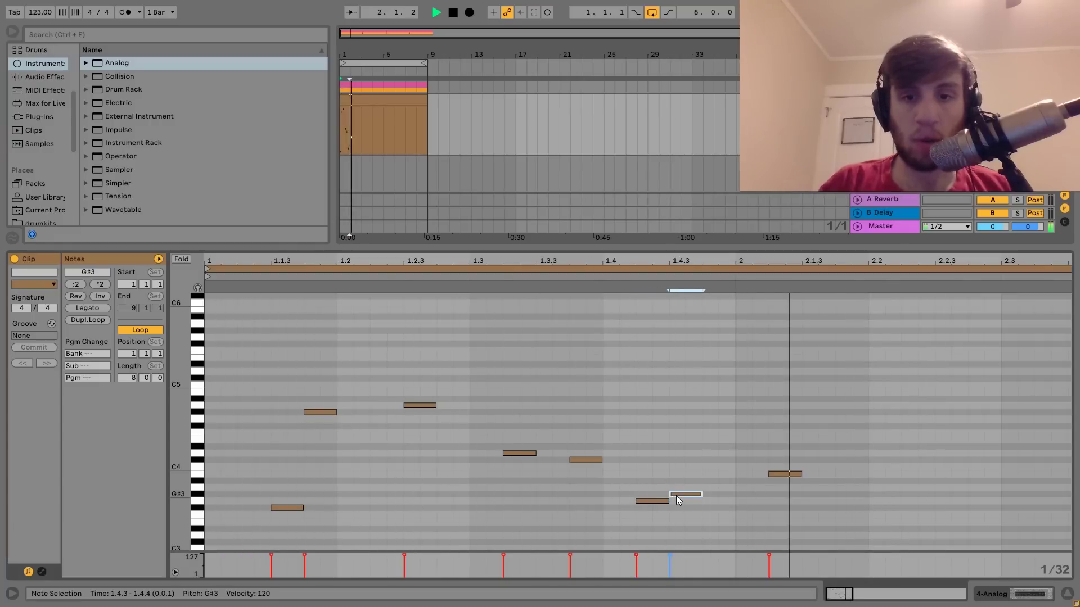
{"action": "key", "text": "space"}
Step: Raise the G3 and G#3 notes by a semitone and move the upper one to 1.4.4
{"action": "left_click_drag", "start_coordinate": [635, 476], "coordinate": [695, 522]}
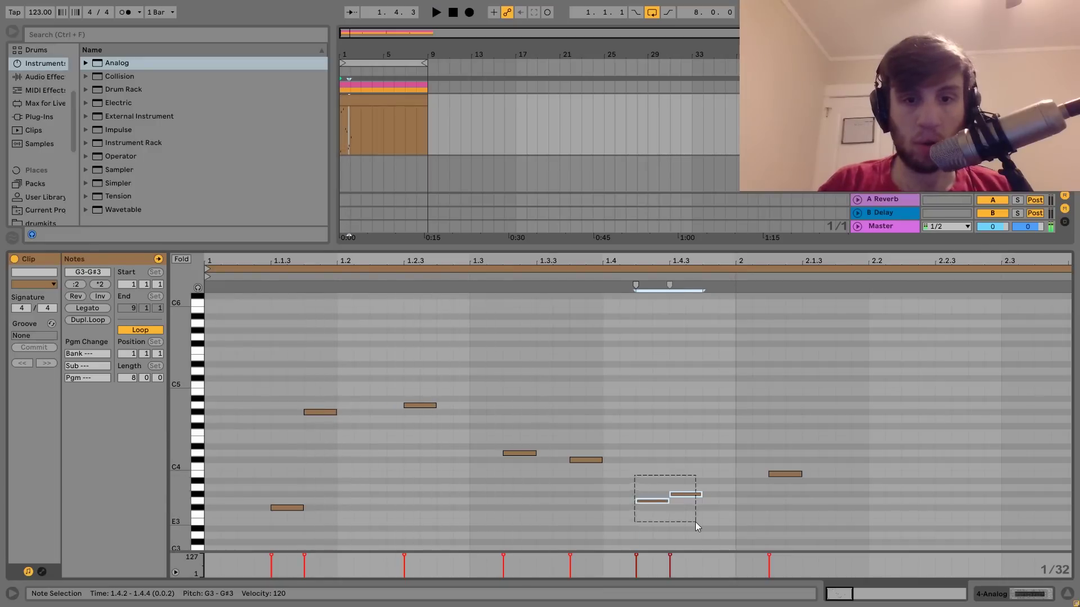
{"action": "key", "text": "space"}
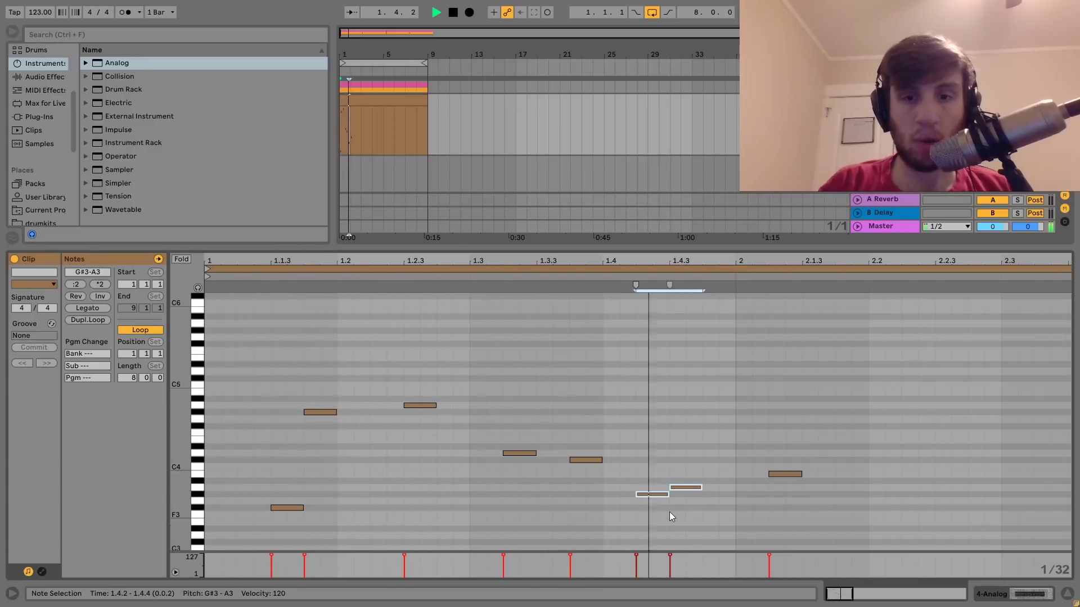
{"action": "key", "text": "space"}
{"action": "key", "text": "space"}
{"action": "left_click", "coordinate": [687, 488]}
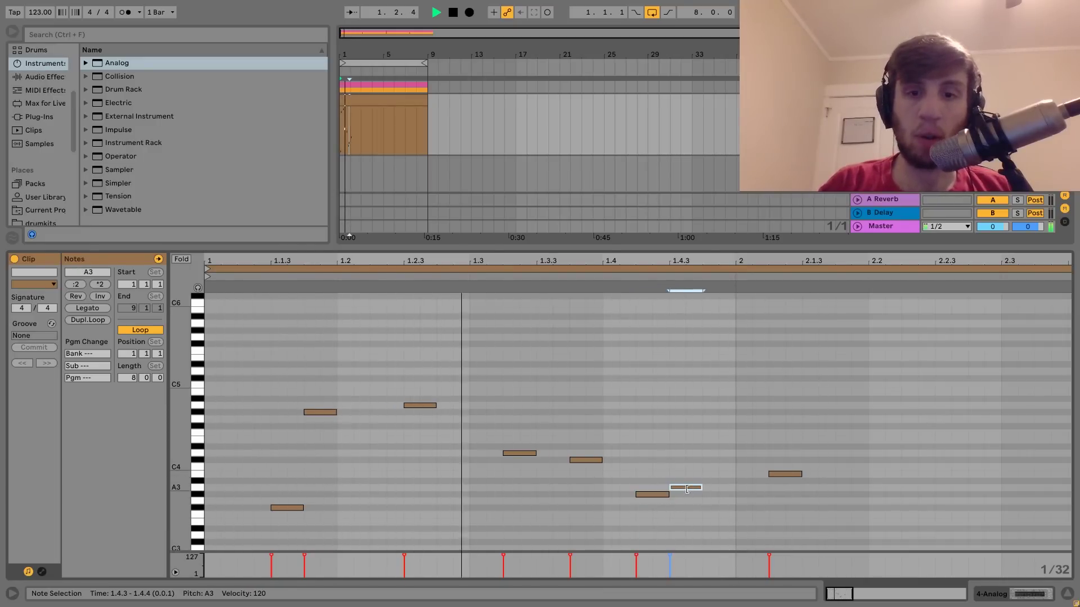
{"action": "key", "text": "Right"}
{"action": "key", "text": "Right"}
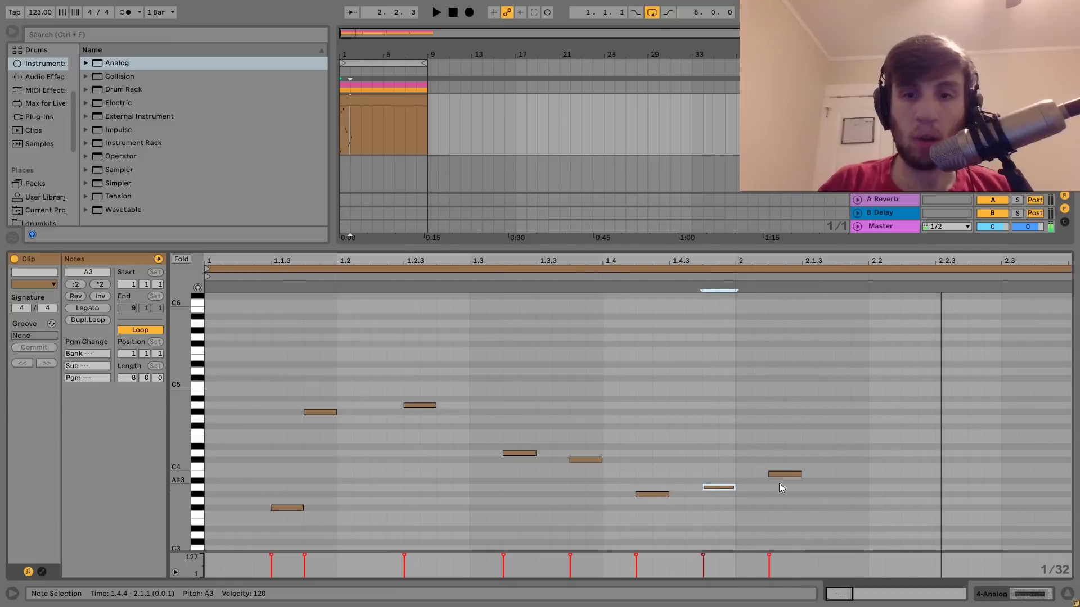
Step: Move the B3 note in bar 2 to 2.1.4 while the melody plays
{"action": "left_click", "coordinate": [788, 474]}
{"action": "key", "text": "Right"}
{"action": "key", "text": "Right"}
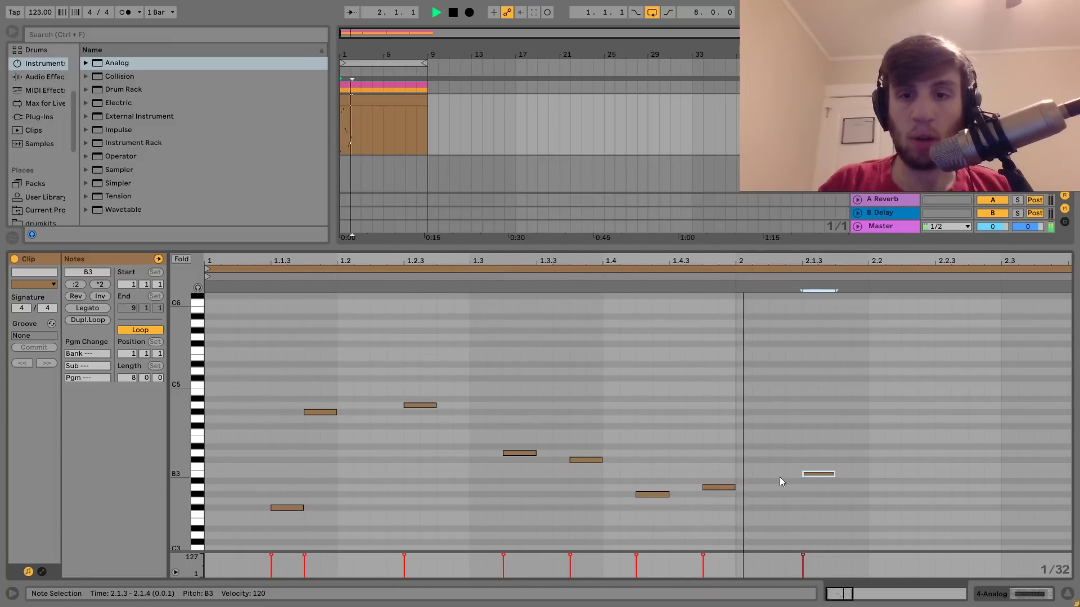
{"action": "scroll", "coordinate": [771, 492], "scroll_direction": "right", "scroll_amount": 2}
{"action": "key", "text": "Right"}
{"action": "key", "text": "Right"}
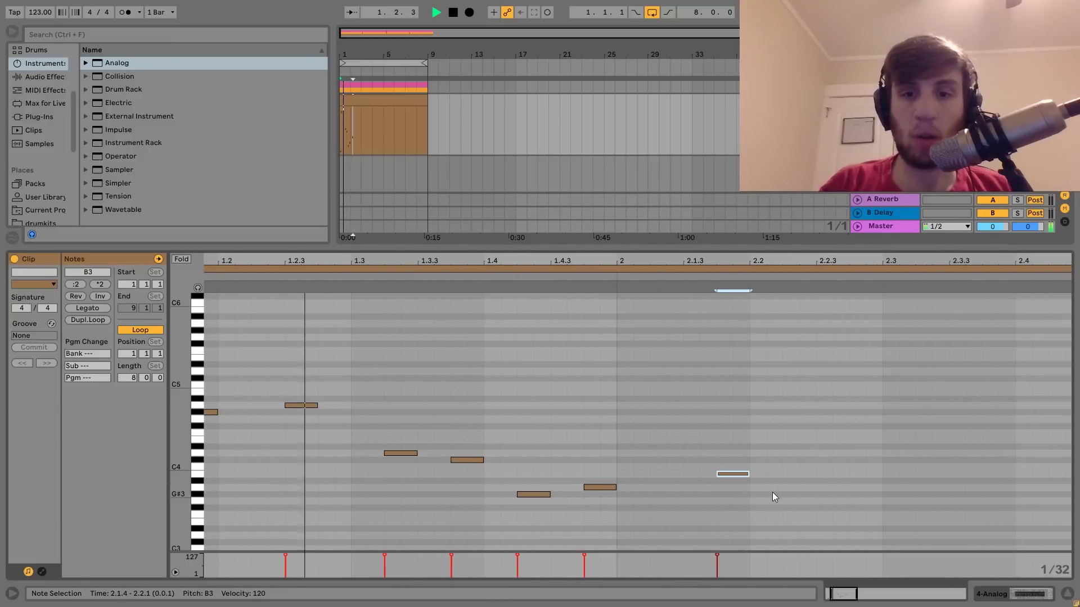
Step: Raise the B3 note in bar 2 by an octave to B4 and move it to 2.1.2 while the melody plays
{"action": "left_click_drag", "start_coordinate": [742, 261], "coordinate": [511, 261]}
{"action": "key", "text": "space"}
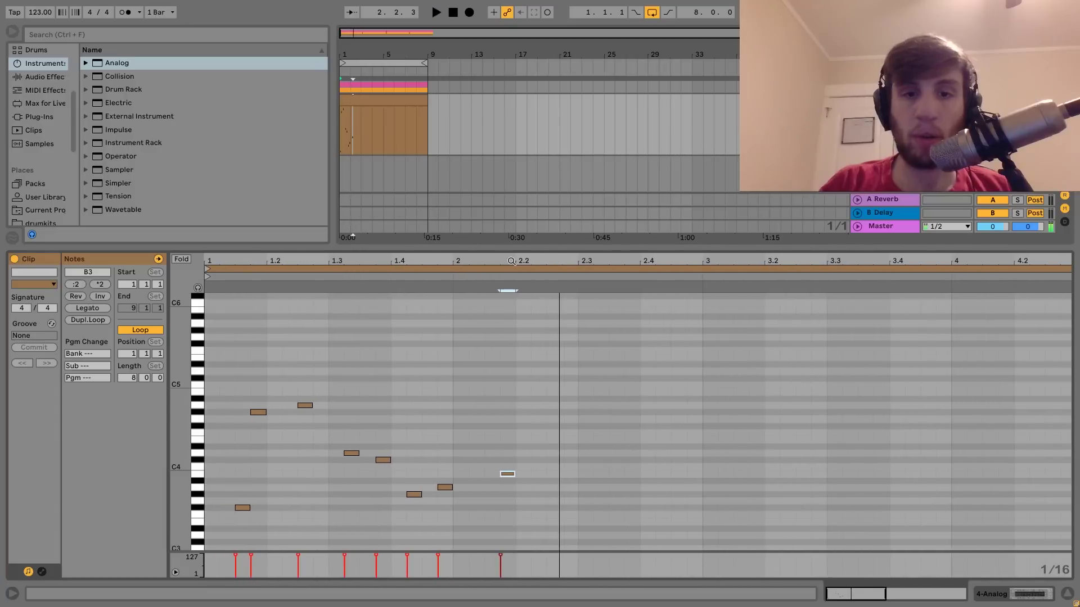
{"action": "key", "text": "space"}
{"action": "key", "text": "Left"}
{"action": "key", "text": "Left"}
{"action": "key", "text": "Left"}
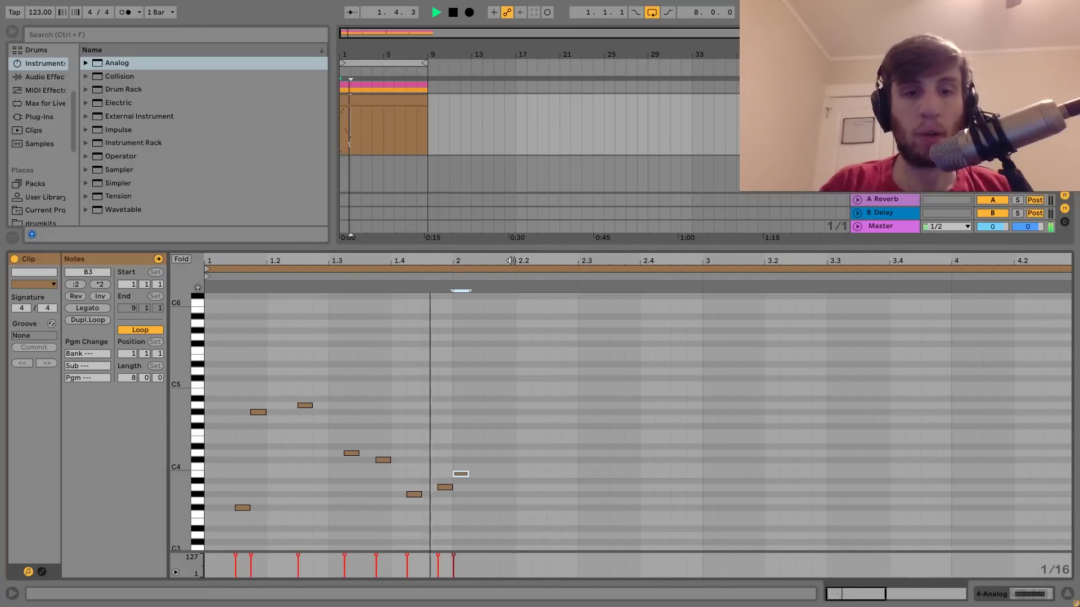
{"action": "key", "text": "shift+Up"}
{"action": "key", "text": "Right"}
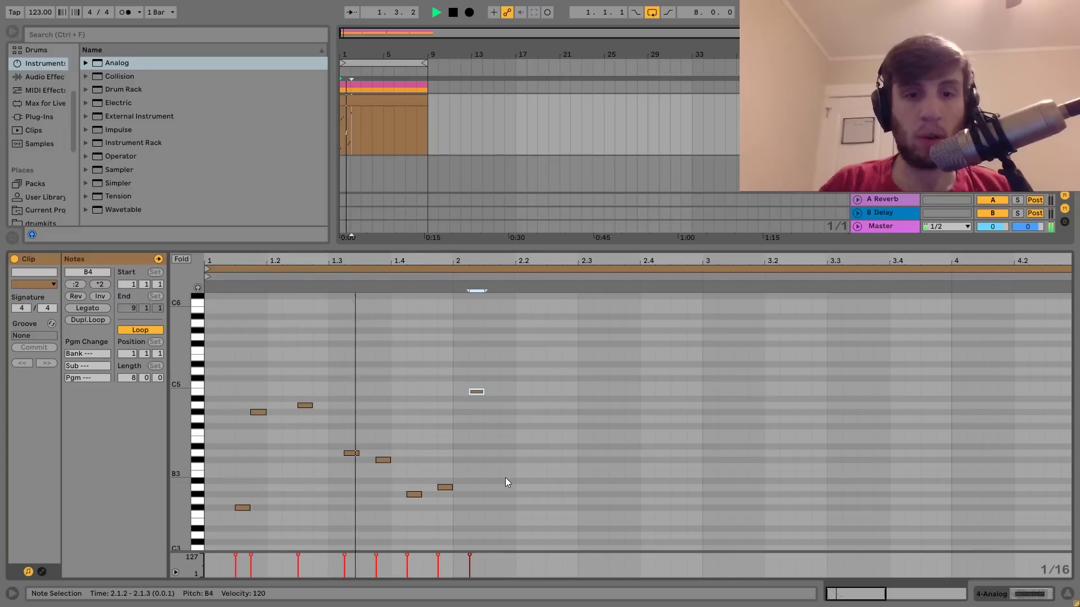
Step: Add an A3 note at 2.1.4 and restart the melody playback
{"action": "double_click", "coordinate": [492, 488]}
{"action": "key", "text": "Right"}
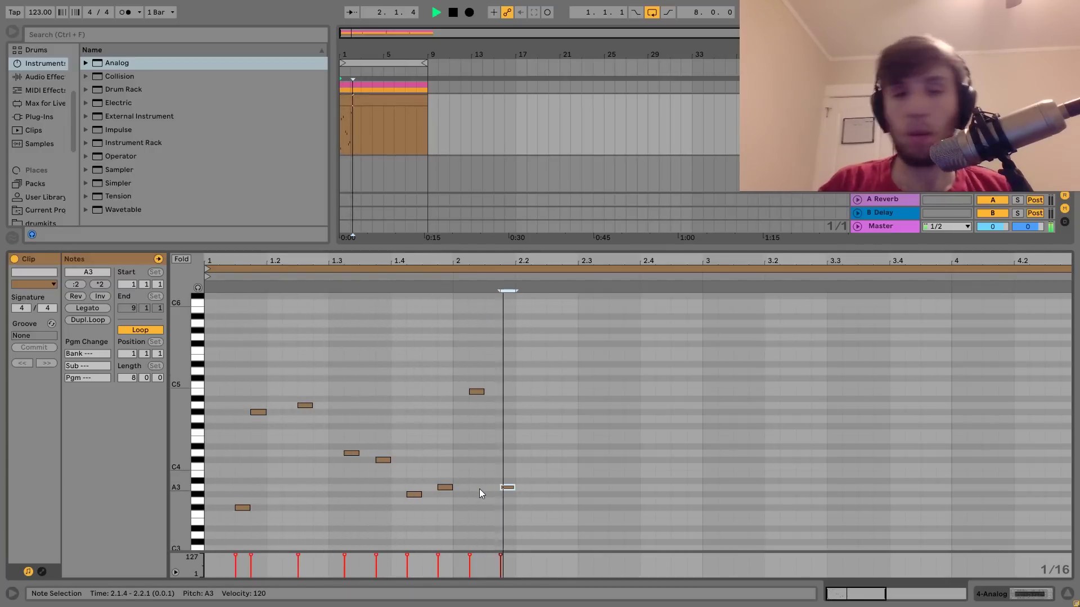
{"action": "key", "text": "space"}
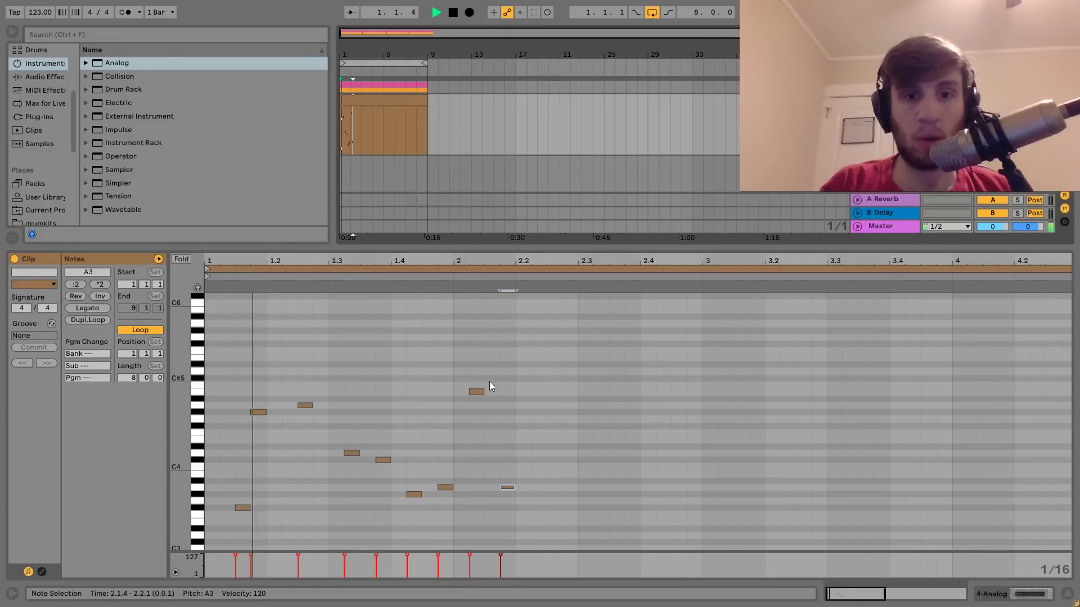
Step: Lower the B4 note at 2.1.2 by two semitones to A4
{"action": "left_click", "coordinate": [477, 392]}
{"action": "key", "text": "Down"}
{"action": "key", "text": "Down"}
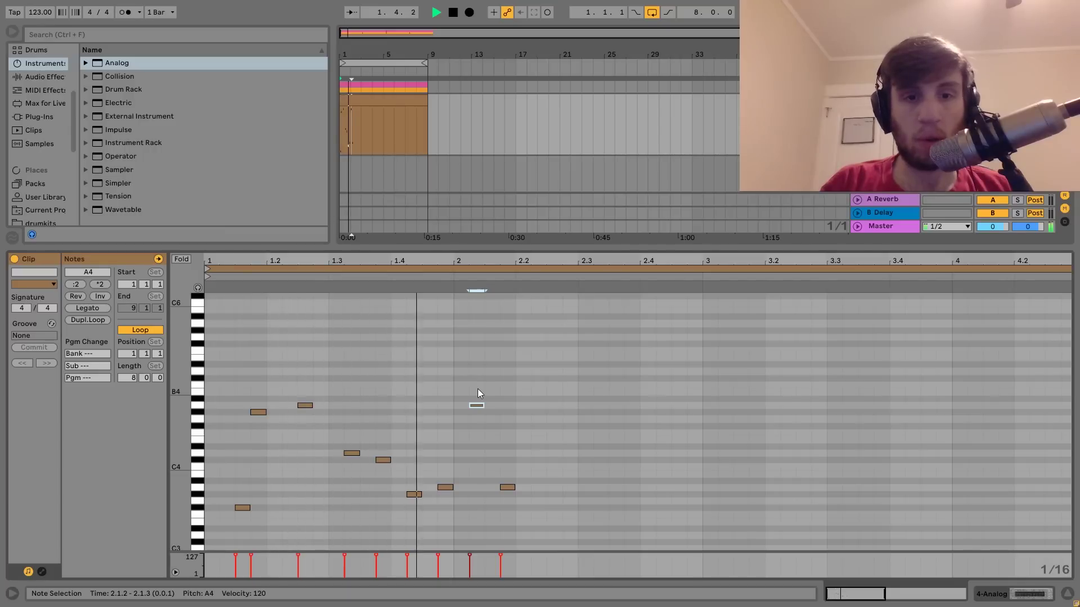
Step: Lower the A3 note at 2.1.4 by three semitones to F#3
{"action": "left_click", "coordinate": [509, 487]}
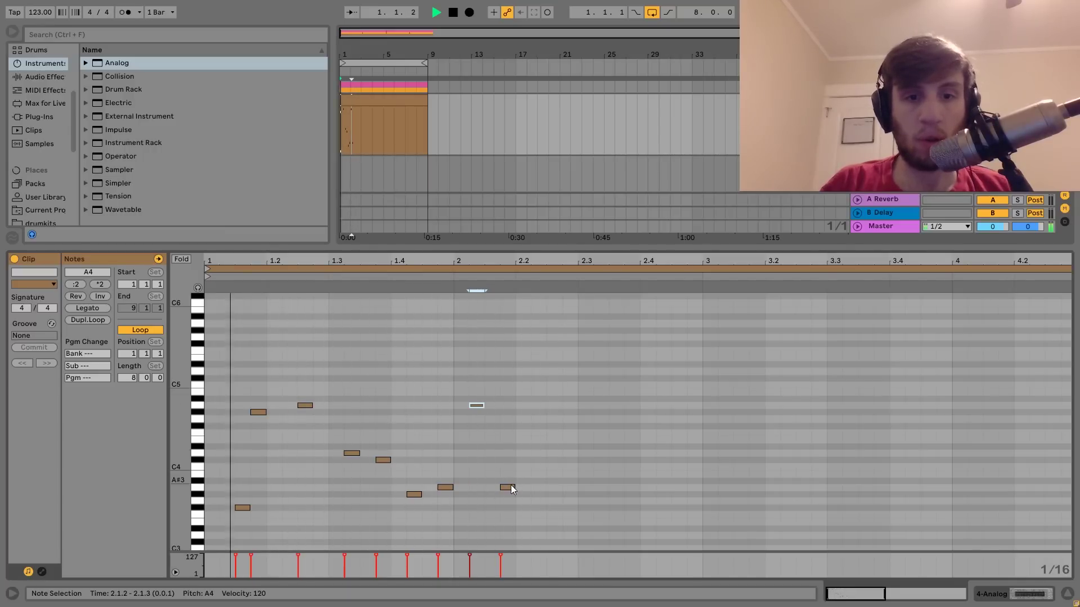
{"action": "key", "text": "Down"}
{"action": "key", "text": "Down"}
{"action": "key", "text": "shift+Down"}
{"action": "key", "text": "Down"}
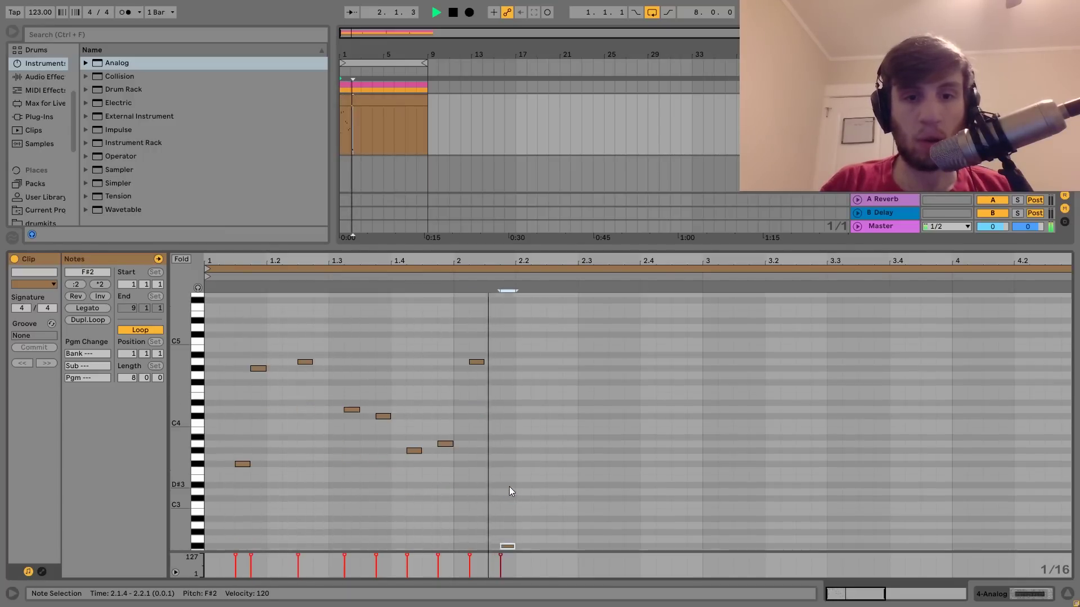
{"action": "key", "text": "shift+Up"}
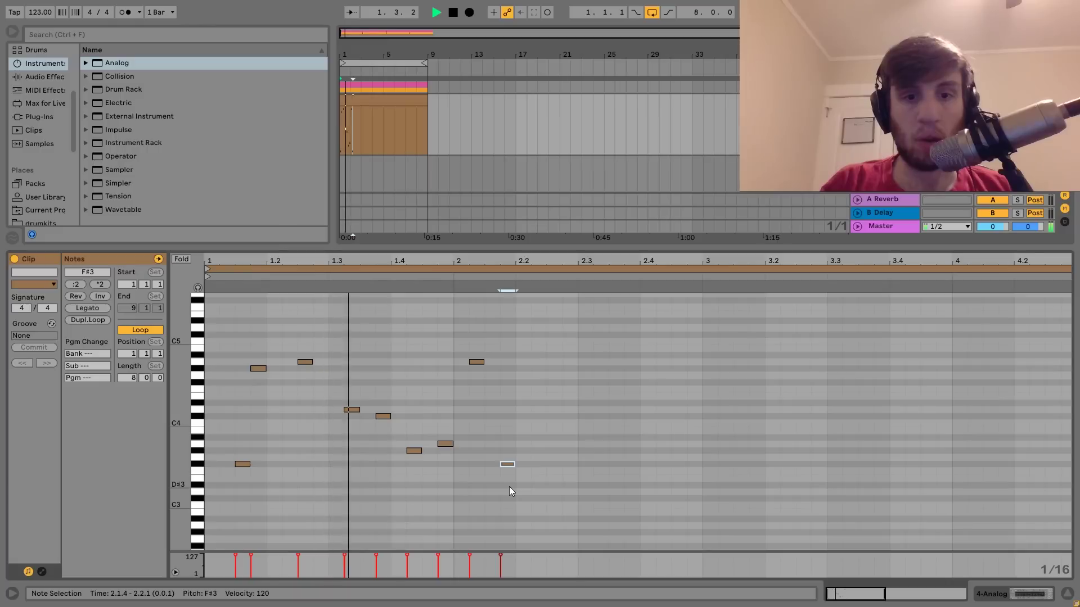
Step: Duplicate the F#3 note to 2.2.3 and again to 2.2.4, raising the last copy by three semitones to A3
{"action": "key", "text": "ctrl+d"}
{"action": "key", "text": "Right"}
{"action": "key", "text": "Right"}
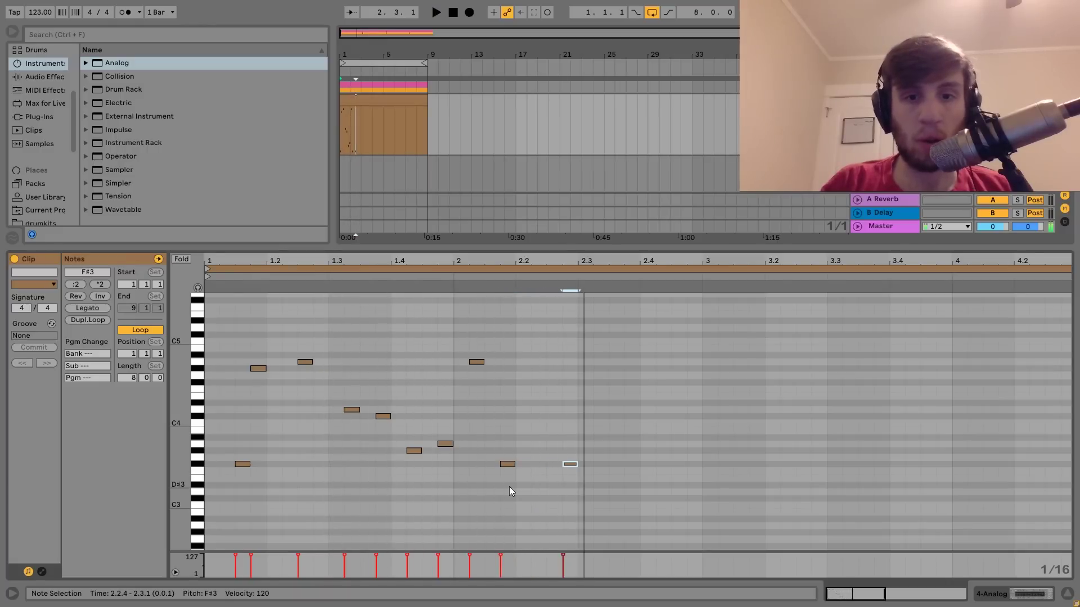
{"action": "key", "text": "ctrl+d"}
{"action": "key", "text": "Up"}
{"action": "key", "text": "Up"}
{"action": "key", "text": "Up"}
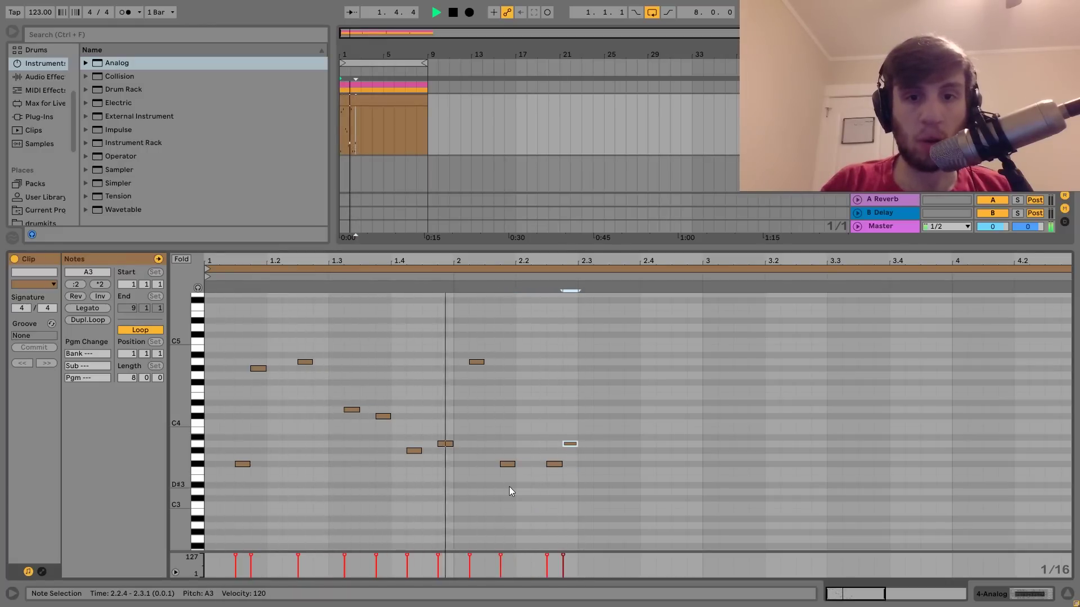
Step: Replay the melody and change the A3 note at 2.2.4 to G#4
{"action": "key", "text": "space"}
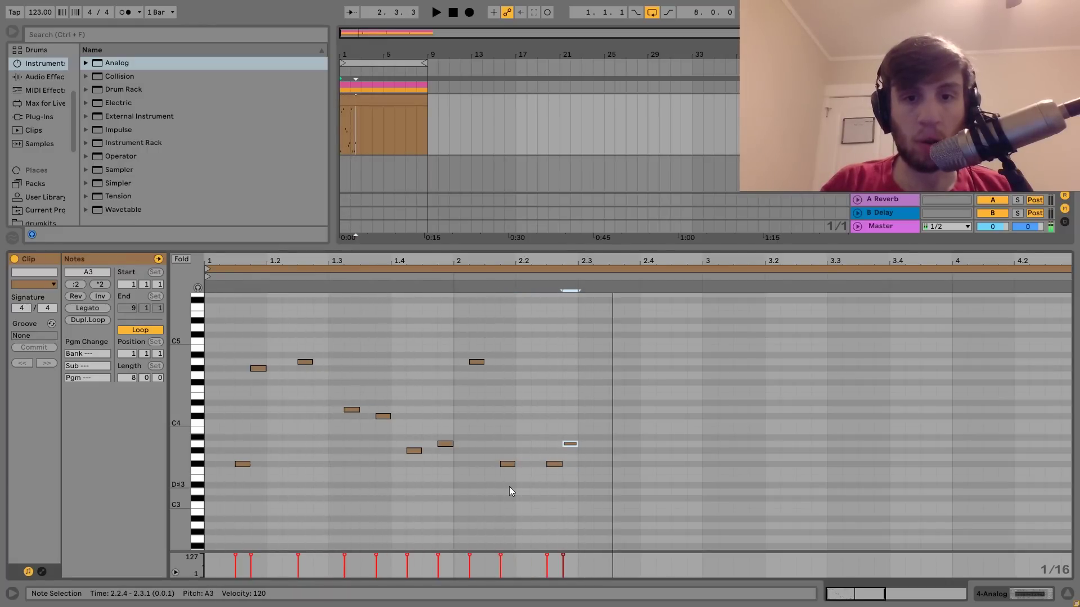
{"action": "key", "text": "space"}
{"action": "key", "text": "Down"}
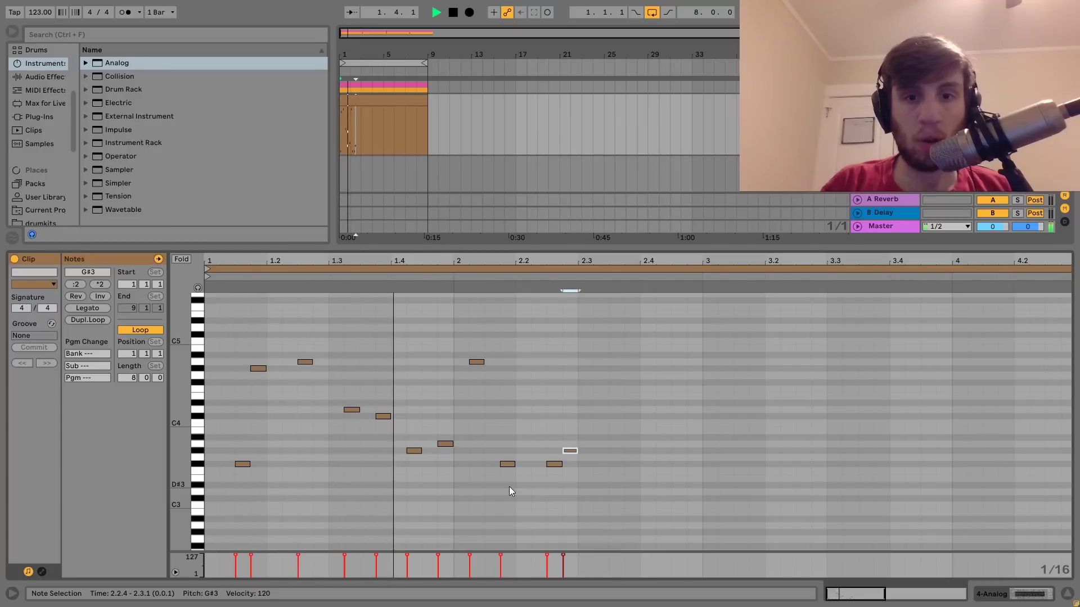
{"action": "key", "text": "shift+Up"}
Step: Duplicate the G#4 note to 2.3.2, raise the copy to A4 and restart playback
{"action": "key", "text": "ctrl+d"}
{"action": "key", "text": "space"}
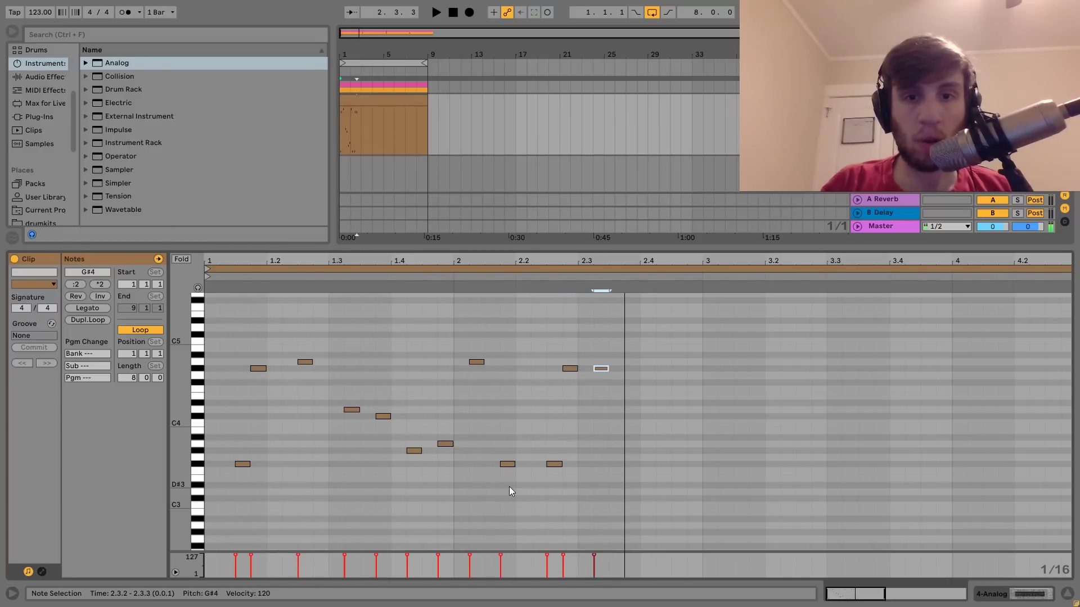
{"action": "key", "text": "Up"}
{"action": "key", "text": "space"}
Step: Add a C#4 note at 2.3.1 and replay the melody from the start
{"action": "double_click", "coordinate": [585, 417]}
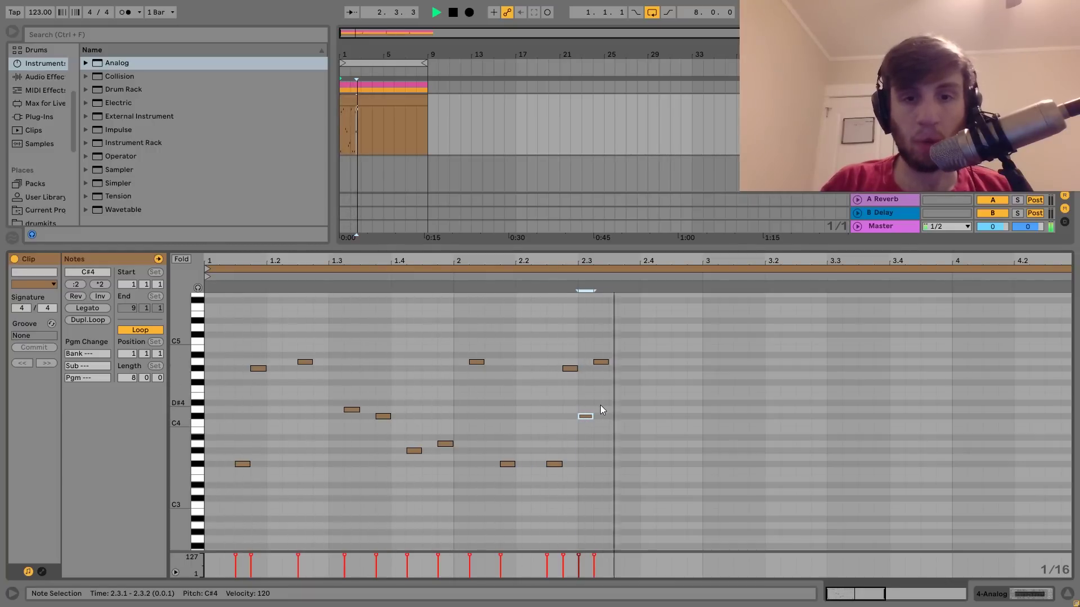
{"action": "key", "text": "space"}
{"action": "key", "text": "space"}
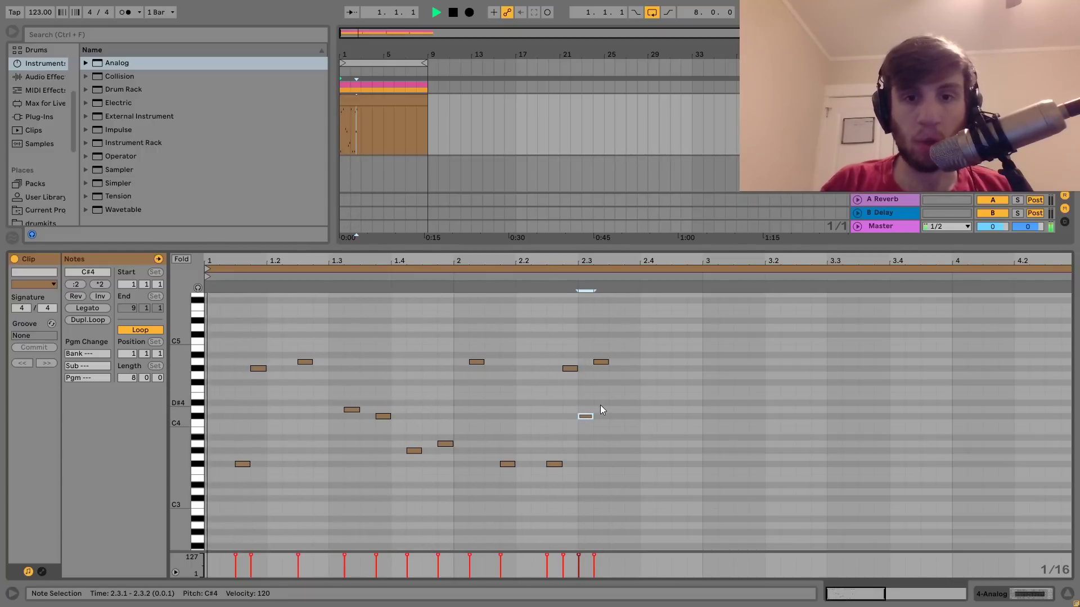
Step: Add a C#4 note at 2.3.4 and a G#4 note at 2.4.2
{"action": "double_click", "coordinate": [647, 416]}
{"action": "left_click", "coordinate": [659, 367]}
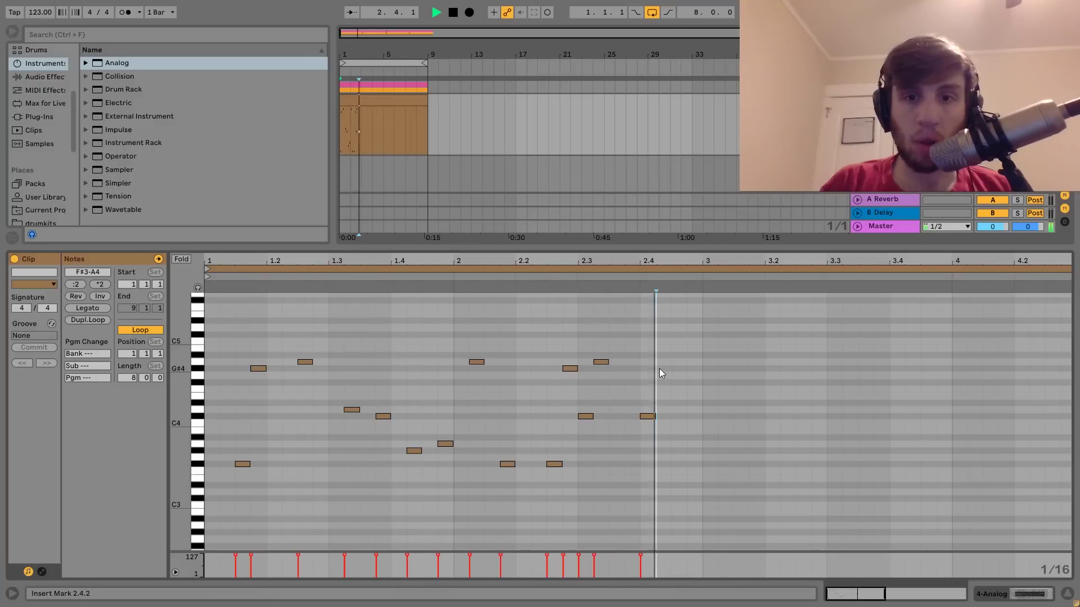
{"action": "double_click", "coordinate": [659, 369]}
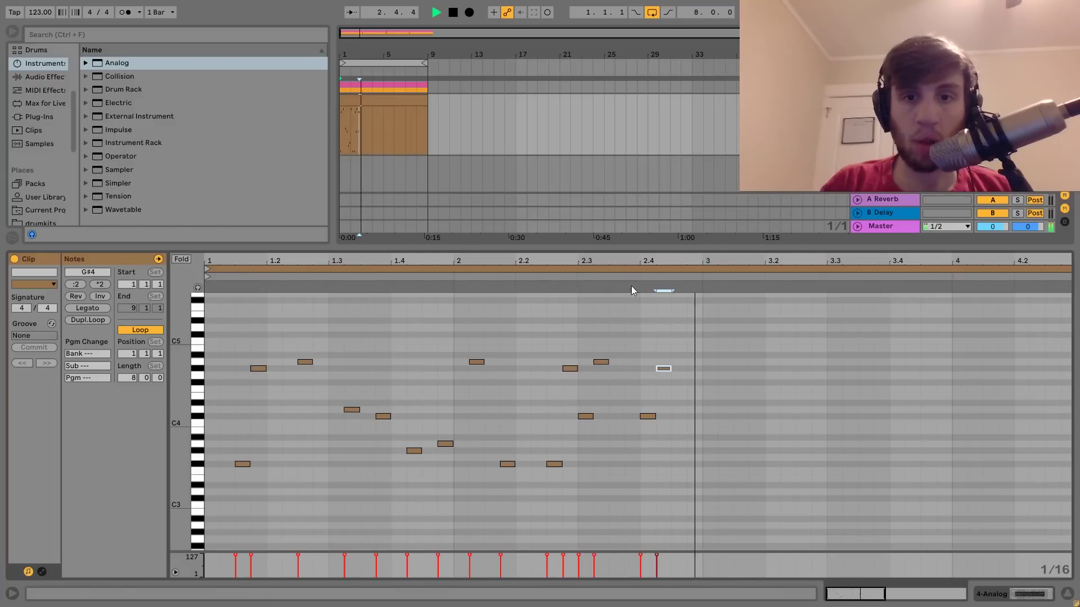
{"action": "left_click", "coordinate": [646, 417]}
{"action": "key", "text": "Left"}
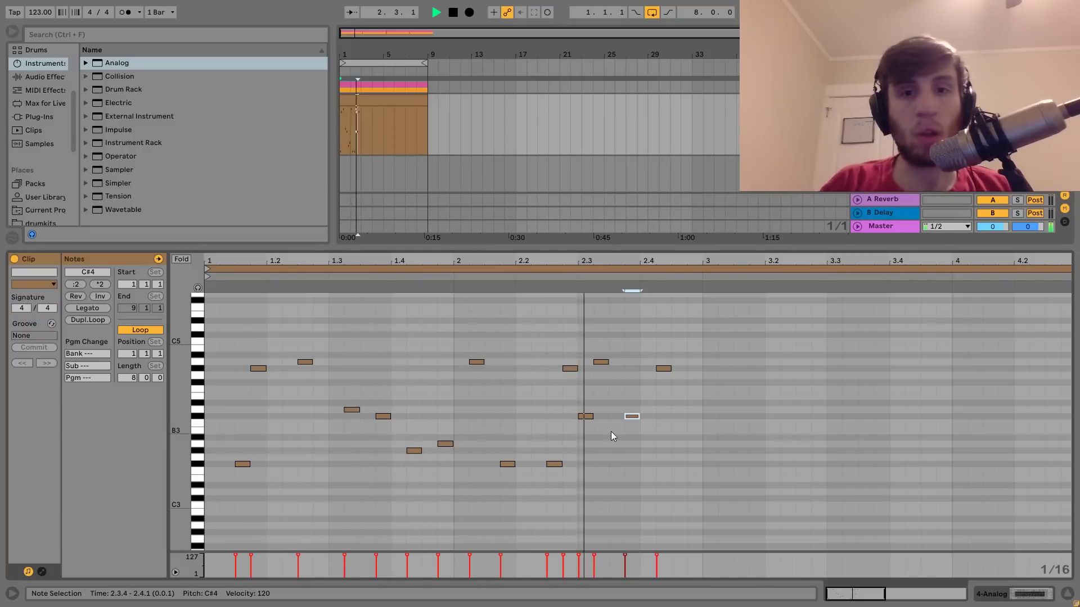
Step: Shape Analog's Amp1 envelope into a pluck with a 1.49 s decay, minimum sustain and 5 ms release
{"action": "key", "text": "space"}
{"action": "key", "text": "shift+Tab"}
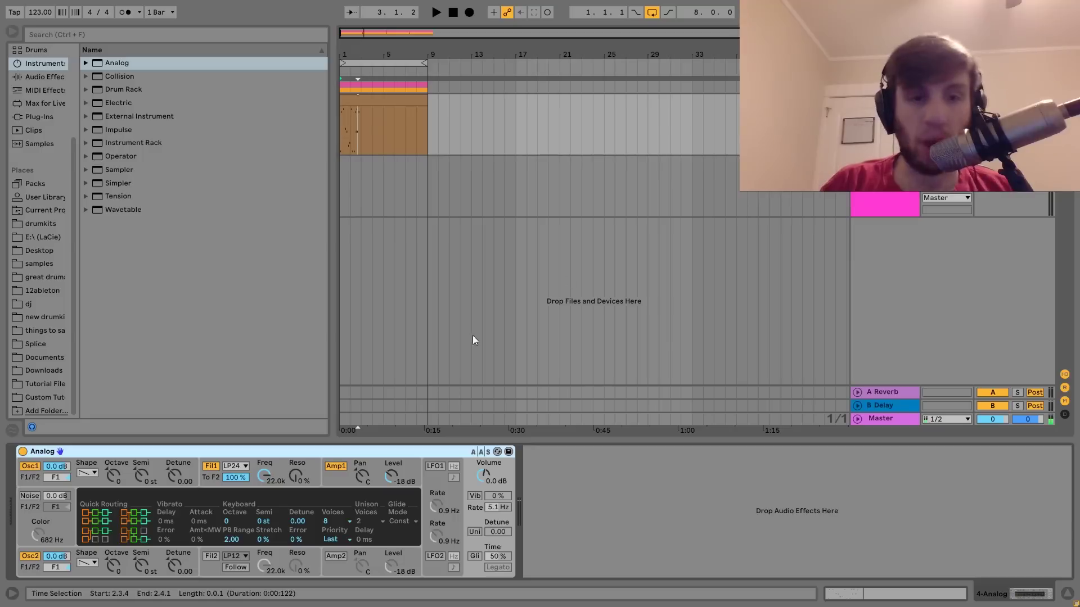
{"action": "left_click", "coordinate": [337, 478]}
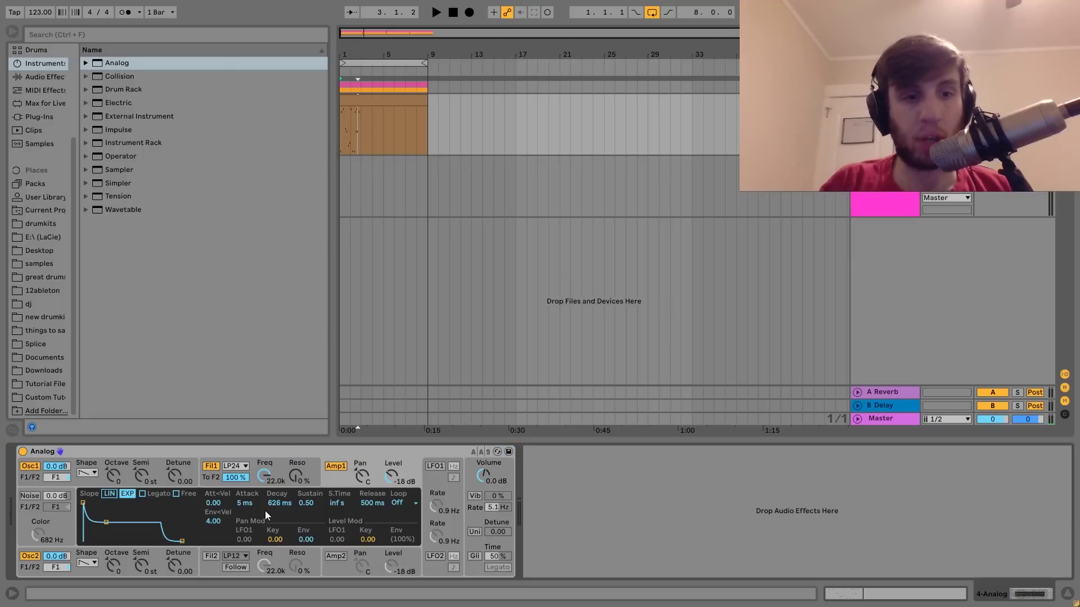
{"action": "left_click_drag", "start_coordinate": [106, 523], "coordinate": [111, 541]}
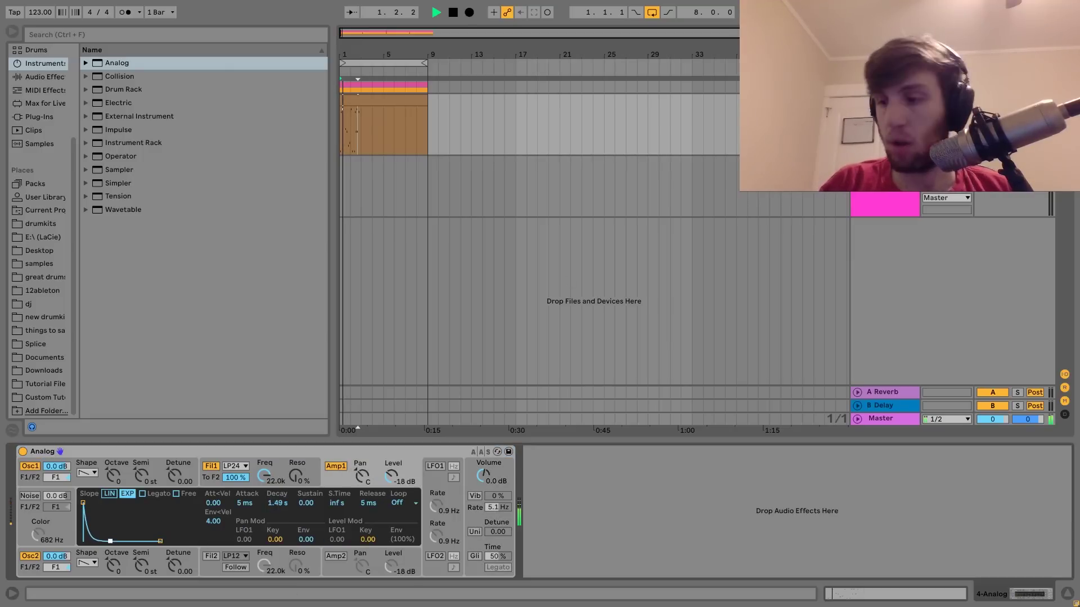
Step: Reopen the melody clip's notes, restart playback and add an F#4 note at 2.4.4
{"action": "left_click", "coordinate": [364, 101]}
{"action": "double_click", "coordinate": [363, 100]}
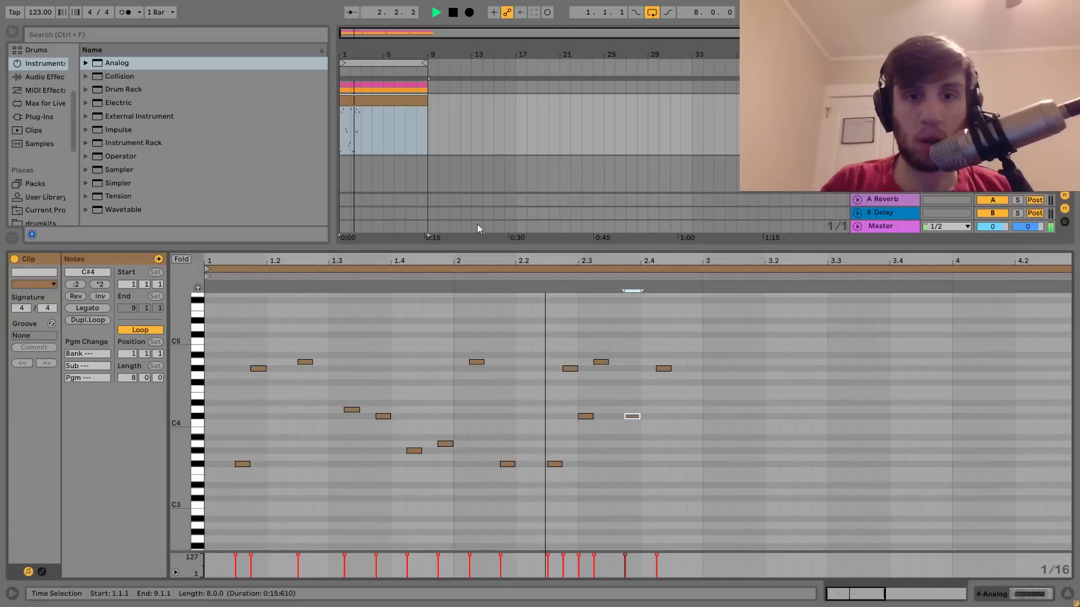
{"action": "key", "text": "space"}
{"action": "key", "text": "space"}
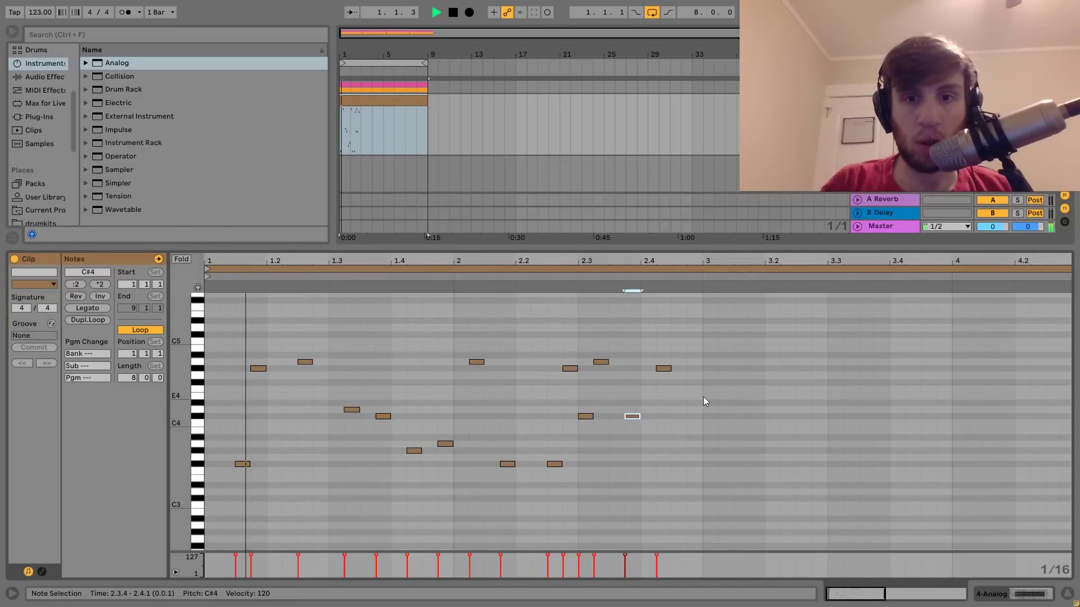
{"action": "double_click", "coordinate": [694, 383]}
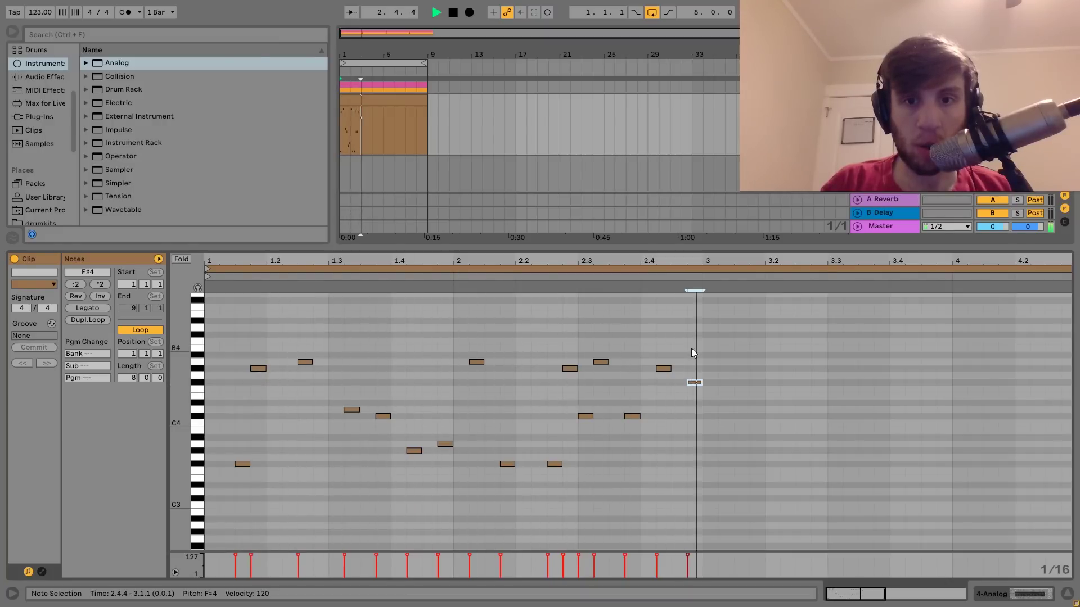
Step: Duplicate all notes of the two-bar melody into bars 3 and 4 of the clip
{"action": "key", "text": "space"}
{"action": "left_click_drag", "start_coordinate": [691, 349], "coordinate": [207, 534]}
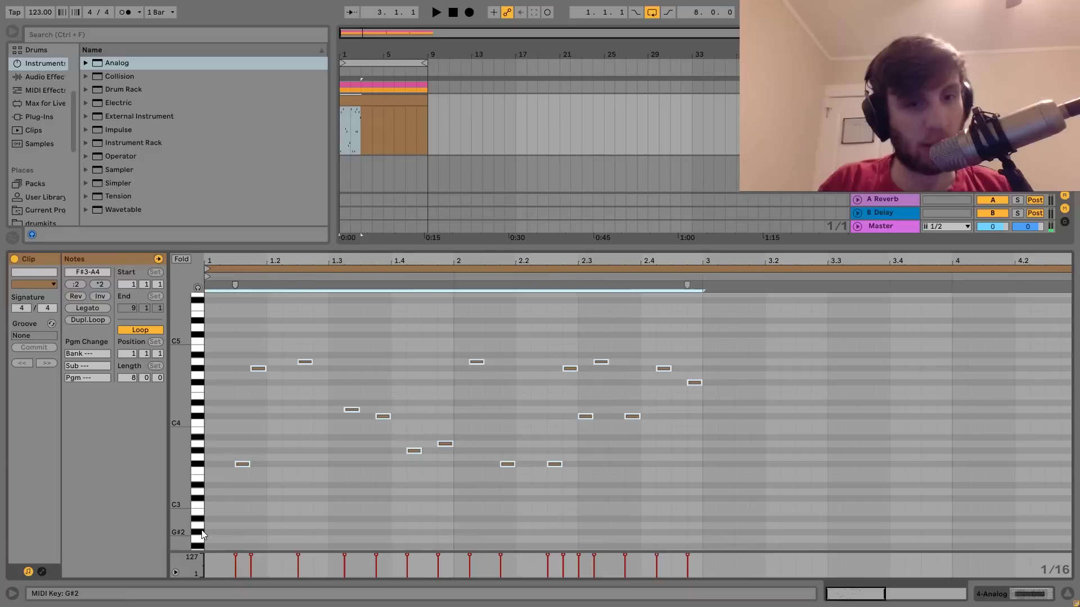
{"action": "key", "text": "ctrl+d"}
{"action": "left_click", "coordinate": [614, 466]}
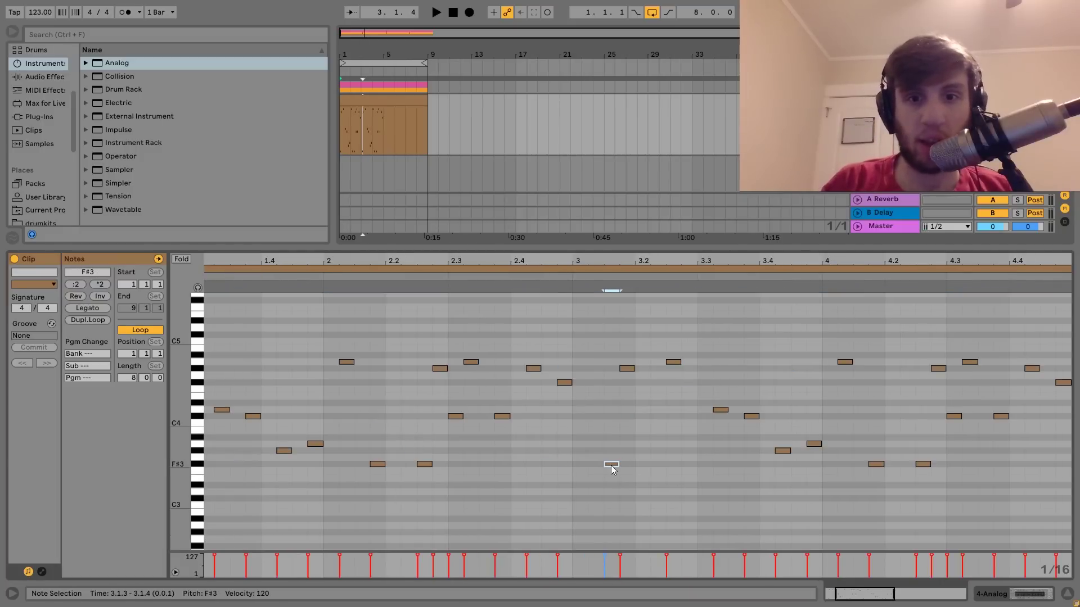
Step: Add a sixteenth-note B4 at 3.2.4 and play the clip back from bar 3
{"action": "double_click", "coordinate": [657, 348]}
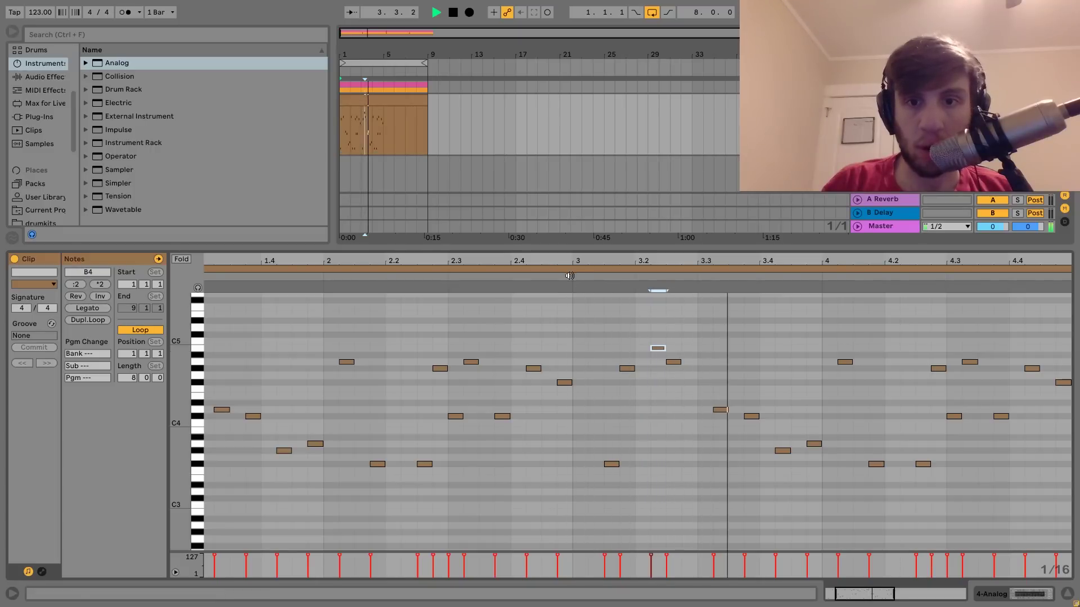
{"action": "key", "text": "Right"}
{"action": "left_click", "coordinate": [575, 269]}
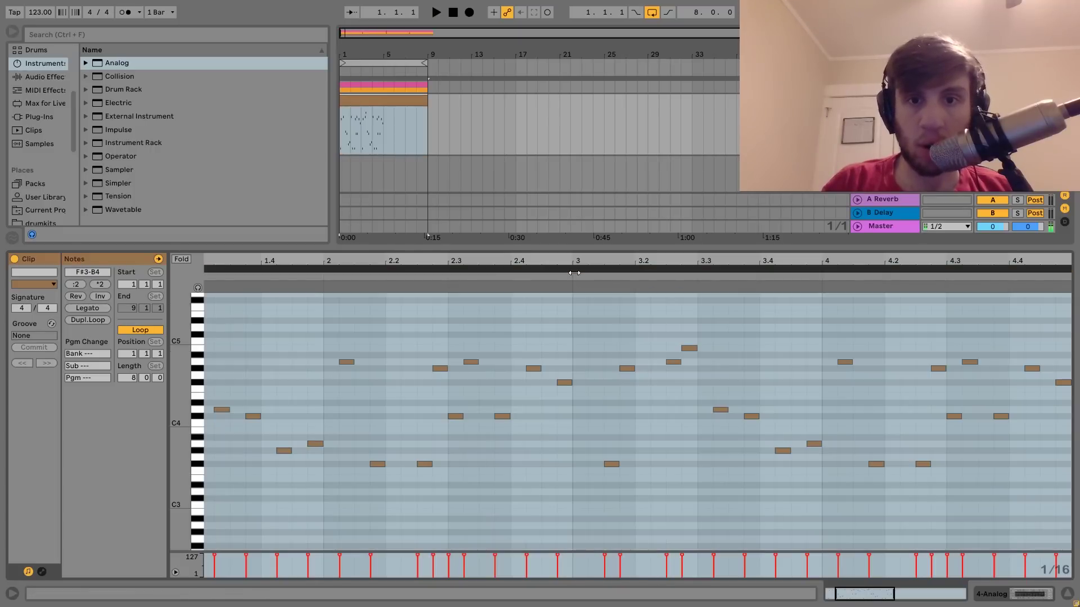
{"action": "left_click", "coordinate": [573, 278]}
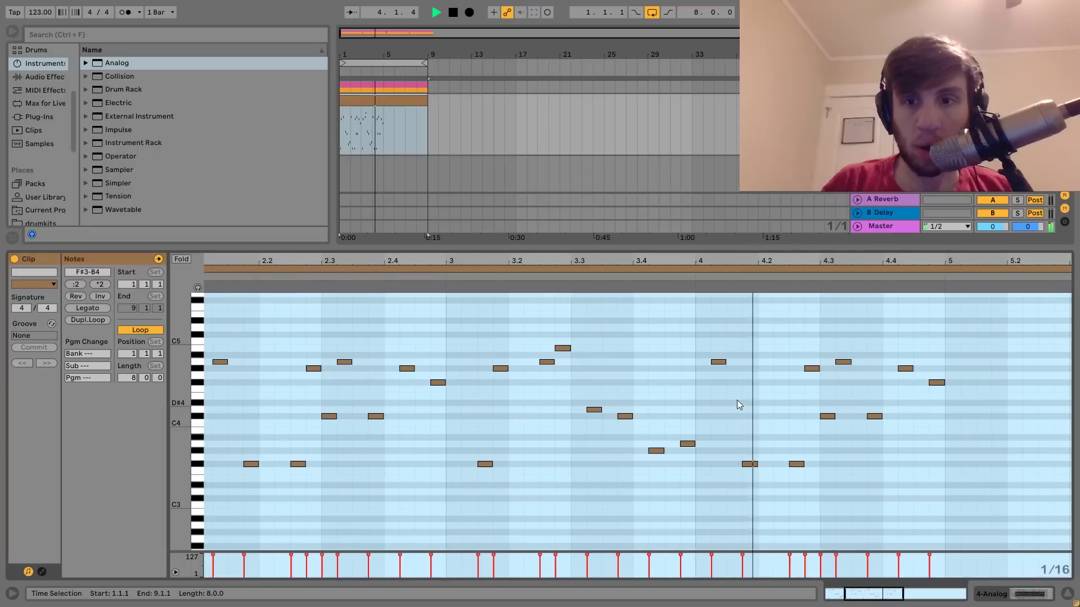
{"action": "left_click", "coordinate": [736, 400]}
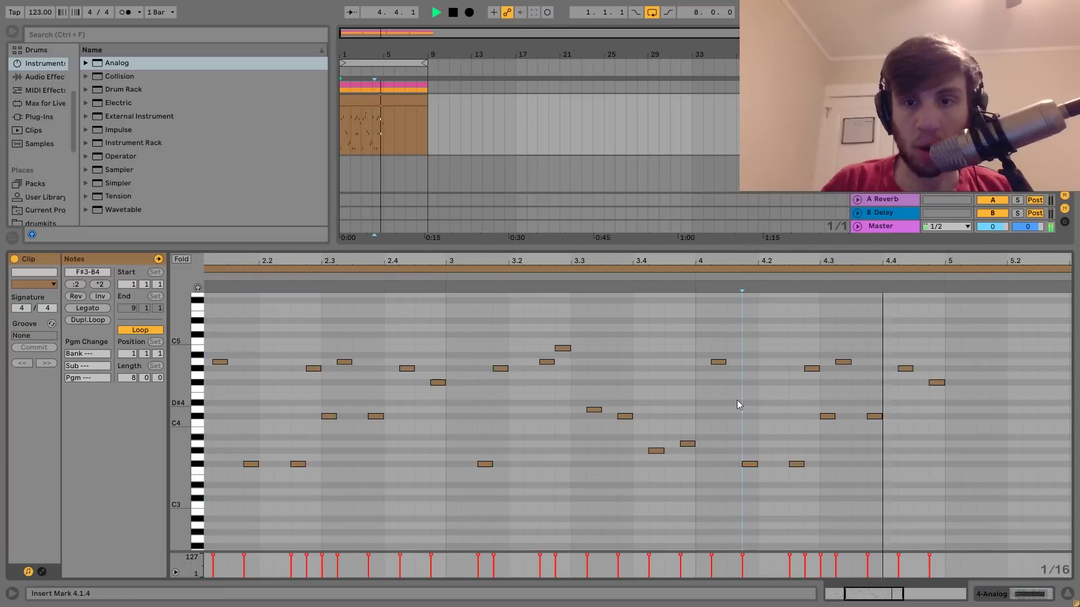
Step: Raise the G#4 note at 4.2.4 to A4, lower the A4 at 4.3.2 to G#4, and audition the change
{"action": "left_click", "coordinate": [812, 369]}
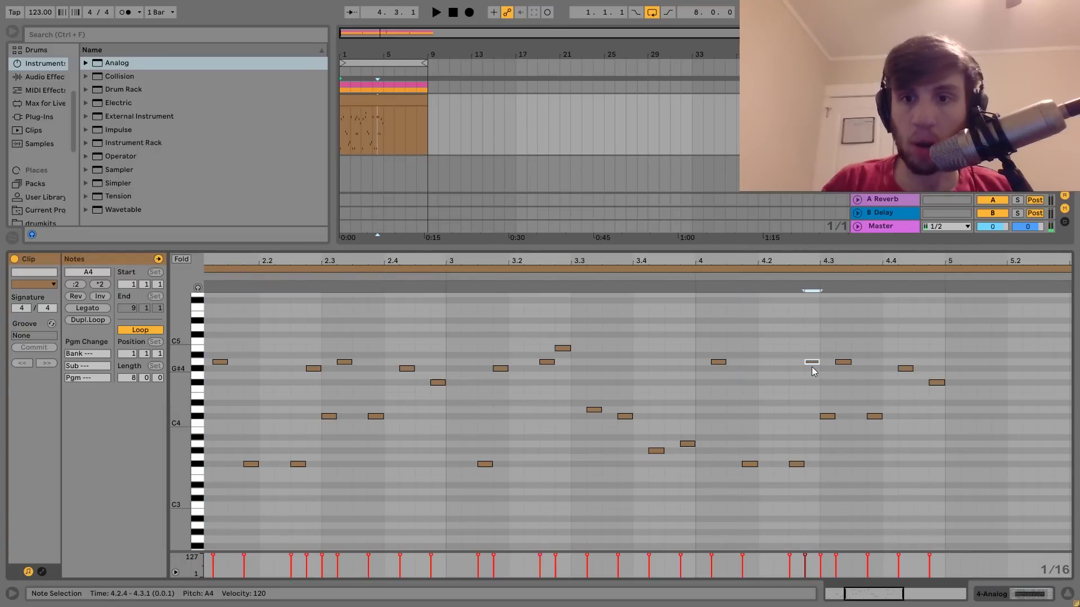
{"action": "left_click", "coordinate": [777, 274]}
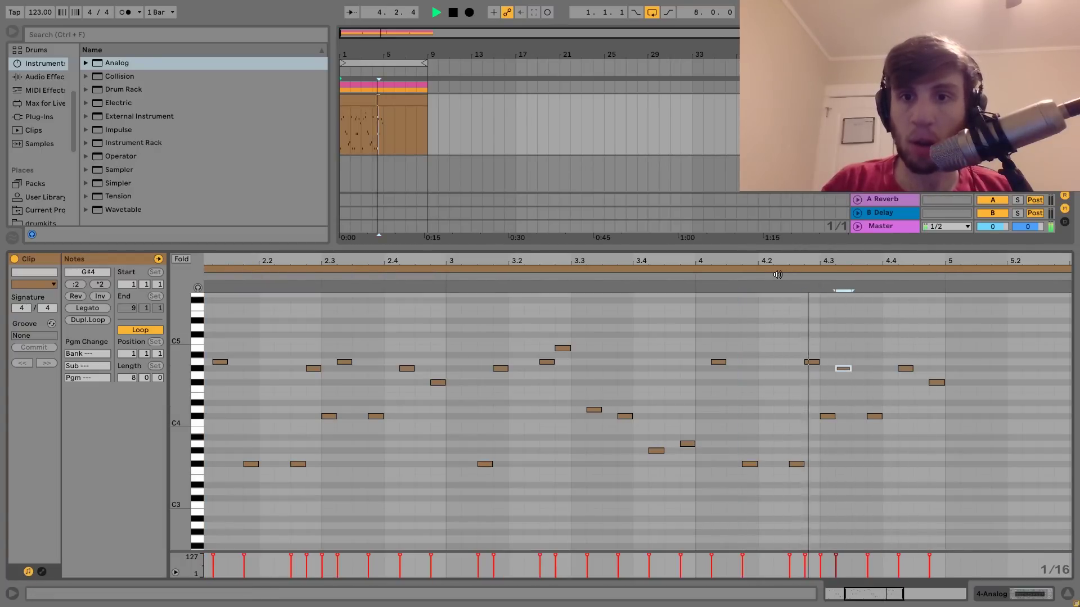
{"action": "key", "text": "space"}
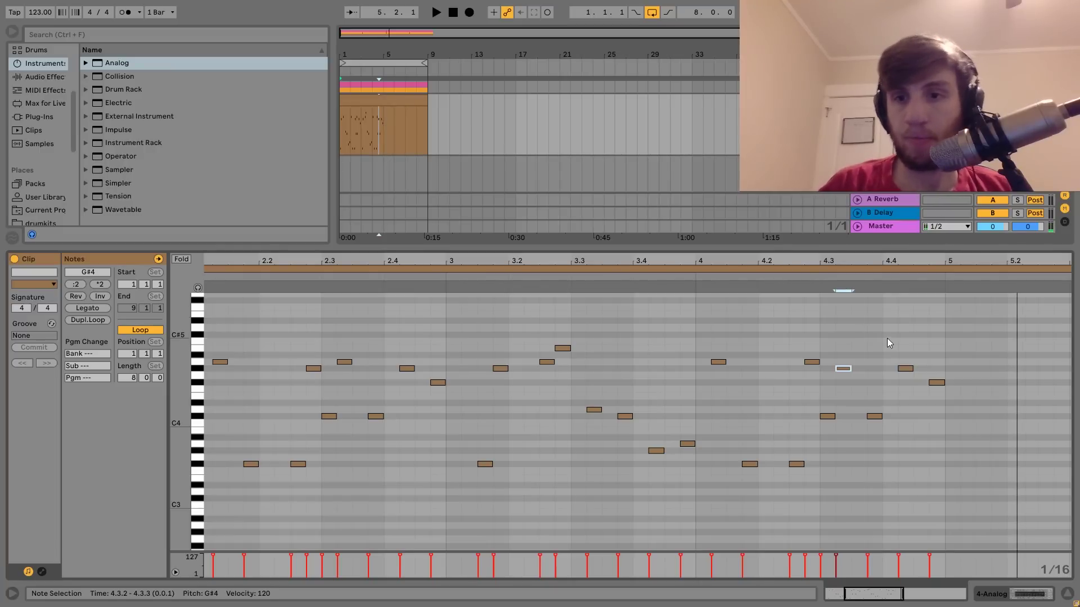
Step: Lower the G#4 note at 4.4.2 to F#4, keeping it at the same beat
{"action": "left_click_drag", "start_coordinate": [899, 347], "coordinate": [910, 381]}
{"action": "key", "text": "Right"}
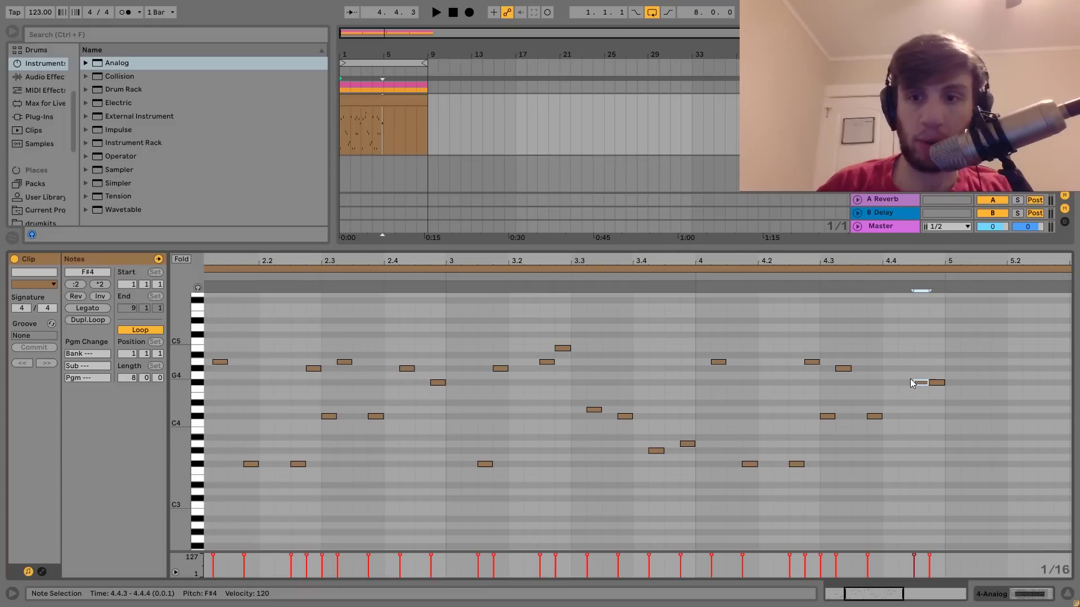
{"action": "key", "text": "Left"}
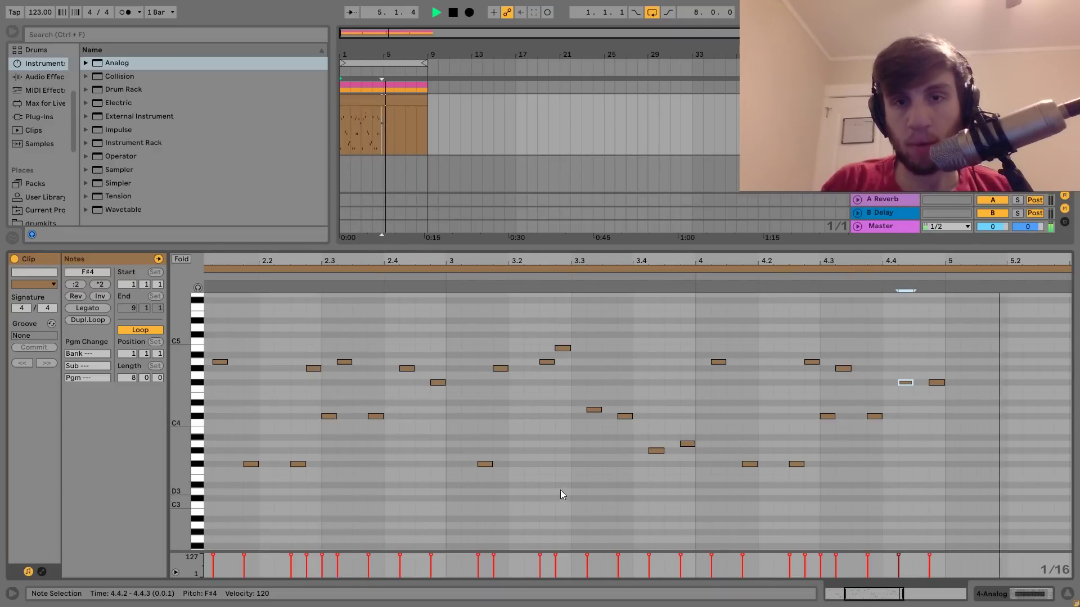
Step: Lower the last note of bar 4, at 4.4.4, to C#4 and audition it
{"action": "key", "text": "space"}
{"action": "left_click", "coordinate": [937, 384]}
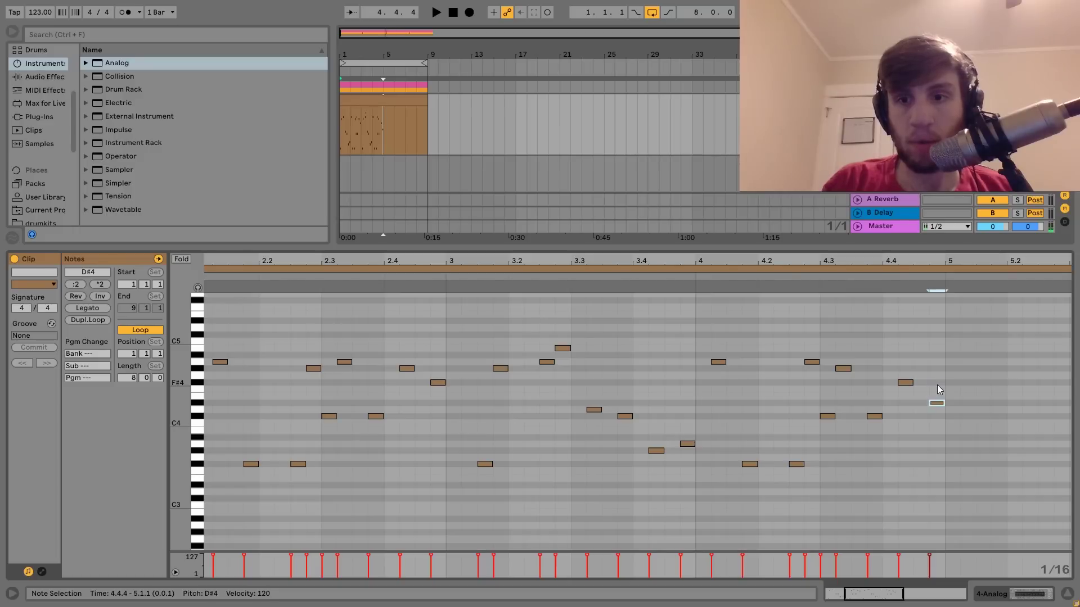
{"action": "key", "text": "Down"}
{"action": "key", "text": "Down"}
{"action": "left_click", "coordinate": [865, 279]}
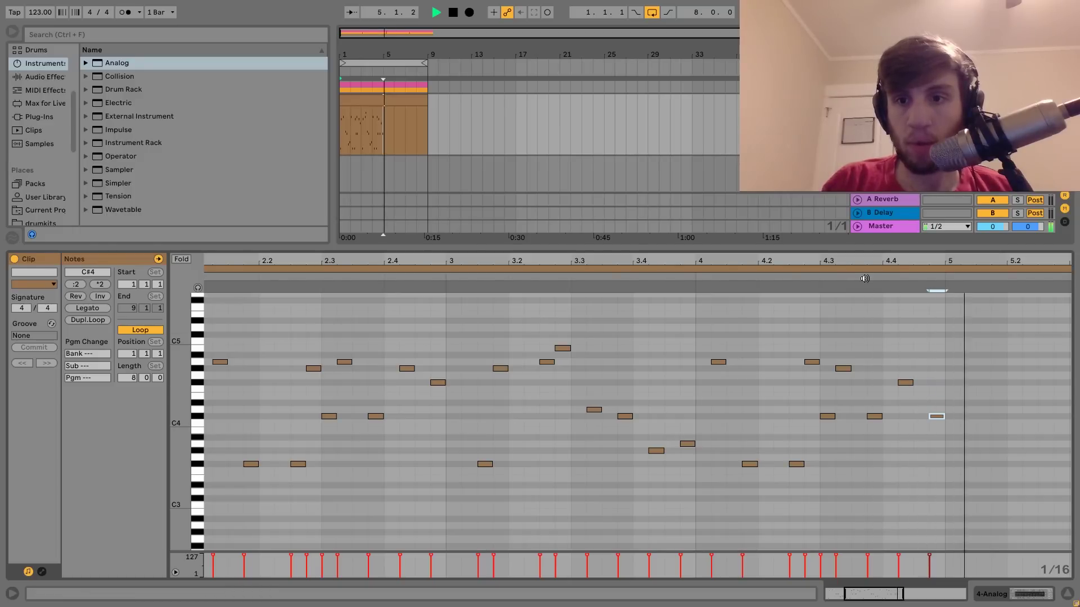
Step: Try A3, G#3, B3 and C4 as alternative pitches for the last note of bar 4 during playback
{"action": "key", "text": "space"}
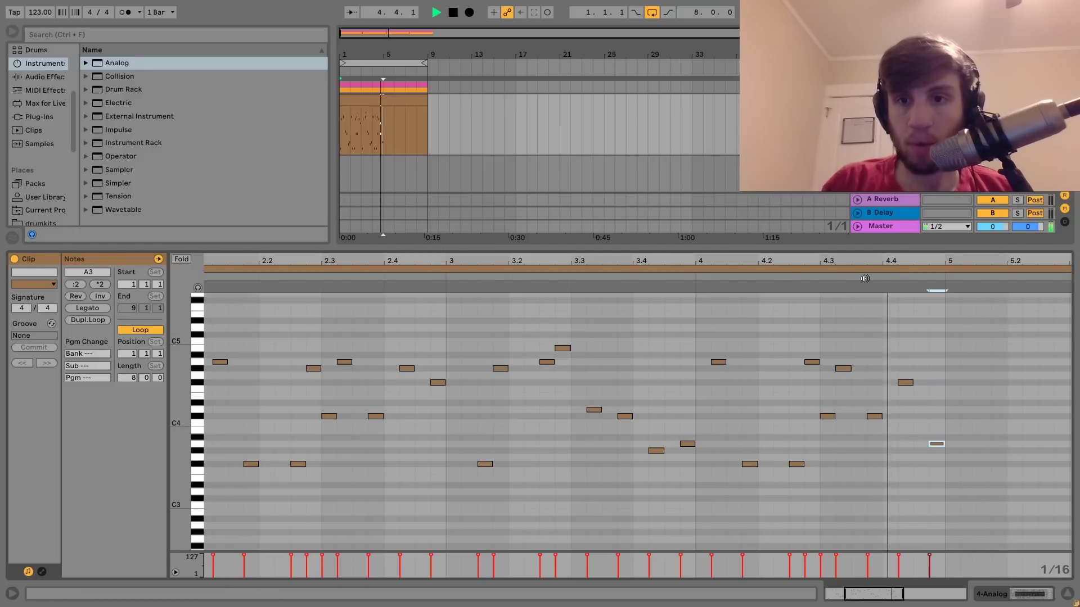
{"action": "key", "text": "Down"}
{"action": "left_click", "coordinate": [865, 278]}
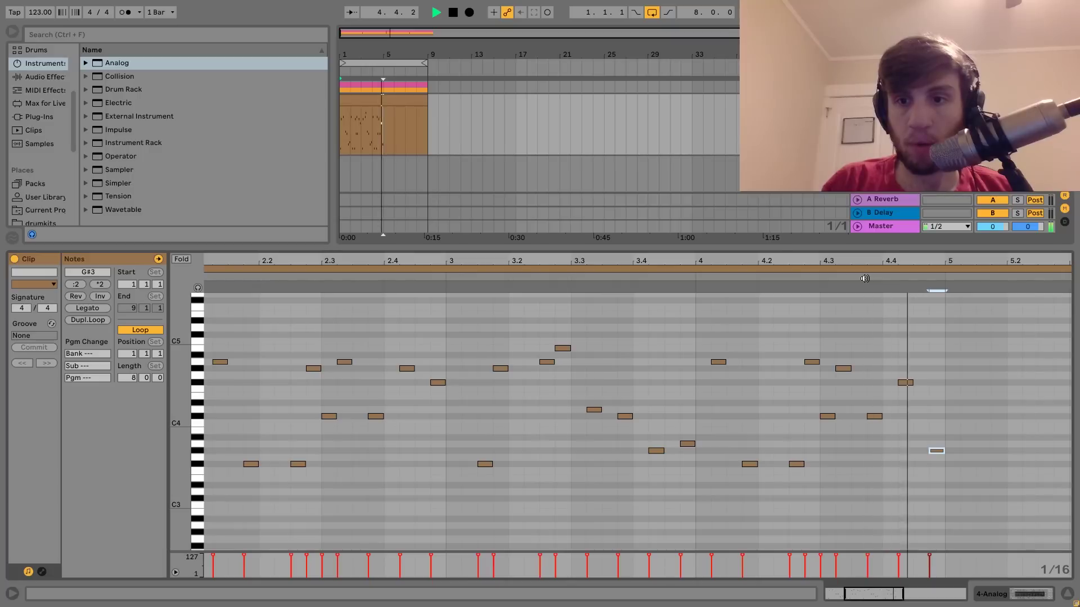
{"action": "key", "text": "Up"}
{"action": "left_click", "coordinate": [865, 279]}
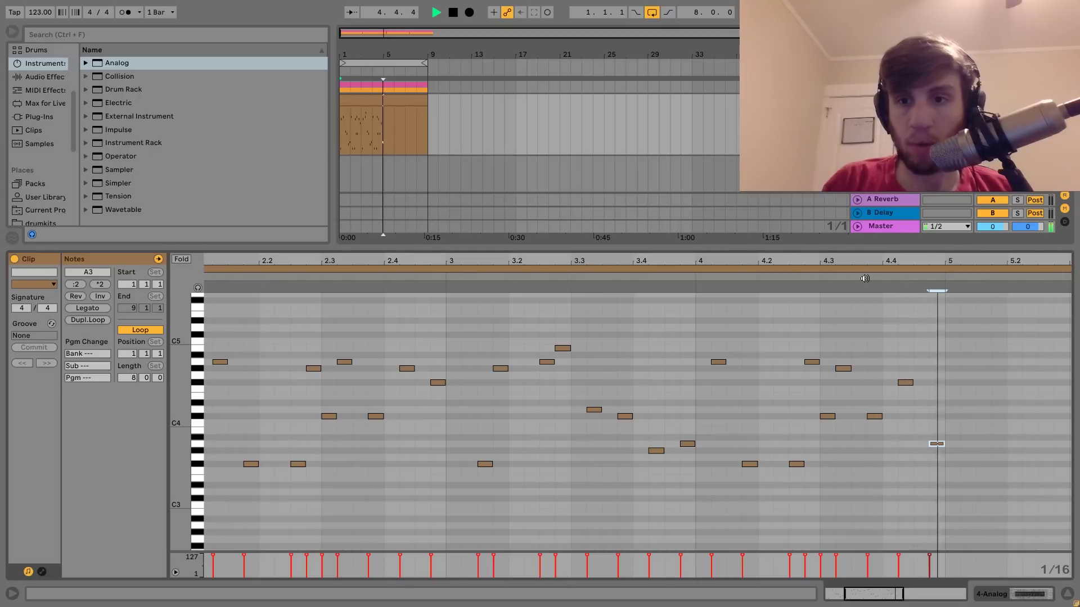
{"action": "key", "text": "Up"}
{"action": "key", "text": "Up"}
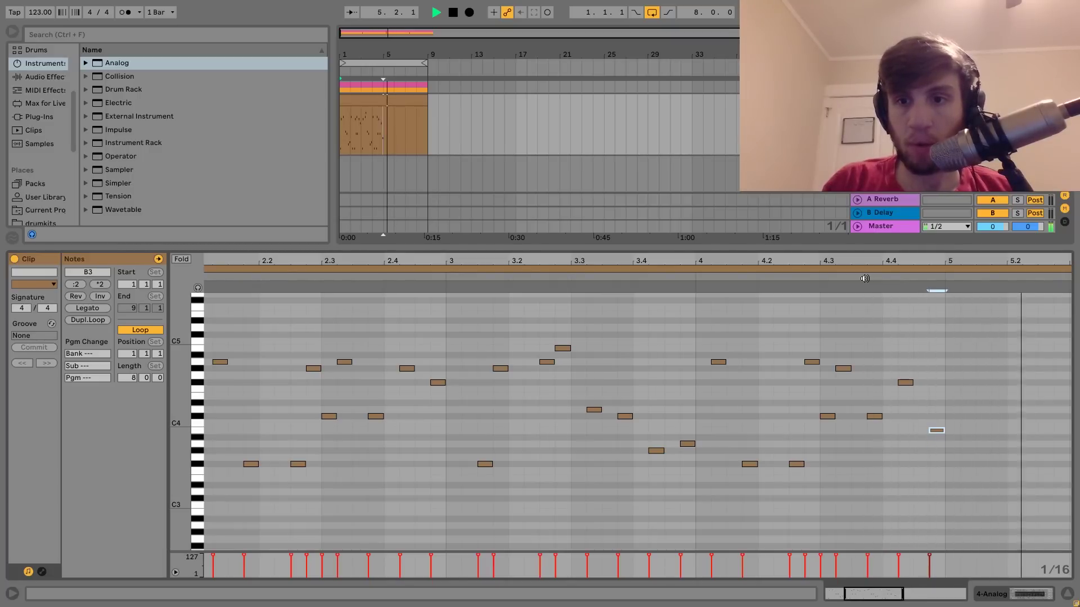
{"action": "key", "text": "Up"}
{"action": "key", "text": "Up"}
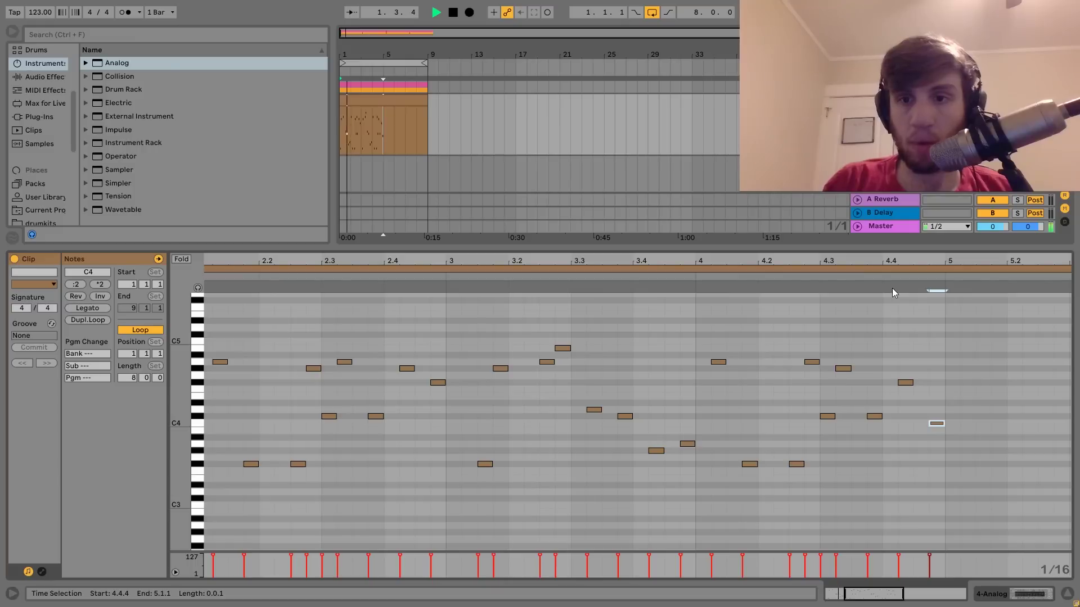
Step: Play back from about 4.4 to check the ending of bar 4 with its last note on C#4
{"action": "key", "text": "space"}
{"action": "left_click", "coordinate": [892, 288]}
{"action": "left_click", "coordinate": [883, 284]}
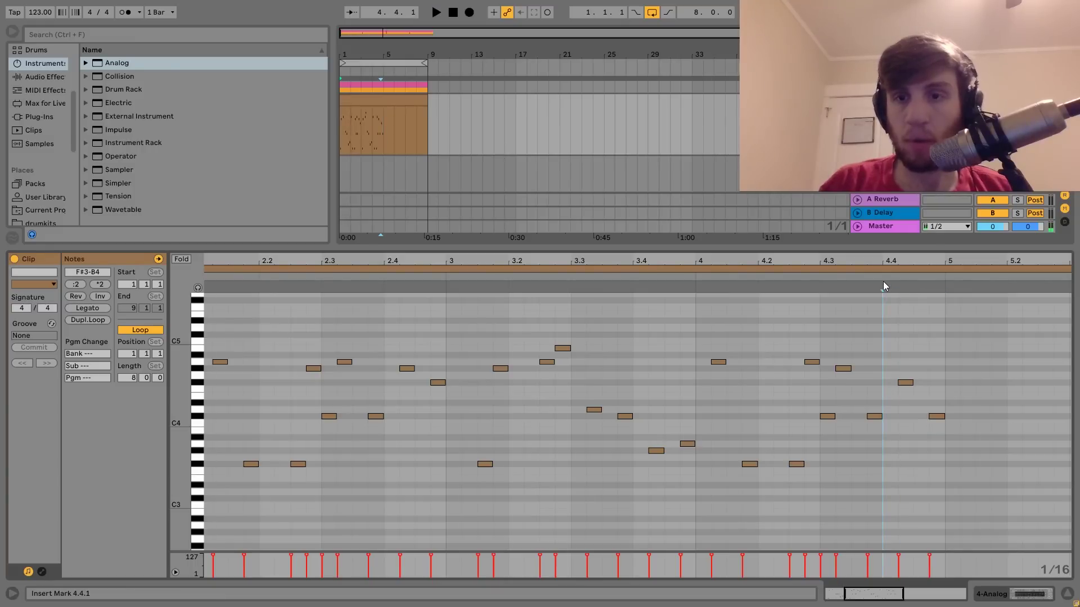
{"action": "left_click", "coordinate": [881, 271]}
{"action": "left_click", "coordinate": [878, 275]}
{"action": "key", "text": "space"}
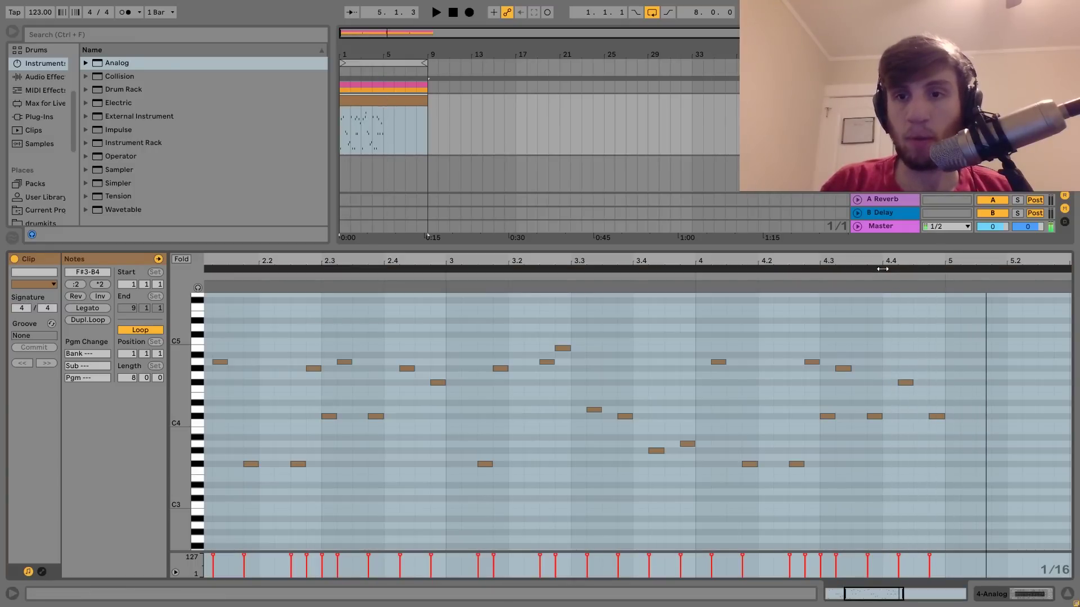
Step: Duplicate the four-bar melody into bars 5 to 8 of the clip and play it back
{"action": "left_click_drag", "start_coordinate": [881, 265], "coordinate": [609, 263]}
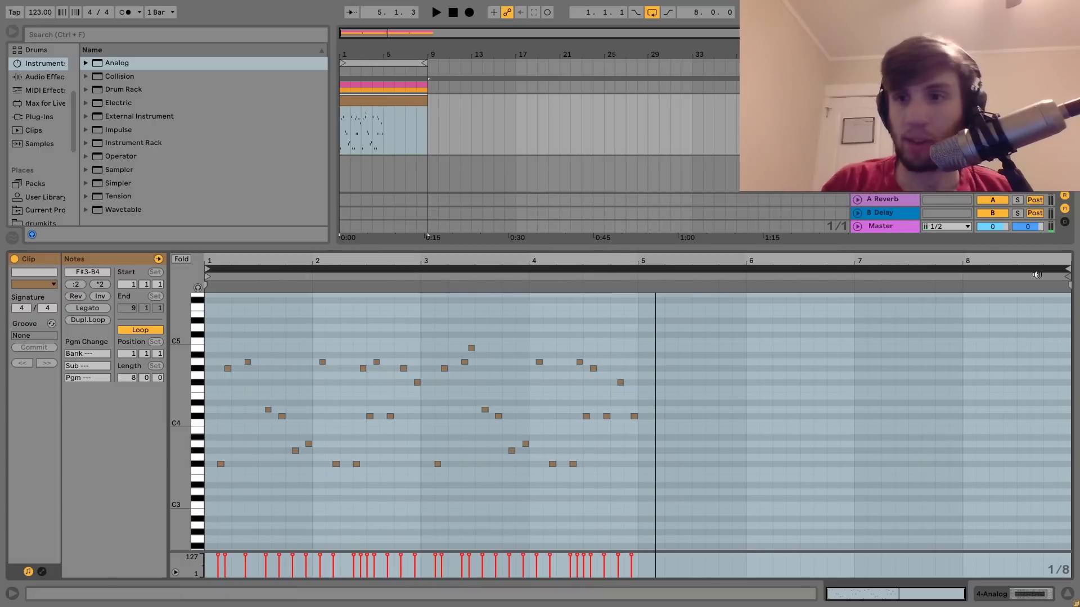
{"action": "left_click_drag", "start_coordinate": [1062, 272], "coordinate": [641, 274]}
{"action": "key", "text": "space"}
Step: Set Analog's filter 1 to 190 Hz with envelope frequency modulation of 4.00, and switch oscillator 1 to a square wave
{"action": "key", "text": "shift+Tab"}
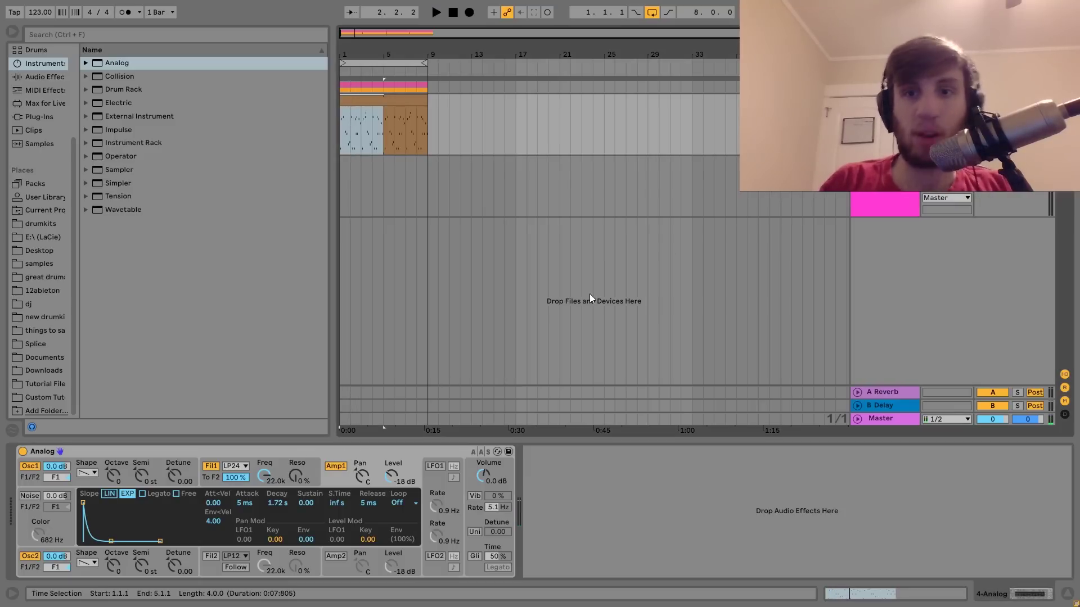
{"action": "left_click", "coordinate": [269, 477]}
{"action": "key", "text": "space"}
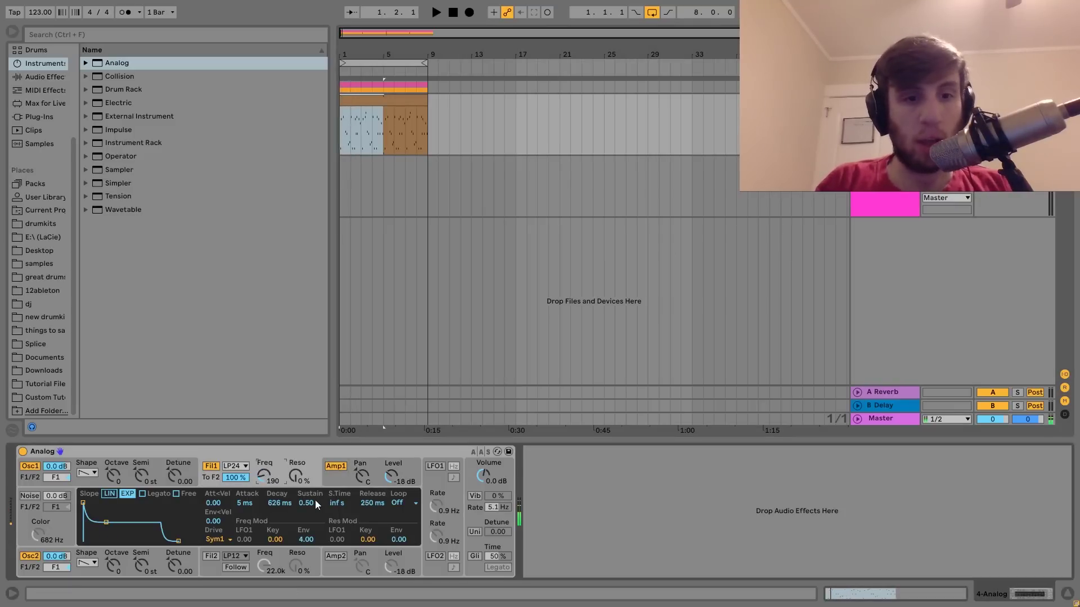
{"action": "left_click", "coordinate": [88, 473]}
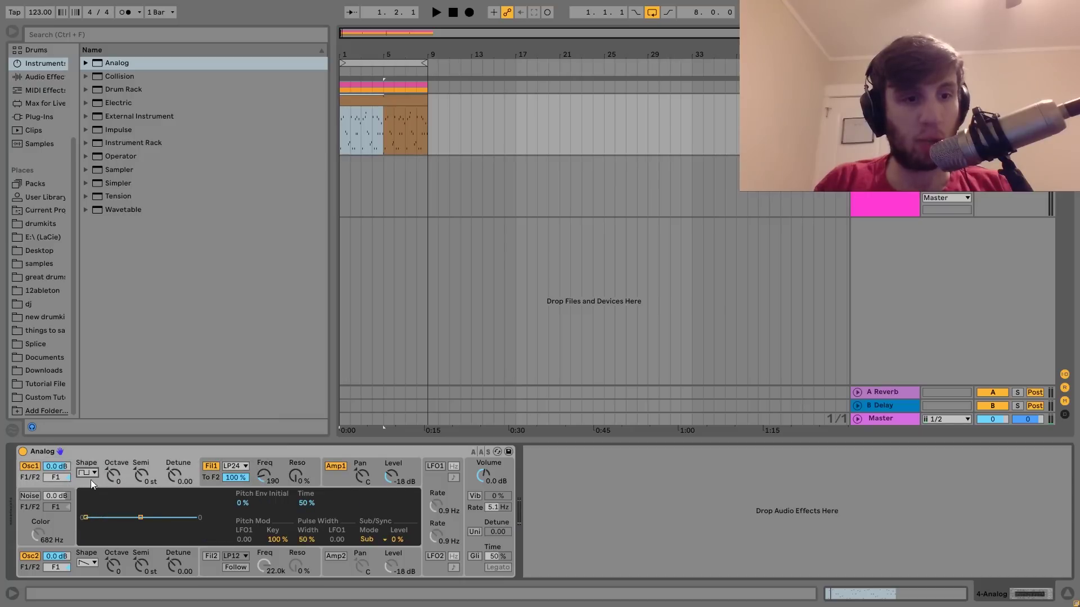
{"action": "key", "text": "space"}
Step: Adjust filter 1's envelope attack and sustain, and set the filter to 43 Hz with 16% resonance
{"action": "left_click", "coordinate": [274, 467]}
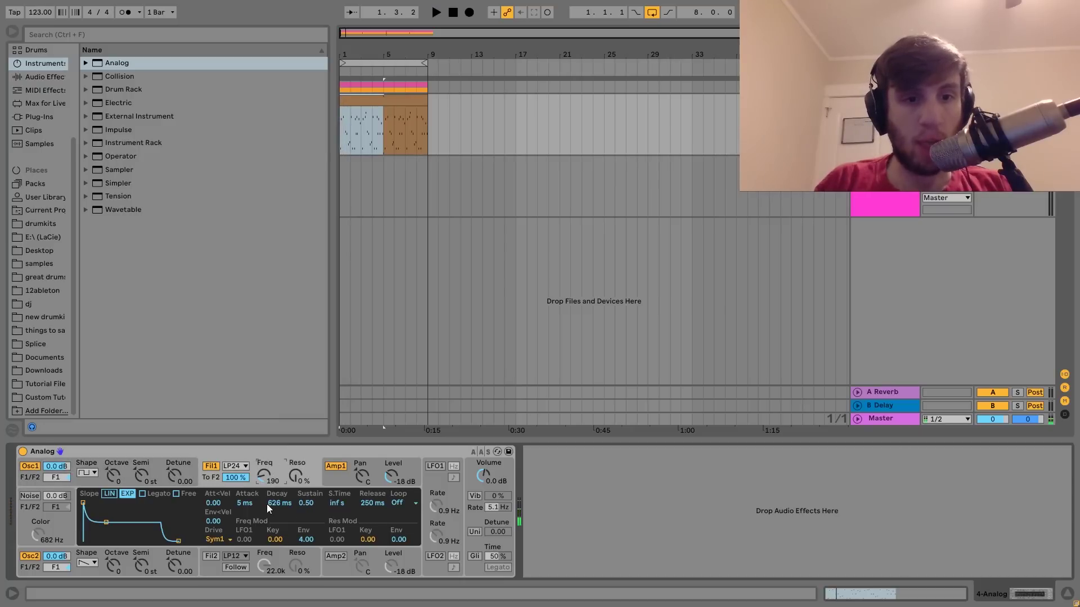
{"action": "left_click_drag", "start_coordinate": [247, 504], "coordinate": [247, 494]}
{"action": "key", "text": "space"}
{"action": "left_click_drag", "start_coordinate": [310, 503], "coordinate": [302, 469]}
Step: Set the Amp1 envelope's attack to 22 ms and its release to 14 ms
{"action": "left_click", "coordinate": [339, 478]}
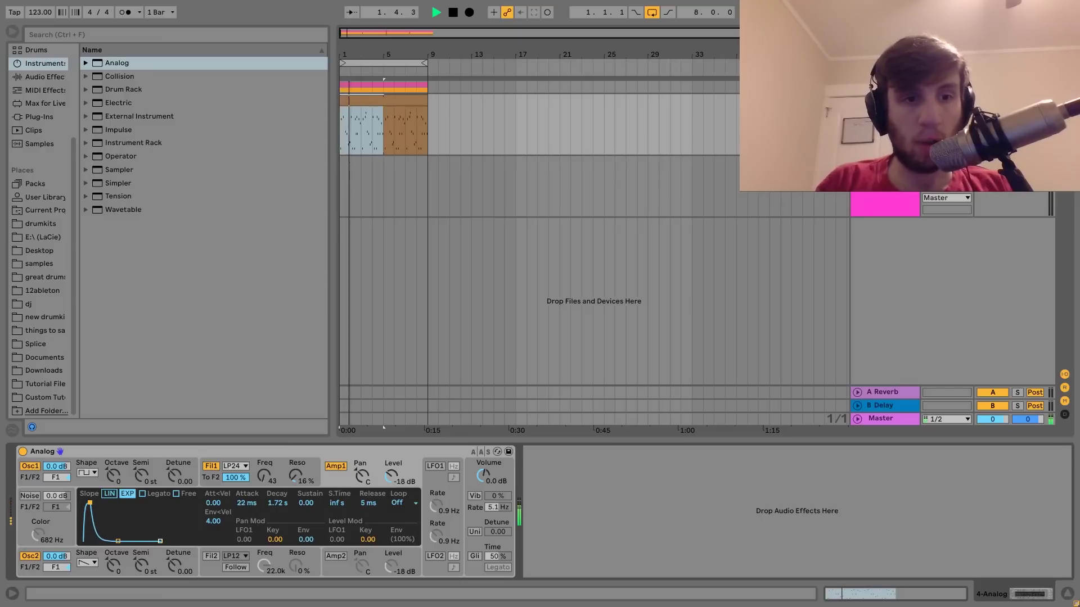
{"action": "left_click_drag", "start_coordinate": [160, 541], "coordinate": [165, 542]}
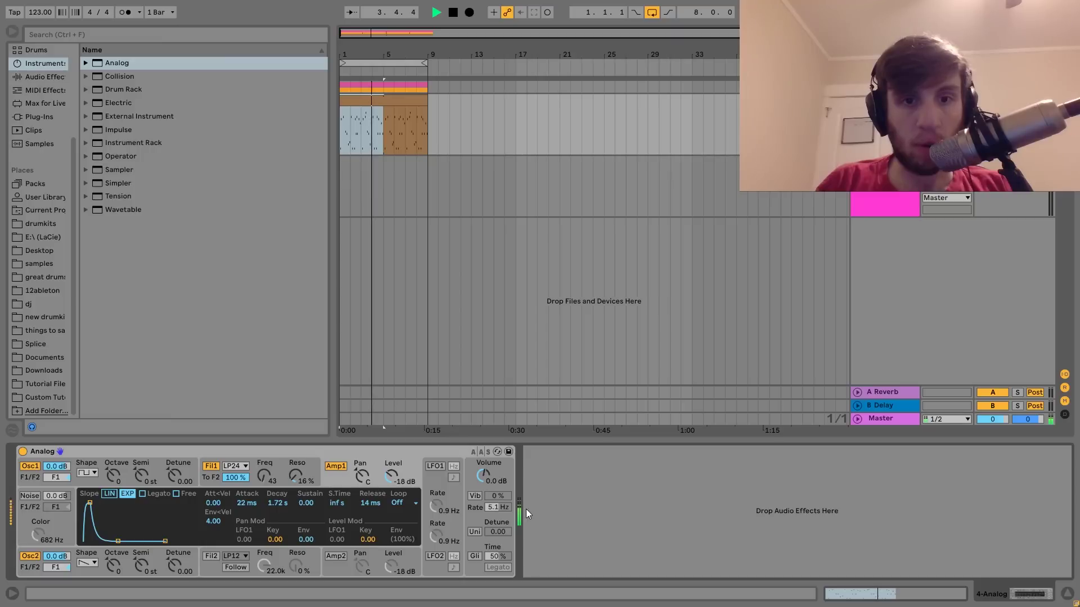
{"action": "key", "text": "space"}
Step: Enable Analog's vibrato at 43% and its unison with a detune of 22.66
{"action": "left_click", "coordinate": [467, 497]}
{"action": "left_click_drag", "start_coordinate": [498, 496], "coordinate": [498, 481]}
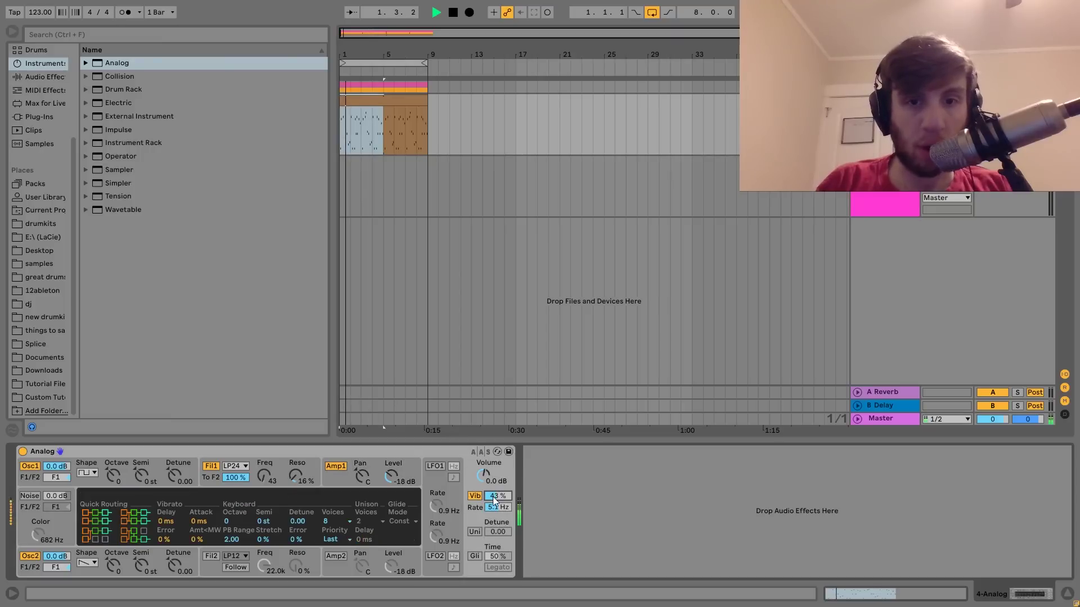
{"action": "left_click", "coordinate": [475, 532]}
{"action": "mouse_move", "coordinate": [500, 532]}
{"action": "left_mouse_down"}
{"action": "mouse_move", "coordinate": [500, 501]}
{"action": "mouse_move", "coordinate": [502, 552]}
{"action": "left_mouse_up"}
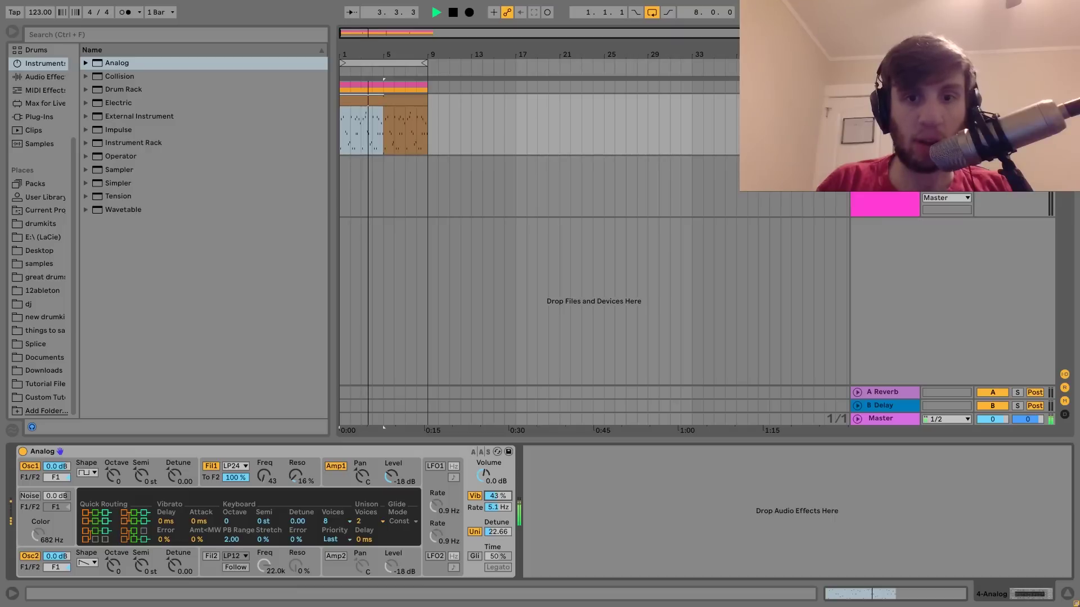
Step: Set filter 1 to 63 Hz with a 19 ms envelope attack and 8.16 envelope frequency modulation, and raise vibrato to 57%
{"action": "left_click", "coordinate": [270, 465]}
{"action": "mouse_move", "coordinate": [246, 503]}
{"action": "left_mouse_down"}
{"action": "mouse_move", "coordinate": [247, 529]}
{"action": "mouse_move", "coordinate": [248, 492]}
{"action": "mouse_move", "coordinate": [245, 504]}
{"action": "left_mouse_up"}
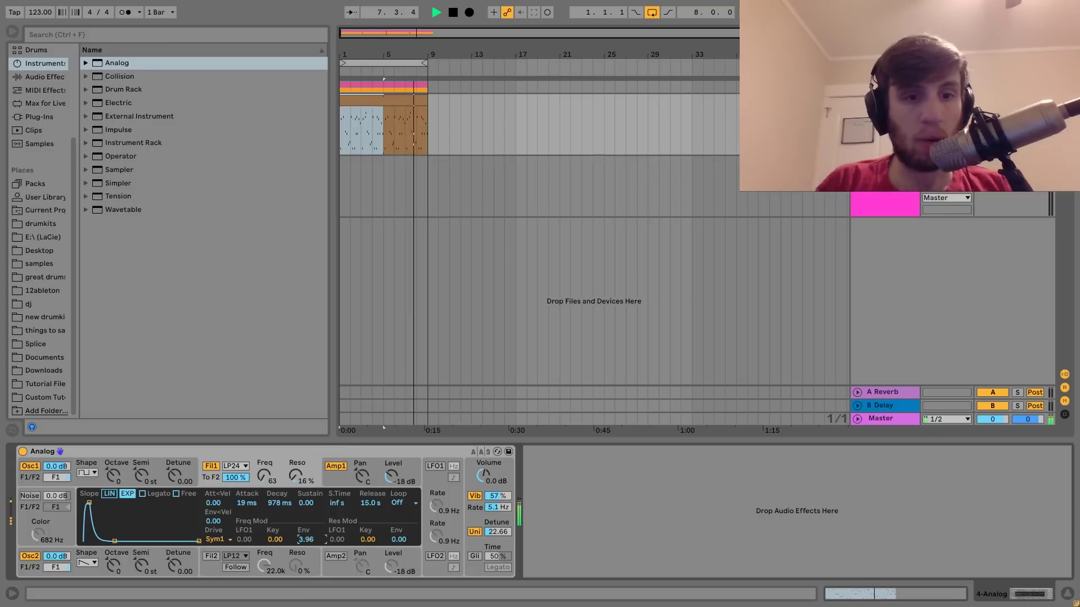
{"action": "left_click_drag", "start_coordinate": [311, 539], "coordinate": [311, 523]}
{"action": "key", "text": "space"}
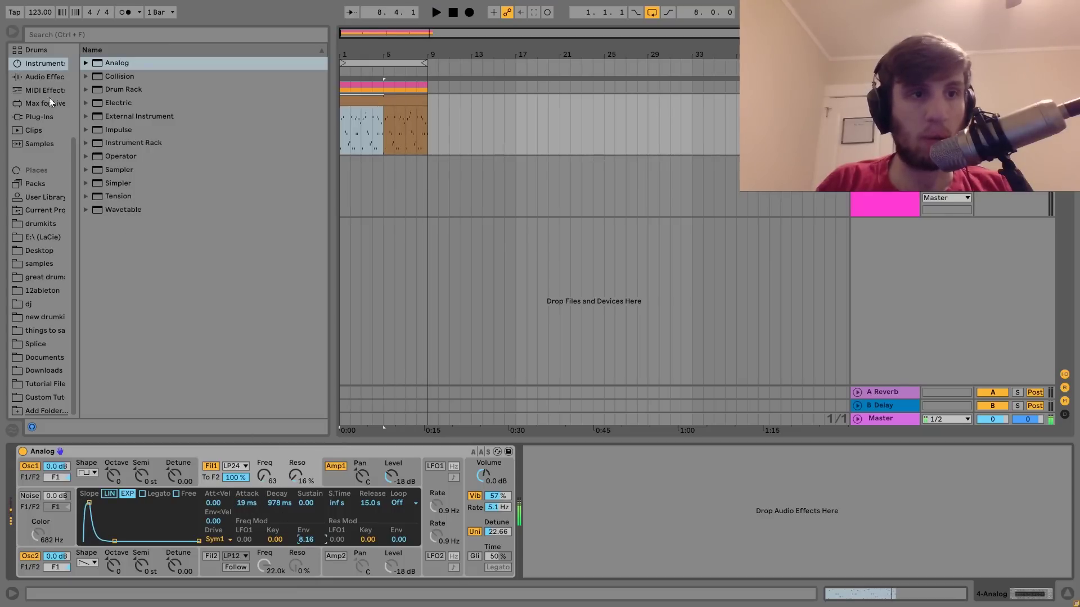
Step: Add a Chorus after Analog with a 2.83 ms modulation amount, 0.97 Hz rate and 37% dry/wet
{"action": "left_click", "coordinate": [40, 77]}
{"action": "double_click", "coordinate": [117, 125]}
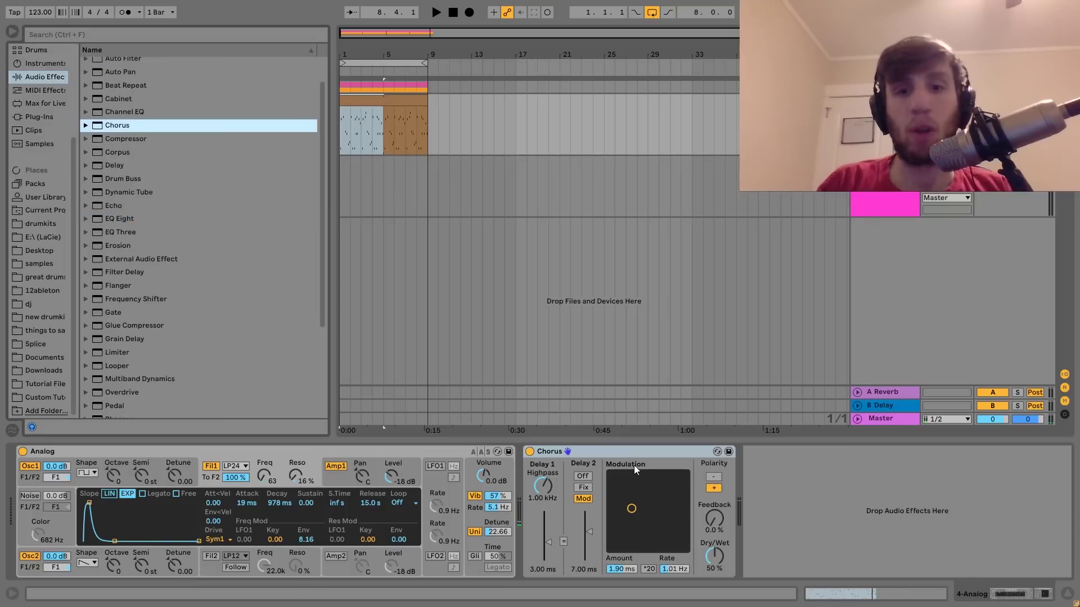
{"action": "key", "text": "space"}
{"action": "left_click_drag", "start_coordinate": [630, 499], "coordinate": [631, 499]}
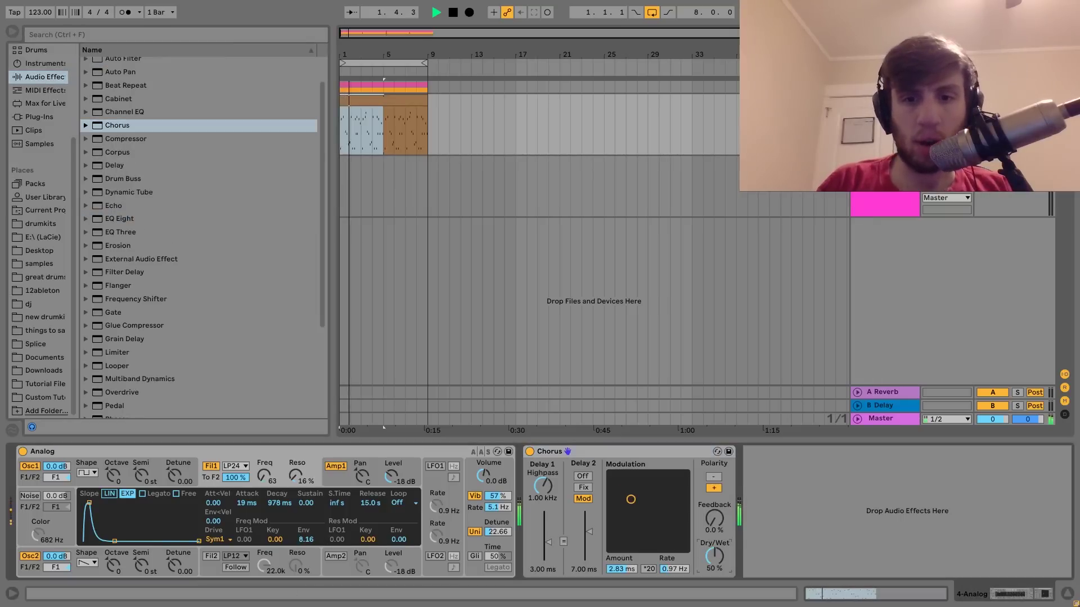
{"action": "left_click_drag", "start_coordinate": [713, 553], "coordinate": [709, 558]}
Step: Add an Echo after the Chorus and set its dry/wet to 29% during playback
{"action": "double_click", "coordinate": [115, 206]}
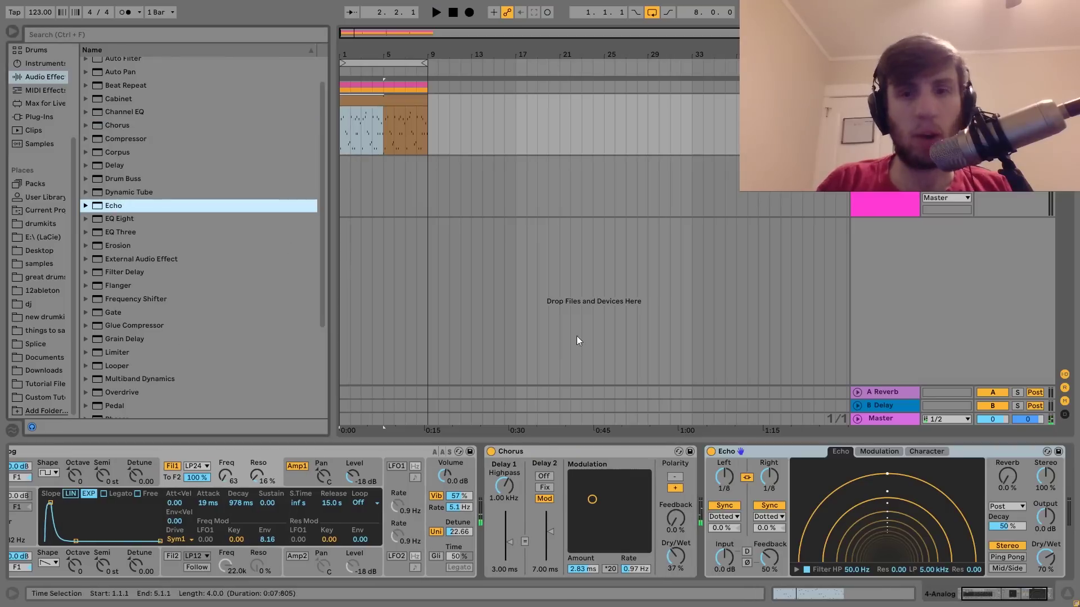
{"action": "key", "text": "space"}
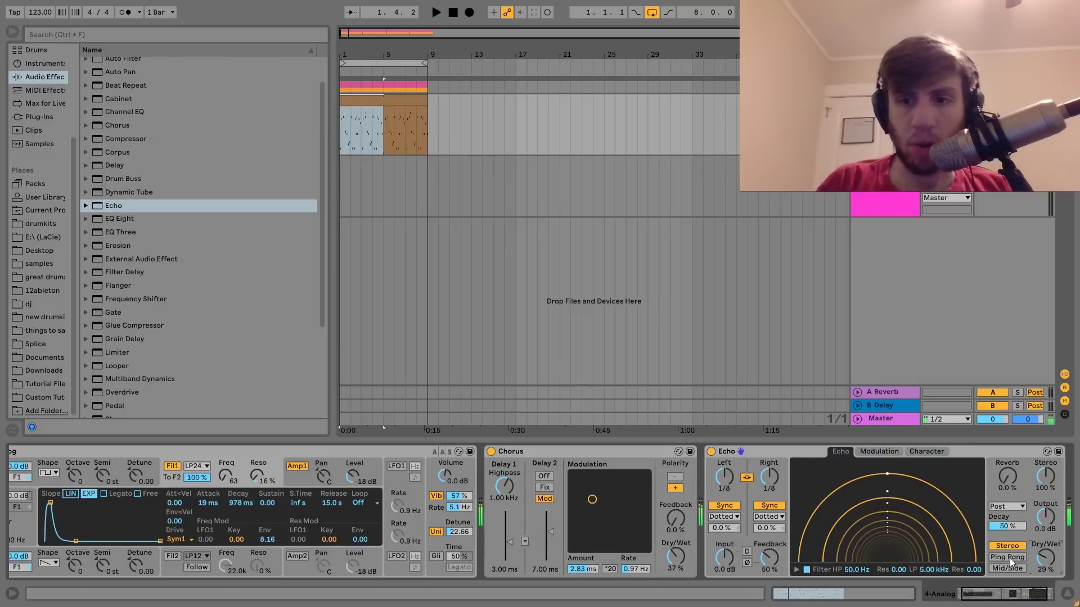
Step: Switch Echo to Ping Pong mode with 64% feedback and set its dry/wet to 17% during playback
{"action": "left_click", "coordinate": [1007, 557]}
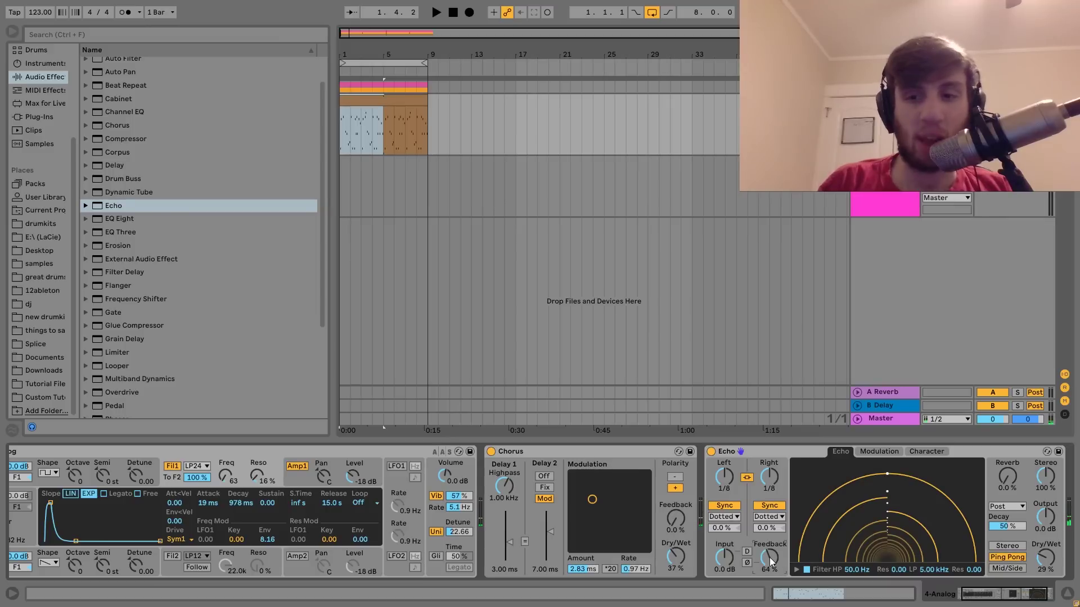
{"action": "key", "text": "space"}
{"action": "left_click_drag", "start_coordinate": [1047, 559], "coordinate": [1049, 565]}
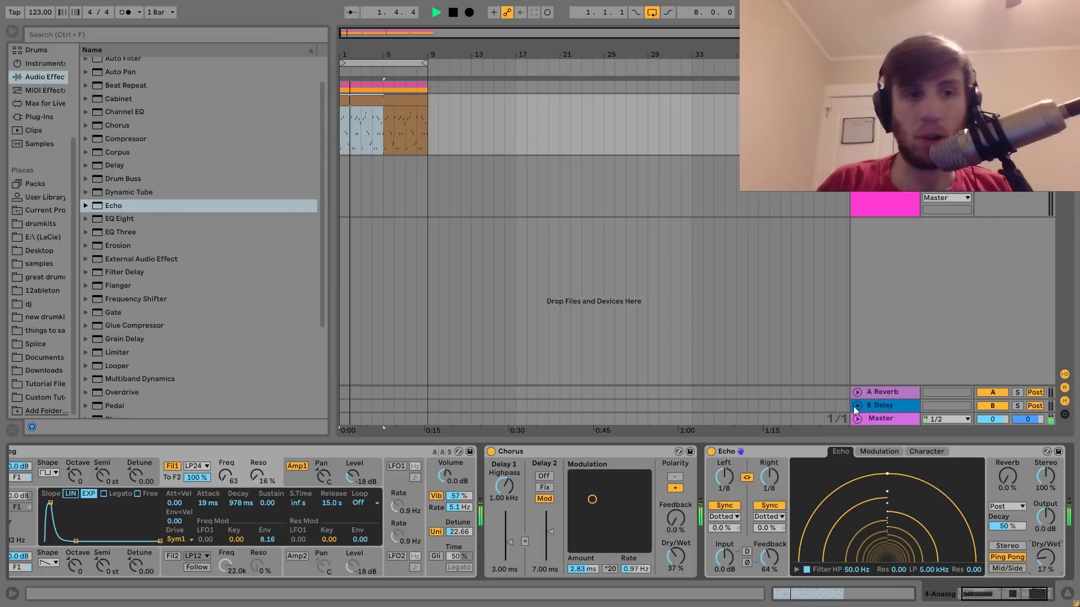
Step: Add a Reverb after the Echo with a 2.32 s decay time and 23% dry/wet
{"action": "scroll", "coordinate": [116, 329], "scroll_direction": "down", "scroll_amount": 5}
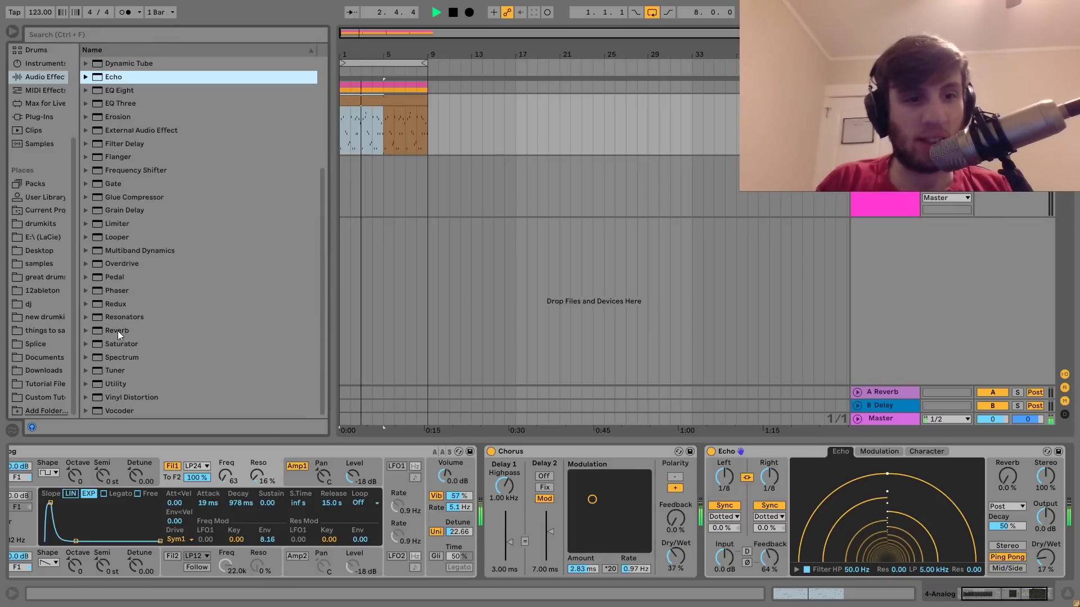
{"action": "double_click", "coordinate": [117, 331]}
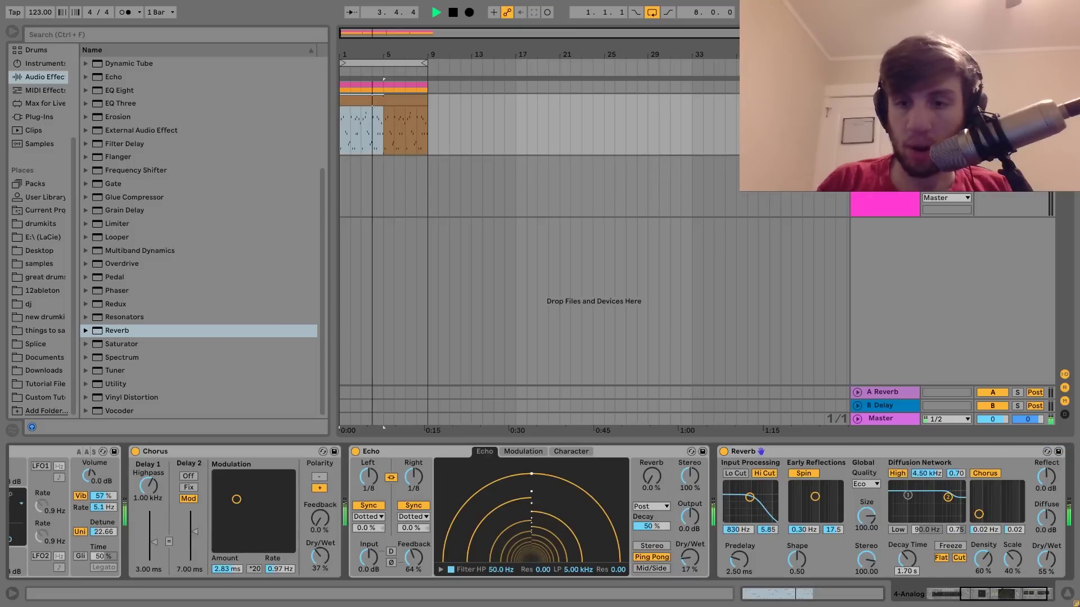
{"action": "left_click_drag", "start_coordinate": [1047, 560], "coordinate": [1048, 568]}
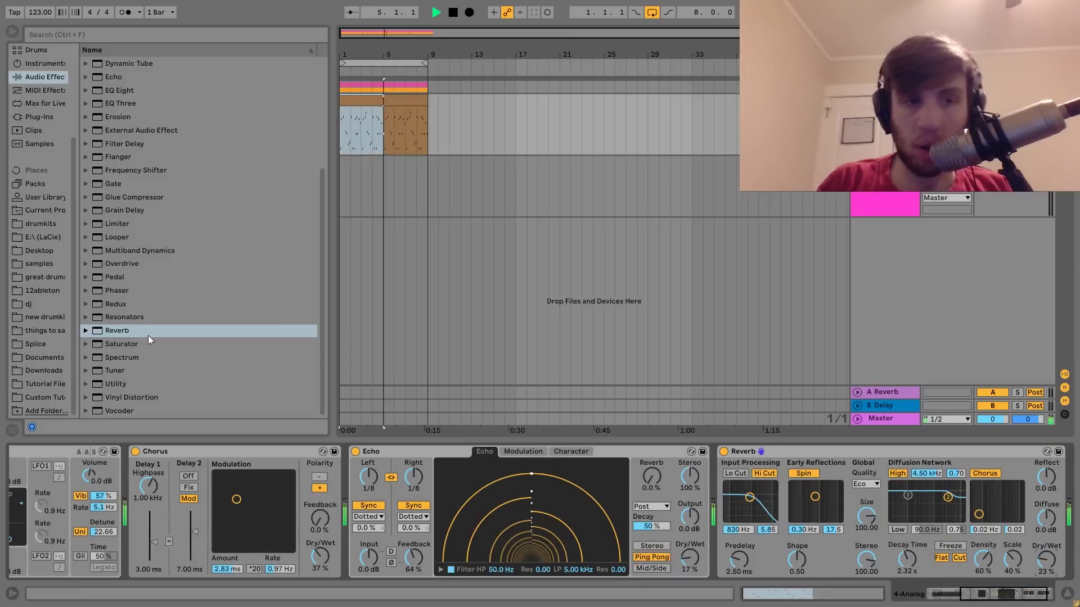
Step: Add a Drum Buss after the Reverb with 30% crunch, 20.0 kHz damp and Medium drive
{"action": "scroll", "coordinate": [135, 169], "scroll_direction": "up", "scroll_amount": 3}
{"action": "key", "text": "space"}
{"action": "double_click", "coordinate": [122, 119]}
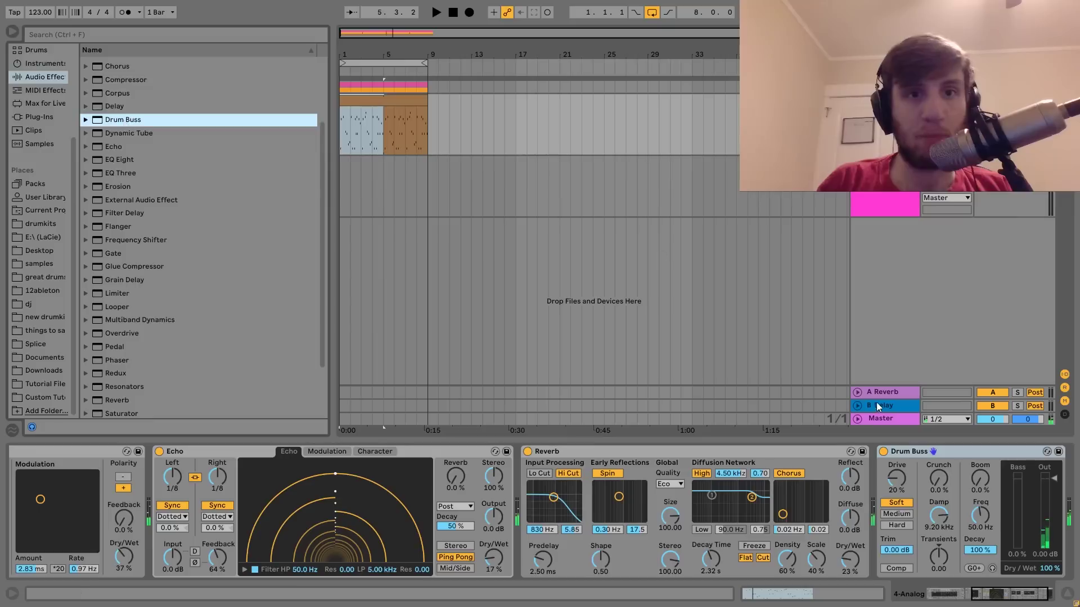
{"action": "left_click_drag", "start_coordinate": [949, 494], "coordinate": [949, 478]}
{"action": "key", "text": "space"}
{"action": "left_click_drag", "start_coordinate": [939, 516], "coordinate": [936, 500]}
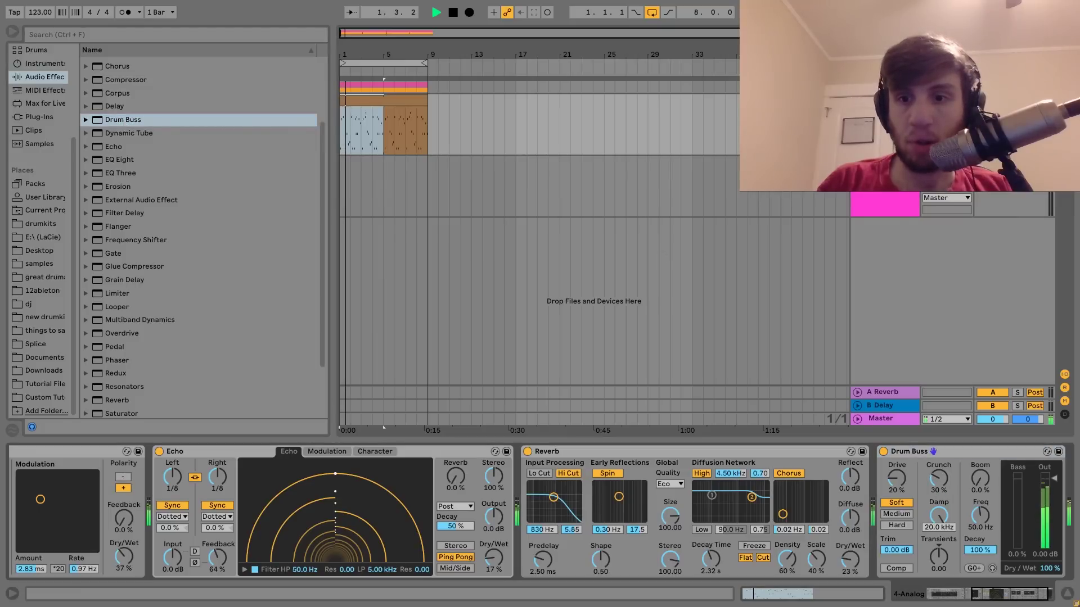
{"action": "left_click", "coordinate": [897, 514]}
{"action": "key", "text": "space"}
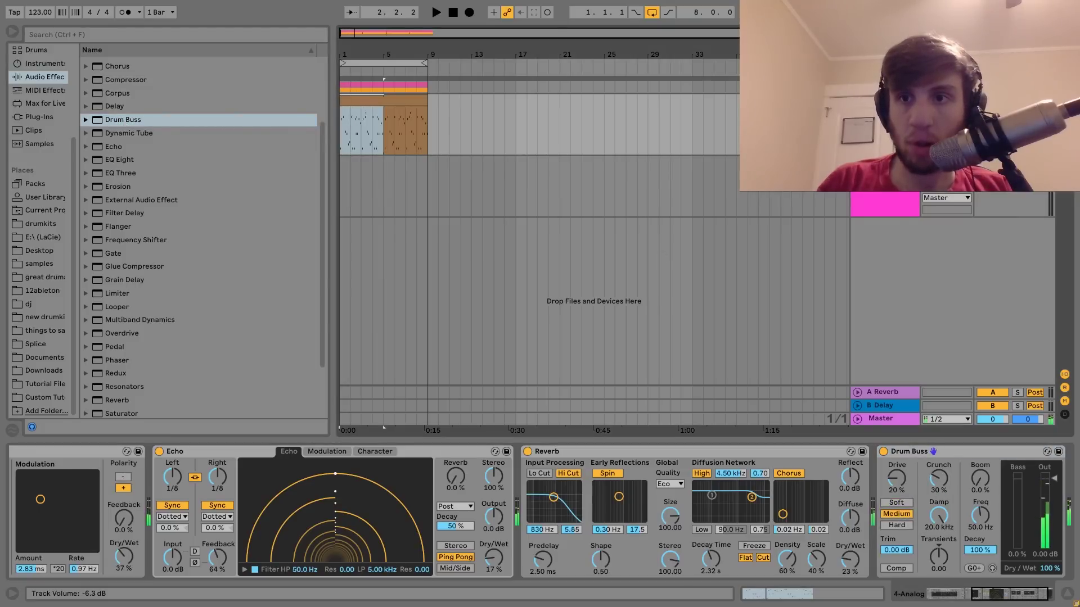
Step: Try Analog with filter 1 at 48 Hz and oscillator 1 at octave -1 during playback
{"action": "scroll", "coordinate": [643, 481], "scroll_direction": "left", "scroll_amount": 5}
{"action": "key", "text": "space"}
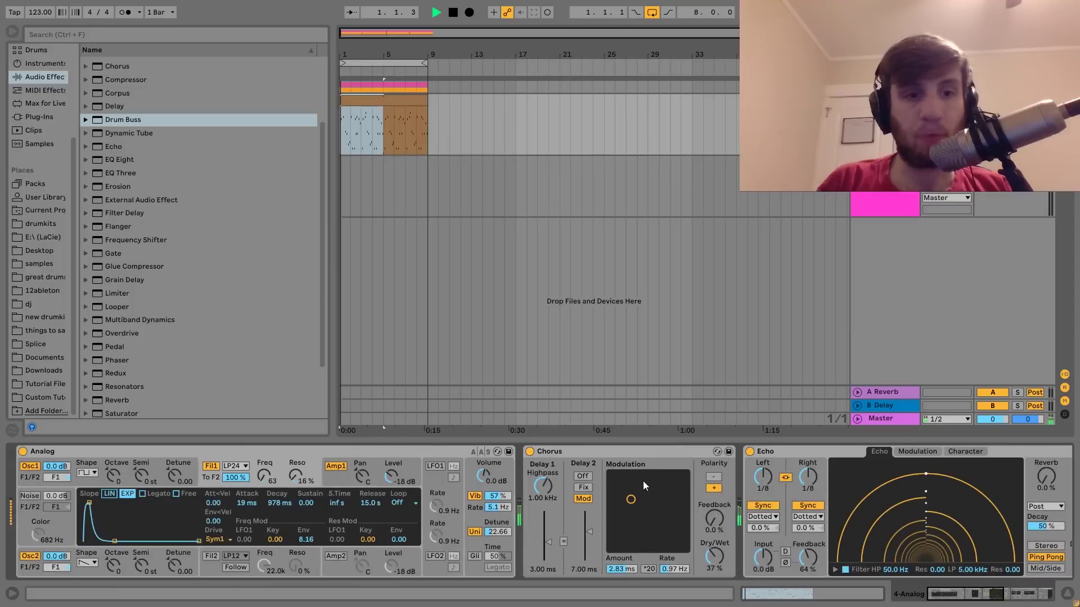
{"action": "left_click_drag", "start_coordinate": [268, 480], "coordinate": [260, 471]}
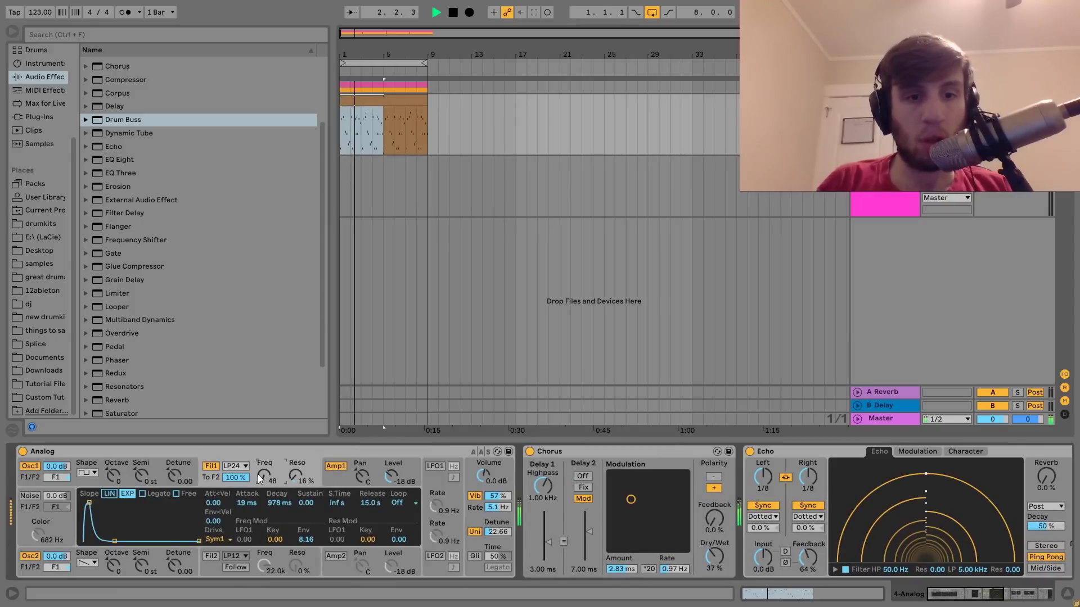
{"action": "left_click", "coordinate": [115, 477]}
{"action": "key", "text": "space"}
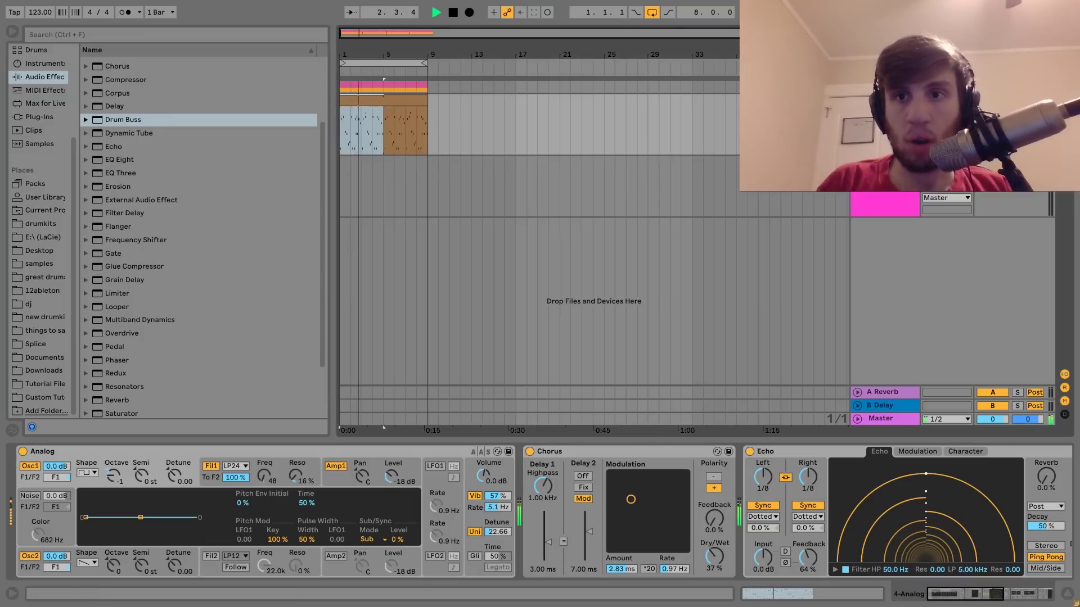
Step: Add an EQ Eight after the Drum Buss and make band 1 a low cut
{"action": "key", "text": "space"}
{"action": "double_click", "coordinate": [118, 160]}
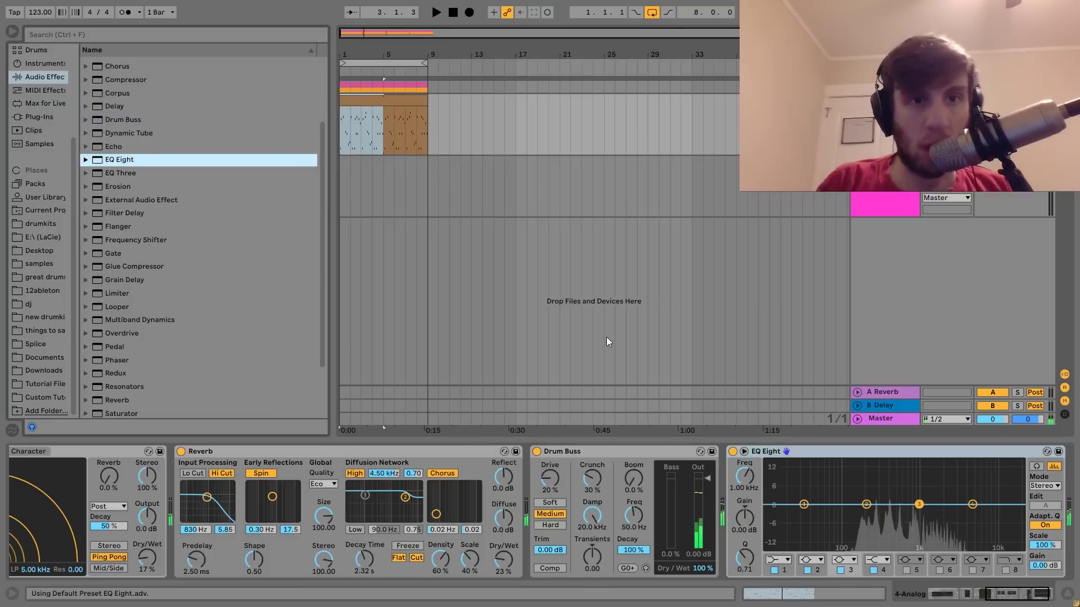
{"action": "left_click", "coordinate": [778, 561]}
{"action": "left_click", "coordinate": [779, 486]}
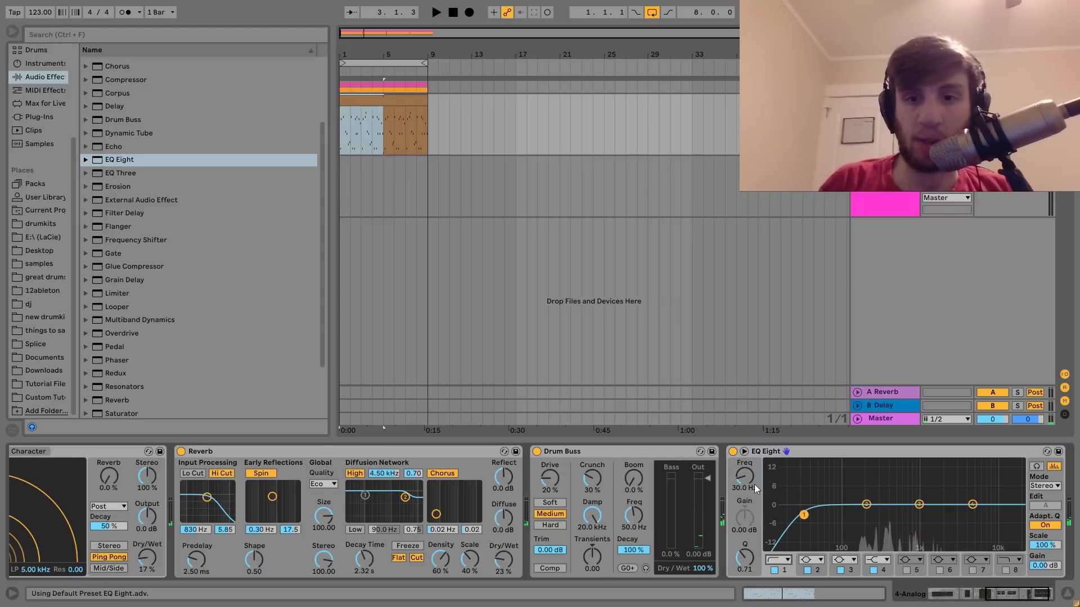
Step: Shape the EQ Eight curve with a higher low cut, a low-mid dip on band 3 and a high-end boost on band 4
{"action": "key", "text": "space"}
{"action": "left_click_drag", "start_coordinate": [804, 515], "coordinate": [852, 515]}
{"action": "left_click_drag", "start_coordinate": [919, 505], "coordinate": [882, 519]}
{"action": "left_click_drag", "start_coordinate": [744, 557], "coordinate": [745, 523]}
{"action": "left_click_drag", "start_coordinate": [972, 504], "coordinate": [979, 492]}
Step: Set Analog's oscillator 2 to octave 1 and oscillator 1 to octave 0
{"action": "scroll", "coordinate": [550, 545], "scroll_direction": "up", "scroll_amount": 5}
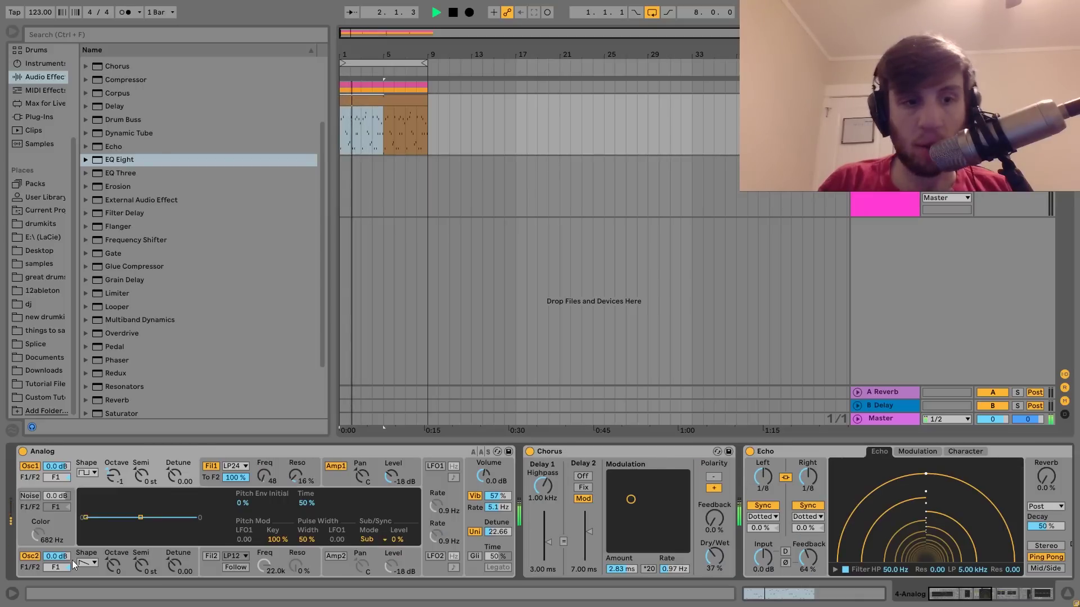
{"action": "left_click_drag", "start_coordinate": [117, 564], "coordinate": [117, 557]}
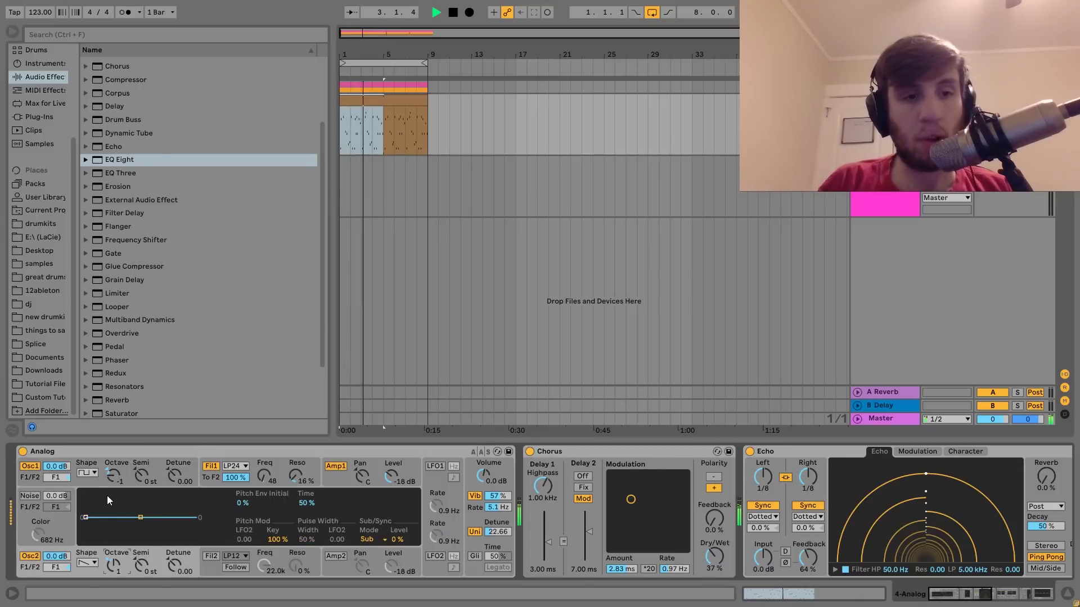
{"action": "left_click", "coordinate": [113, 479]}
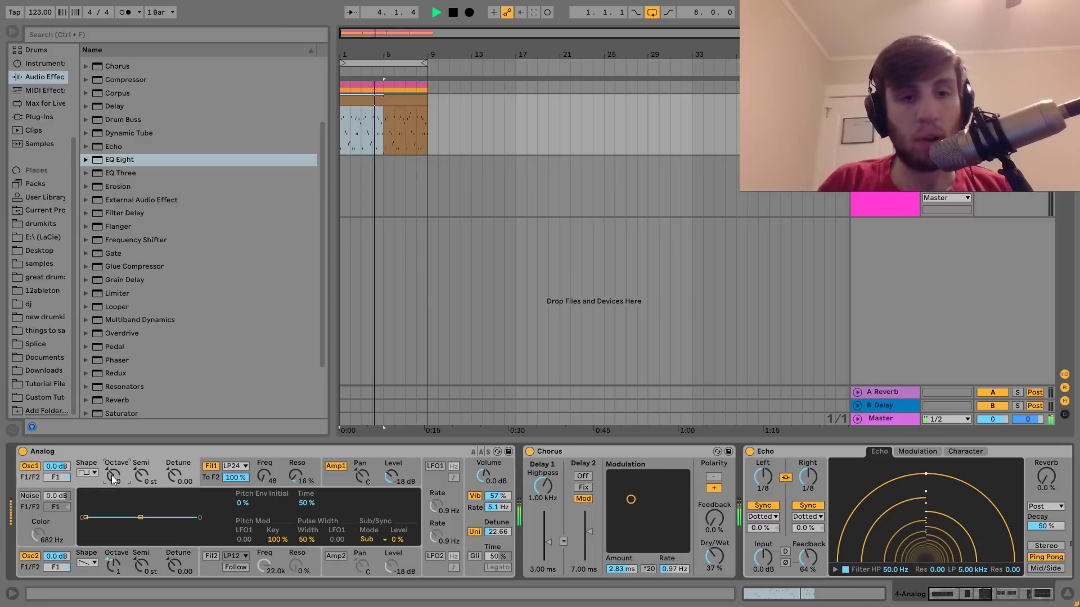
Step: Sweep Analog's filter 1 frequency during playback and set it to 51 Hz
{"action": "left_click", "coordinate": [264, 475]}
{"action": "left_click_drag", "start_coordinate": [261, 474], "coordinate": [261, 476]}
{"action": "key", "text": "space"}
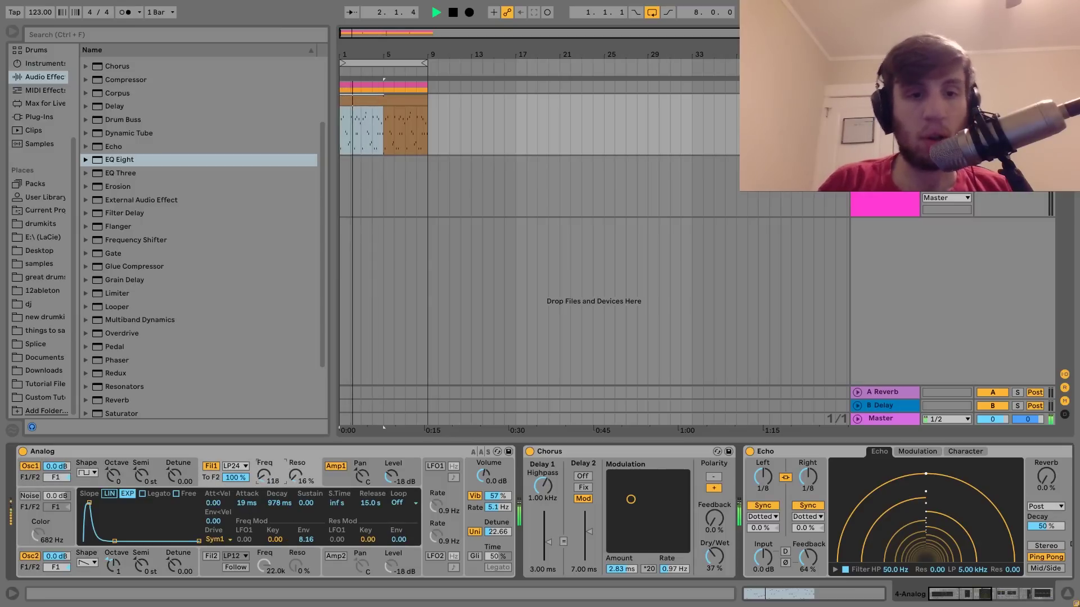
{"action": "left_click_drag", "start_coordinate": [261, 475], "coordinate": [261, 480]}
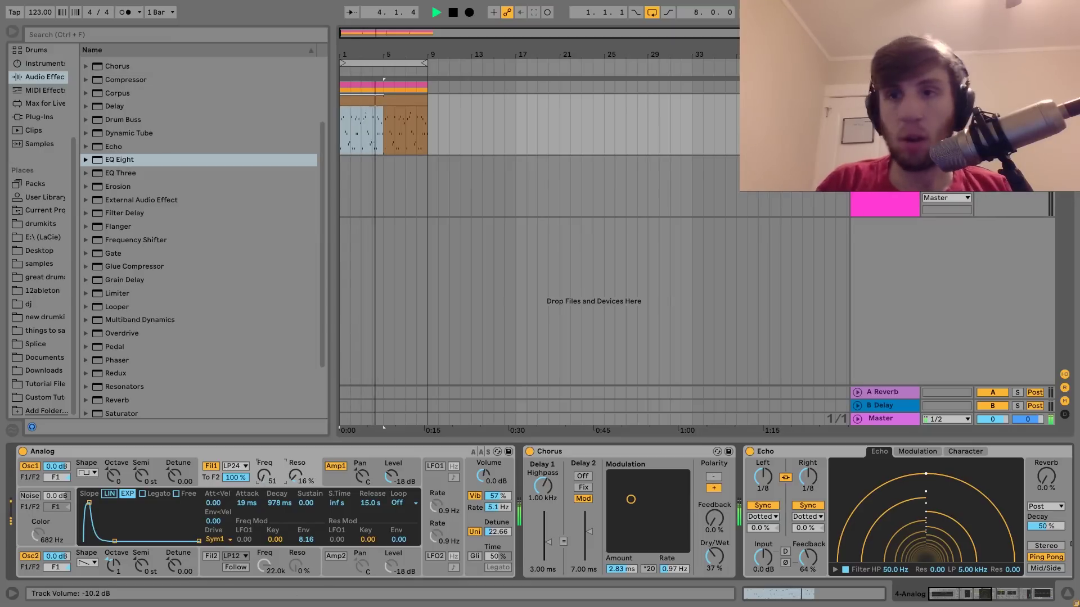
{"action": "key", "text": "space"}
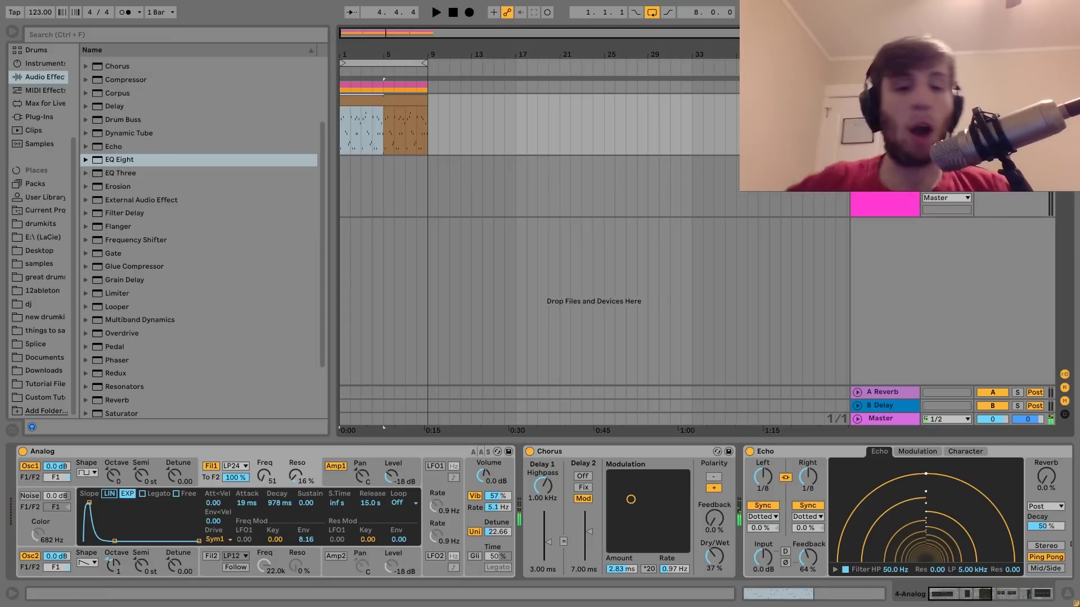
Step: Insert a MIDI track with Operator and create an empty eight-bar MIDI clip on it
{"action": "key", "text": "ctrl+shift+t"}
{"action": "left_click", "coordinate": [45, 63]}
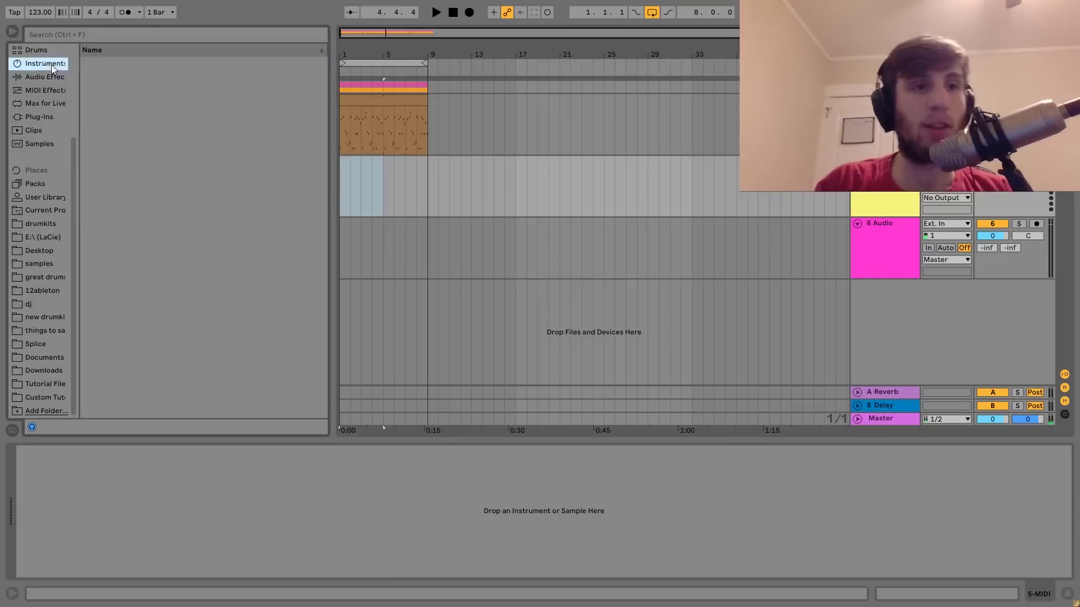
{"action": "left_click", "coordinate": [120, 156]}
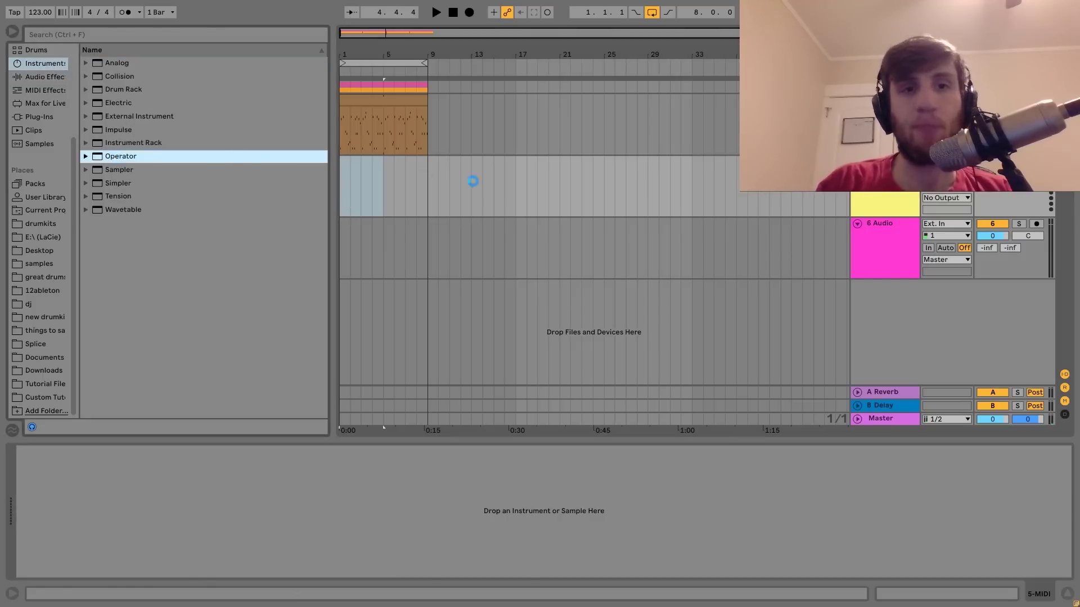
{"action": "left_click_drag", "start_coordinate": [430, 197], "coordinate": [339, 197]}
{"action": "key", "text": "ctrl+shift+m"}
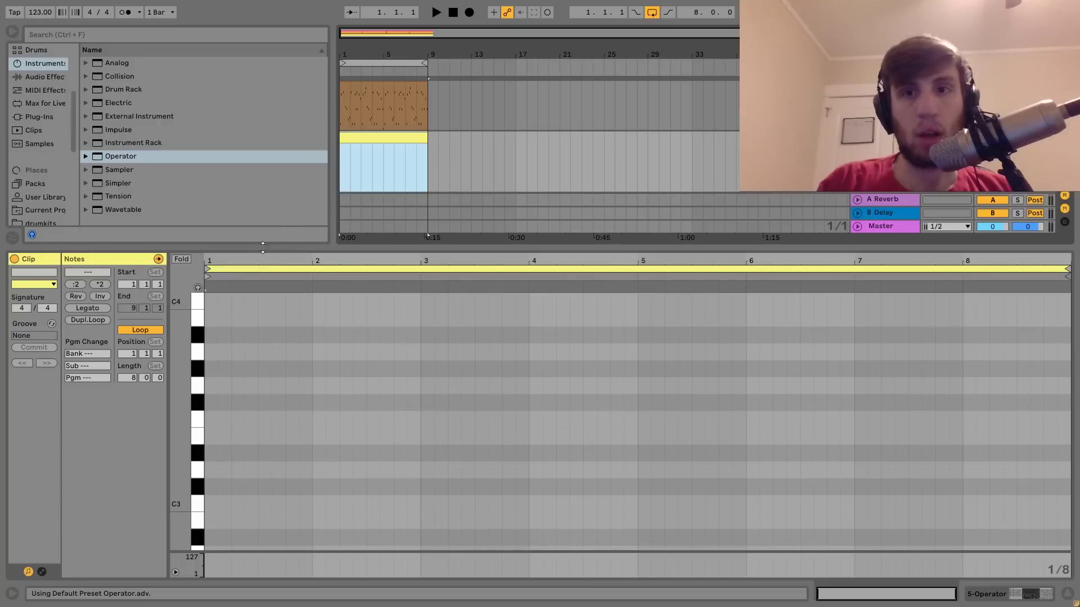
Step: Enter an F#3, C#4 and A4 chord at bar 1, building the A4 by raising A3 one octave
{"action": "double_click", "coordinate": [212, 402]}
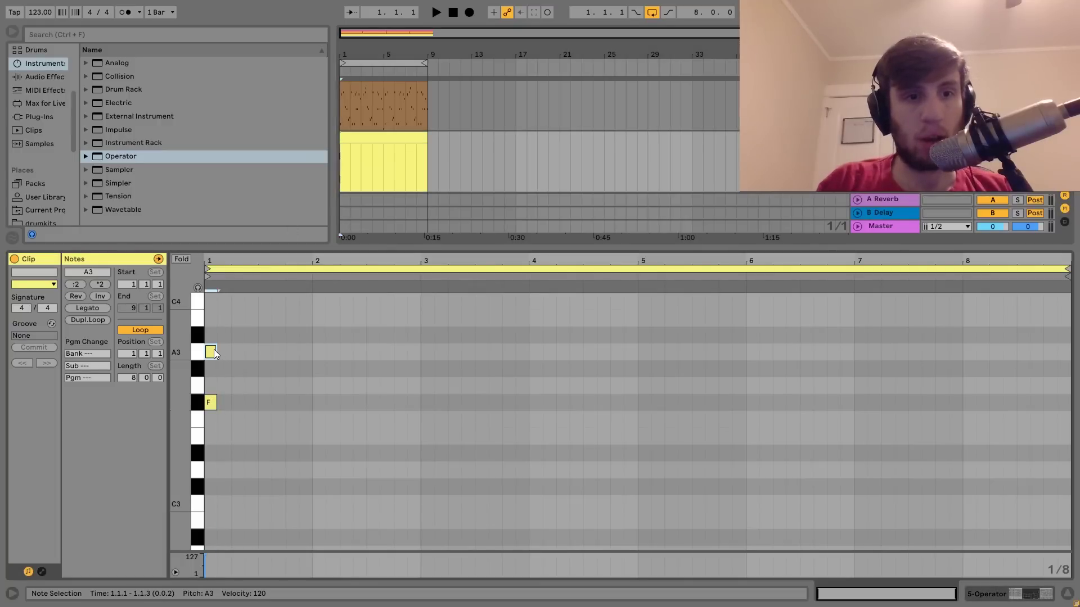
{"action": "double_click", "coordinate": [210, 306]}
{"action": "key", "text": "Up"}
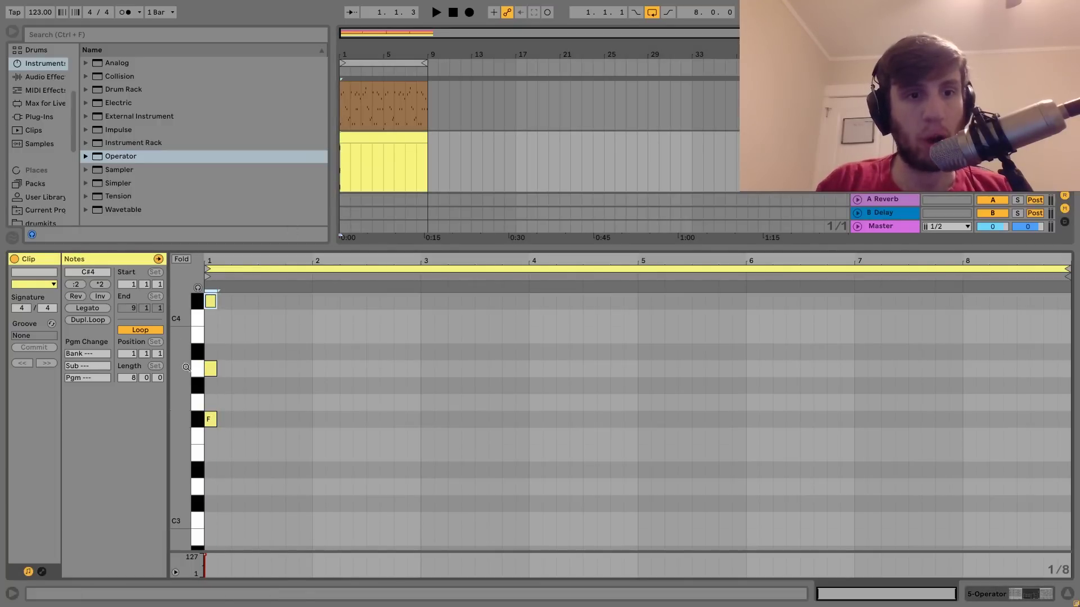
{"action": "left_click_drag", "start_coordinate": [186, 367], "coordinate": [171, 369]}
{"action": "left_click", "coordinate": [207, 369]}
{"action": "key", "text": "shift+Up"}
Step: Lengthen all three chord notes to two full bars, ending at the start of bar 3
{"action": "key", "text": "ctrl+a"}
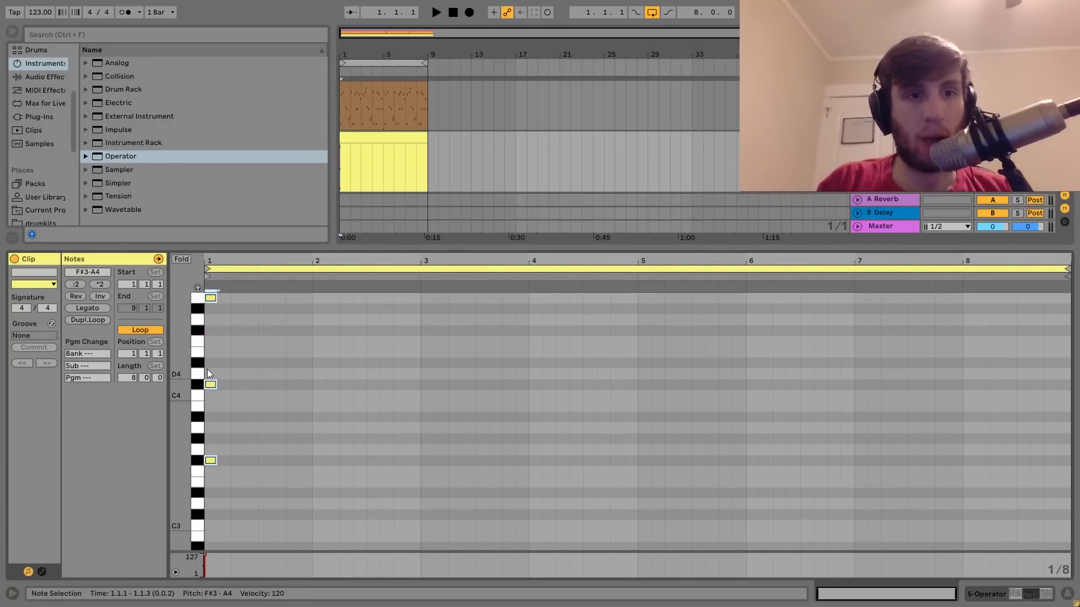
{"action": "key", "text": "shift+Right"}
{"action": "key", "text": "shift+Right"}
{"action": "key", "text": "shift+Right"}
{"action": "key", "text": "shift+Right"}
{"action": "key", "text": "shift+Right"}
{"action": "key", "text": "shift+Right"}
{"action": "key", "text": "shift+Right"}
{"action": "key", "text": "shift+Right"}
{"action": "key", "text": "shift+Right"}
{"action": "key", "text": "shift+Right"}
{"action": "key", "text": "shift+Right"}
{"action": "key", "text": "shift+Right"}
{"action": "key", "text": "shift+Right"}
{"action": "key", "text": "shift+Right"}
{"action": "key", "text": "shift+Right"}
{"action": "key", "text": "shift+Right"}
{"action": "key", "text": "space"}
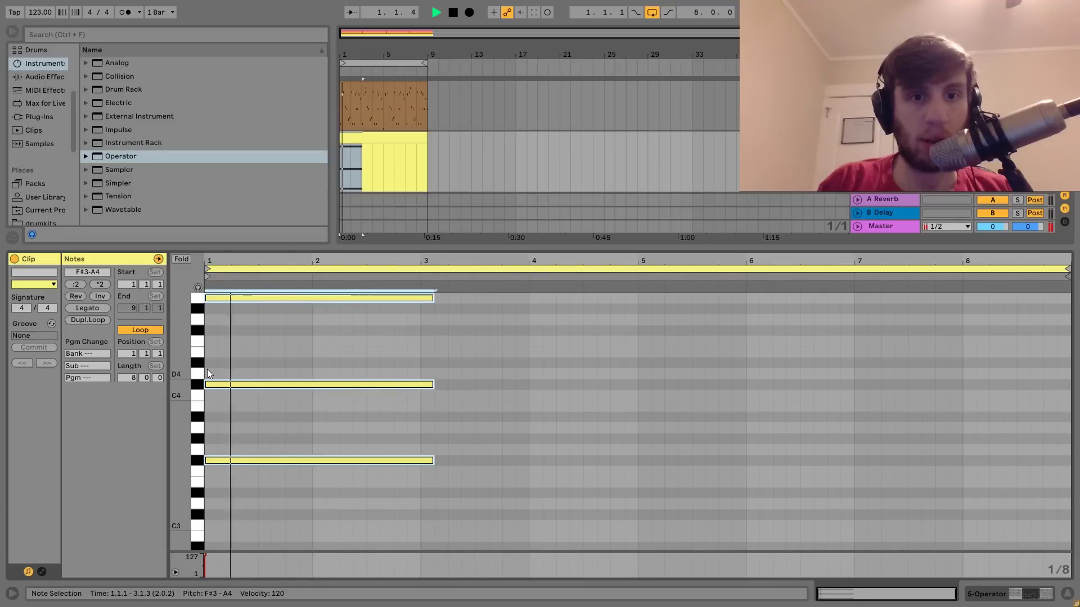
{"action": "key", "text": "shift+Left"}
Step: Duplicate the two-bar A4 note to bar 3 and raise the copy two semitones to B4
{"action": "left_click", "coordinate": [305, 332]}
{"action": "left_click", "coordinate": [311, 299]}
{"action": "key", "text": "ctrl+d"}
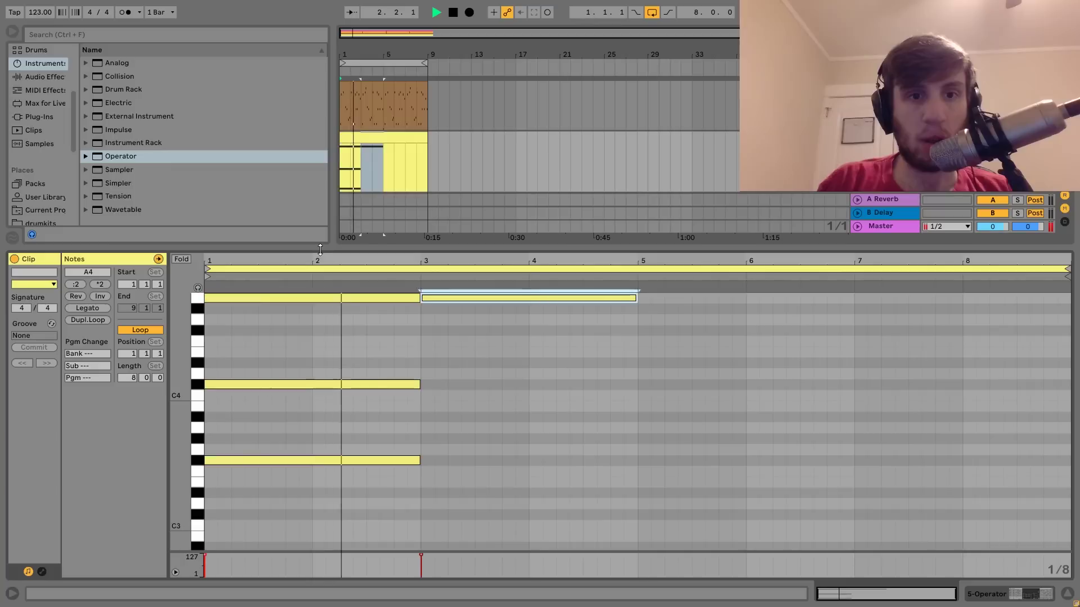
{"action": "key", "text": "Up"}
{"action": "key", "text": "Up"}
Step: Extend the F#3 and C#4 notes to four bars, ending at the start of bar 5
{"action": "left_click", "coordinate": [361, 406]}
{"action": "key", "text": "space"}
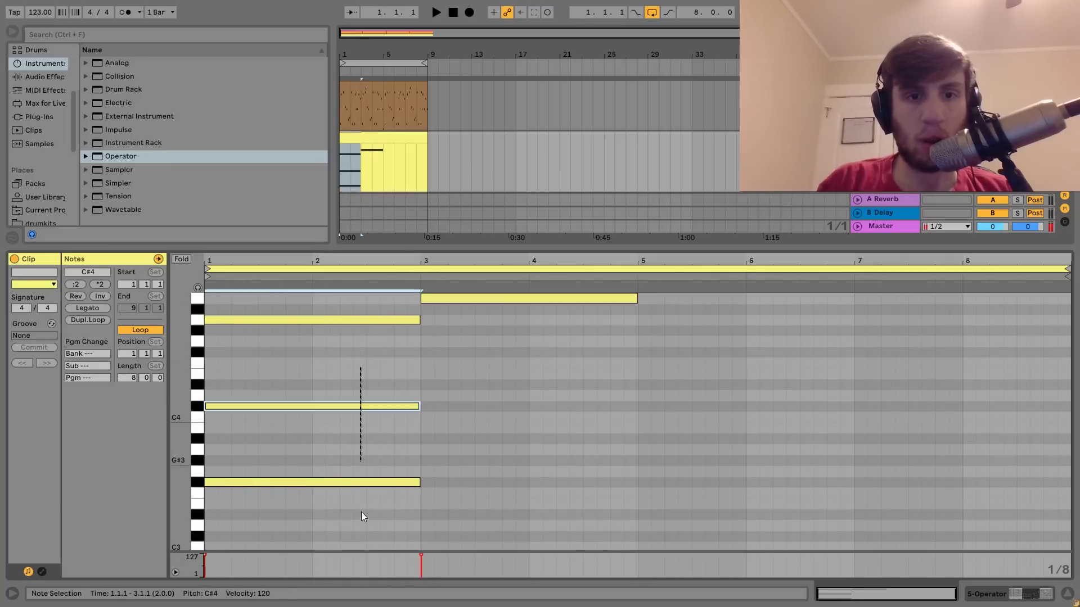
{"action": "key", "text": "shift+alt+Down"}
{"action": "key", "text": "space"}
{"action": "key", "text": "shift+Right"}
{"action": "key", "text": "shift+Right"}
{"action": "key", "text": "shift+Right"}
{"action": "key", "text": "shift+Right"}
{"action": "key", "text": "shift+Right"}
{"action": "key", "text": "shift+Right"}
{"action": "key", "text": "shift+Right"}
{"action": "key", "text": "shift+Right"}
{"action": "key", "text": "shift+Right"}
{"action": "key", "text": "shift+Right"}
{"action": "key", "text": "shift+Right"}
{"action": "key", "text": "shift+Right"}
{"action": "key", "text": "shift+Right"}
{"action": "key", "text": "shift+Right"}
{"action": "key", "text": "shift+Right"}
{"action": "key", "text": "shift+Right"}
{"action": "key", "text": "shift+Right"}
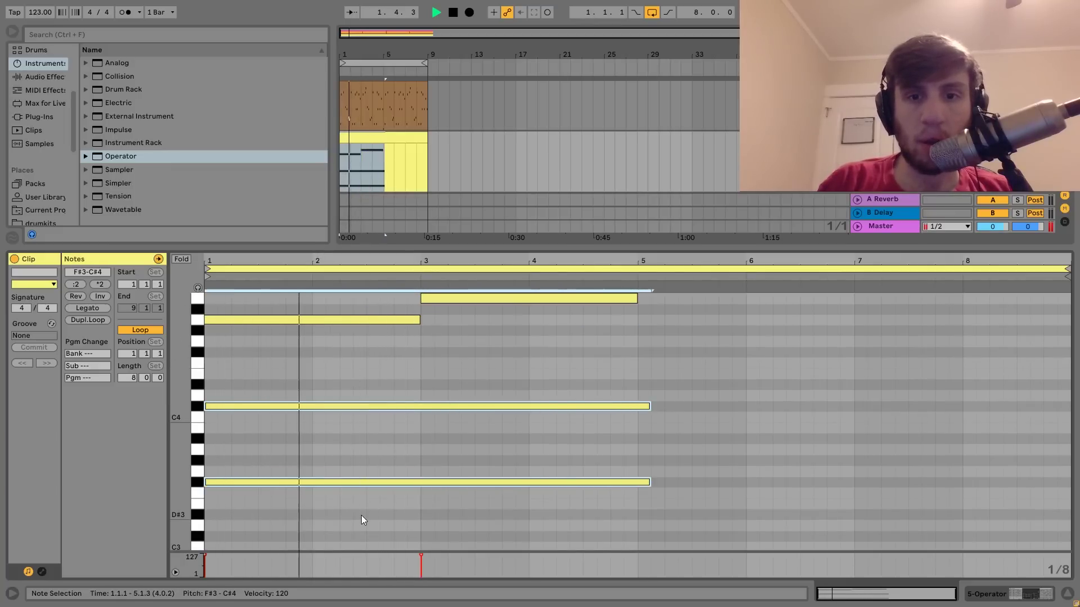
{"action": "key", "text": "shift+Left"}
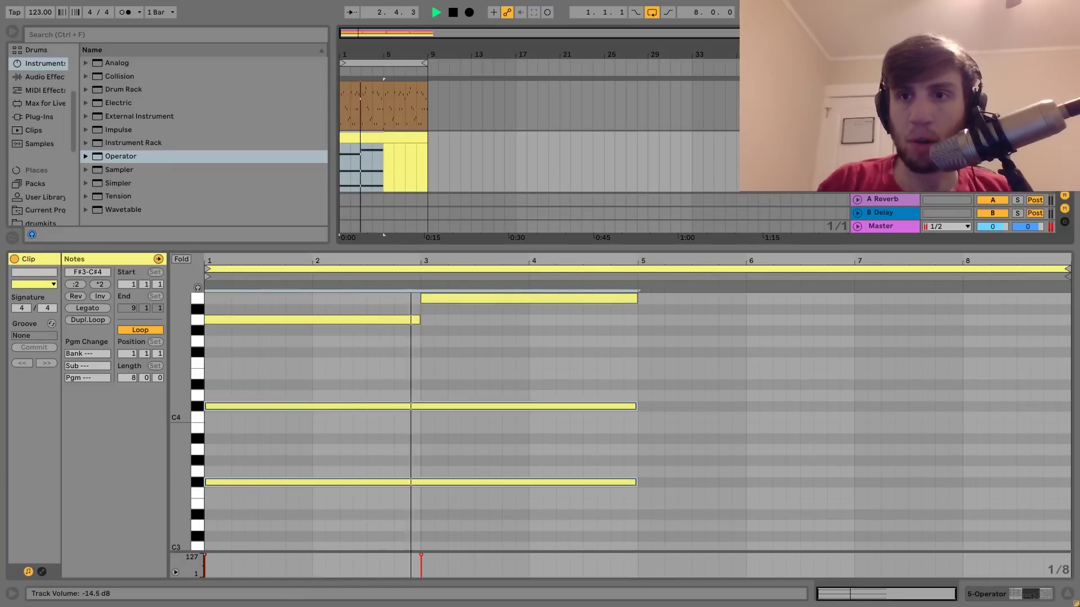
Step: Add a one-bar G#4 note at bar 4 and play the chords back
{"action": "double_click", "coordinate": [535, 330]}
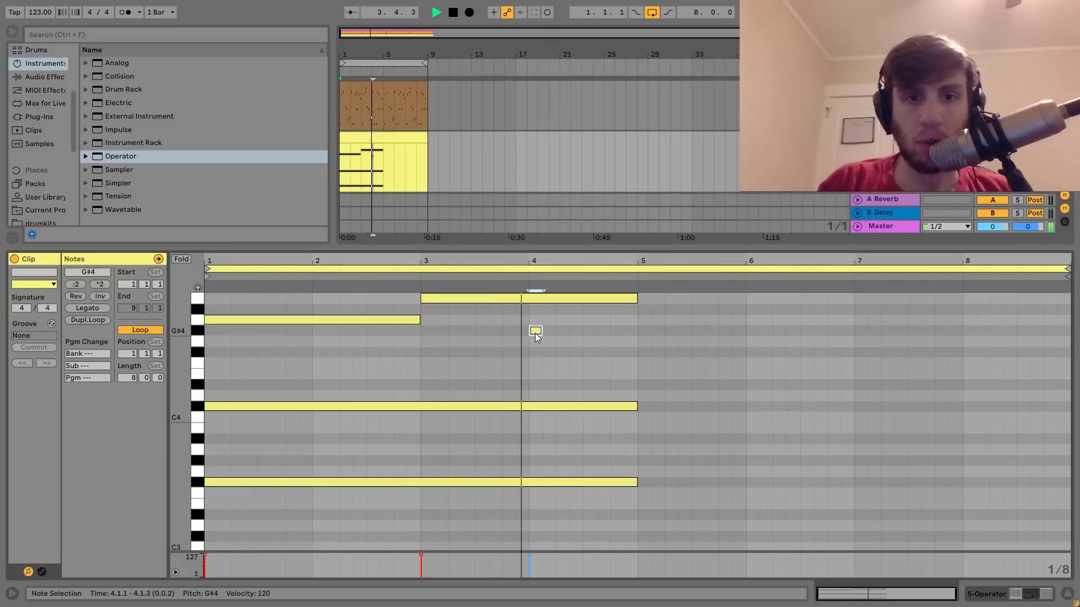
{"action": "key", "text": "shift+Right"}
{"action": "key", "text": "shift+Right"}
{"action": "key", "text": "shift+Right"}
{"action": "key", "text": "shift+Right"}
{"action": "key", "text": "shift+Right"}
{"action": "key", "text": "shift+Right"}
{"action": "key", "text": "shift+Right"}
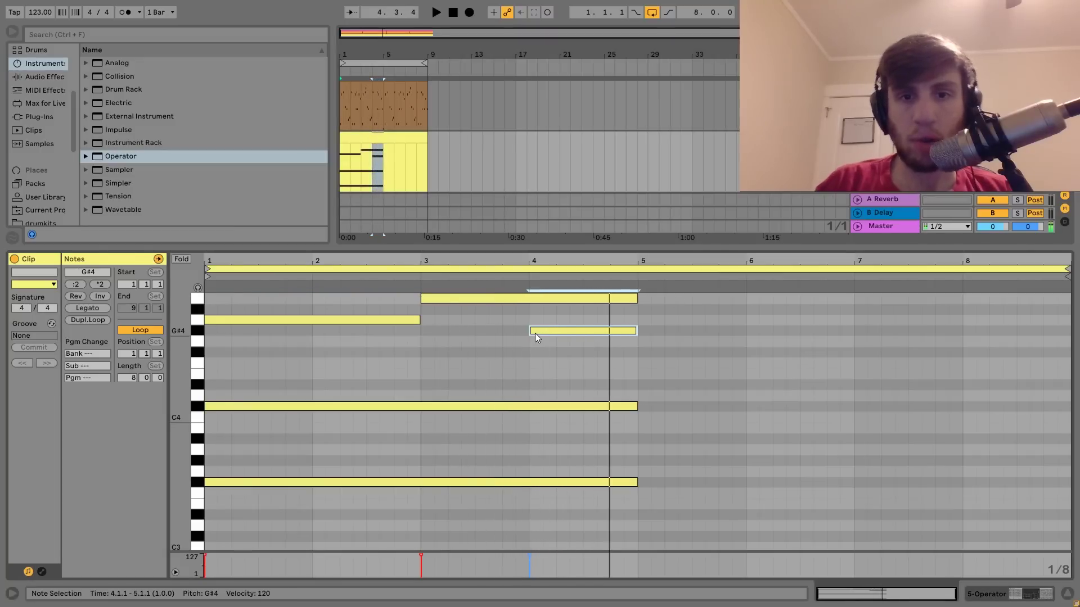
{"action": "key", "text": "space"}
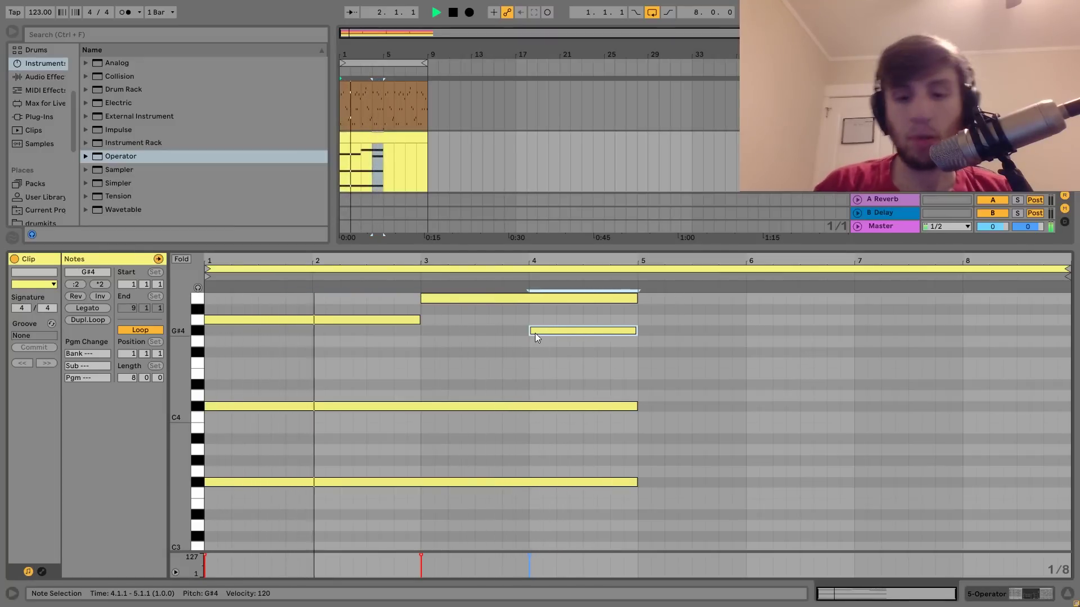
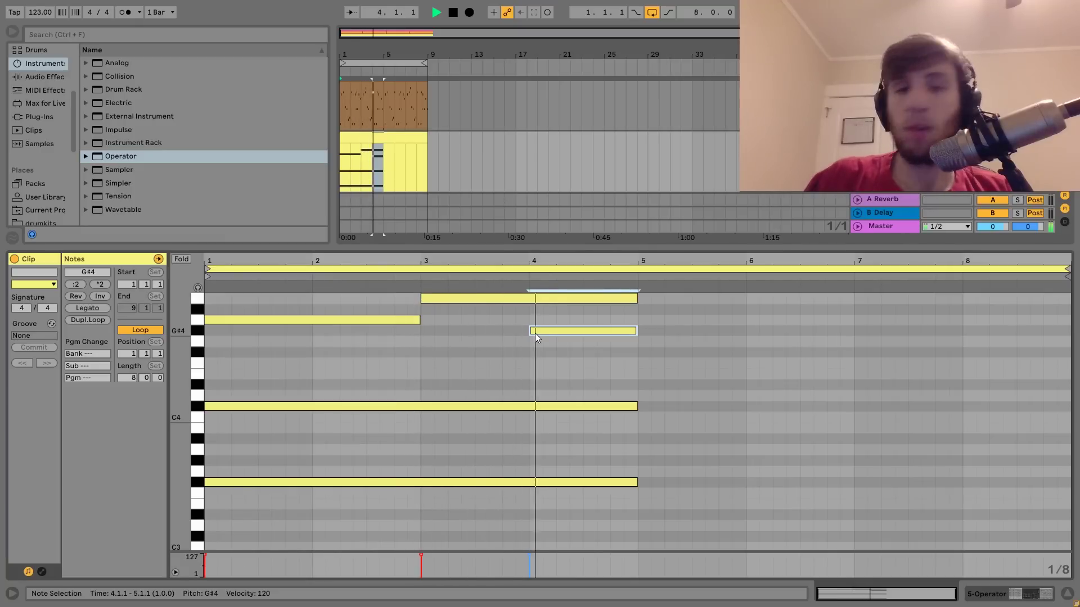
Step: Shorten the B4 note at bar 3 to one bar, ending at the start of bar 4
{"action": "left_click", "coordinate": [503, 298]}
{"action": "key", "text": "space"}
{"action": "key", "text": "shift+Left"}
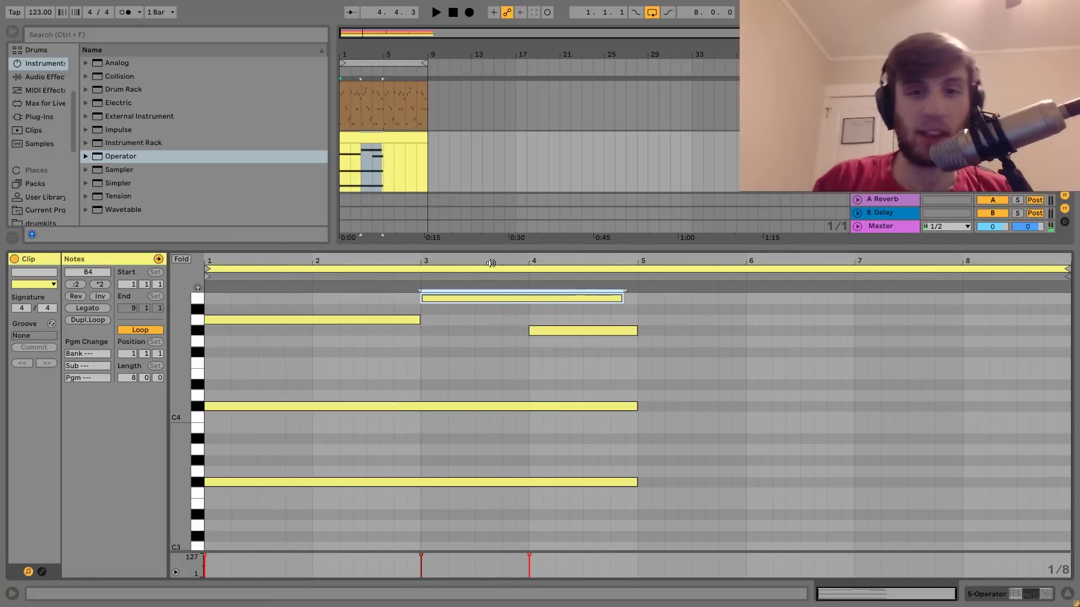
{"action": "key", "text": "shift+Left"}
{"action": "key", "text": "shift+Left"}
{"action": "key", "text": "shift+Left"}
{"action": "key", "text": "shift+Left"}
{"action": "key", "text": "shift+Left"}
{"action": "key", "text": "shift+Left"}
{"action": "key", "text": "shift+Left"}
Step: Duplicate all notes of the four-bar progression into bars 5 to 8 and play the clip from the start
{"action": "key", "text": "ctrl+a"}
{"action": "key", "text": "ctrl+d"}
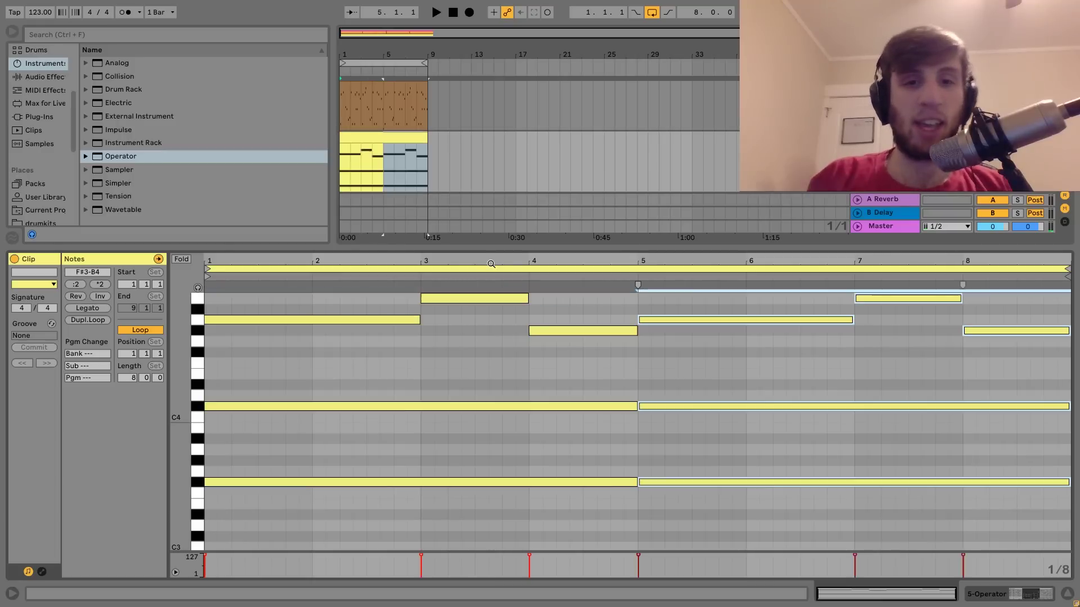
{"action": "key", "text": "space"}
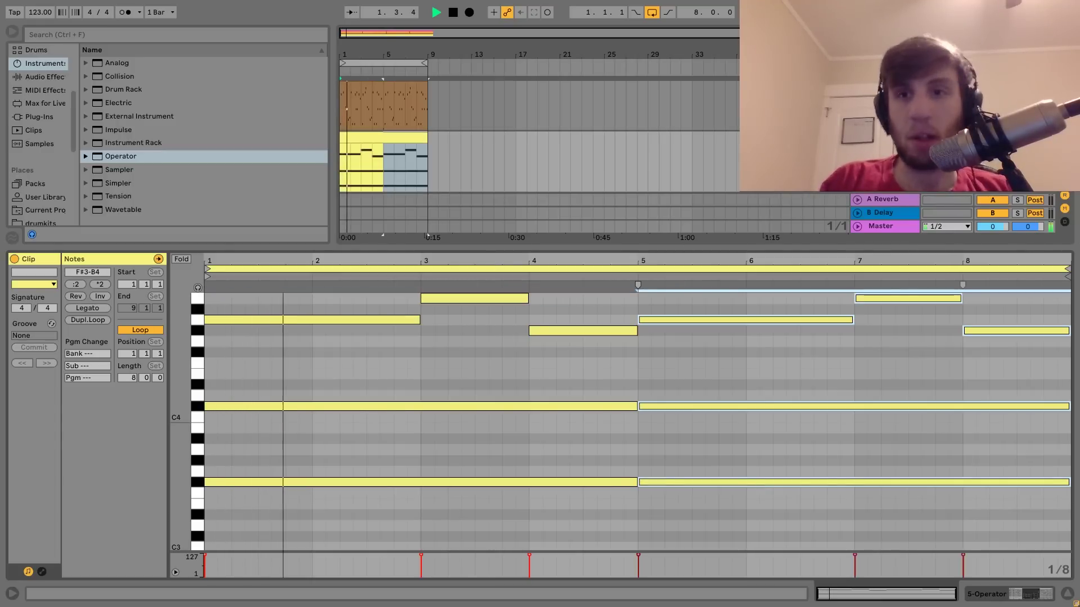
Step: Move a copy of the 3 Analog track's kick-sidechained Compressor onto the 5 Operator track after Operator, and restart playback
{"action": "key", "text": "shift+Tab"}
{"action": "scroll", "coordinate": [904, 235], "scroll_direction": "up", "scroll_amount": 3}
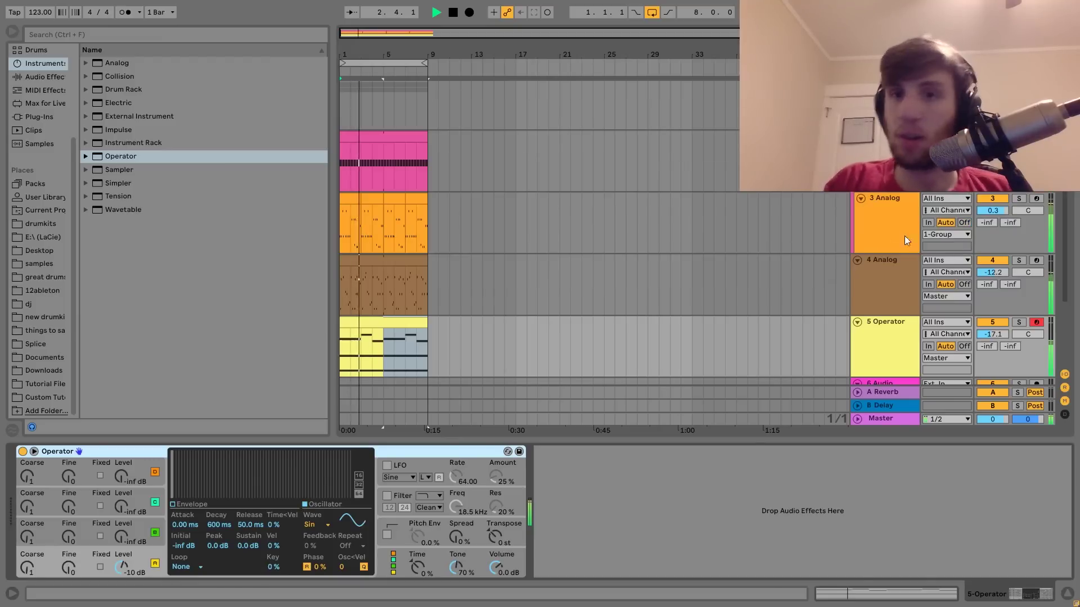
{"action": "left_click", "coordinate": [886, 227]}
{"action": "key", "text": "space"}
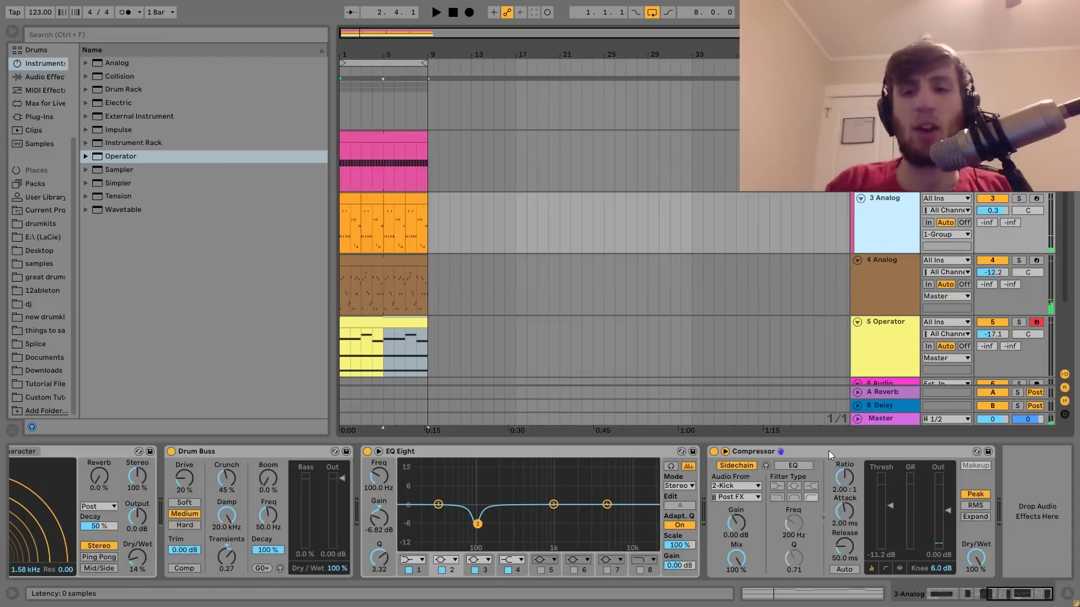
{"action": "left_click_drag", "start_coordinate": [829, 450], "coordinate": [516, 350]}
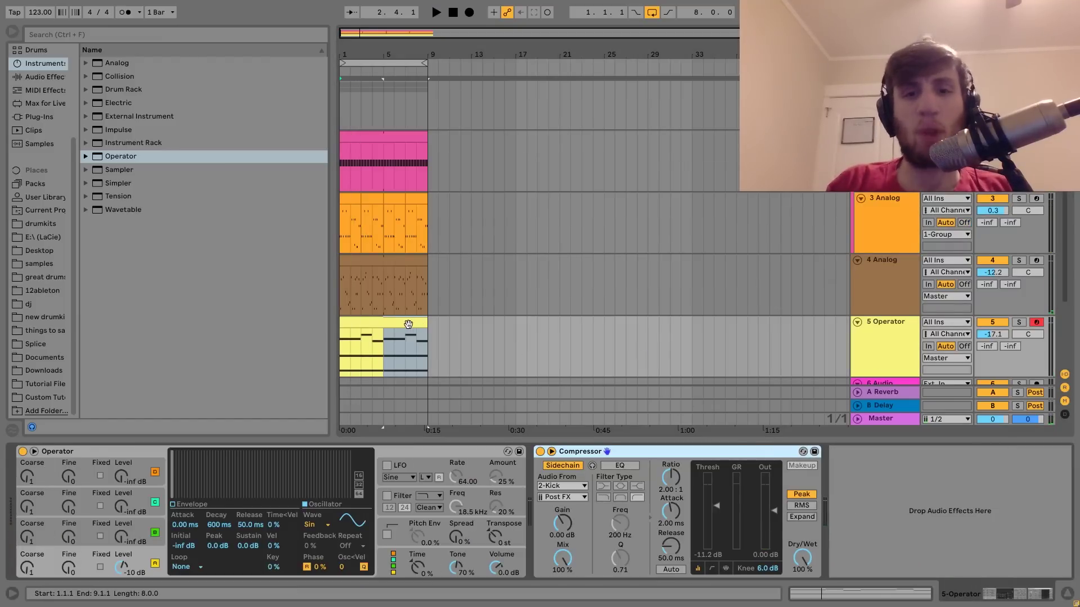
{"action": "key", "text": "space"}
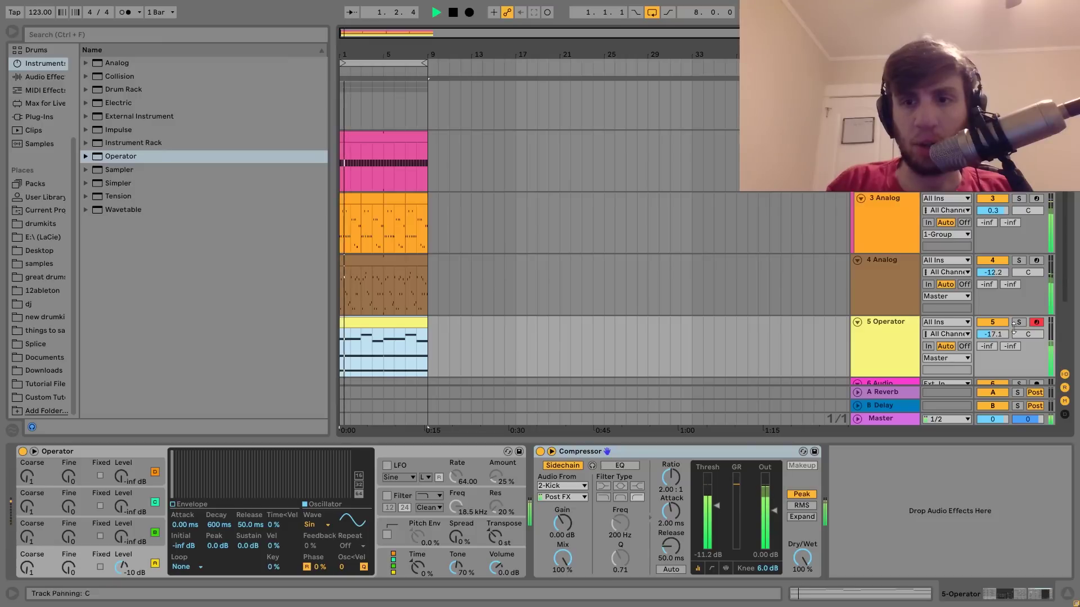
Step: Solo the 5 Operator track, set its volume to -19.6 dB, and lower the Compressor threshold to -17.1 dB
{"action": "left_click", "coordinate": [1019, 323]}
{"action": "left_click_drag", "start_coordinate": [994, 334], "coordinate": [994, 341]}
{"action": "left_click_drag", "start_coordinate": [717, 506], "coordinate": [716, 517]}
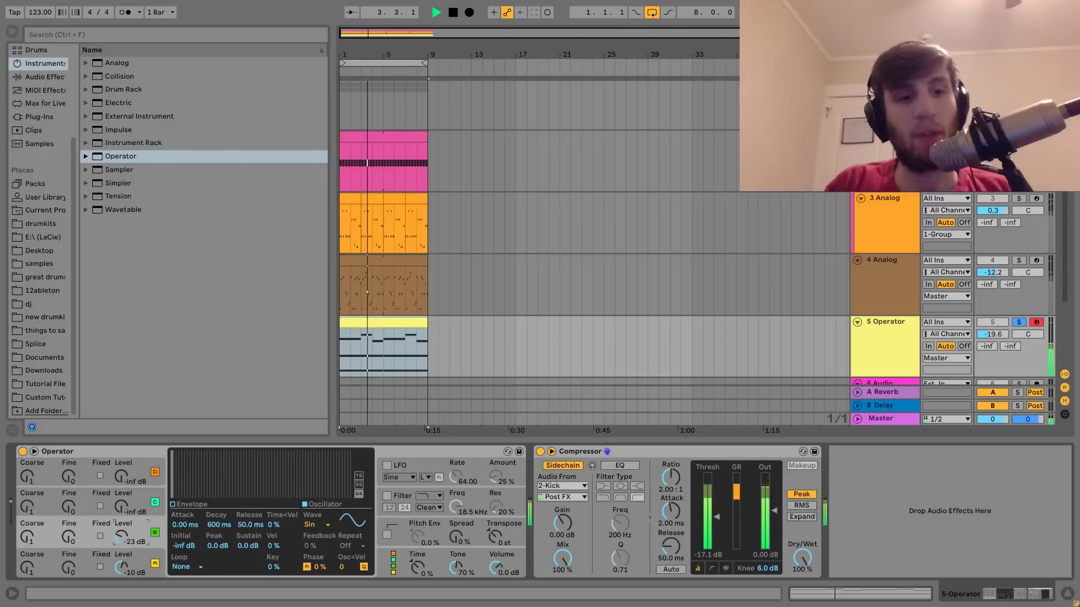
Step: Set Operator's oscillator B to Fine 20 at -22 dB, C to Coarse 2 at -25 dB, D to -15 dB, and enable the filter at 639 Hz
{"action": "left_click_drag", "start_coordinate": [77, 541], "coordinate": [77, 537]}
{"action": "left_click_drag", "start_coordinate": [121, 507], "coordinate": [121, 501]}
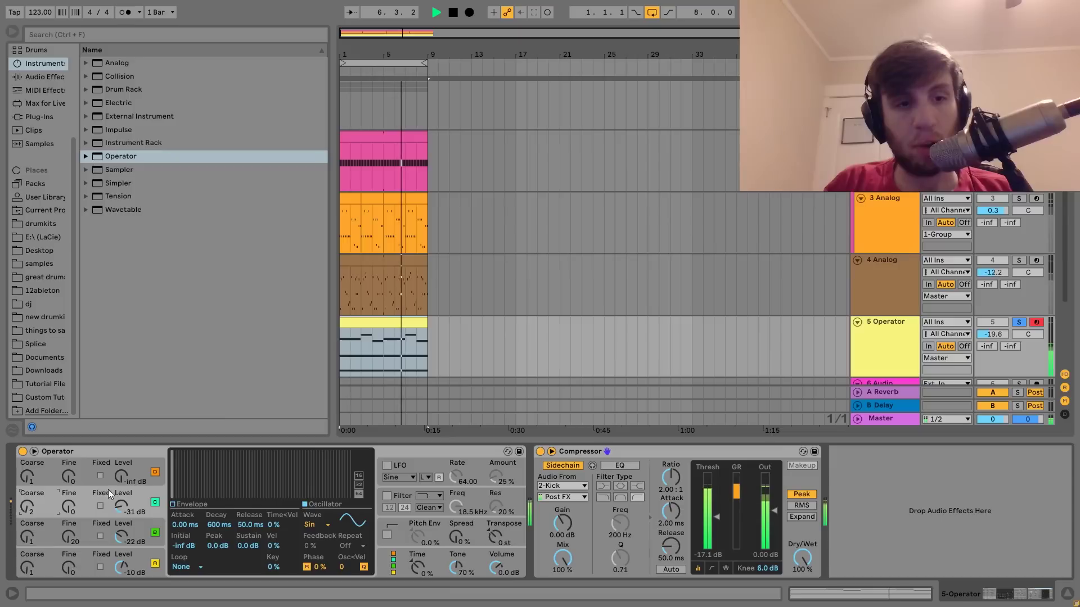
{"action": "left_click_drag", "start_coordinate": [121, 476], "coordinate": [121, 470]}
{"action": "left_click", "coordinate": [388, 496]}
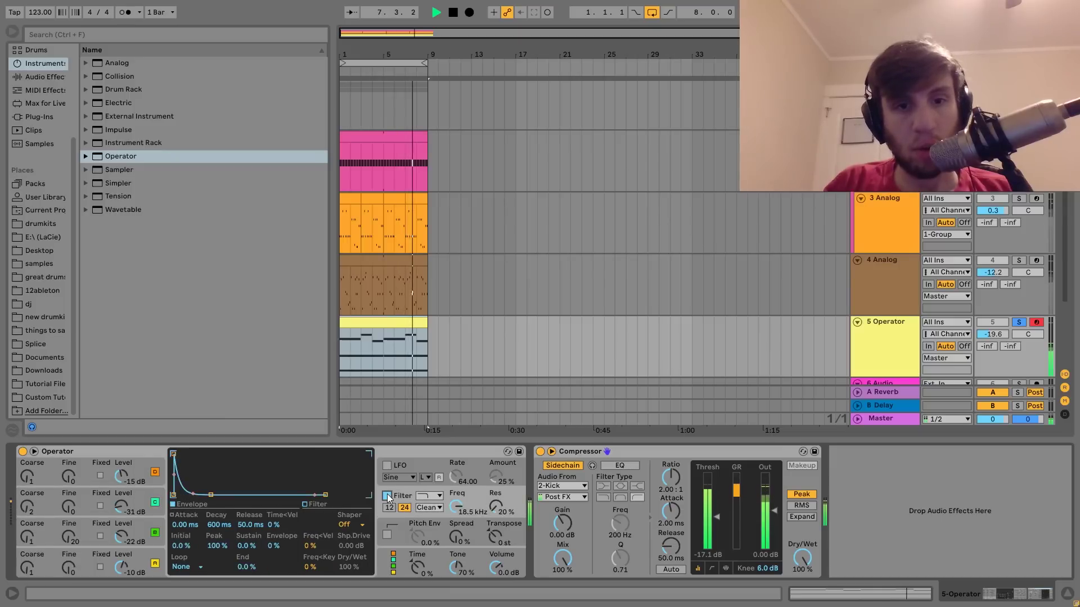
{"action": "left_click_drag", "start_coordinate": [454, 507], "coordinate": [455, 510]}
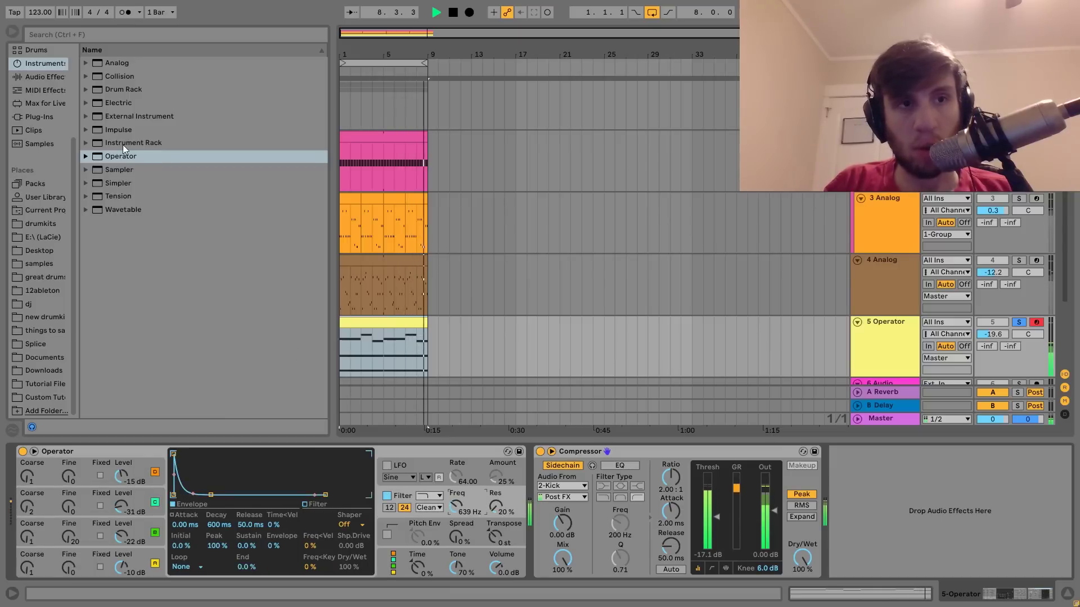
Step: Insert Drum Buss before the Compressor with 26% Crunch and 20 kHz Damp, and set Operator's filter frequency to 1.75 kHz
{"action": "left_click", "coordinate": [44, 79]}
{"action": "left_click_drag", "start_coordinate": [112, 120], "coordinate": [562, 495]}
{"action": "key", "text": "space"}
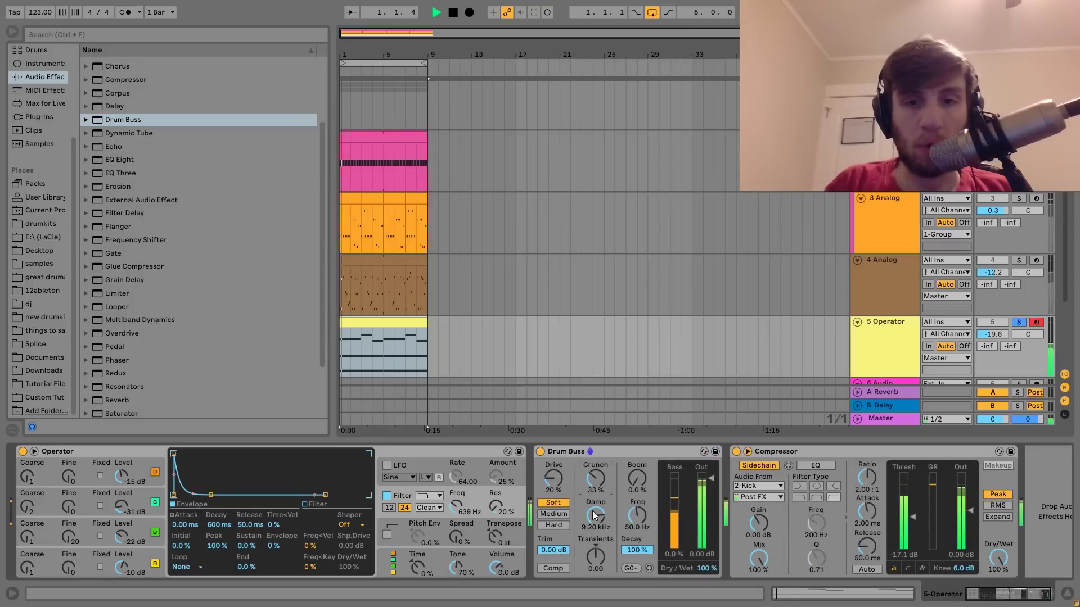
{"action": "left_click_drag", "start_coordinate": [457, 506], "coordinate": [457, 488]}
Step: Add a Chorus after Operator, and an Auto Filter at the chain's end set to high-pass at 360 Hz
{"action": "double_click", "coordinate": [113, 66]}
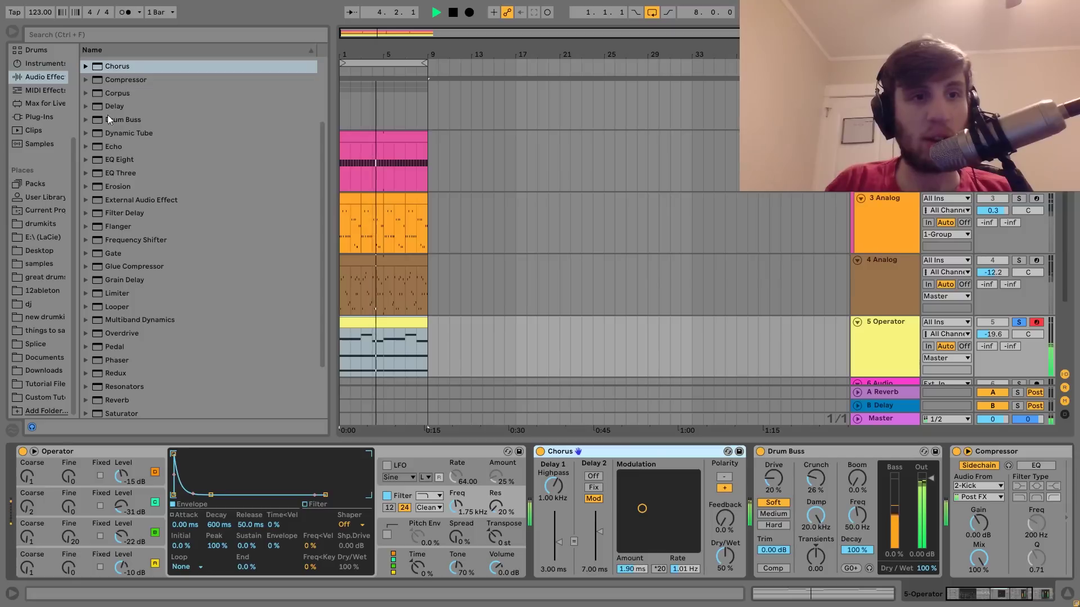
{"action": "scroll", "coordinate": [111, 111], "scroll_direction": "up", "scroll_amount": 3}
{"action": "double_click", "coordinate": [114, 90]}
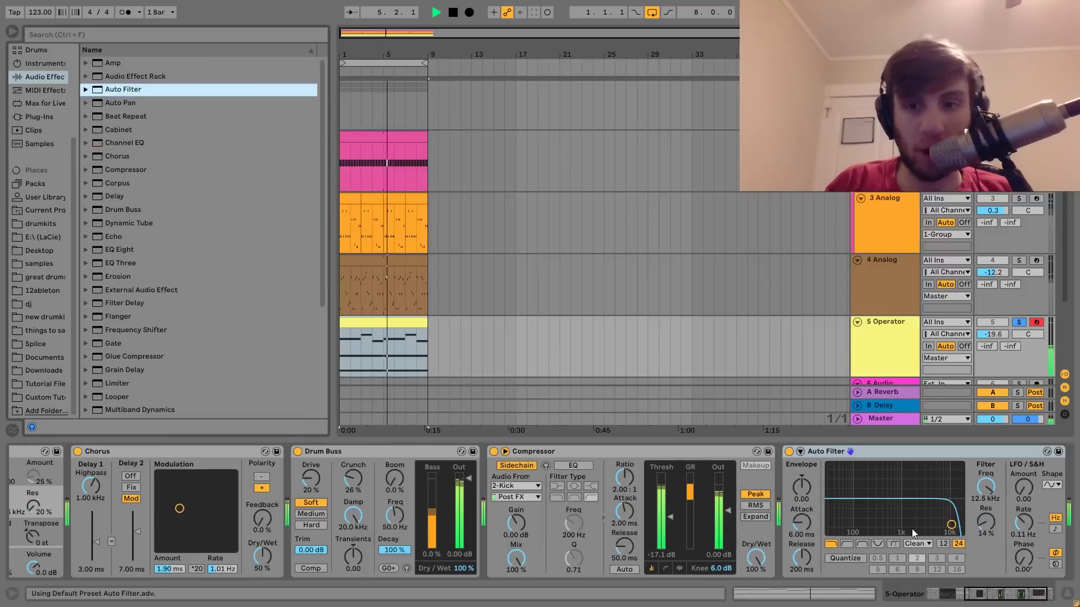
{"action": "left_click", "coordinate": [847, 544]}
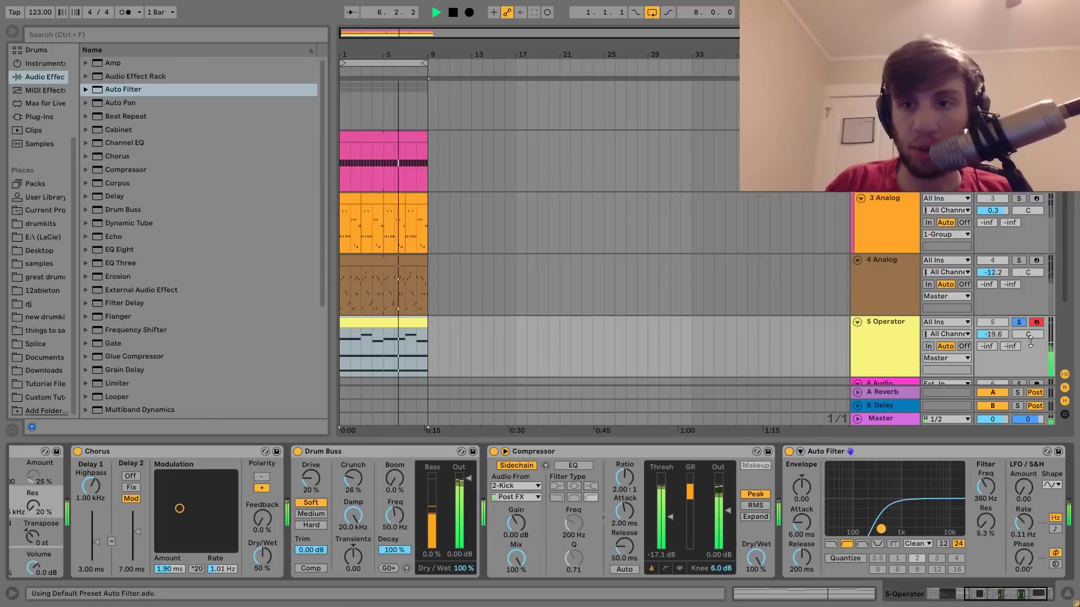
Step: Unsolo the 5 Operator track and set its volume to -19.3 dB
{"action": "left_click", "coordinate": [1018, 323]}
{"action": "left_click_drag", "start_coordinate": [994, 336], "coordinate": [994, 335]}
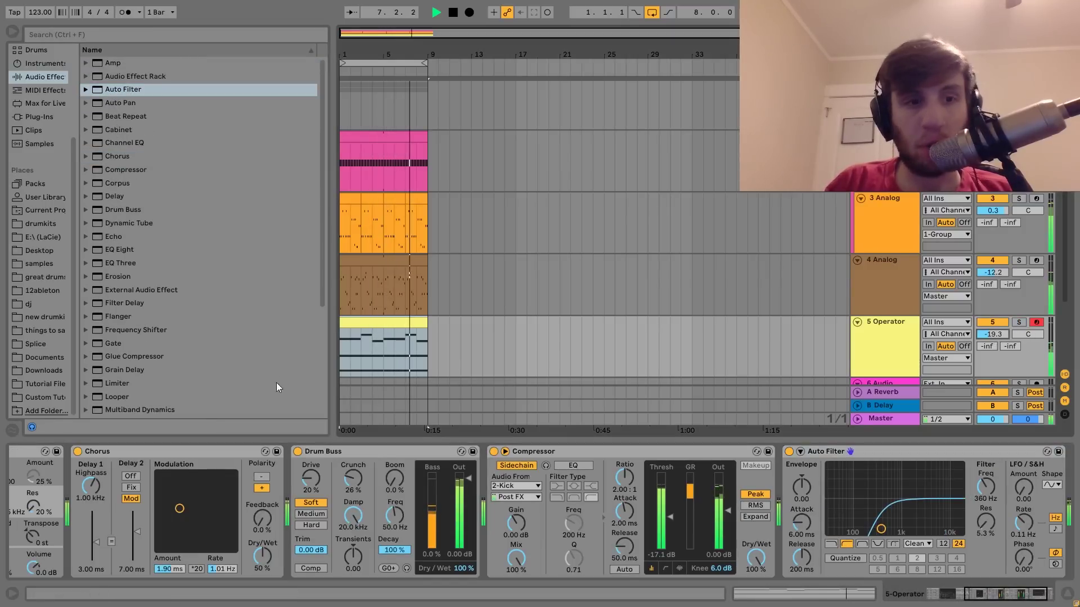
Step: Insert a Reverb between Chorus and Drum Buss on the Operator track with a 3.46 s decay time
{"action": "scroll", "coordinate": [264, 398], "scroll_direction": "down", "scroll_amount": 5}
{"action": "left_click_drag", "start_coordinate": [115, 331], "coordinate": [427, 538]}
{"action": "left_click", "coordinate": [481, 560]}
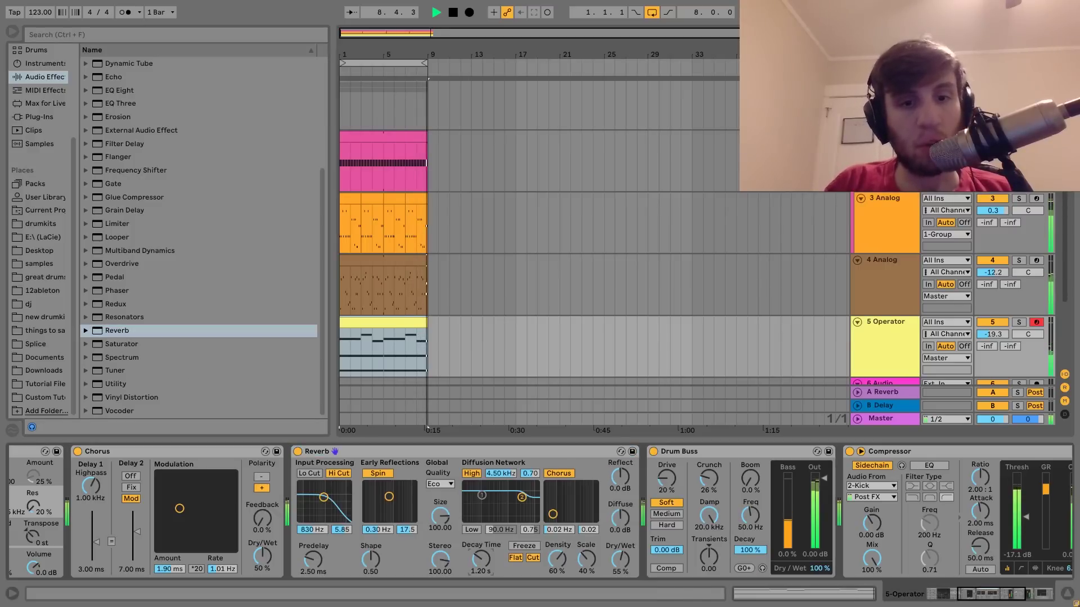
Step: Split the G#4 note in bar 4 of the chord clip at its middle and raise the second half to C#5
{"action": "double_click", "coordinate": [418, 360]}
{"action": "left_click", "coordinate": [570, 331]}
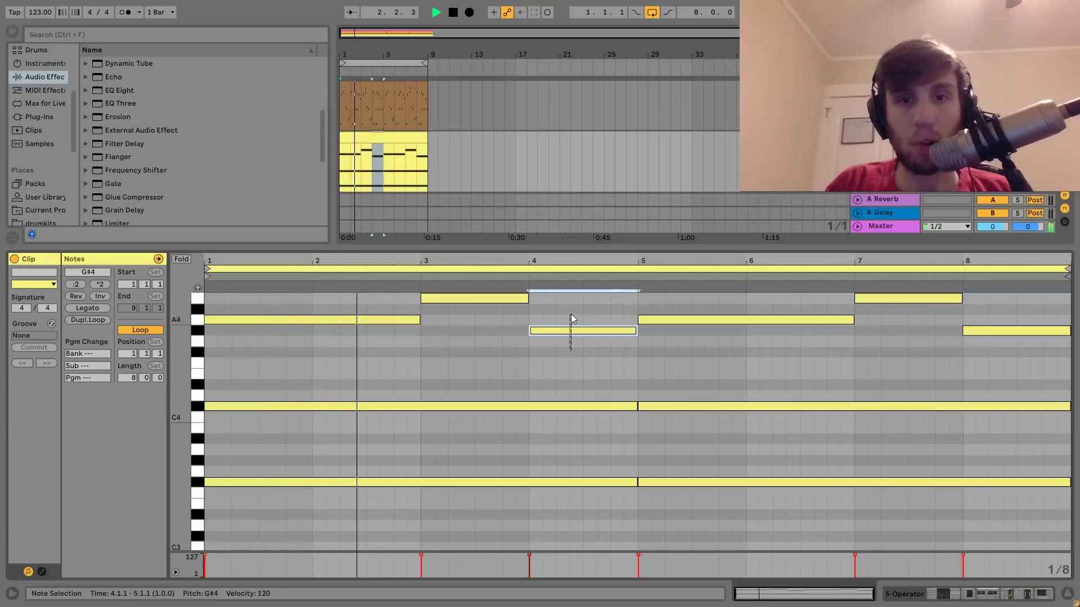
{"action": "key", "text": "ctrl+e"}
{"action": "key", "text": "Up"}
{"action": "key", "text": "Up"}
{"action": "key", "text": "Up"}
{"action": "key", "text": "Up"}
{"action": "key", "text": "Up"}
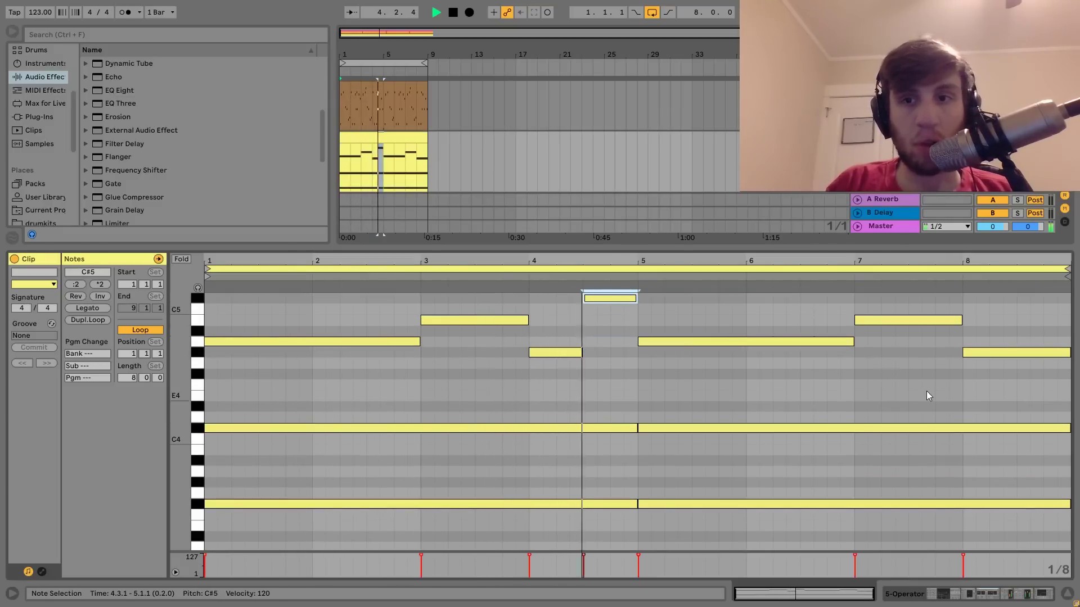
Step: Divide the G#4 note in bar 8 into two half-bar notes and raise the second one to C#5
{"action": "left_click", "coordinate": [1006, 354]}
{"action": "key", "text": "shift+Left"}
{"action": "key", "text": "shift+Left"}
{"action": "key", "text": "shift+Left"}
{"action": "key", "text": "shift+Left"}
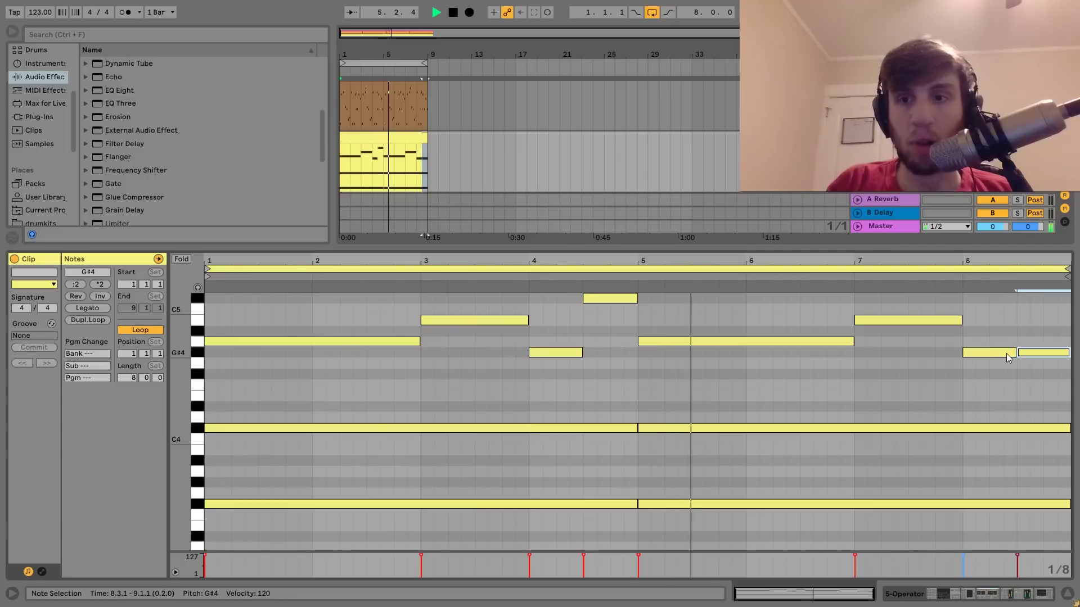
{"action": "key", "text": "ctrl+d"}
{"action": "key", "text": "Up"}
{"action": "key", "text": "Up"}
{"action": "key", "text": "Up"}
{"action": "key", "text": "Up"}
{"action": "key", "text": "Up"}
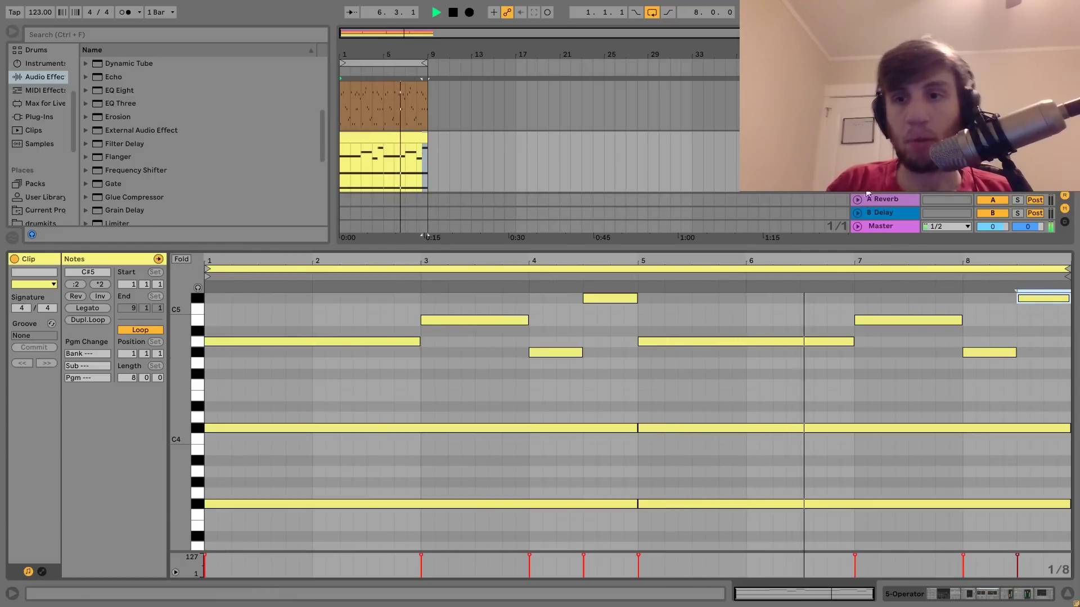
Step: Audition the 5 Operator track in solo, return it to the full mix, and set its volume to -18.3 dB
{"action": "double_click", "coordinate": [886, 138]}
{"action": "left_click", "coordinate": [1017, 238]}
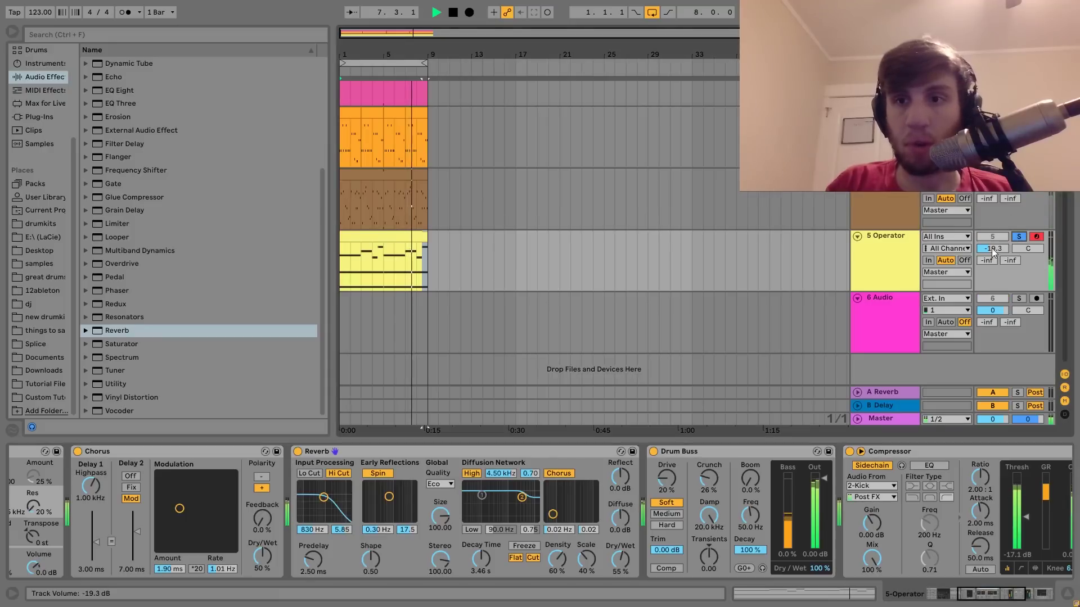
{"action": "left_click_drag", "start_coordinate": [992, 249], "coordinate": [993, 237]}
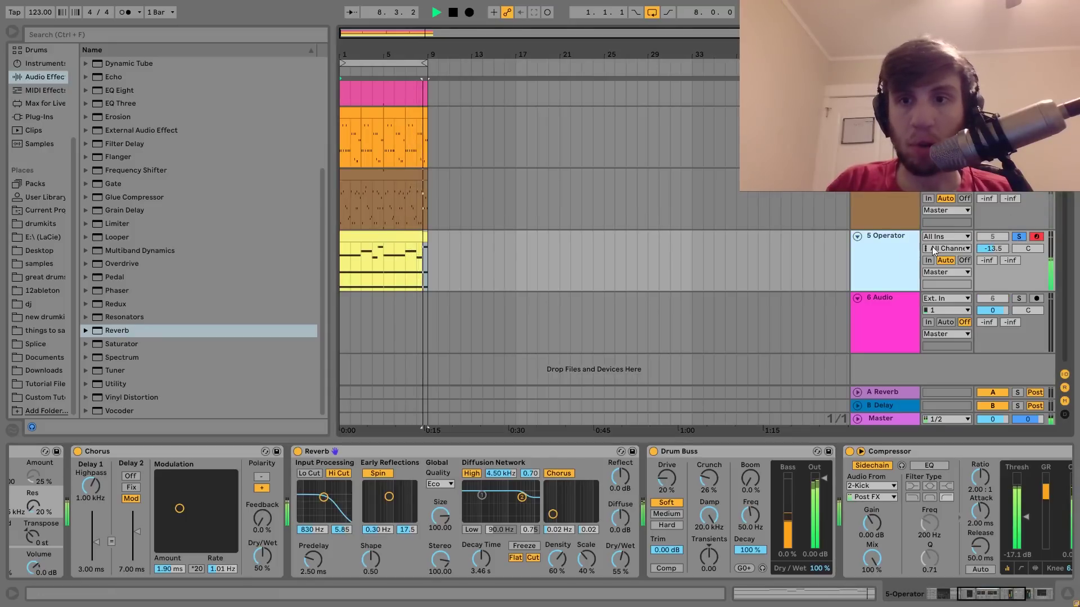
{"action": "left_click", "coordinate": [1018, 238]}
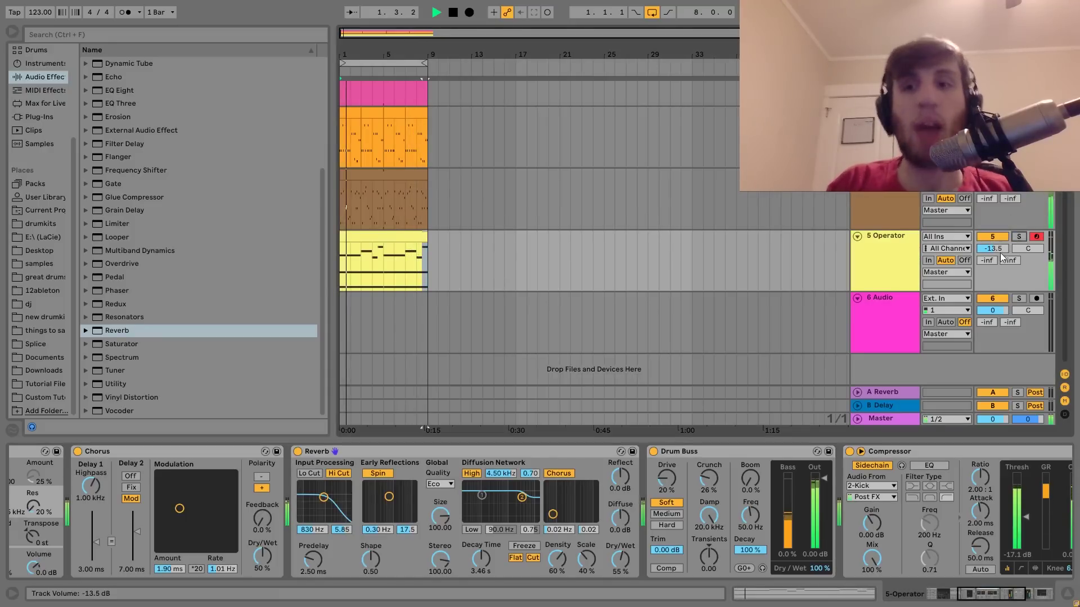
{"action": "left_click_drag", "start_coordinate": [1000, 250], "coordinate": [998, 252]}
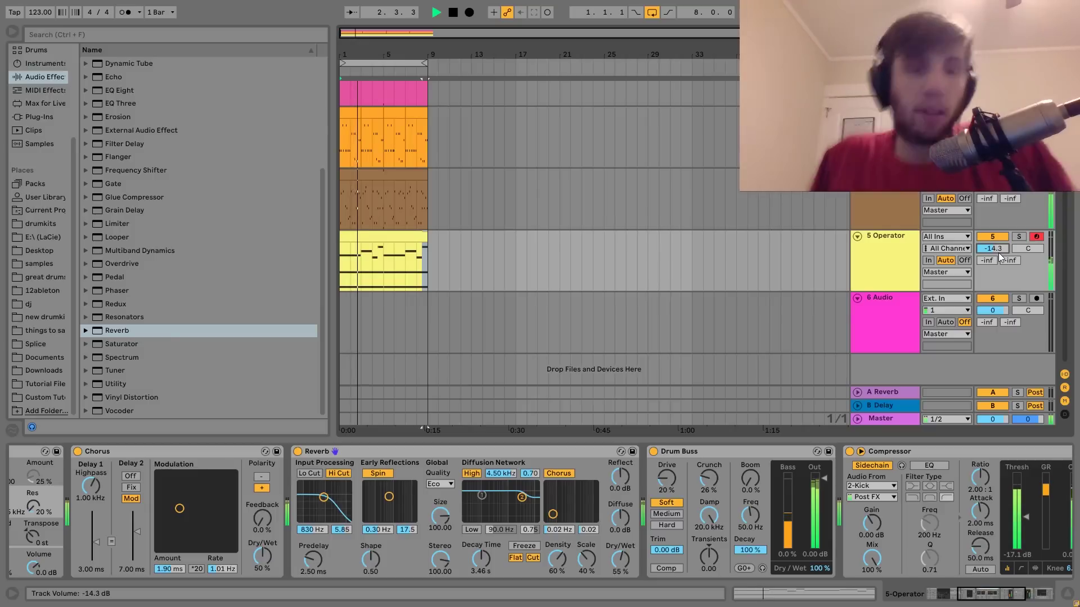
{"action": "key", "text": "Down"}
{"action": "key", "text": "Down"}
{"action": "key", "text": "Down"}
{"action": "key", "text": "Down"}
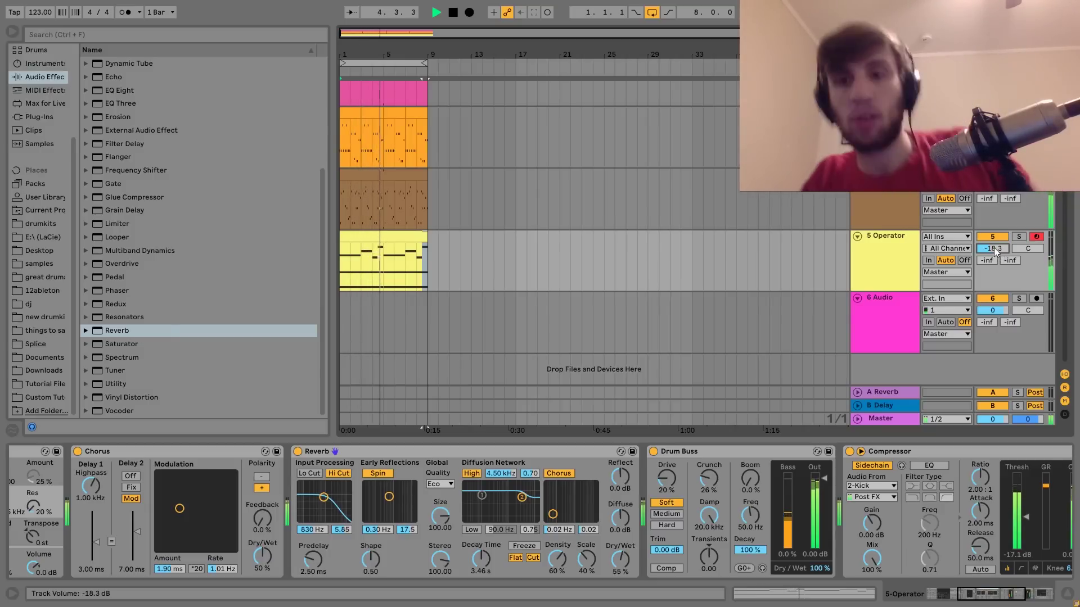
{"action": "key", "text": "space"}
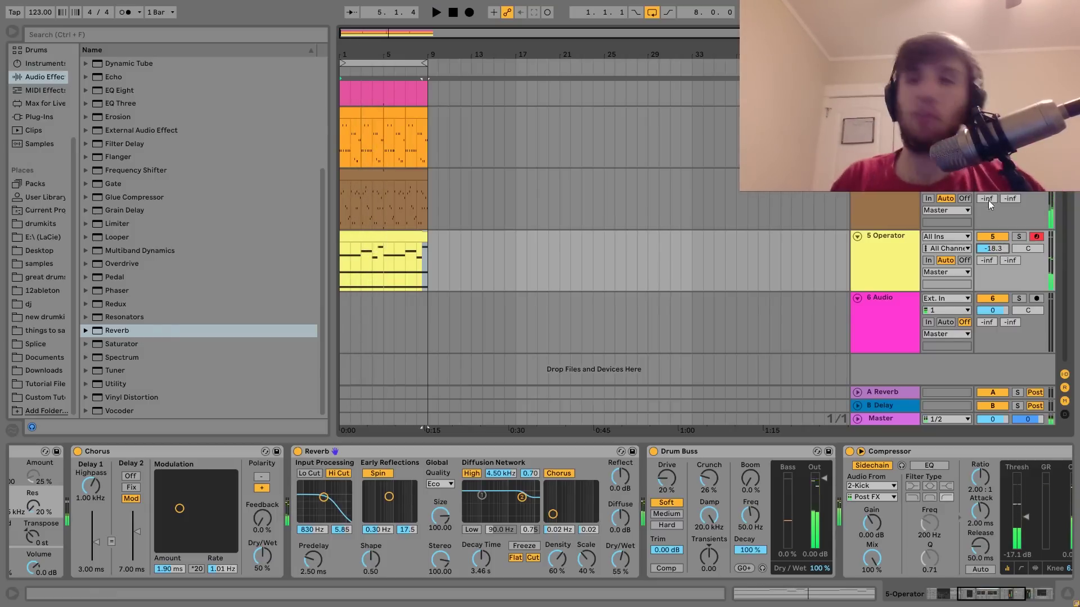
Step: Set the Drum Buss on the 4 Analog track to Hard and adjust its Crunch amount during playback
{"action": "key", "text": "space"}
{"action": "left_click", "coordinate": [892, 181]}
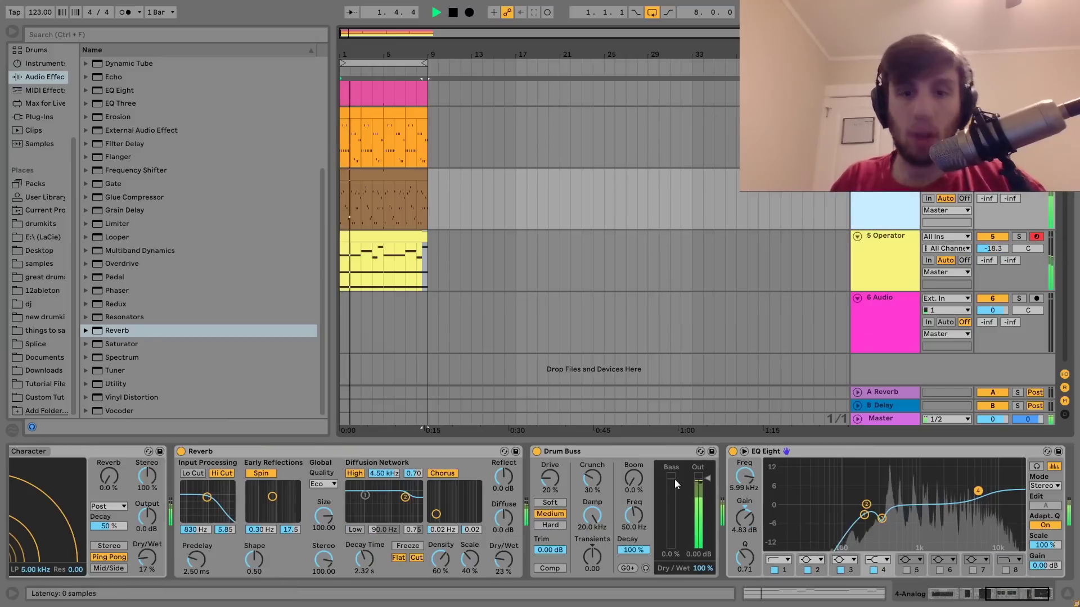
{"action": "left_click", "coordinate": [546, 525]}
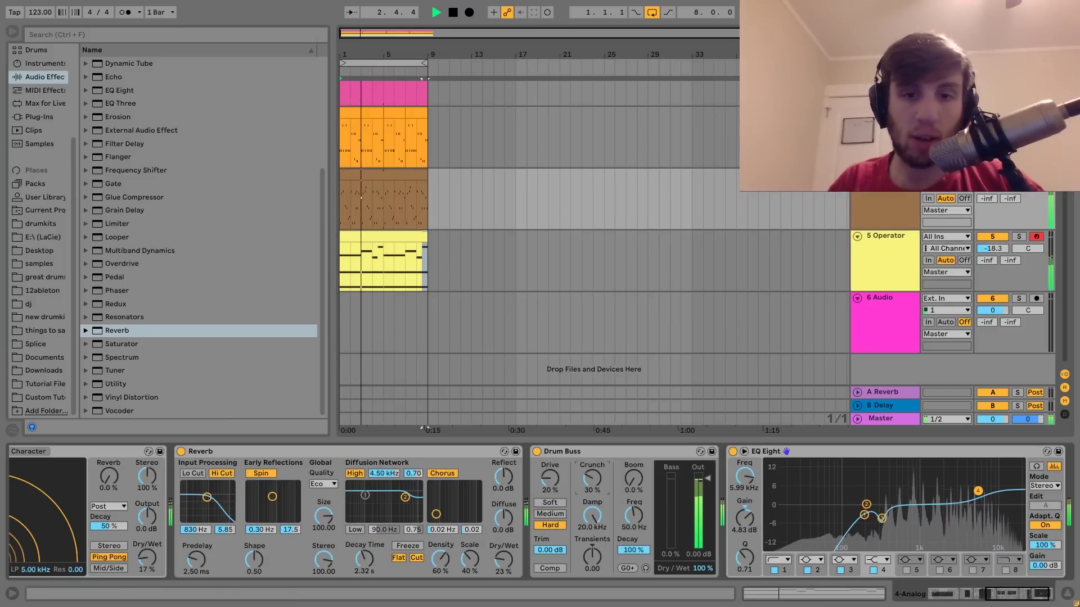
{"action": "left_click_drag", "start_coordinate": [591, 478], "coordinate": [620, 481]}
Step: Set the Analog synth's filter envelope to 5 ms attack, 717 ms decay and 10.83 frequency modulation, and lower the filter cutoff
{"action": "scroll", "coordinate": [585, 504], "scroll_direction": "left", "scroll_amount": 6}
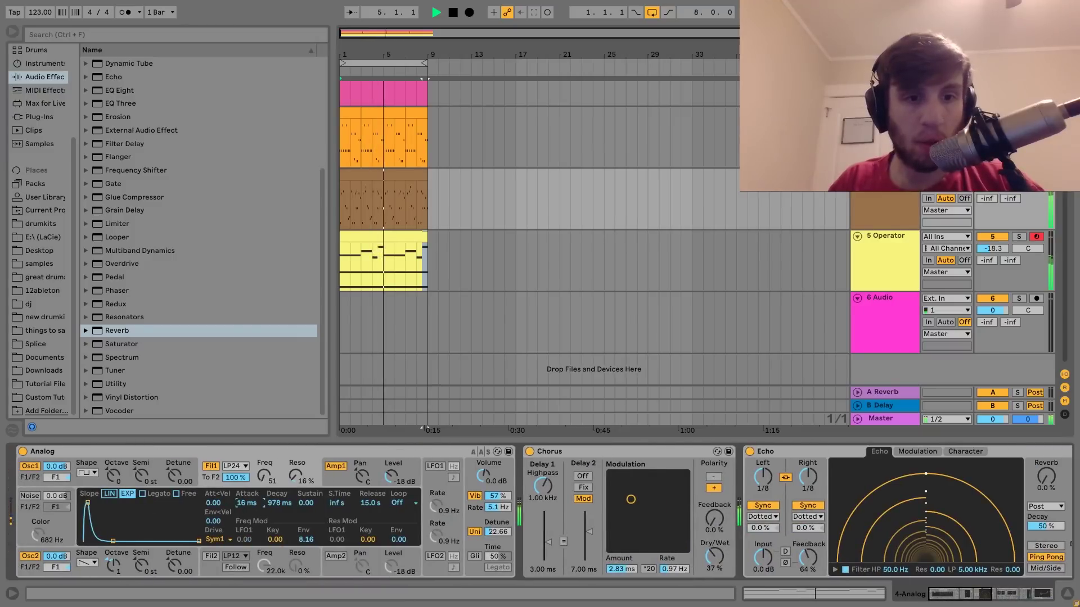
{"action": "left_click_drag", "start_coordinate": [244, 505], "coordinate": [245, 523]}
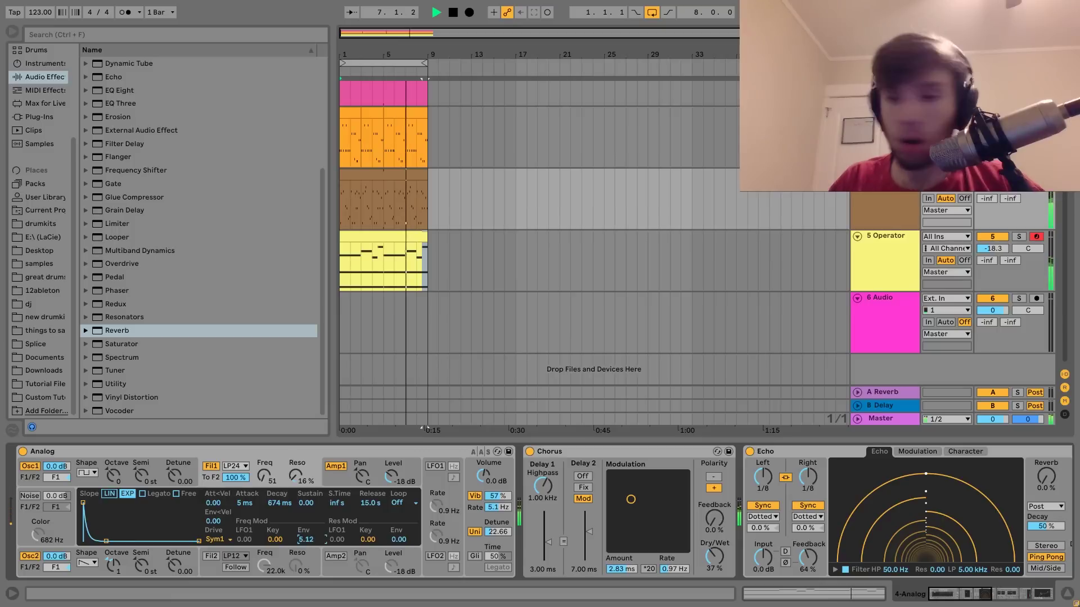
{"action": "left_click_drag", "start_coordinate": [302, 541], "coordinate": [261, 475]}
{"action": "key", "text": "space"}
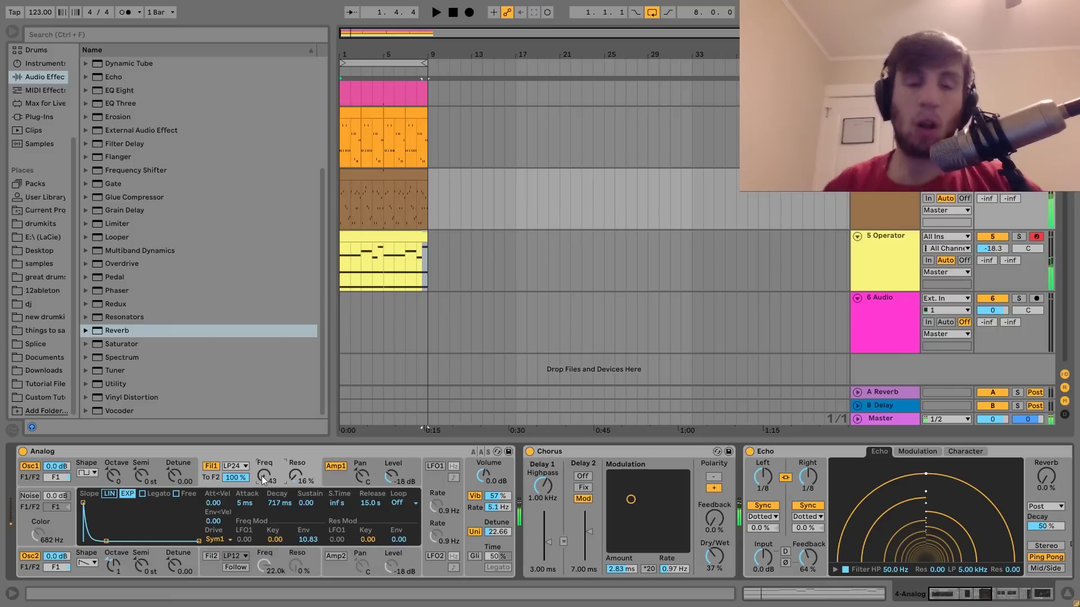
Step: Insert a MIDI track below 5 Operator and preview the Percussion 1, 2 and 3 samples from the Tale Of Us tutorial folder
{"action": "left_click", "coordinate": [875, 281]}
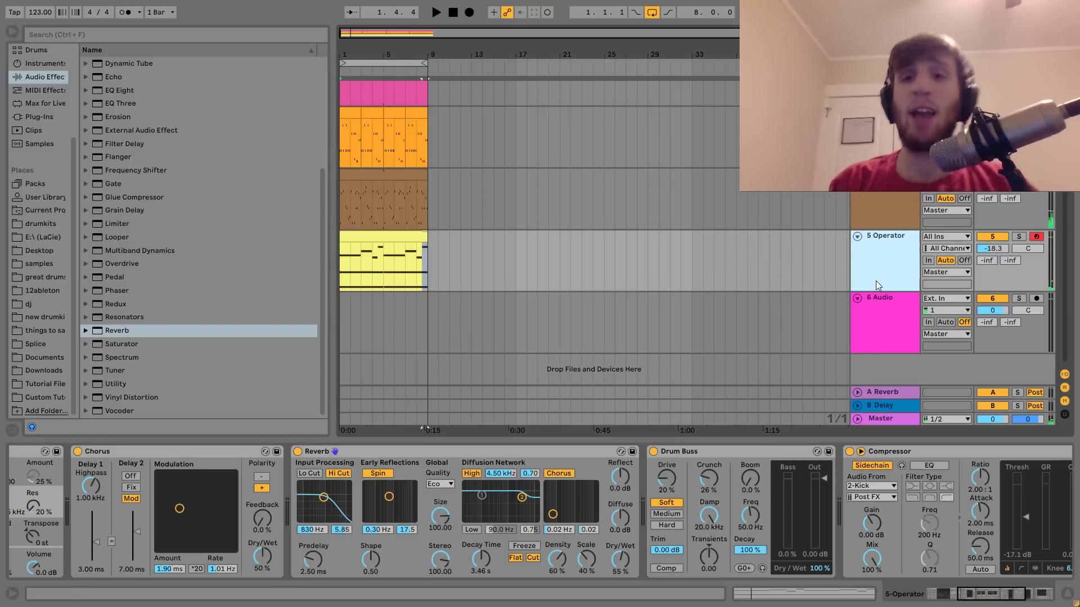
{"action": "key", "text": "ctrl+shift+t"}
{"action": "left_click", "coordinate": [38, 386]}
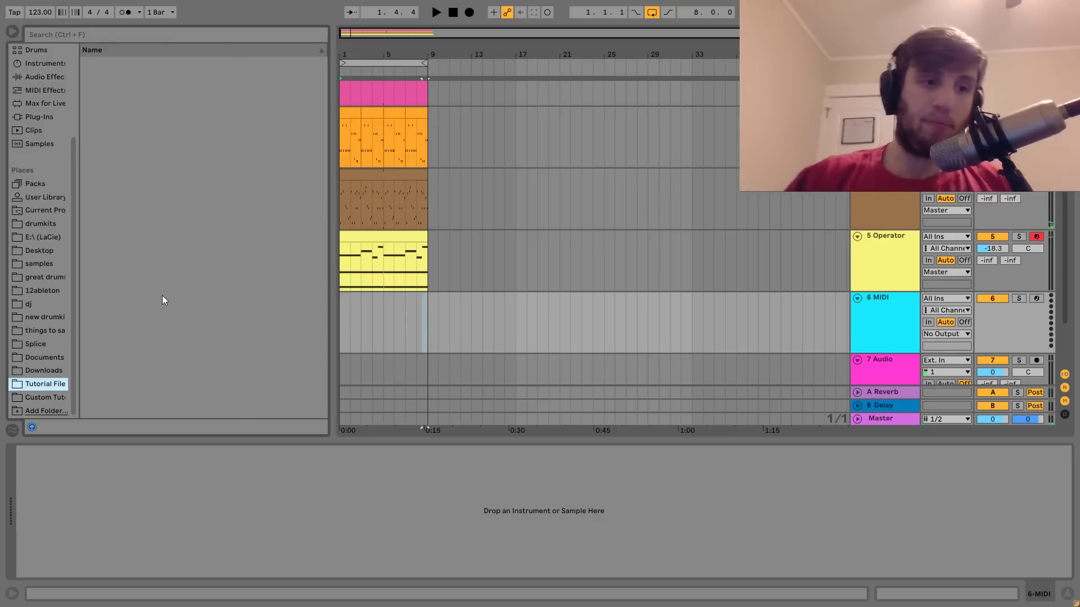
{"action": "left_click", "coordinate": [150, 190]}
{"action": "key", "text": "Down"}
{"action": "key", "text": "Down"}
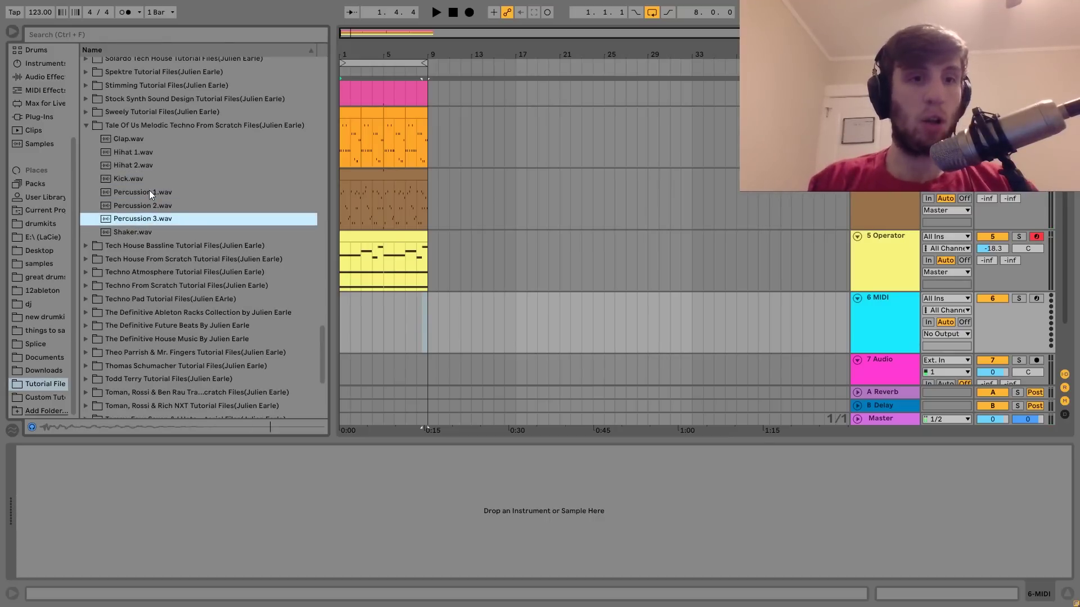
Step: Load a Drum Rack on the new MIDI track and place Percussion 1, 2 and 3 on its pads starting at C1
{"action": "left_click", "coordinate": [31, 53]}
{"action": "left_click", "coordinate": [133, 80]}
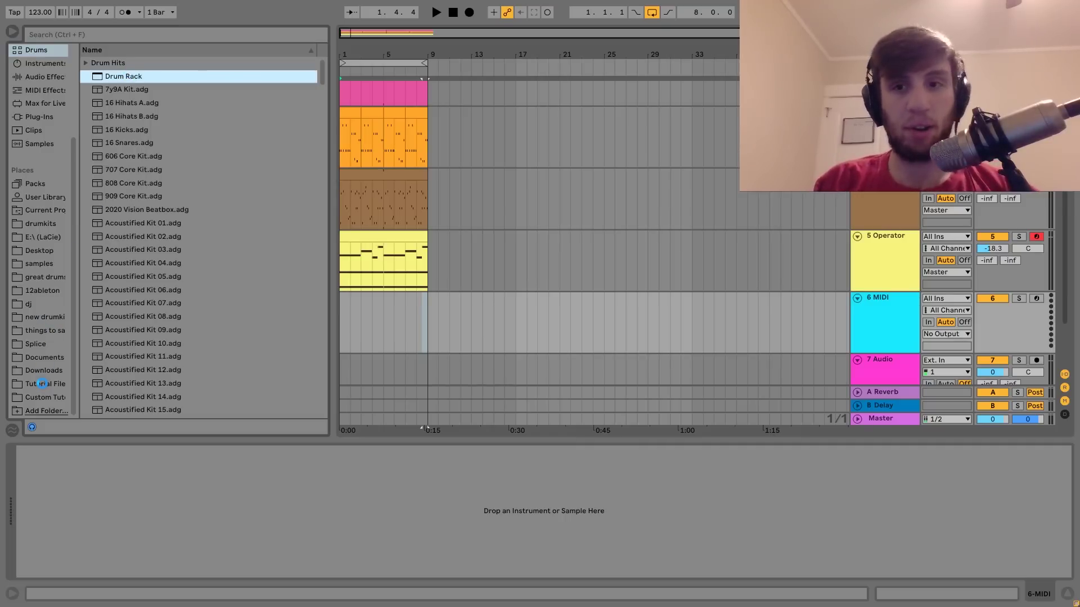
{"action": "left_click", "coordinate": [43, 383]}
{"action": "left_click", "coordinate": [150, 221]}
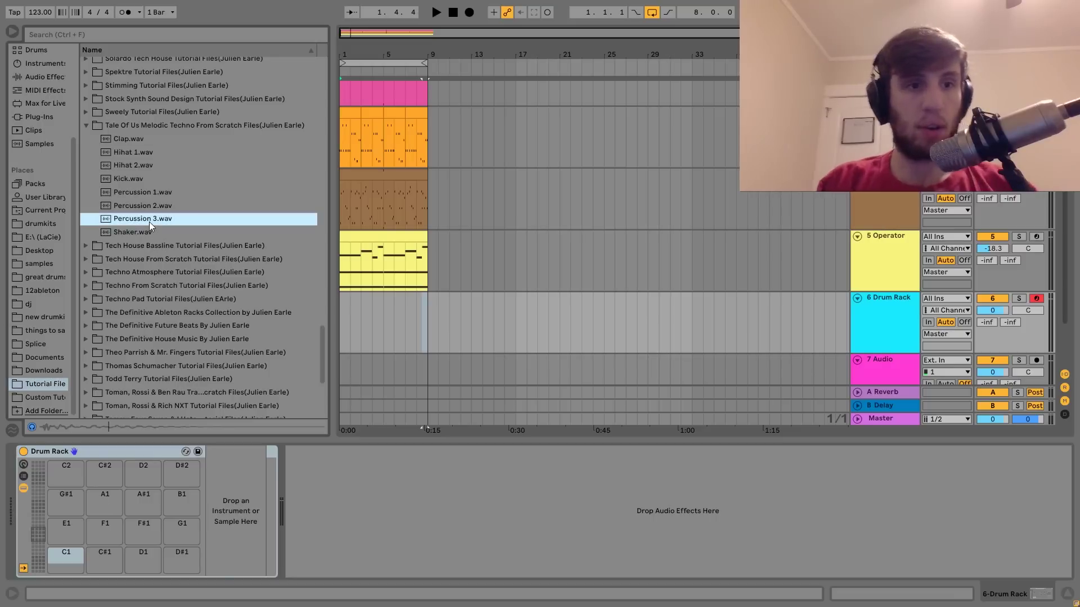
{"action": "left_click", "coordinate": [137, 193], "text": "shift"}
{"action": "left_click_drag", "start_coordinate": [120, 193], "coordinate": [126, 440]}
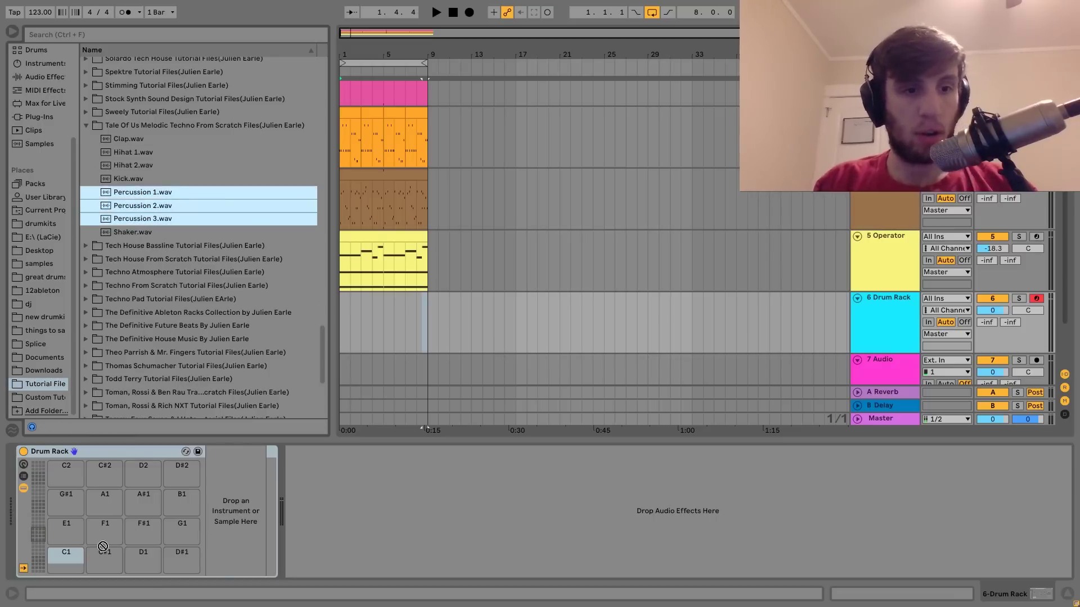
Step: Create a four-bar drum rack clip with a hit at 1.1.4, auditioning it on Percussion 1 and 2 and leaving it on Percussion 3
{"action": "left_click_drag", "start_coordinate": [387, 312], "coordinate": [322, 314]}
{"action": "key", "text": "ctrl+shift+m"}
{"action": "double_click", "coordinate": [275, 336]}
{"action": "key", "text": "space"}
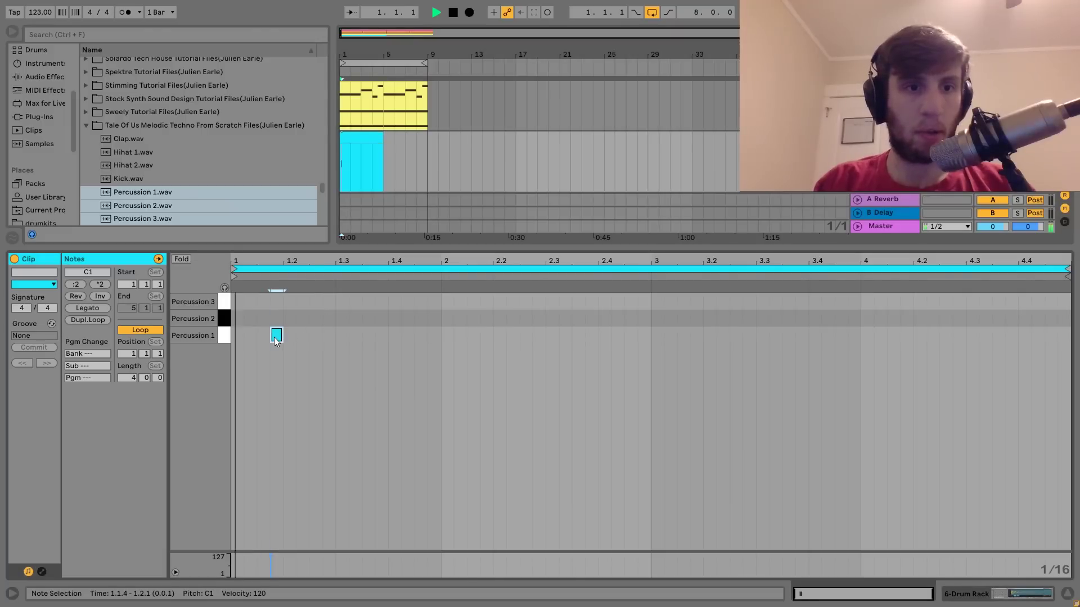
{"action": "key", "text": "space"}
{"action": "key", "text": "Up"}
{"action": "key", "text": "space"}
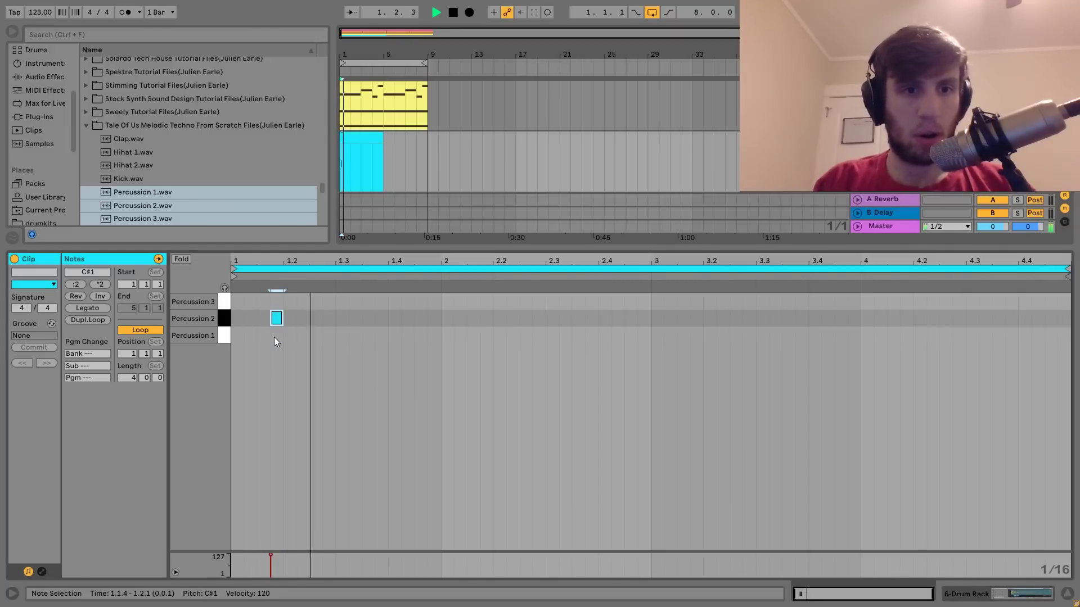
{"action": "key", "text": "space"}
{"action": "key", "text": "Up"}
{"action": "key", "text": "space"}
{"action": "key", "text": "space"}
Step: Add Percussion 1 hits at 1.2.3, 1.3.1 and 1.3.2 by duplicating the existing note
{"action": "key", "text": "ctrl+d"}
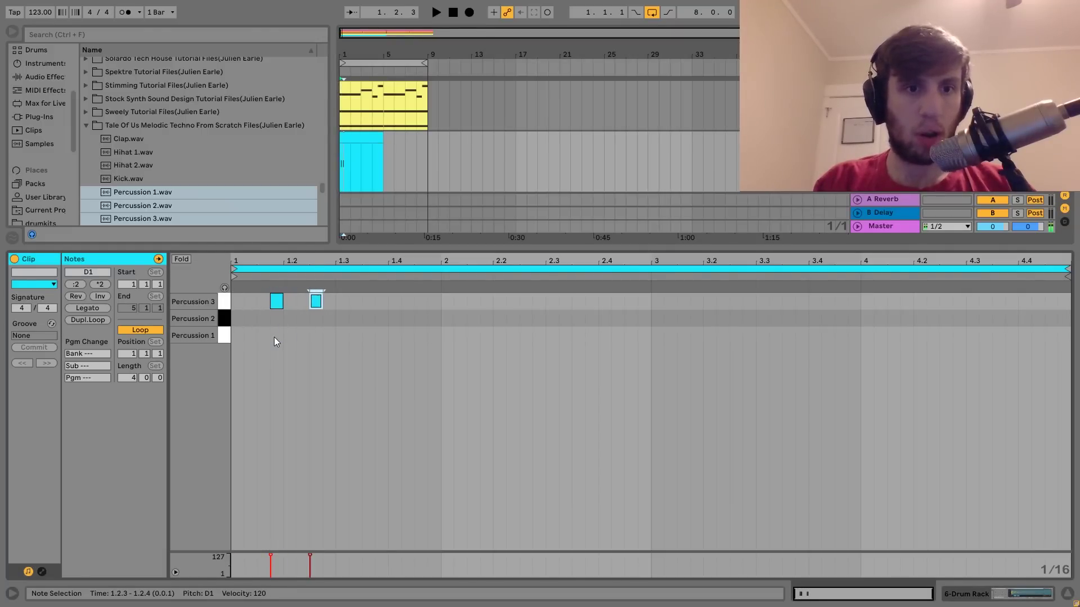
{"action": "key", "text": "Down"}
{"action": "key", "text": "Down"}
{"action": "key", "text": "space"}
{"action": "key", "text": "ctrl+d"}
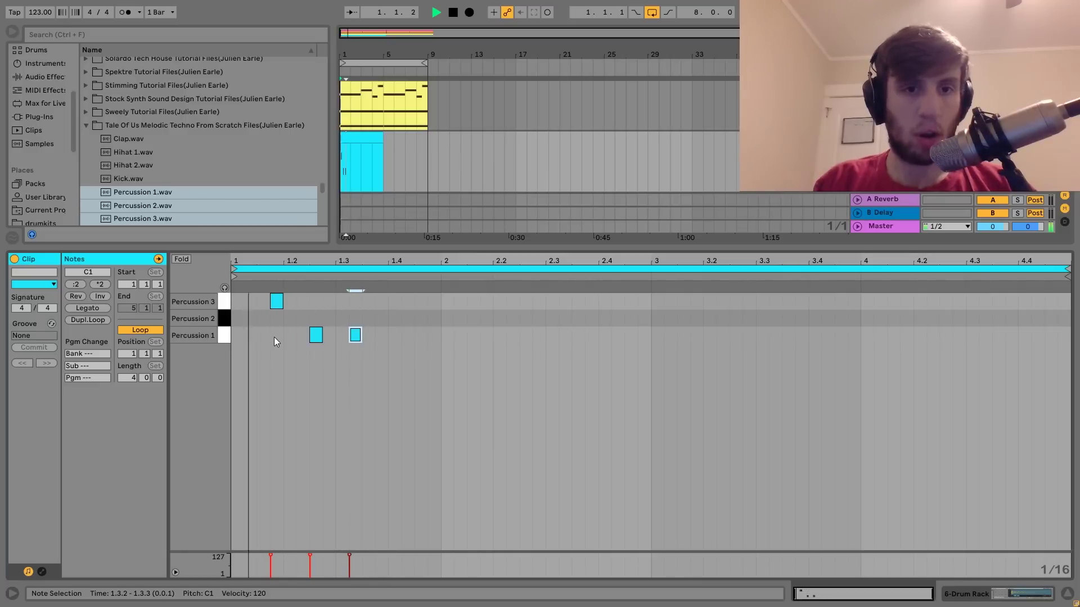
{"action": "key", "text": "Left"}
{"action": "key", "text": "ctrl+d"}
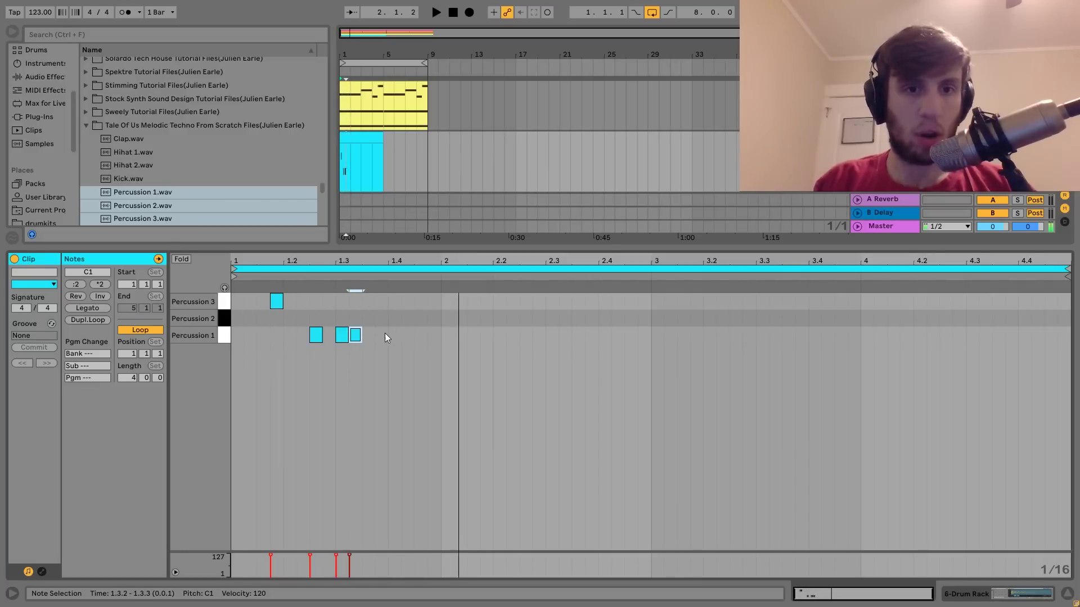
Step: Copy bar 1's Percussion 1 hits to bar 2 and add Percussion 2 hits at 2.1.4 and 2.3.4 and Percussion 3 at 2.2.2
{"action": "left_click_drag", "start_coordinate": [430, 336], "coordinate": [222, 343]}
{"action": "key", "text": "ctrl+d"}
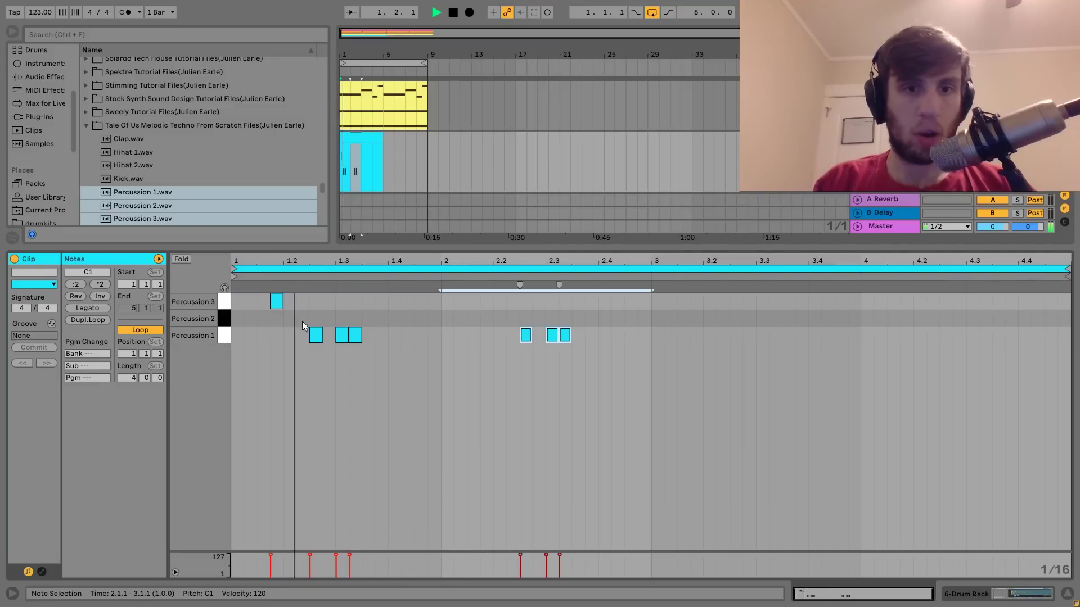
{"action": "double_click", "coordinate": [485, 318]}
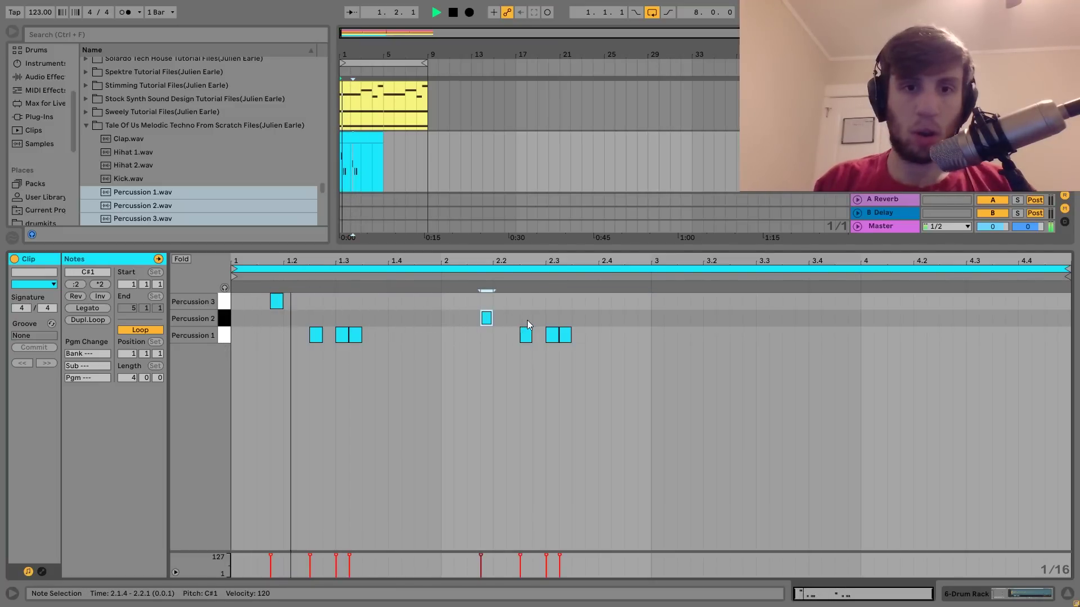
{"action": "double_click", "coordinate": [512, 318]}
{"action": "key", "text": "Up"}
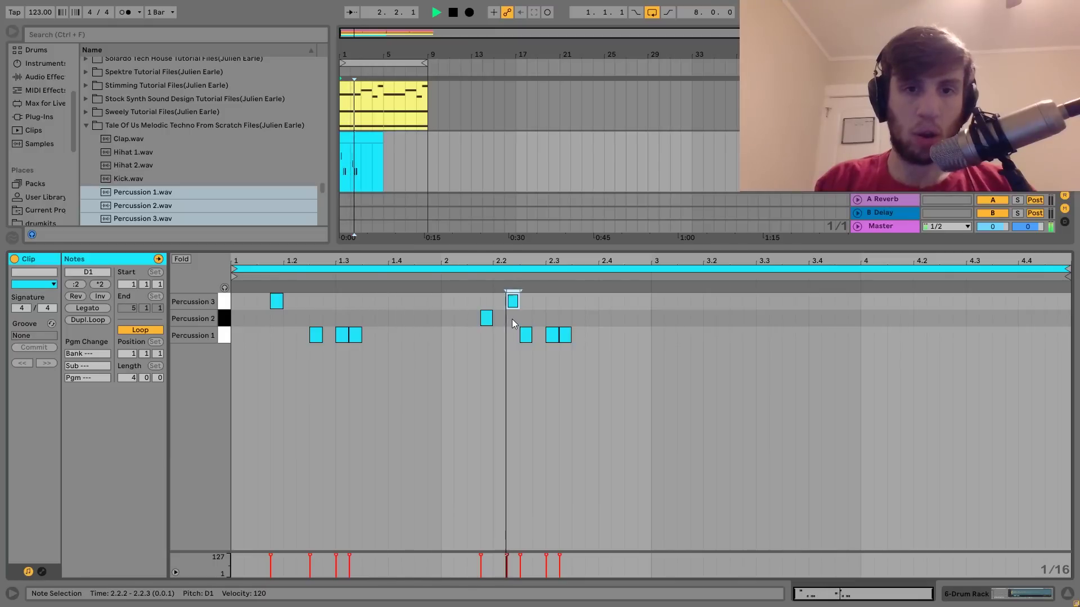
{"action": "double_click", "coordinate": [593, 334]}
{"action": "key", "text": "Up"}
{"action": "key", "text": "Up"}
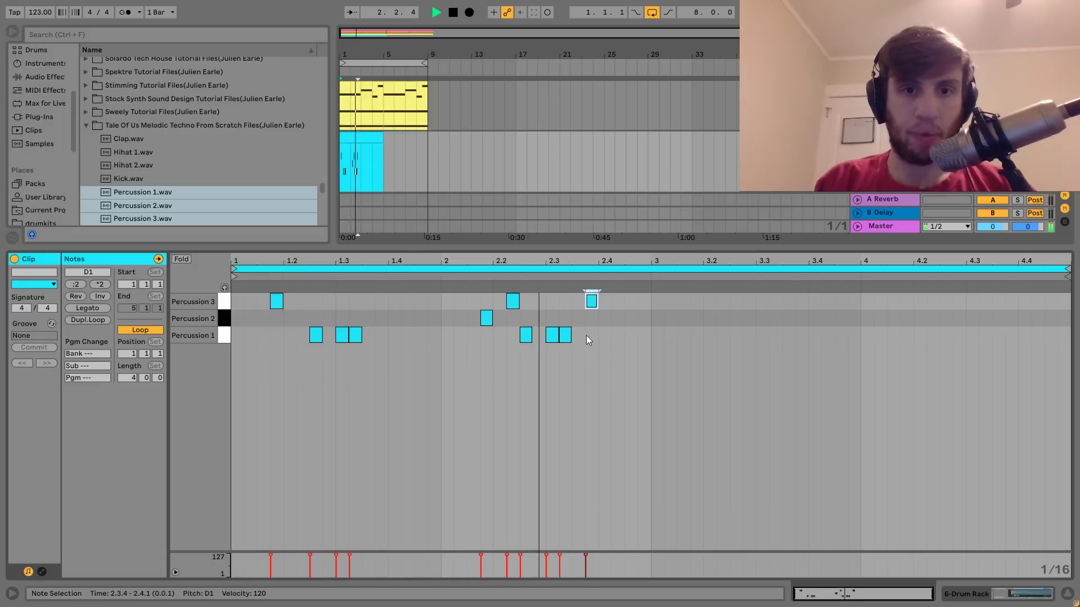
{"action": "key", "text": "Down"}
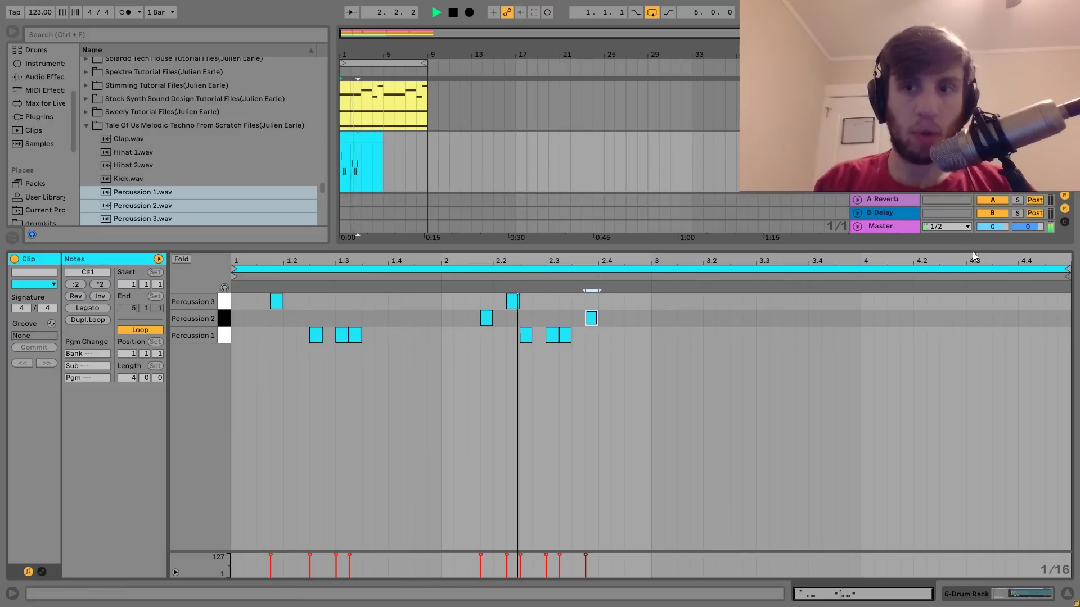
Step: Shorten the percussion clip's loop to two bars, and move the 2.3.4 hit to Percussion 1 and the 2.3.2 hit to Percussion 2
{"action": "left_click_drag", "start_coordinate": [1067, 270], "coordinate": [647, 274]}
{"action": "key", "text": "space"}
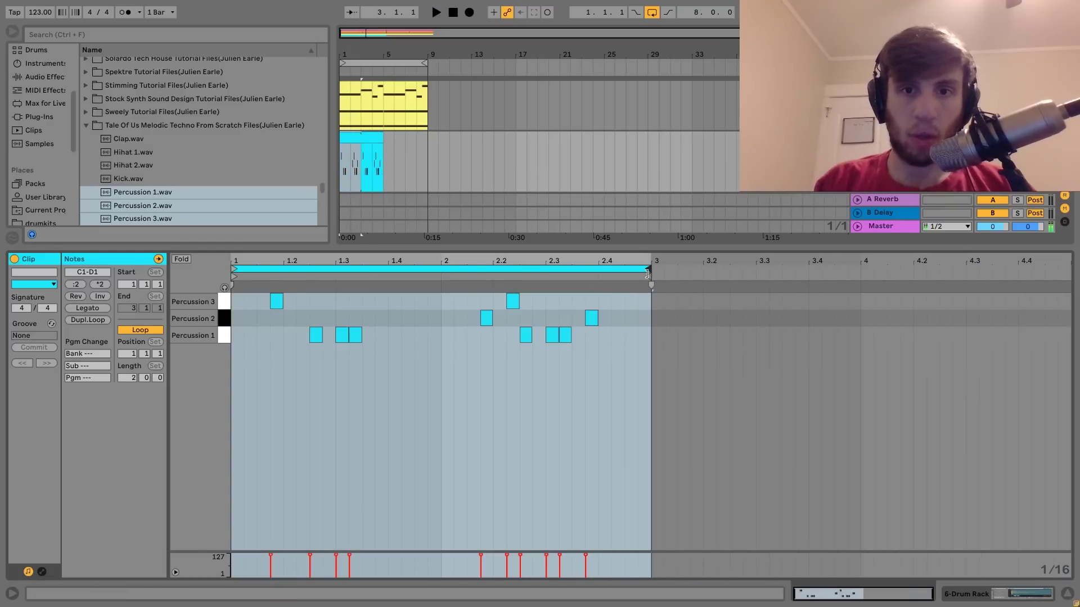
{"action": "left_click", "coordinate": [590, 318]}
{"action": "key", "text": "Down"}
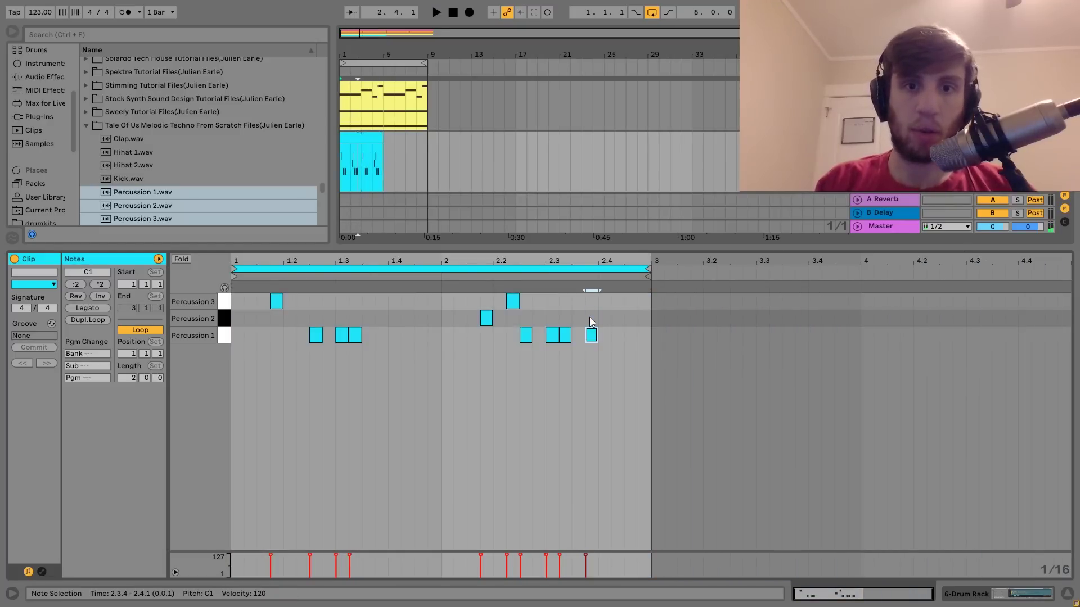
{"action": "left_click", "coordinate": [565, 335]}
{"action": "key", "text": "Up"}
{"action": "key", "text": "space"}
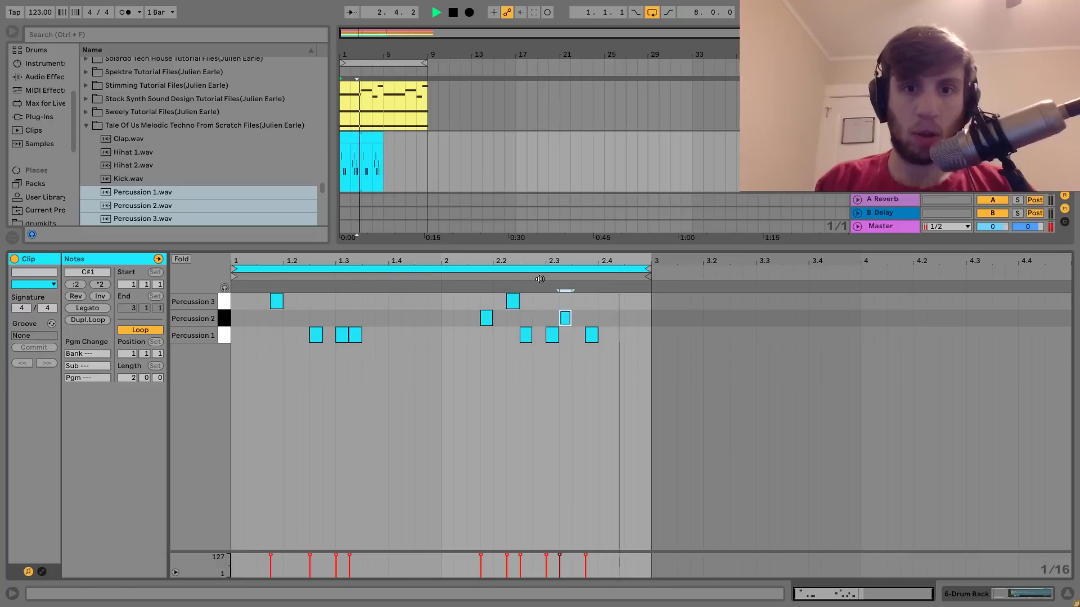
Step: Extend the percussion clip to the end of bar 8 and bring up the soloed drum rack track's devices
{"action": "left_click_drag", "start_coordinate": [383, 137], "coordinate": [431, 140]}
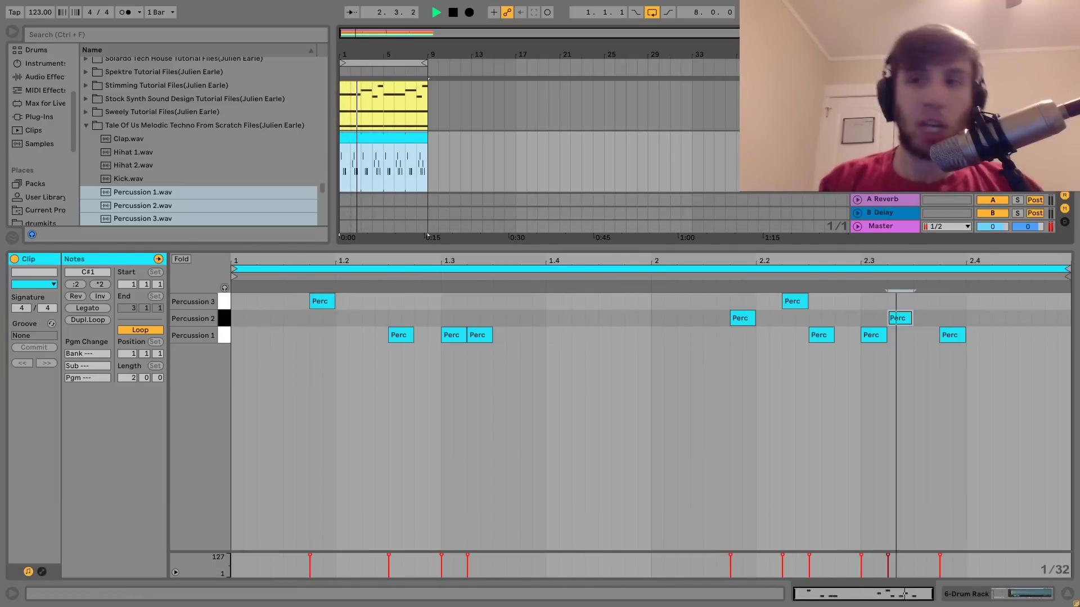
{"action": "key", "text": "space"}
{"action": "key", "text": "shift+Tab"}
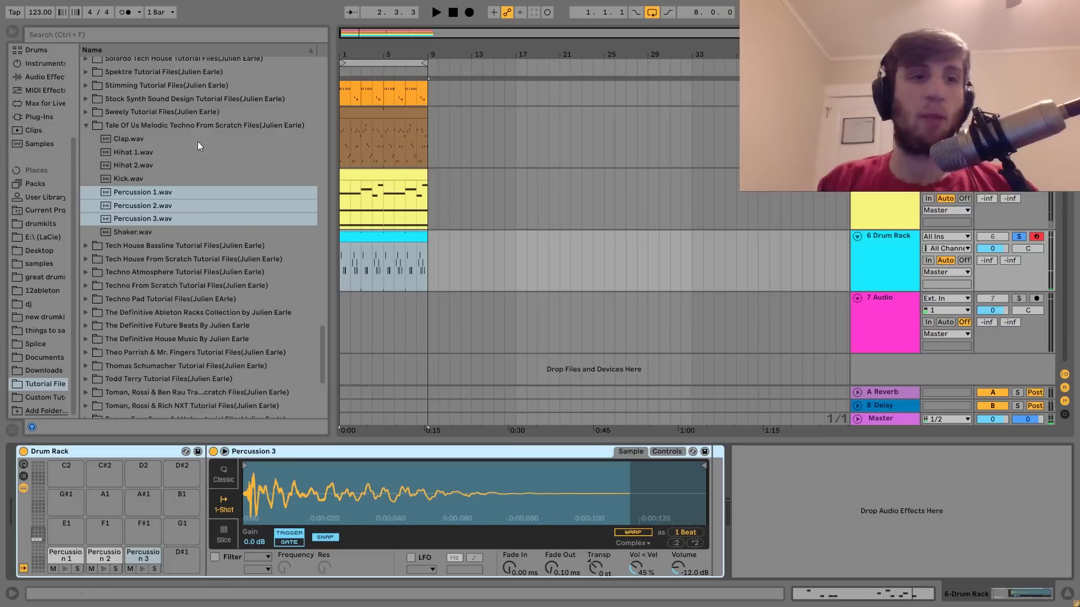
Step: Add a Drum Buss to the 6 Drum Rack track with Medium drive, 32% Crunch and 20.0 kHz Damp
{"action": "left_click", "coordinate": [36, 79]}
{"action": "scroll", "coordinate": [134, 147], "scroll_direction": "down", "scroll_amount": 1}
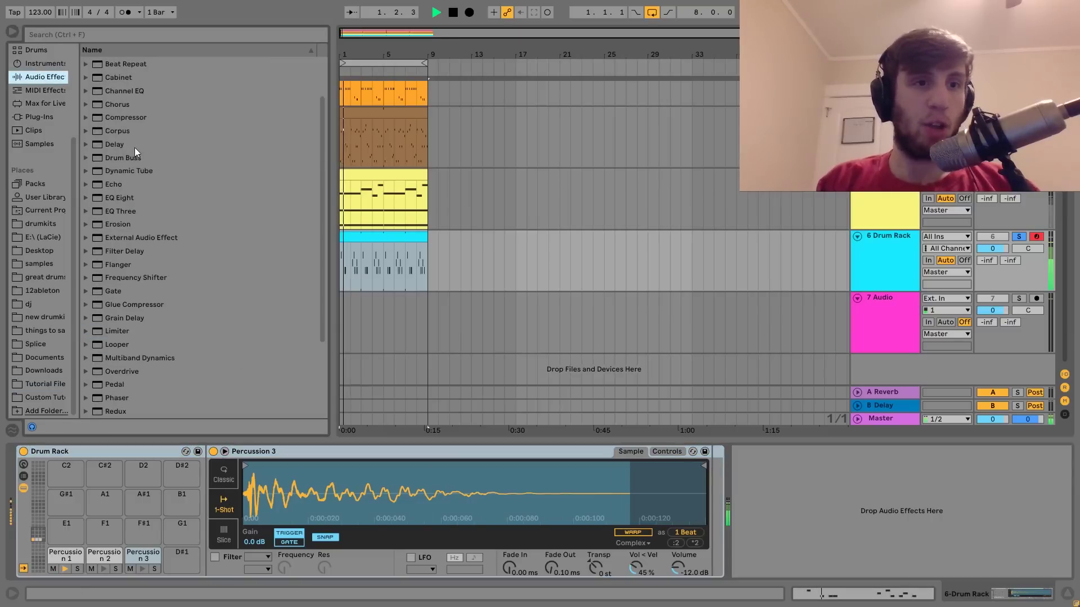
{"action": "left_click", "coordinate": [130, 158]}
{"action": "double_click", "coordinate": [130, 158]}
{"action": "key", "text": "space"}
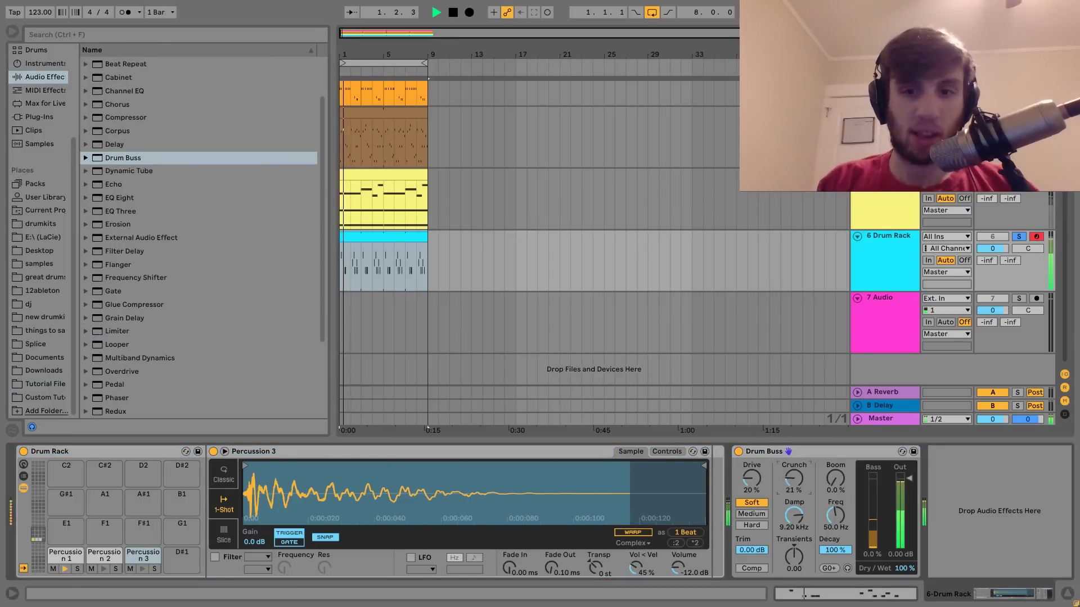
{"action": "left_click_drag", "start_coordinate": [789, 530], "coordinate": [789, 506]}
{"action": "left_click", "coordinate": [752, 514]}
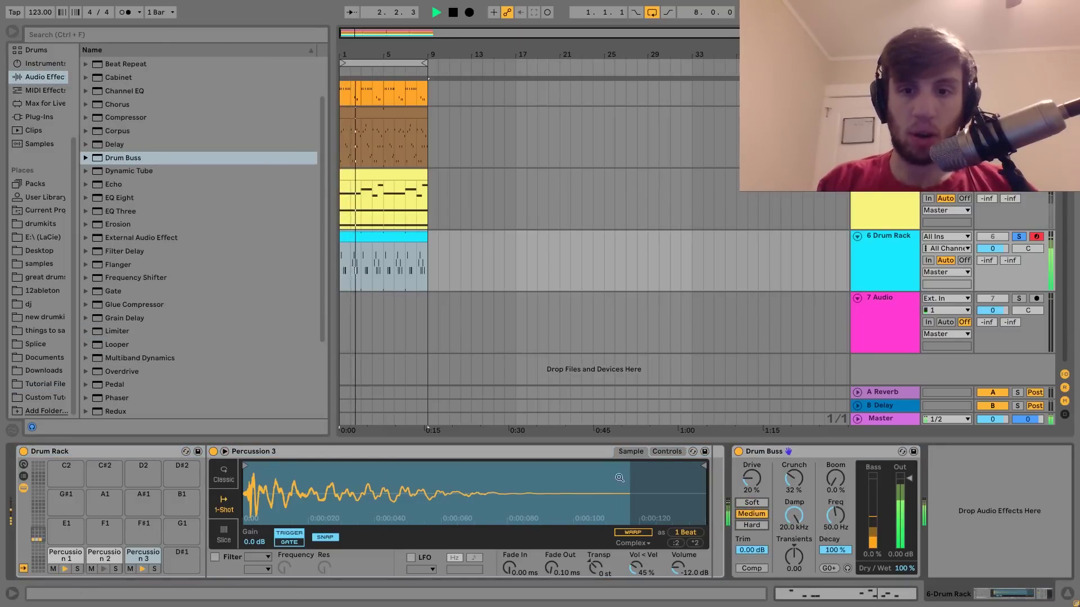
Step: Add an Auto Filter after the Drum Buss as a high-pass at 183 Hz with 19% resonance
{"action": "scroll", "coordinate": [117, 73], "scroll_direction": "up", "scroll_amount": 1}
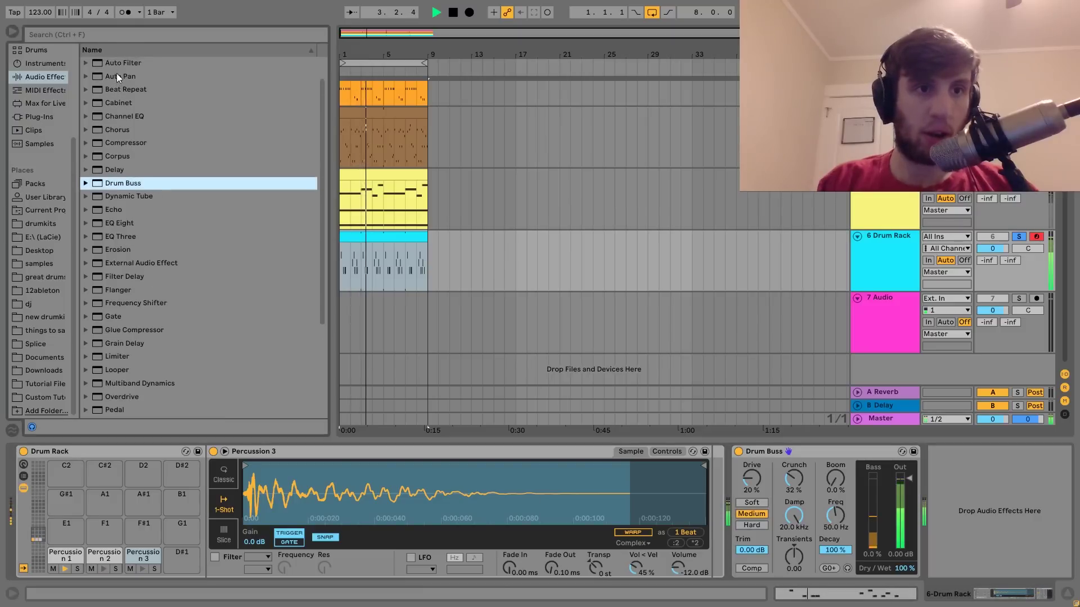
{"action": "left_click", "coordinate": [126, 64]}
{"action": "double_click", "coordinate": [126, 66]}
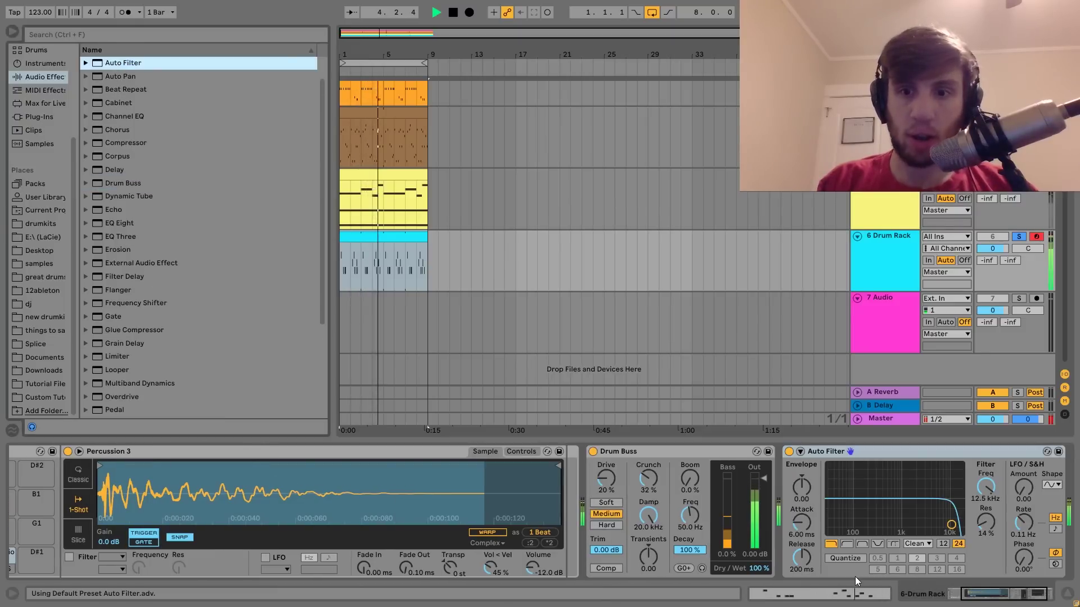
{"action": "left_click", "coordinate": [846, 544]}
{"action": "left_click", "coordinate": [868, 522]}
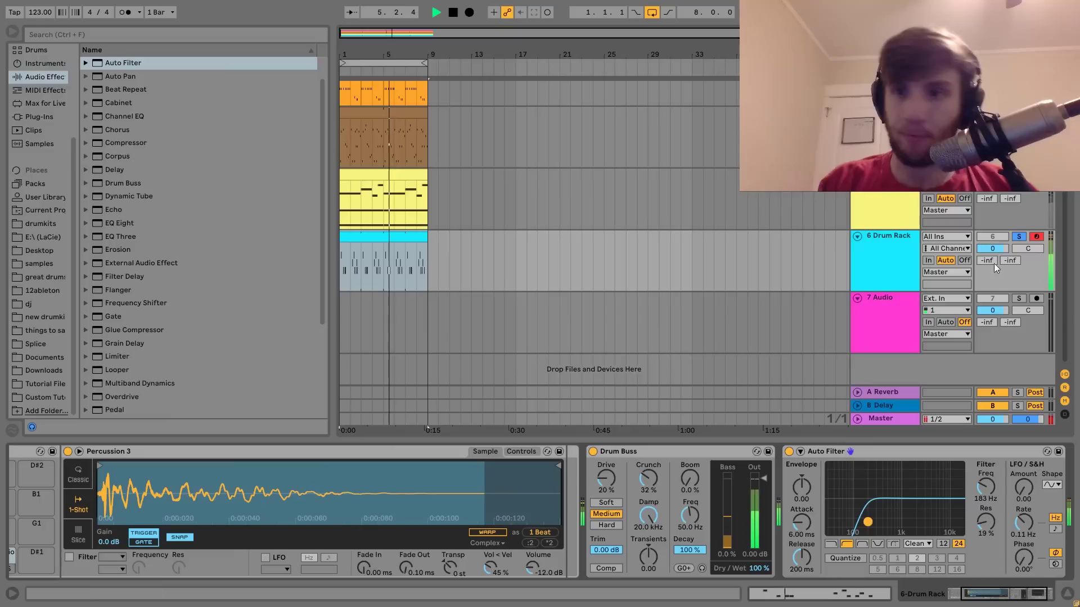
Step: Set the 6 Drum Rack track's volume to -12.1 dB while comparing it soloed and in the full mix
{"action": "mouse_move", "coordinate": [992, 249]}
{"action": "left_mouse_down"}
{"action": "mouse_move", "coordinate": [993, 266]}
{"action": "mouse_move", "coordinate": [1000, 247]}
{"action": "left_mouse_up"}
{"action": "left_click", "coordinate": [1018, 237]}
{"action": "key", "text": "space"}
{"action": "key", "text": "Down"}
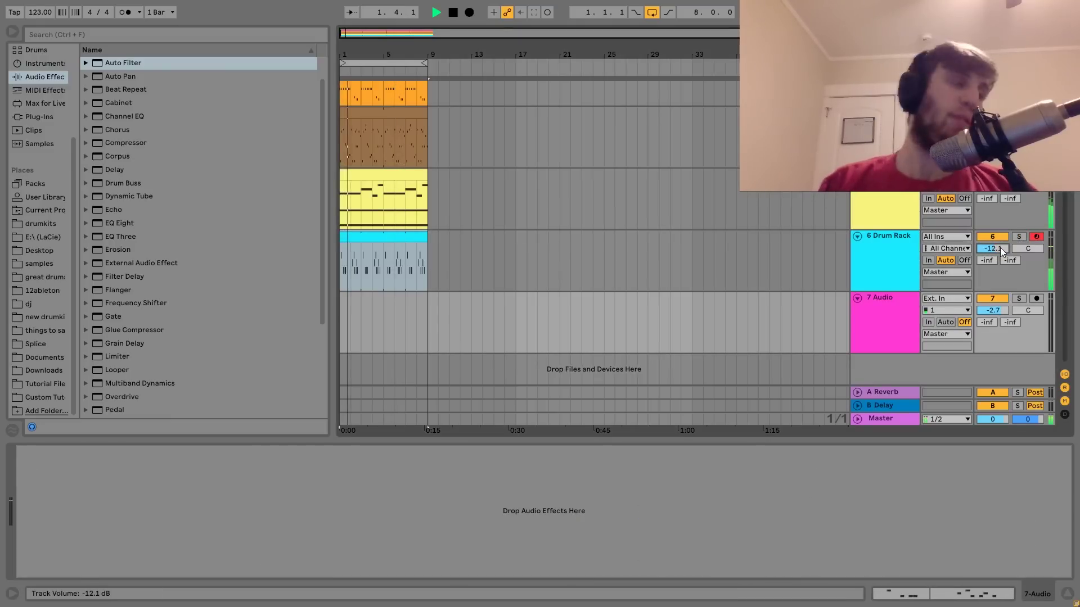
{"action": "left_click", "coordinate": [917, 242]}
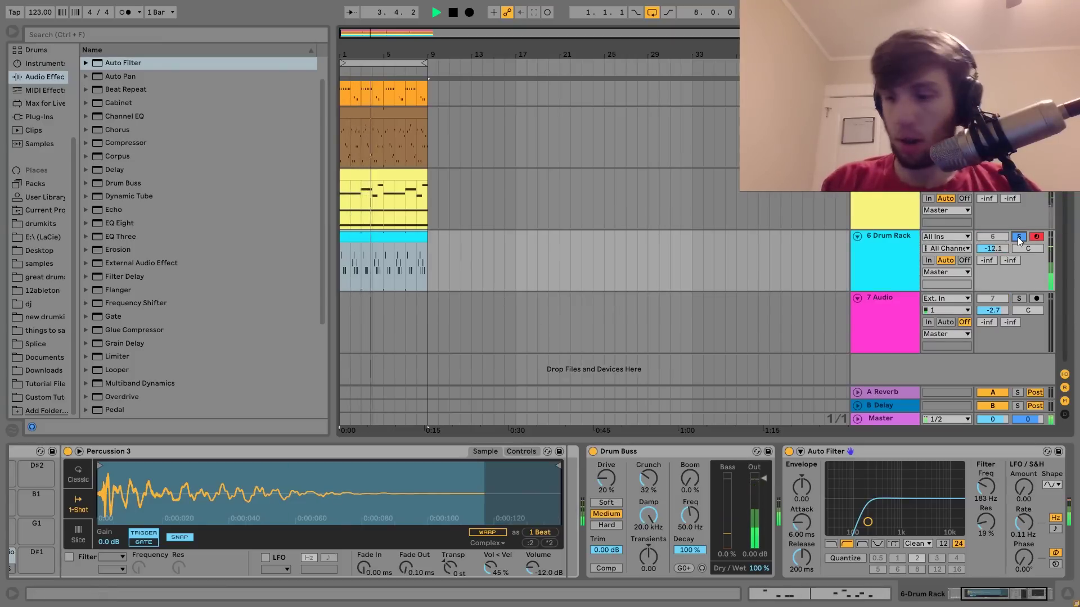
{"action": "key", "text": "space"}
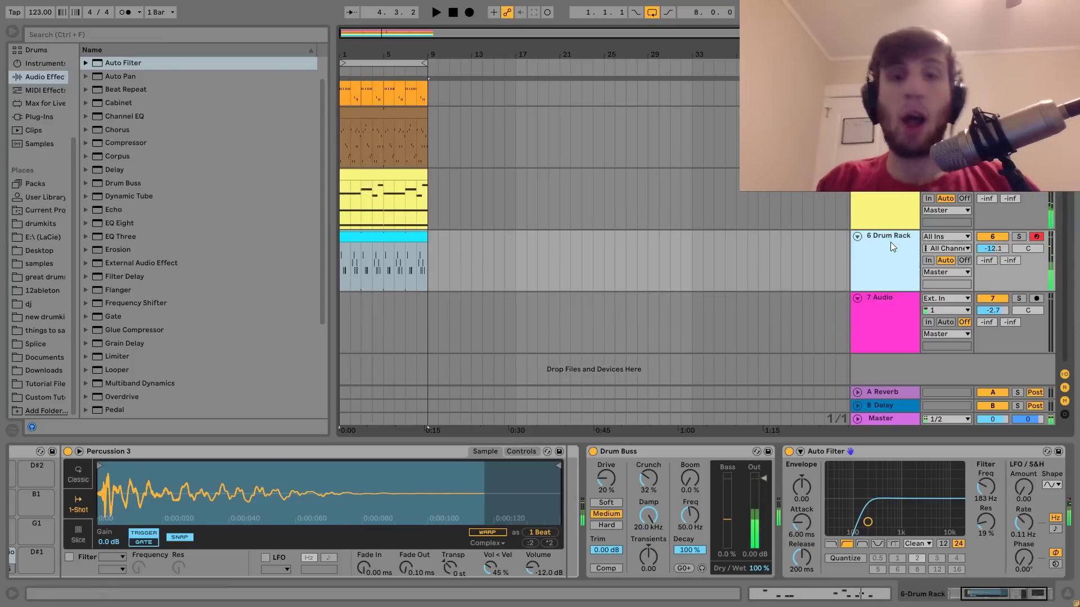
Step: Insert a MIDI track below 6 Drum Rack, preview the tutorial folder's drum samples and load Shaker.wav onto it
{"action": "key", "text": "ctrl+shift+t"}
{"action": "left_click", "coordinate": [40, 382]}
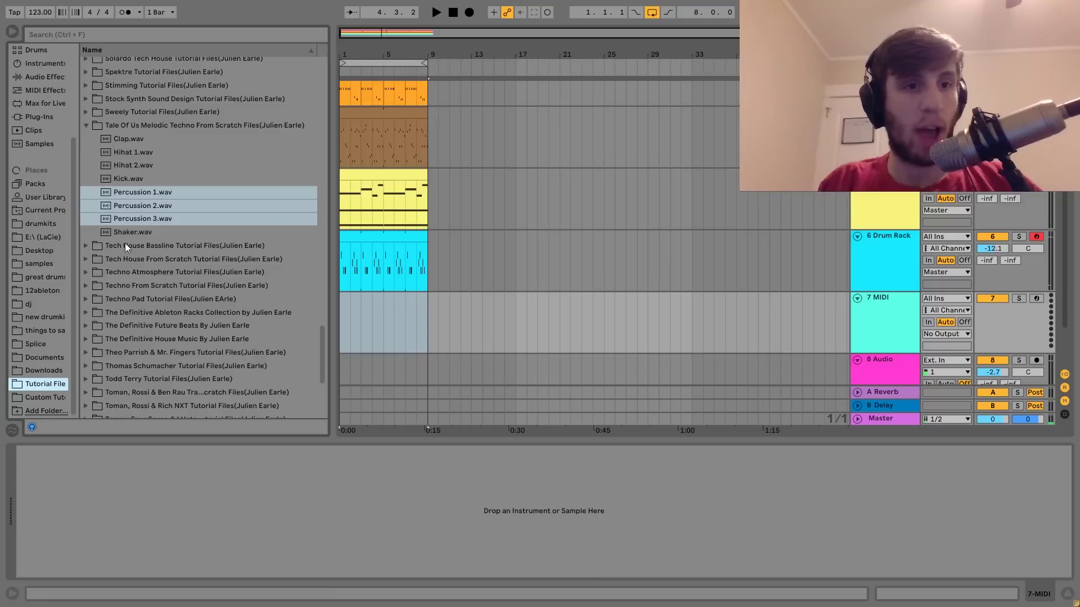
{"action": "left_click", "coordinate": [123, 153]}
{"action": "key", "text": "Down"}
{"action": "key", "text": "Down"}
{"action": "key", "text": "Down"}
{"action": "key", "text": "Down"}
{"action": "key", "text": "Down"}
{"action": "key", "text": "Down"}
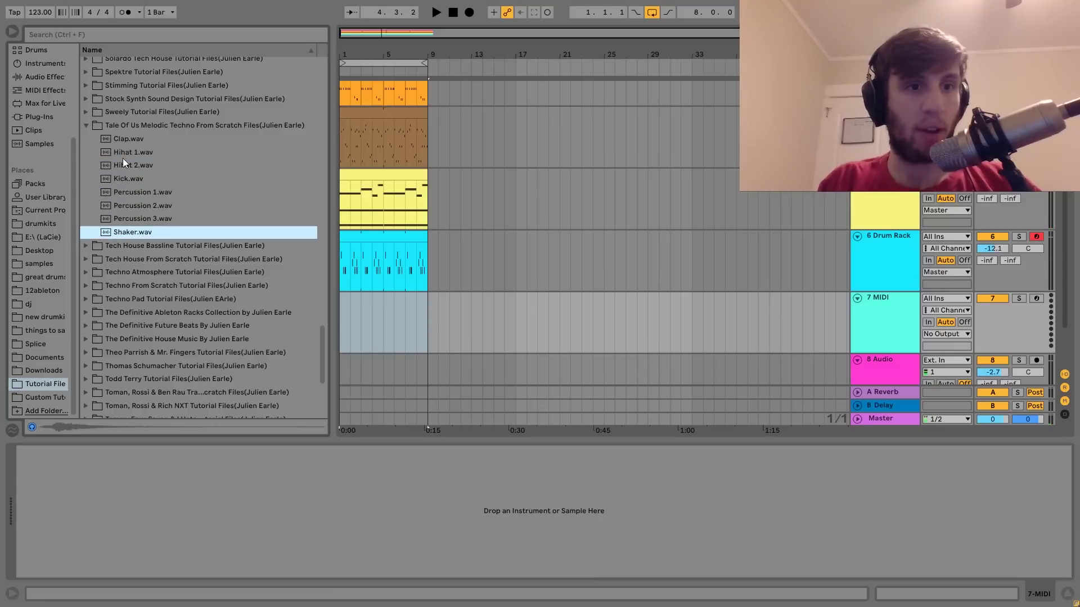
{"action": "key", "text": "Return"}
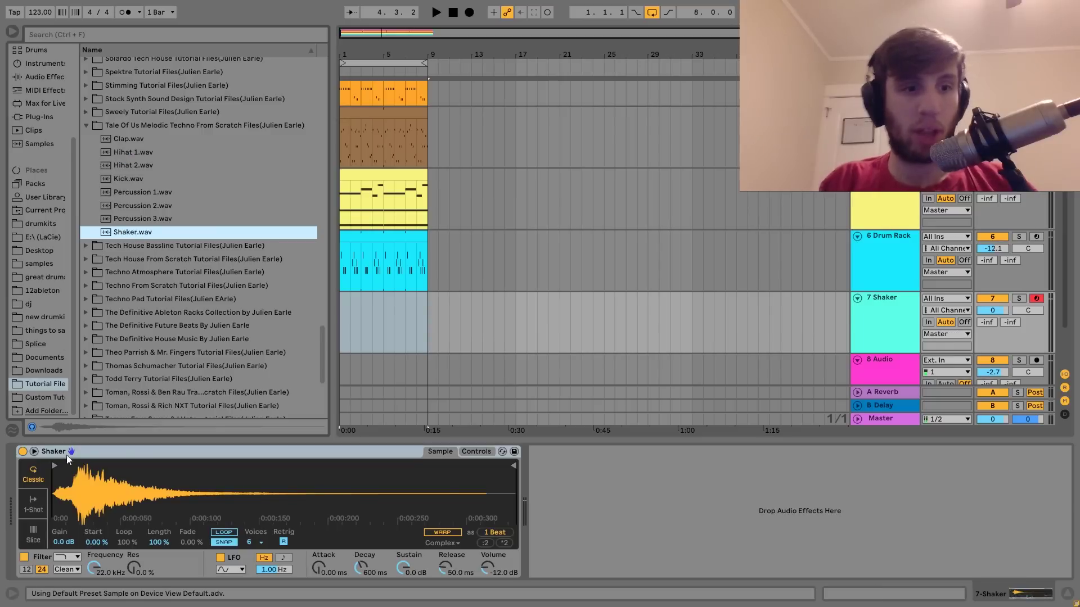
Step: Move the shaker sample's start past its quiet onset and create an empty four-bar clip from bar 1 on its track
{"action": "left_click", "coordinate": [54, 465]}
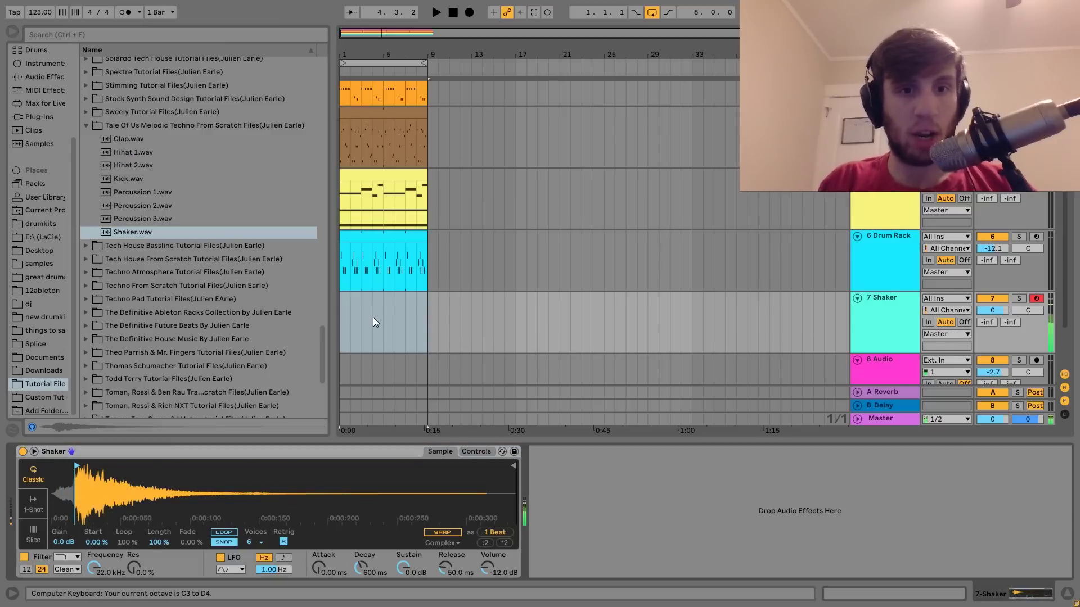
{"action": "left_click_drag", "start_coordinate": [383, 323], "coordinate": [343, 322]}
{"action": "key", "text": "ctrl+shift+m"}
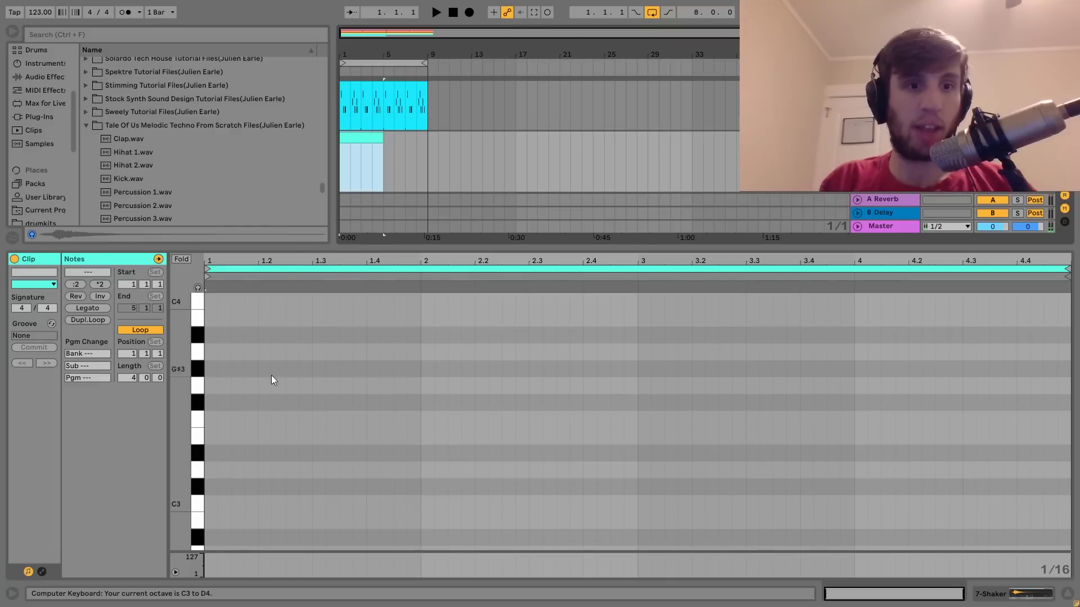
Step: Fill the shaker clip with C3 notes on every second sixteenth starting at 1.1.2, and audition the pattern
{"action": "double_click", "coordinate": [227, 505]}
{"action": "key", "text": "ctrl+d"}
{"action": "key", "text": "Right"}
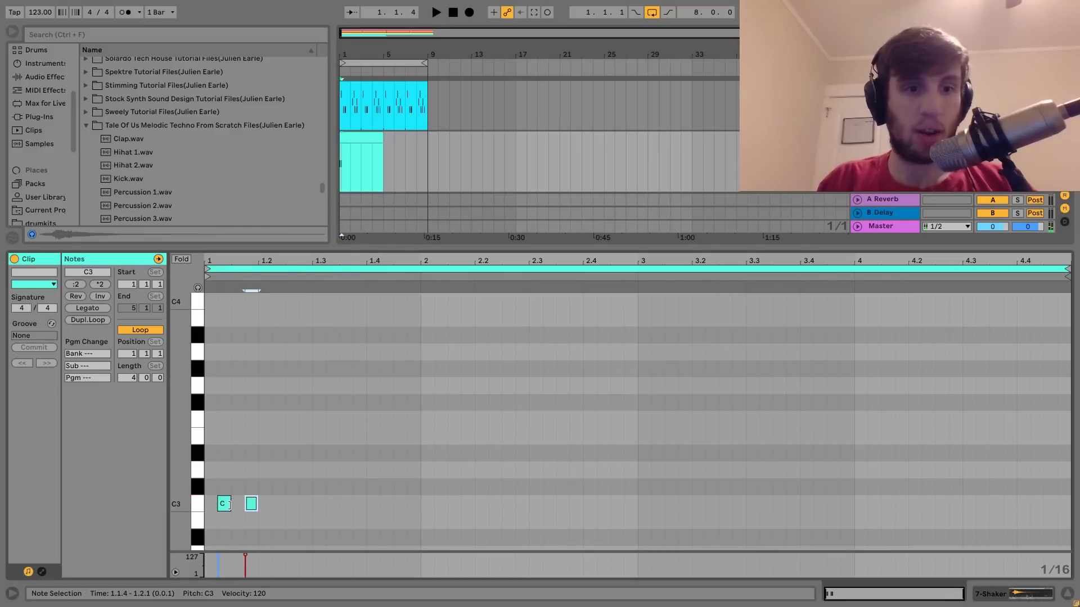
{"action": "left_click", "coordinate": [225, 504], "text": "shift"}
{"action": "key", "text": "ctrl+d"}
{"action": "key", "text": "ctrl+d"}
{"action": "key", "text": "ctrl+d"}
{"action": "key", "text": "ctrl+d"}
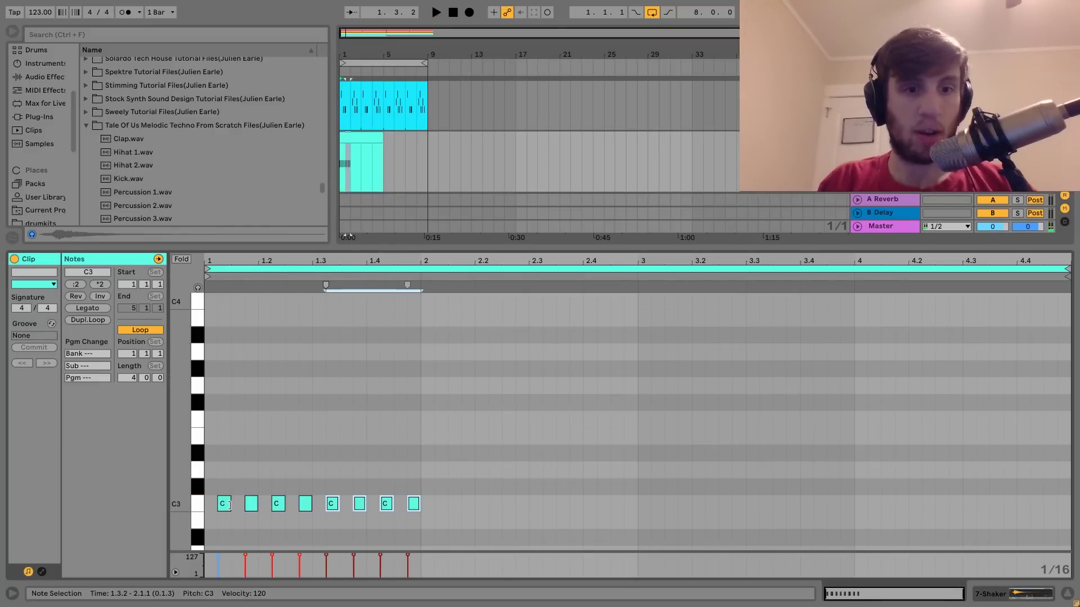
{"action": "key", "text": "Right"}
{"action": "key", "text": "space"}
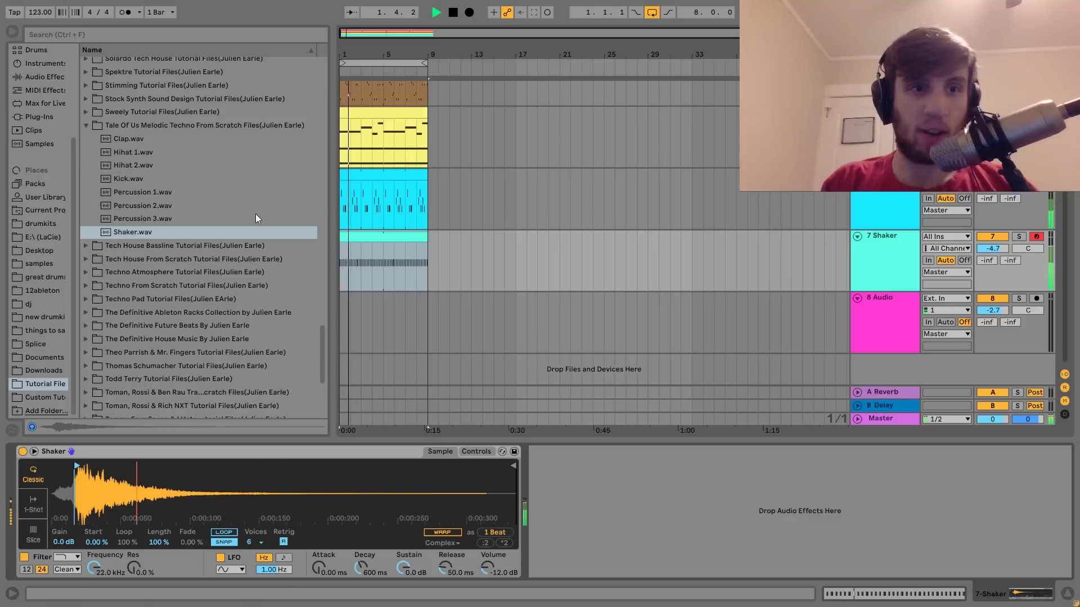
{"action": "key", "text": "space"}
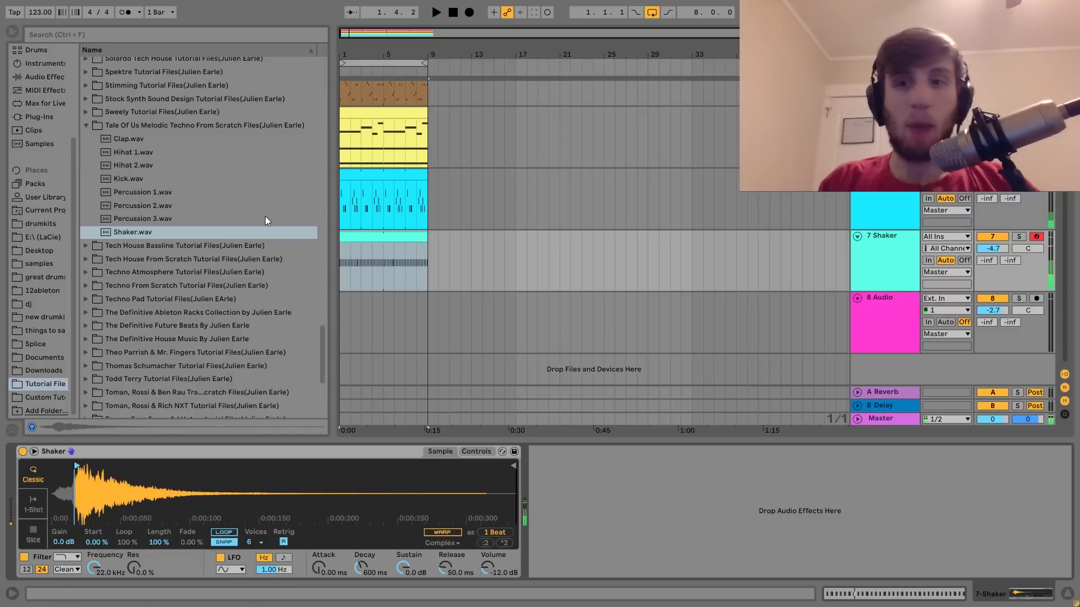
Step: Load Hihat 2.wav onto a new MIDI track below Shaker and copy the shaker clips onto it
{"action": "key", "text": "ctrl+shift+t"}
{"action": "left_click", "coordinate": [128, 164]}
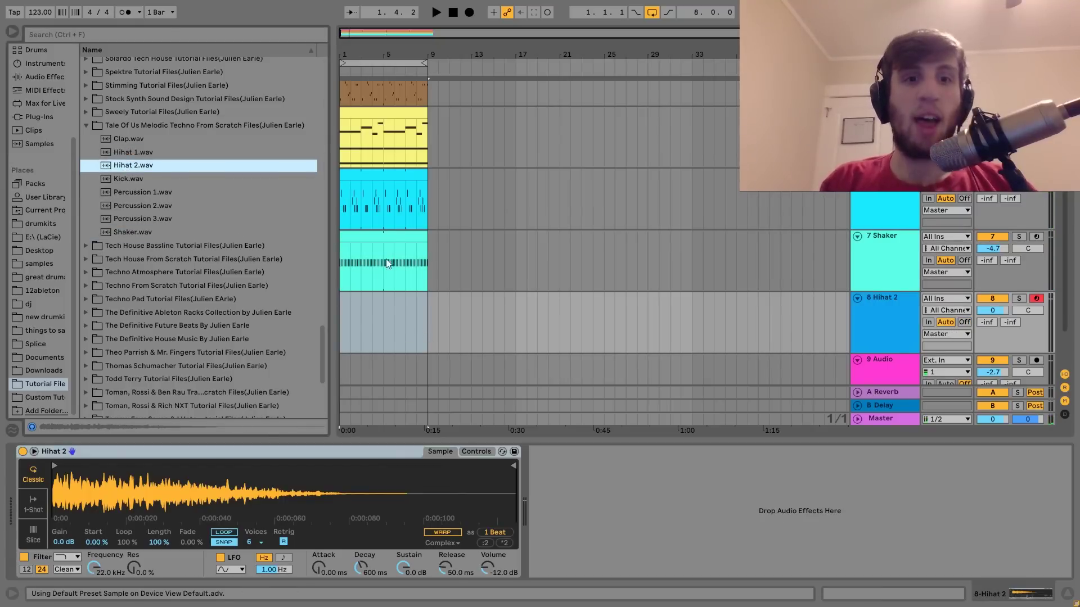
{"action": "left_click_drag", "start_coordinate": [384, 233], "coordinate": [384, 306]}
{"action": "double_click", "coordinate": [380, 300]}
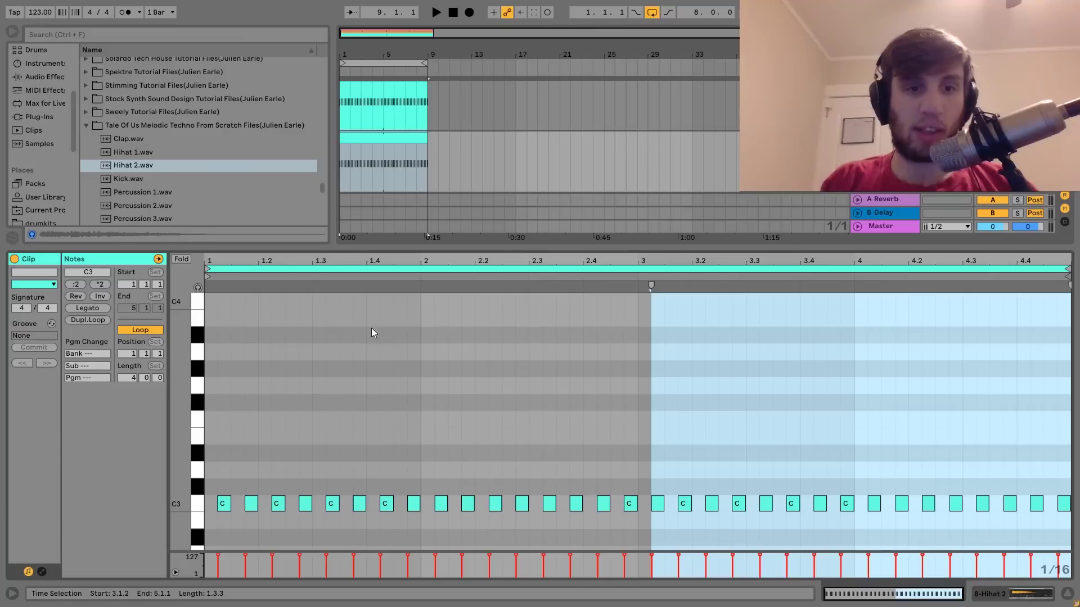
{"action": "left_click", "coordinate": [340, 386]}
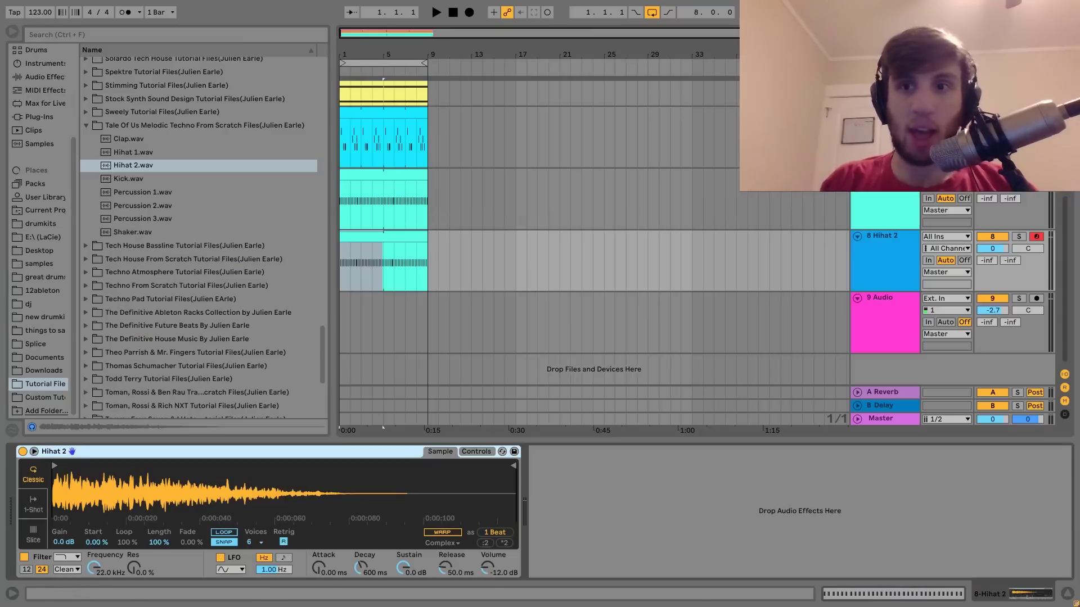
Step: Solo the Hihat 2 track and set its volume to -1.3 dB while playing the loop
{"action": "left_click", "coordinate": [1011, 230]}
{"action": "left_click", "coordinate": [1019, 236]}
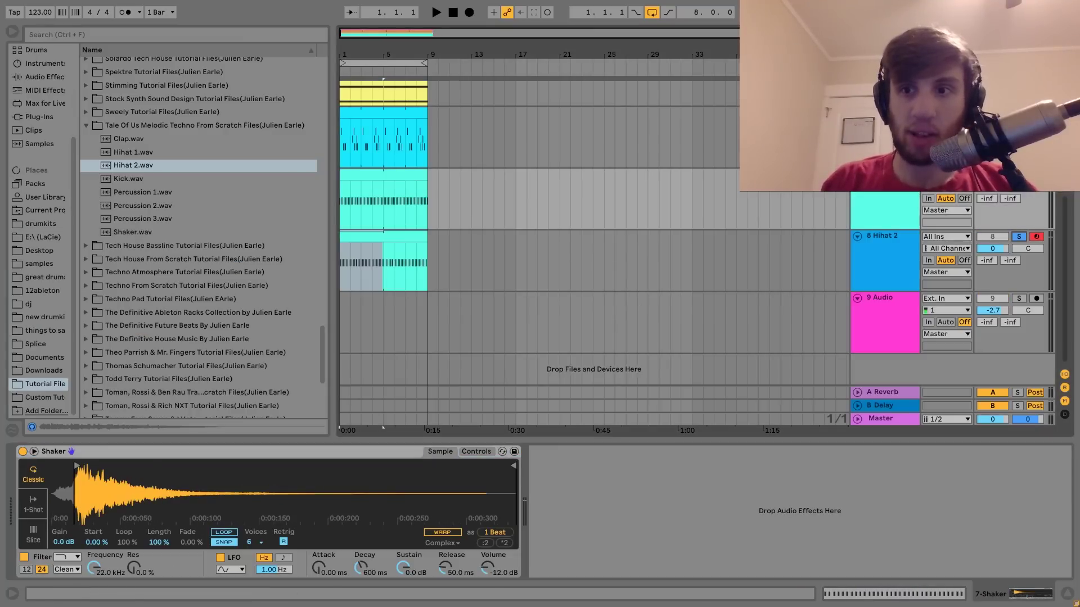
{"action": "key", "text": "space"}
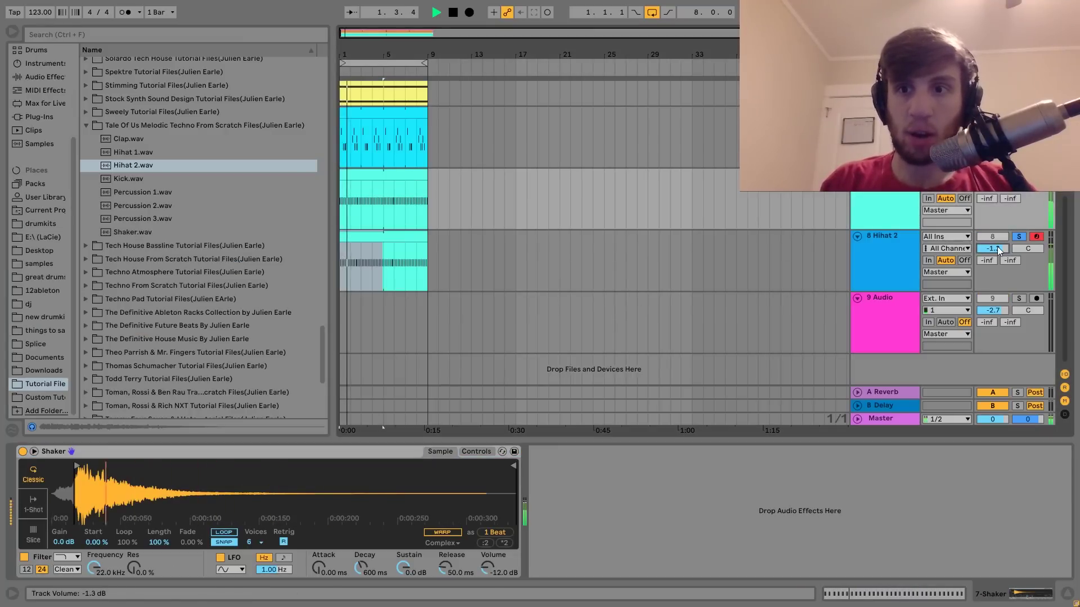
{"action": "key", "text": "space"}
Step: Swap the clips between the Shaker and Hihat 2 tracks and unsolo Hihat 2 during playback
{"action": "mouse_move", "coordinate": [505, 205]}
{"action": "left_mouse_down"}
{"action": "mouse_move", "coordinate": [538, 207]}
{"action": "mouse_move", "coordinate": [501, 200]}
{"action": "left_mouse_up"}
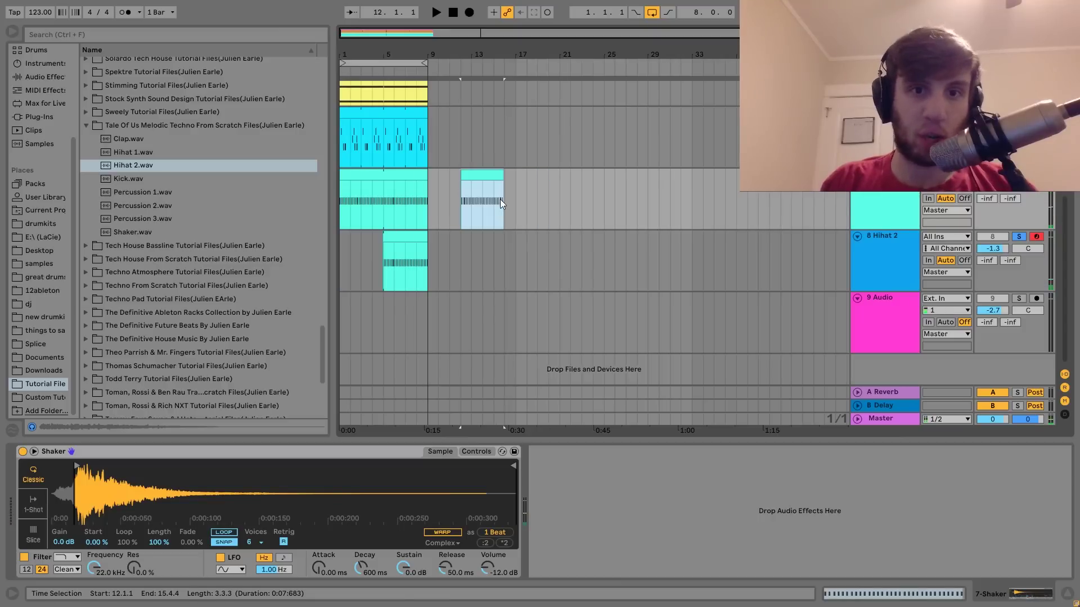
{"action": "key", "text": "ctrl+z"}
{"action": "left_click", "coordinate": [386, 238]}
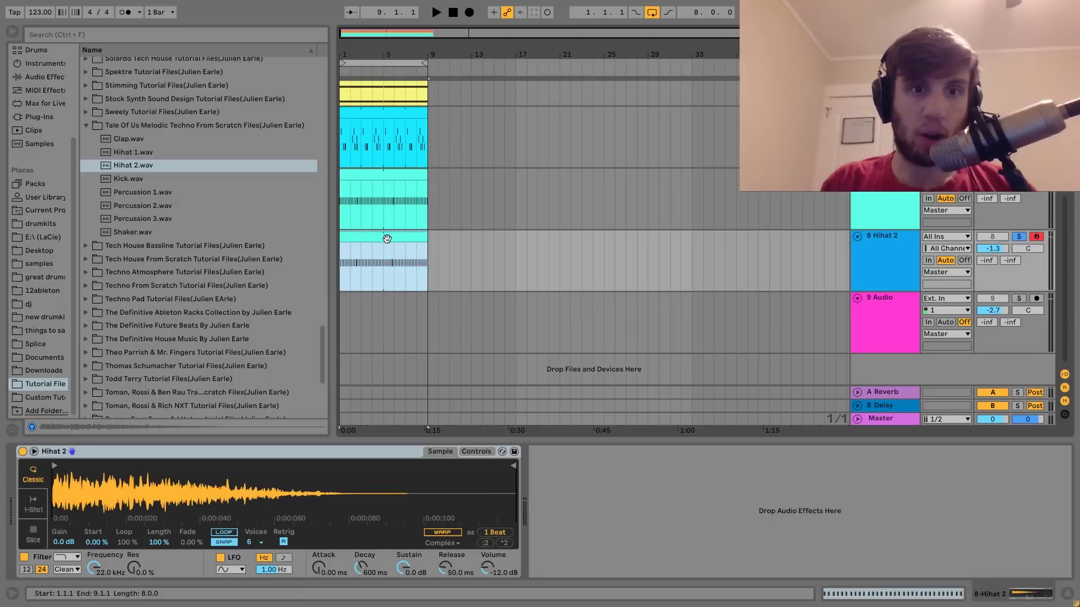
{"action": "left_click_drag", "start_coordinate": [367, 239], "coordinate": [466, 200]}
{"action": "left_click_drag", "start_coordinate": [379, 179], "coordinate": [379, 245]}
{"action": "left_click_drag", "start_coordinate": [503, 172], "coordinate": [386, 184]}
{"action": "key", "text": "space"}
{"action": "left_click", "coordinate": [1018, 237]}
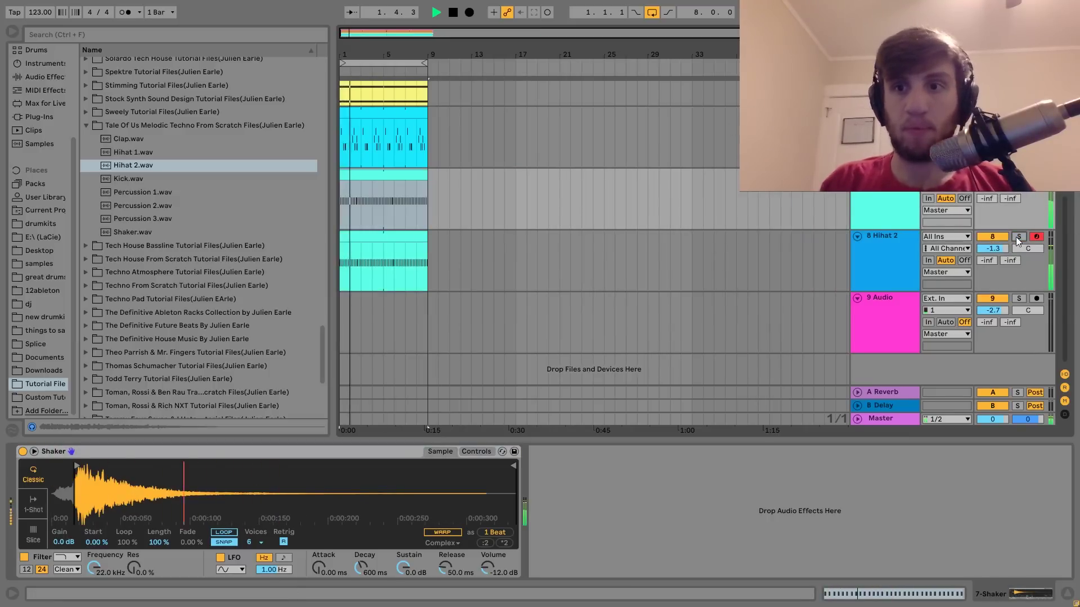
Step: Transpose the Hihat 2 sample to -7 st in its Simpler controls while listening
{"action": "left_click", "coordinate": [895, 245]}
{"action": "key", "text": "space"}
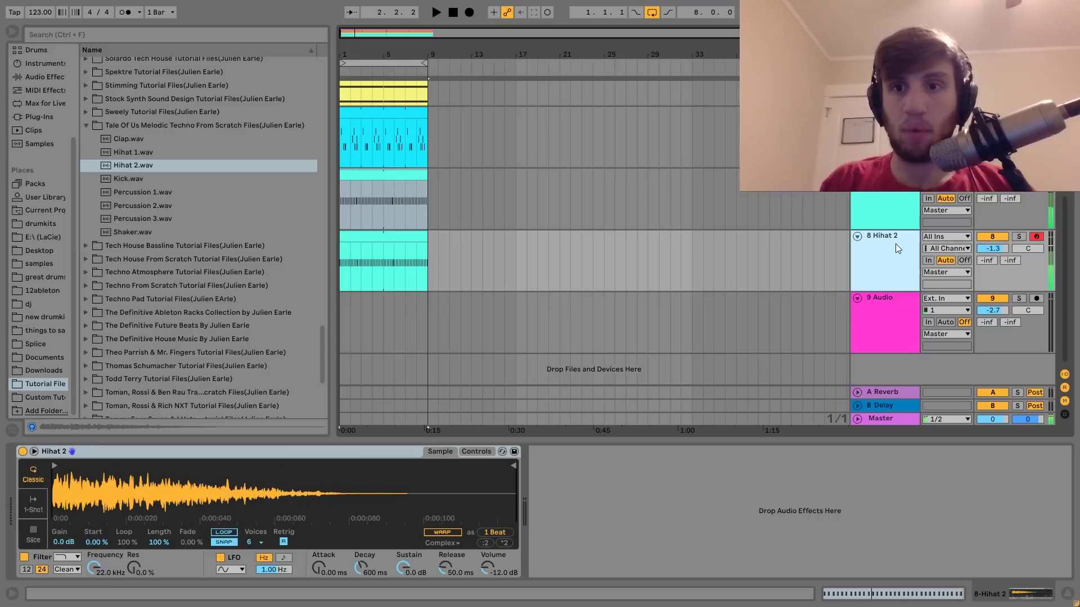
{"action": "left_click", "coordinate": [473, 451]}
{"action": "key", "text": "space"}
{"action": "left_click_drag", "start_coordinate": [449, 533], "coordinate": [449, 538]}
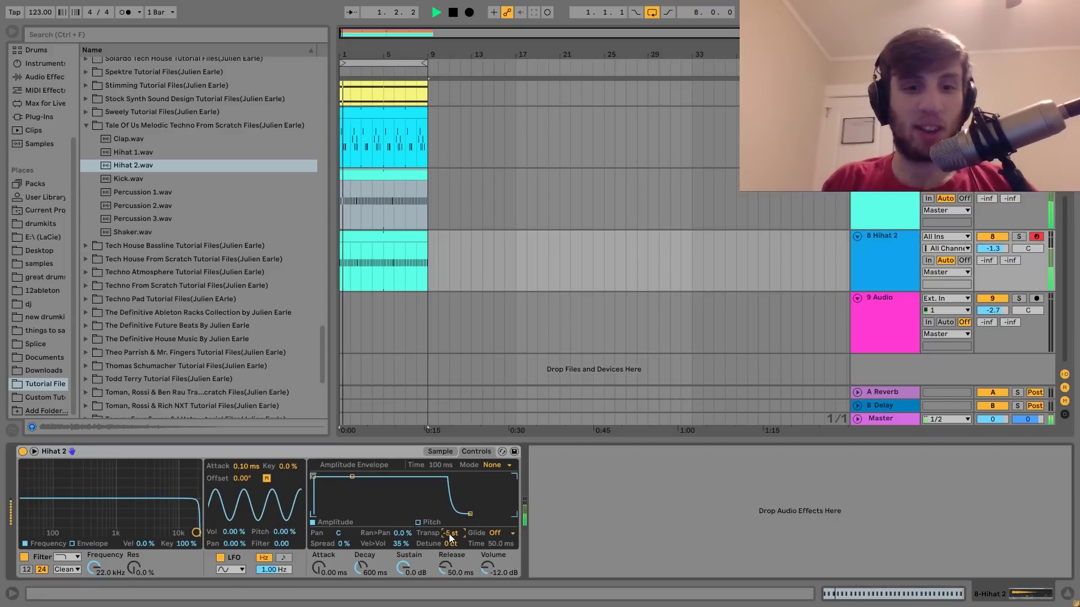
Step: Group the Shaker and Hihat 2 tracks together and briefly audition the group
{"action": "left_click", "coordinate": [876, 266]}
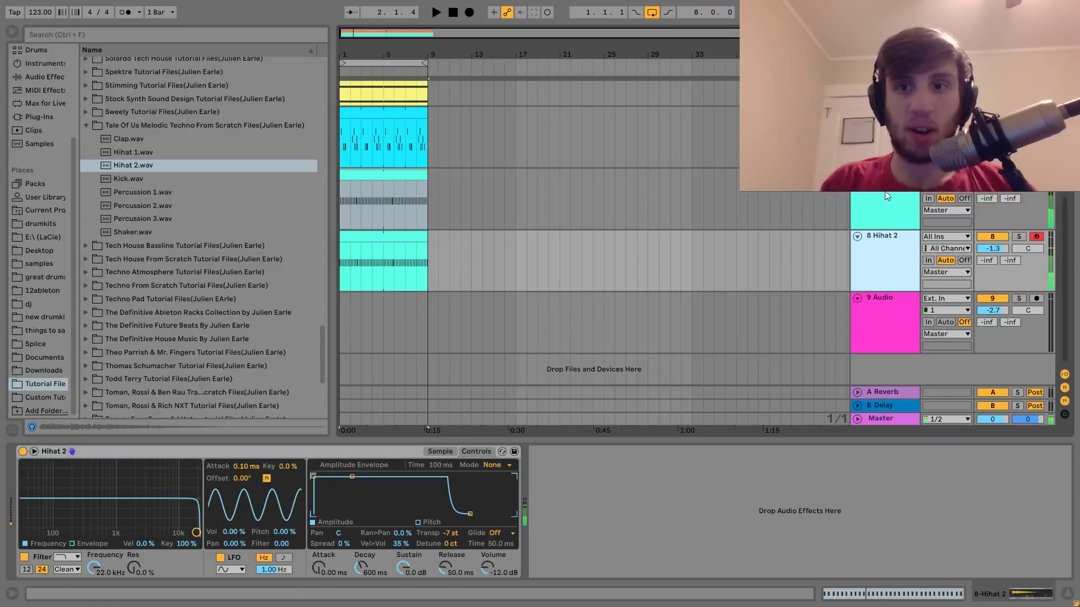
{"action": "left_click", "coordinate": [888, 195], "text": "shift"}
{"action": "key", "text": "ctrl+g"}
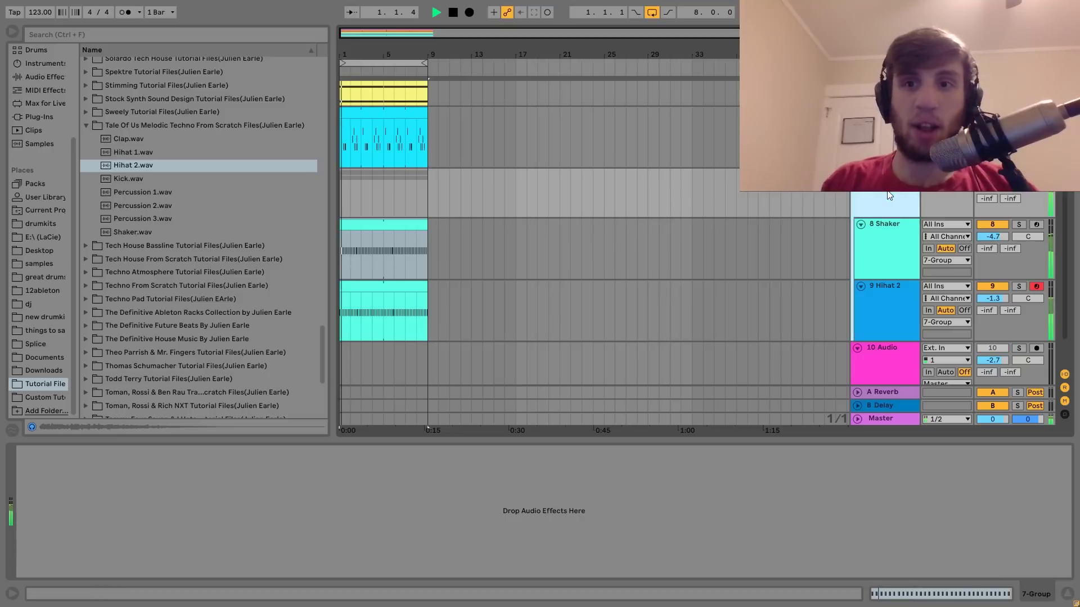
{"action": "key", "text": "space"}
Step: Add an Auto Pan to the group with a tempo-synced 1/8 rate, sawtooth waveform and 84.1% amount, and reactivate the 10 Audio track
{"action": "left_click", "coordinate": [33, 76]}
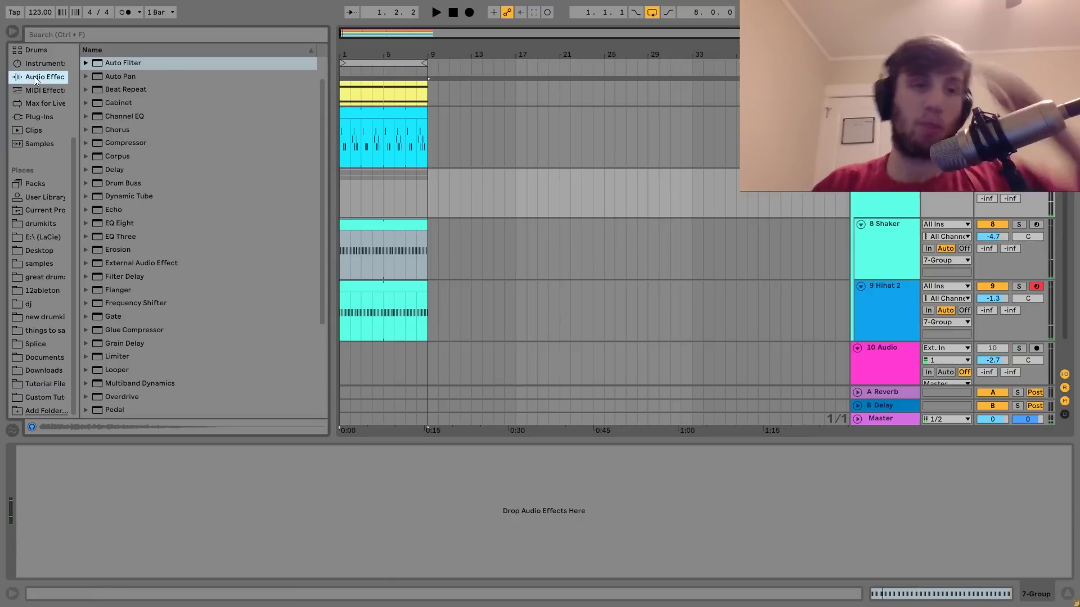
{"action": "double_click", "coordinate": [123, 79]}
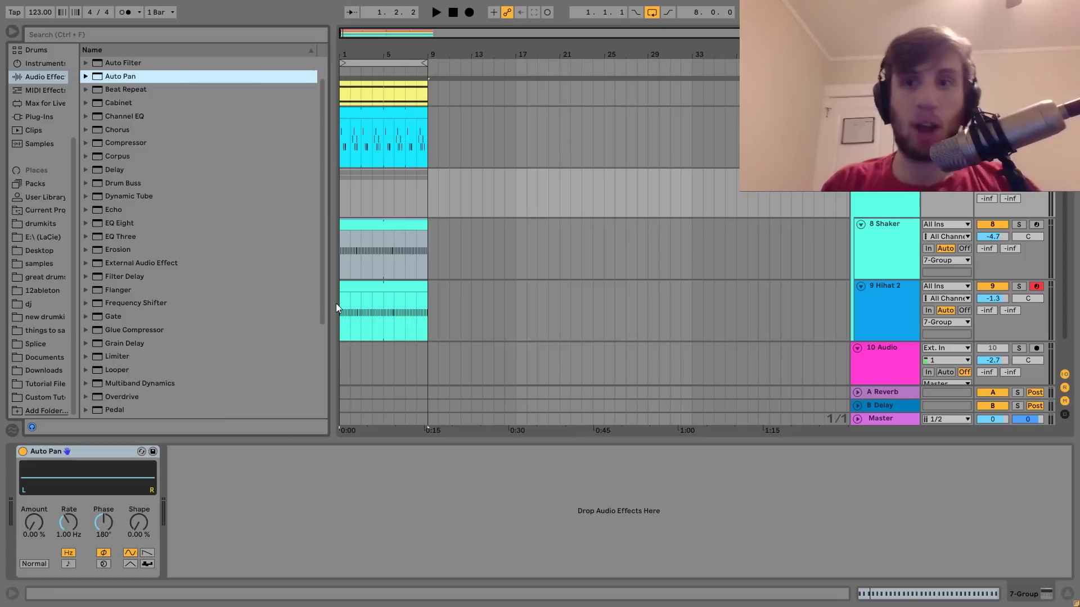
{"action": "left_click", "coordinate": [69, 564]}
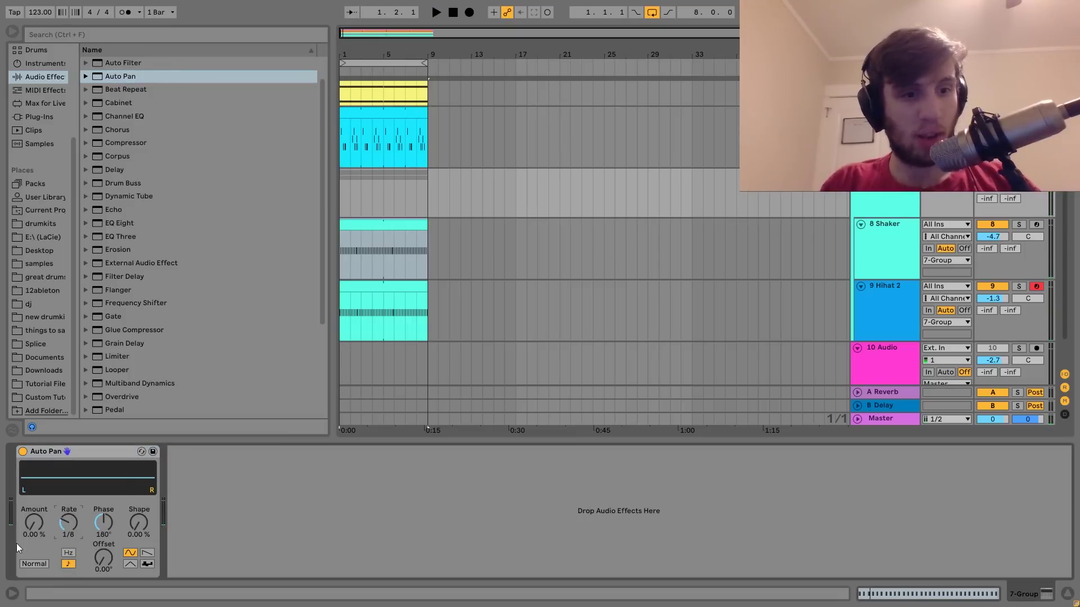
{"action": "left_click_drag", "start_coordinate": [34, 524], "coordinate": [34, 450]}
{"action": "left_click", "coordinate": [147, 554]}
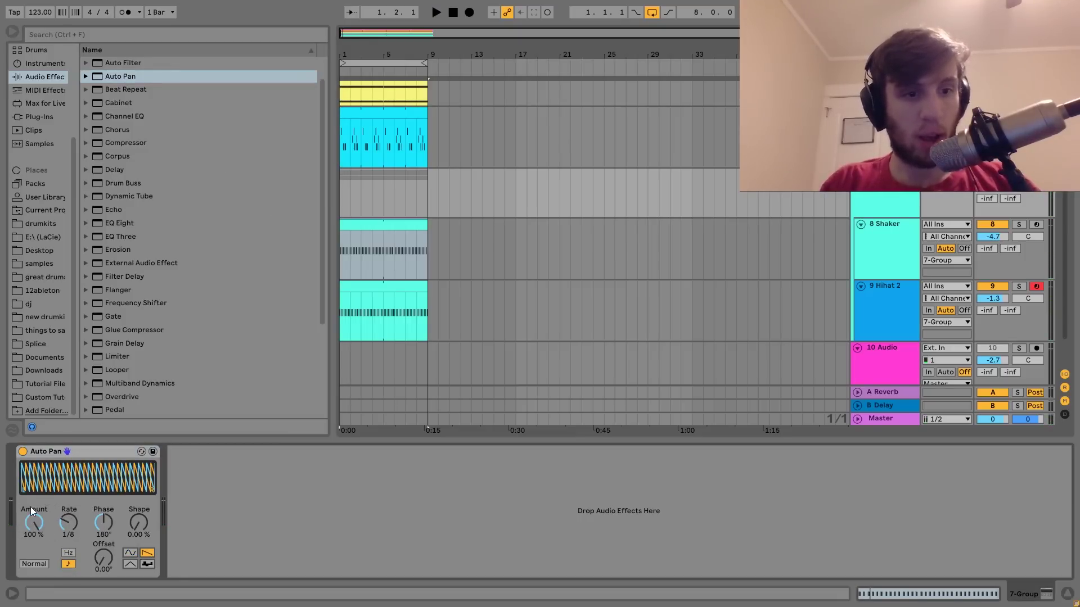
{"action": "left_click_drag", "start_coordinate": [29, 520], "coordinate": [29, 528]}
{"action": "key", "text": "space"}
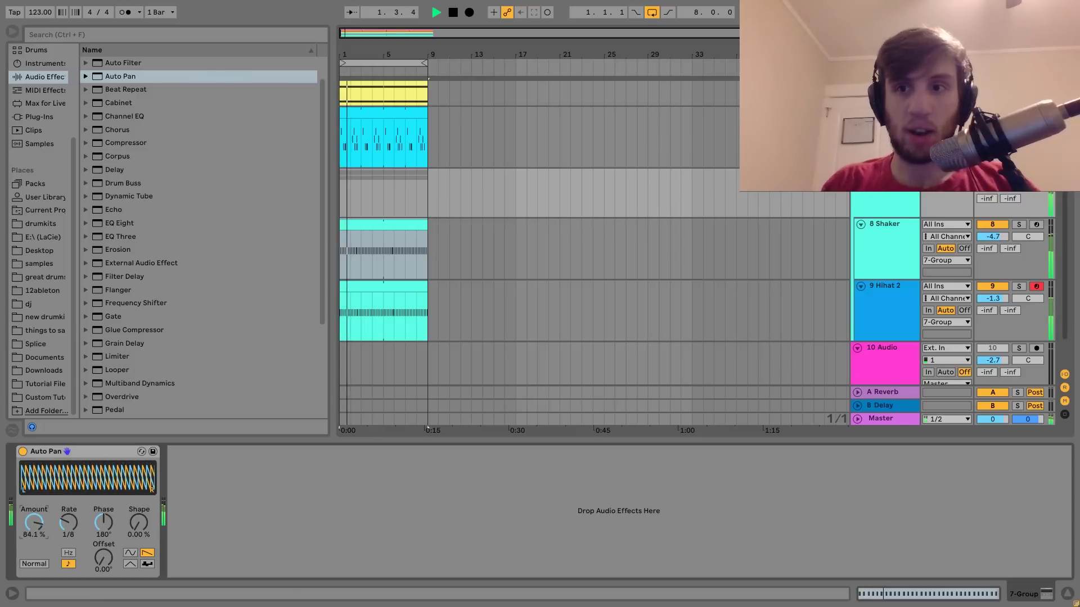
{"action": "left_click", "coordinate": [992, 348]}
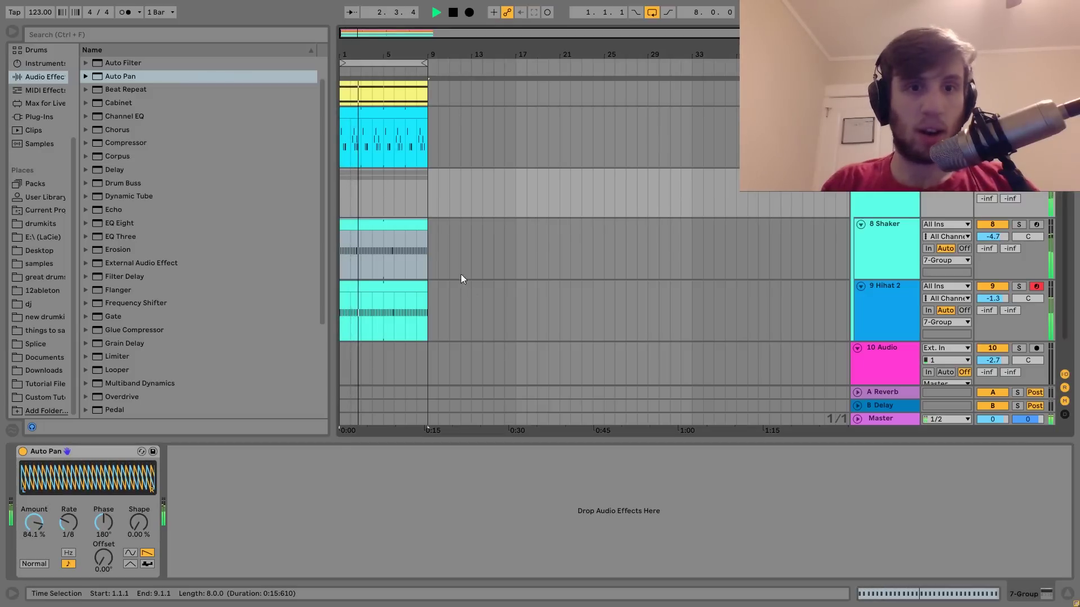
Step: Transpose the Hihat 2 sample to +6 st and raise its track volume to 6.0 dB
{"action": "left_click", "coordinate": [900, 327]}
{"action": "left_click_drag", "start_coordinate": [456, 537], "coordinate": [457, 536]}
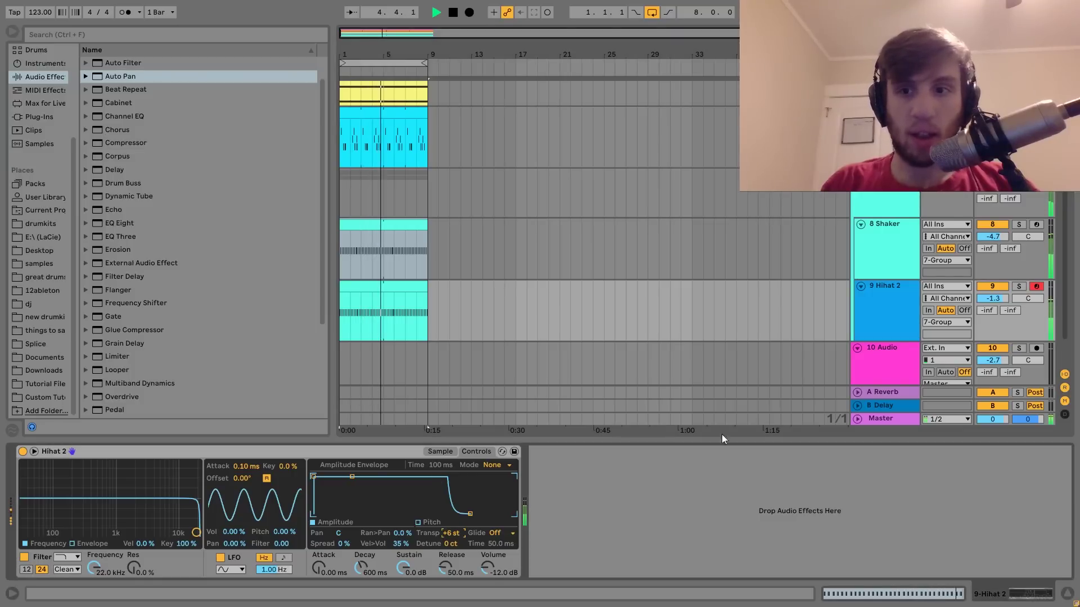
{"action": "left_click_drag", "start_coordinate": [998, 299], "coordinate": [998, 281]}
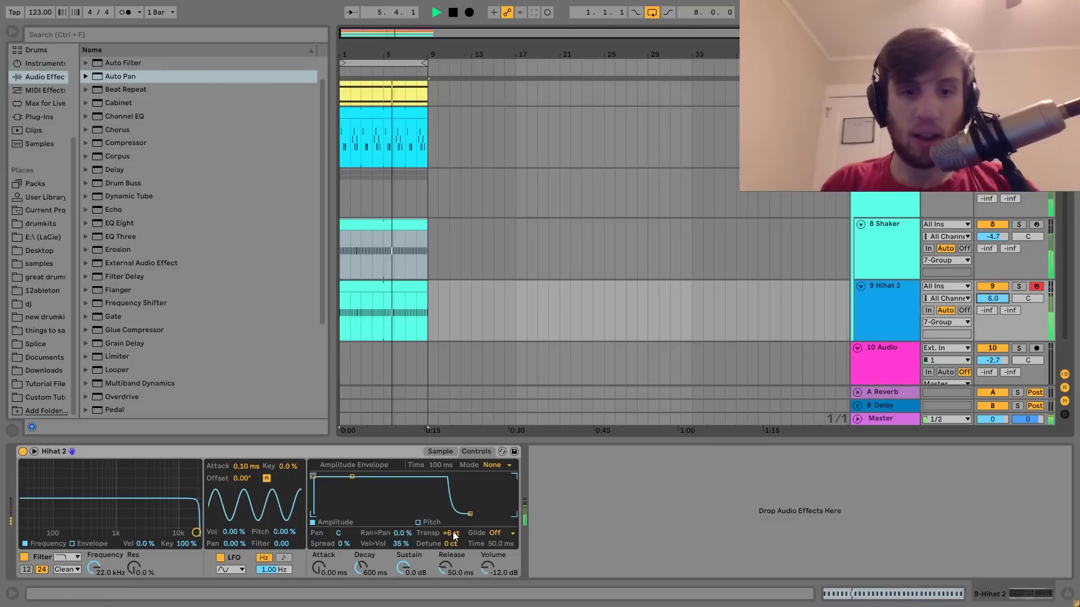
Step: Transpose the Shaker sample to +5 st, and lower the group's volume before folding the group
{"action": "left_click", "coordinate": [896, 244]}
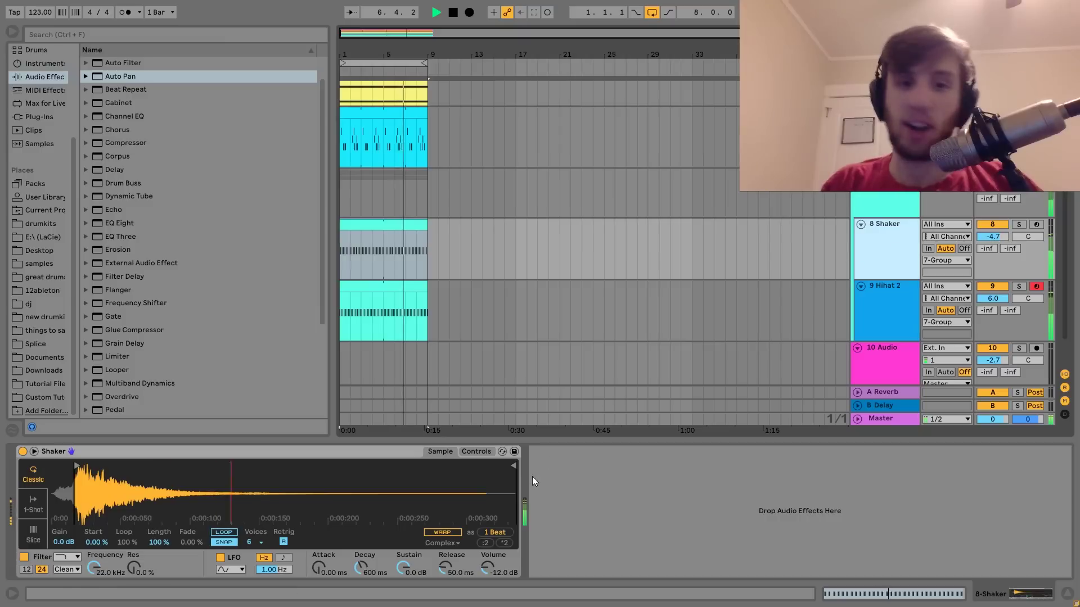
{"action": "left_click", "coordinate": [482, 451]}
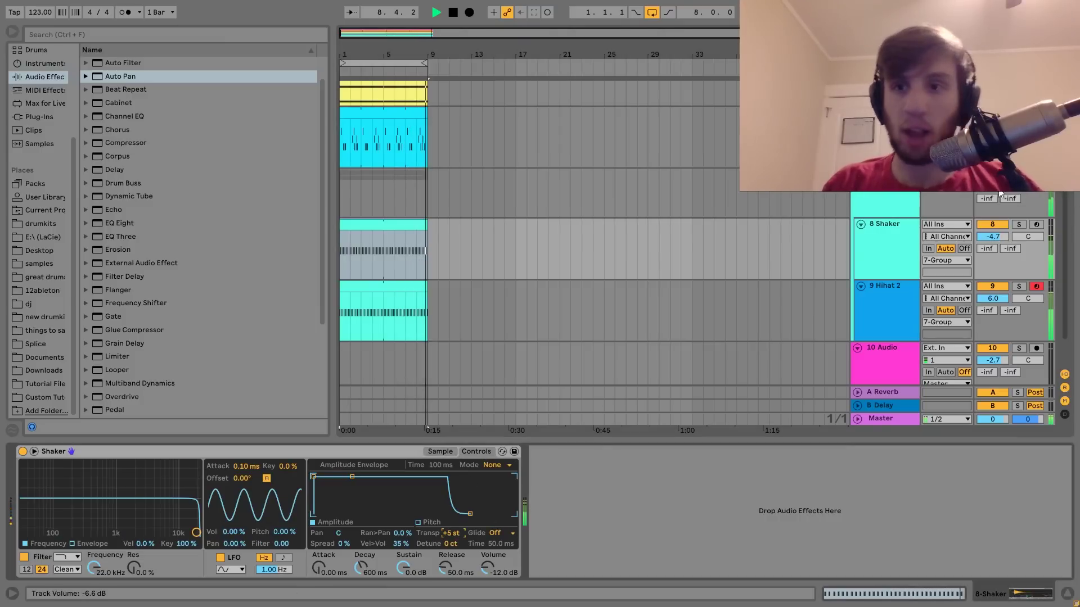
{"action": "left_click", "coordinate": [888, 174]}
{"action": "left_click", "coordinate": [857, 174]}
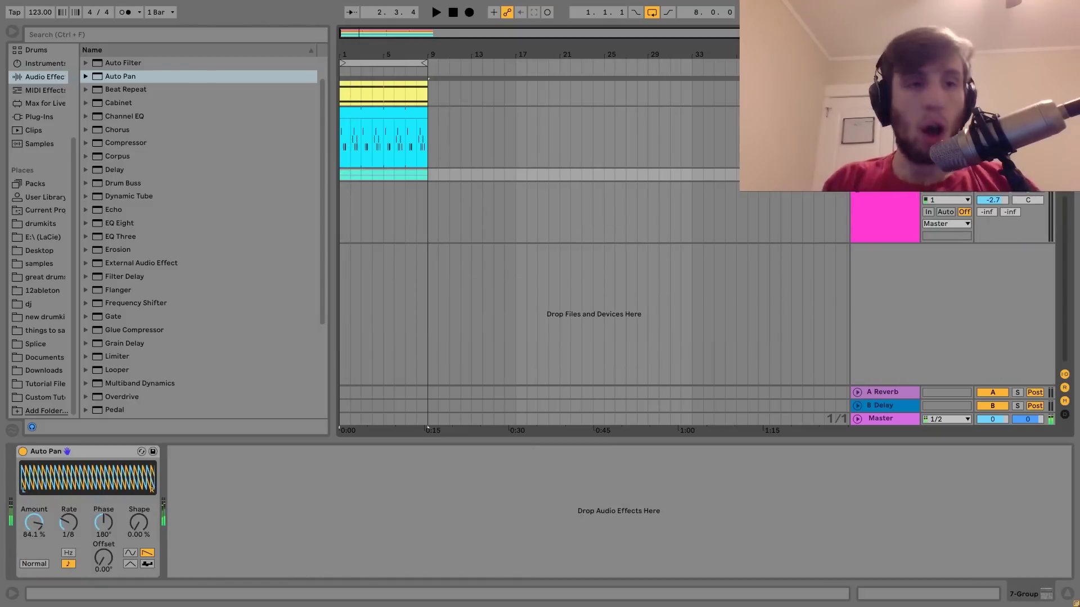
Step: Add a Drum Buss after the Auto Pan with 15% crunch and 20.0 kHz damp, and set the group's volume to -9.6 dB
{"action": "double_click", "coordinate": [119, 185]}
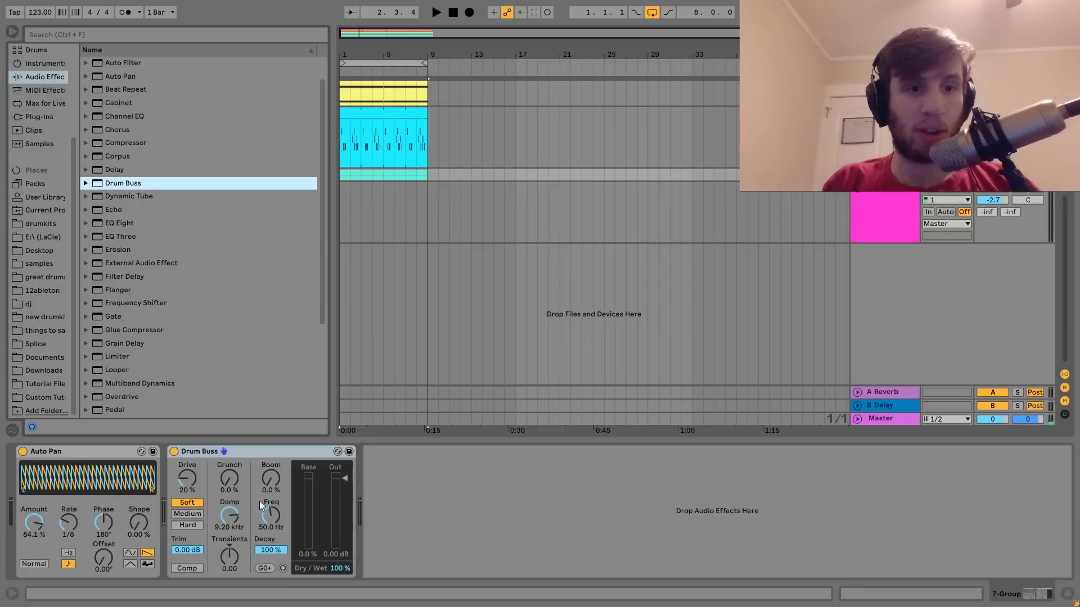
{"action": "key", "text": "space"}
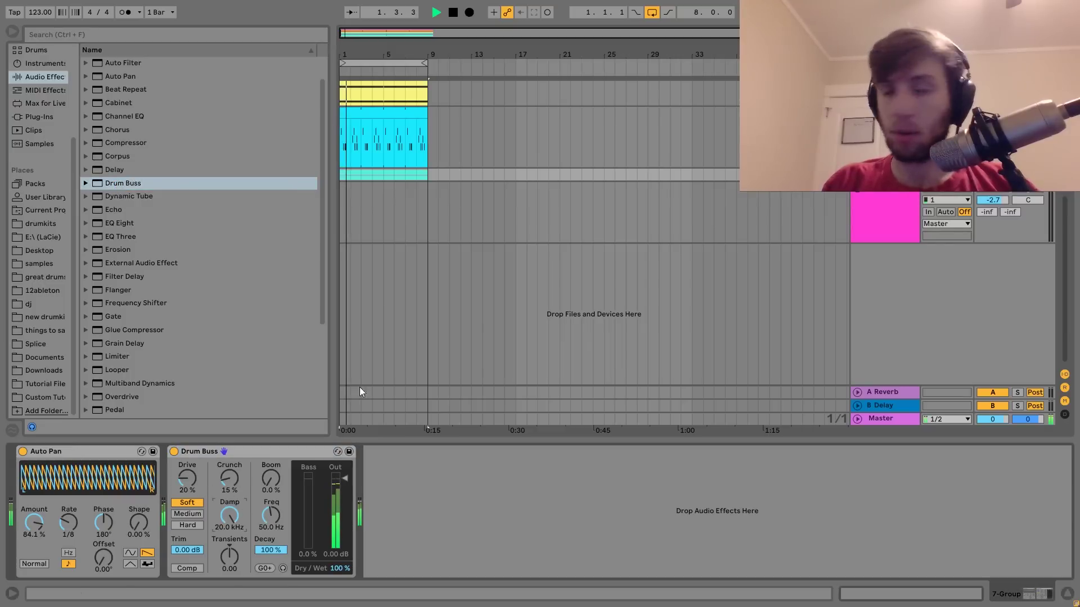
{"action": "left_click", "coordinate": [858, 175]}
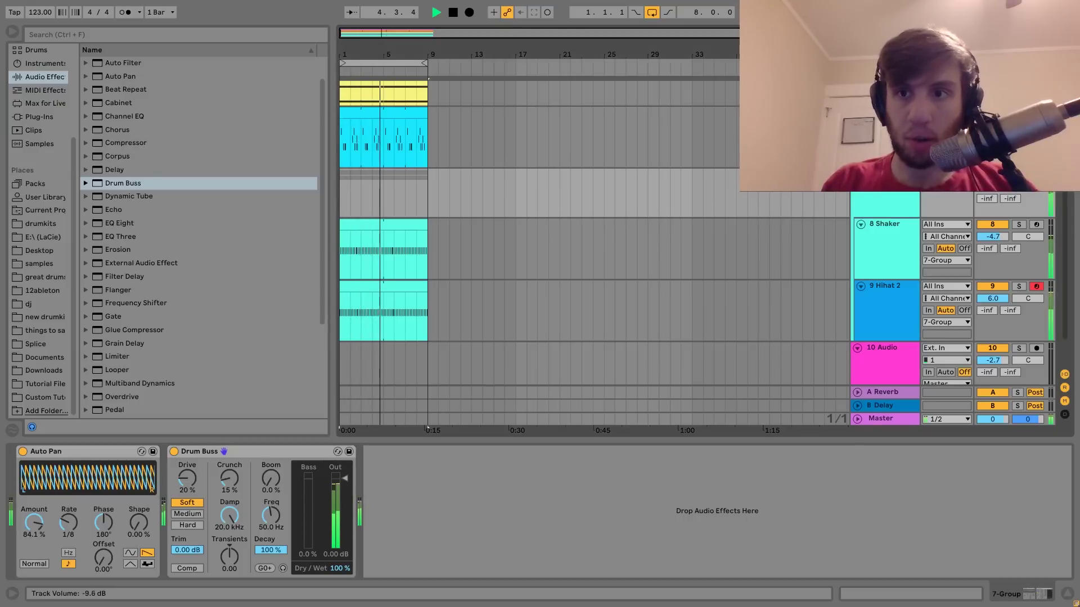
{"action": "left_click", "coordinate": [857, 174]}
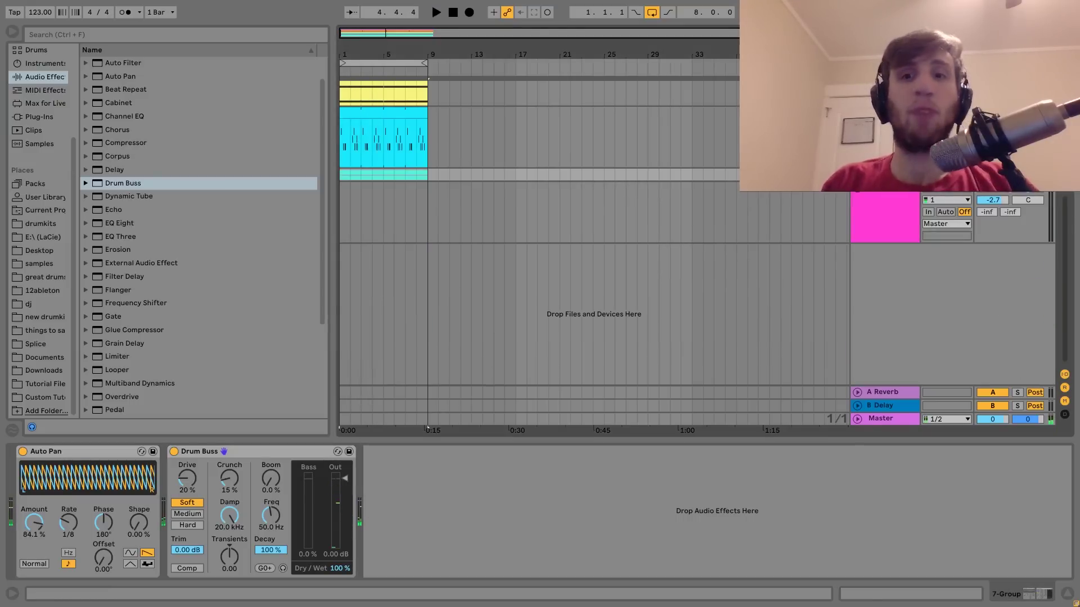
Step: Insert a MIDI track below the folded group and load Hihat 1.wav from the tutorial folder onto it
{"action": "key", "text": "ctrl+shift+t"}
{"action": "left_click", "coordinate": [48, 386]}
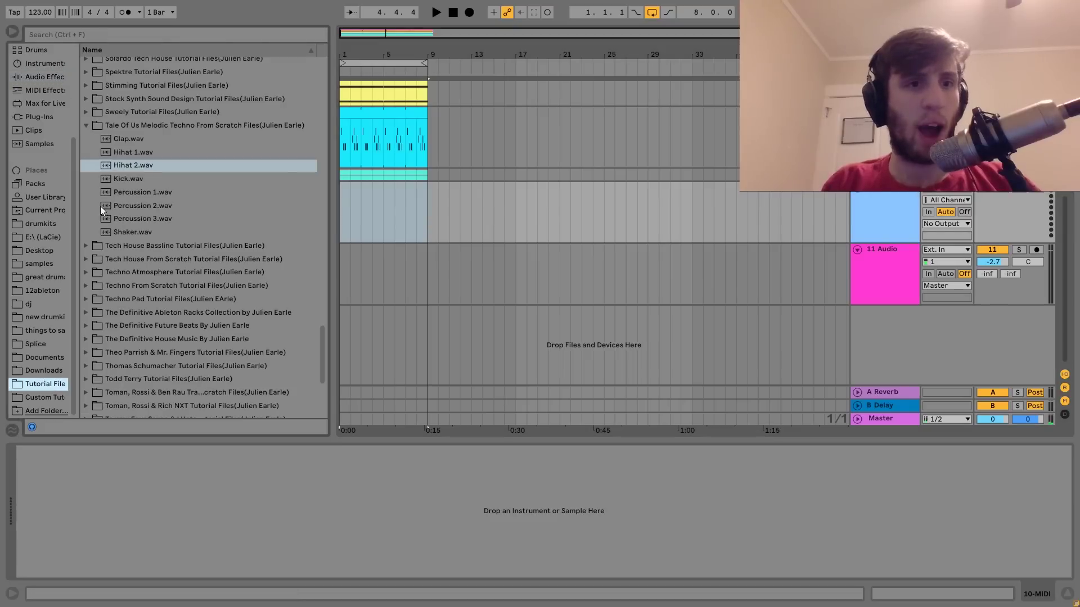
{"action": "double_click", "coordinate": [116, 154]}
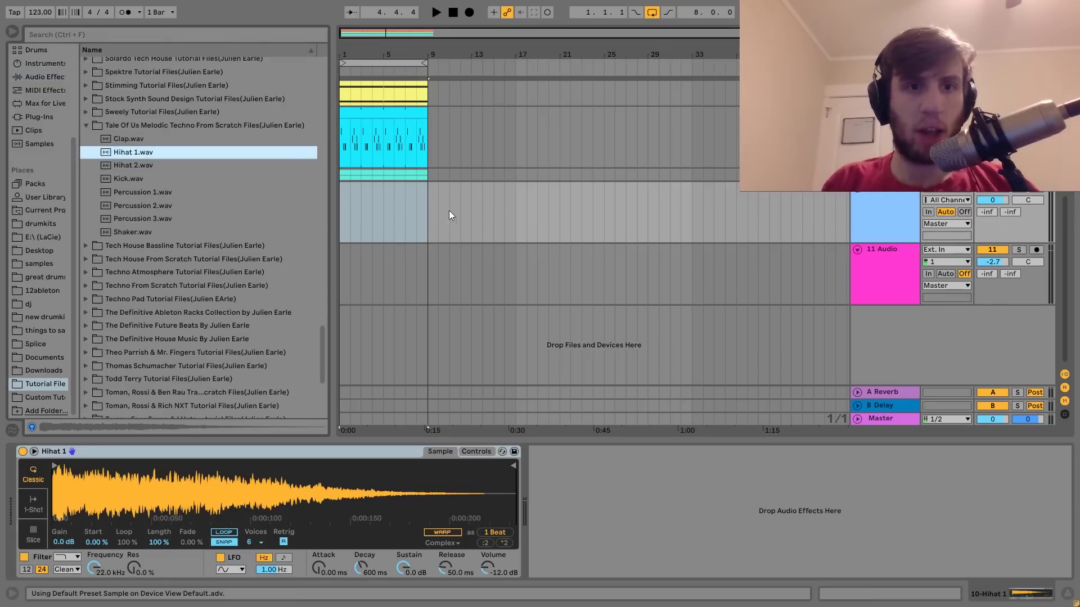
Step: Create an eight-bar MIDI clip on the Hihat 1 track and place off-beat eighth-note C3 hits through bar 1
{"action": "key", "text": "ctrl+shift+m"}
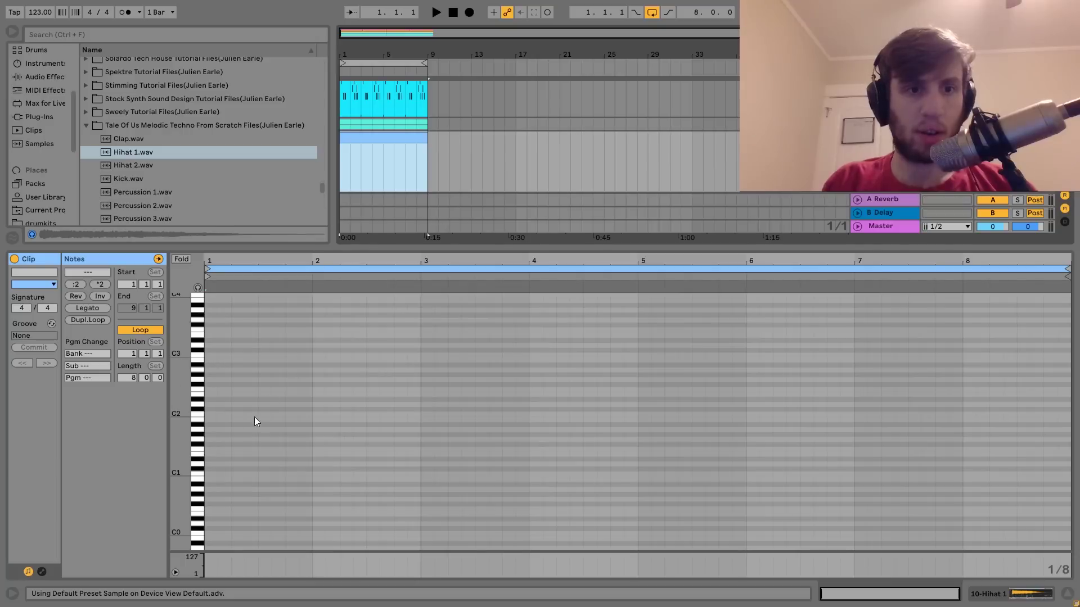
{"action": "double_click", "coordinate": [223, 355]}
{"action": "key", "text": "space"}
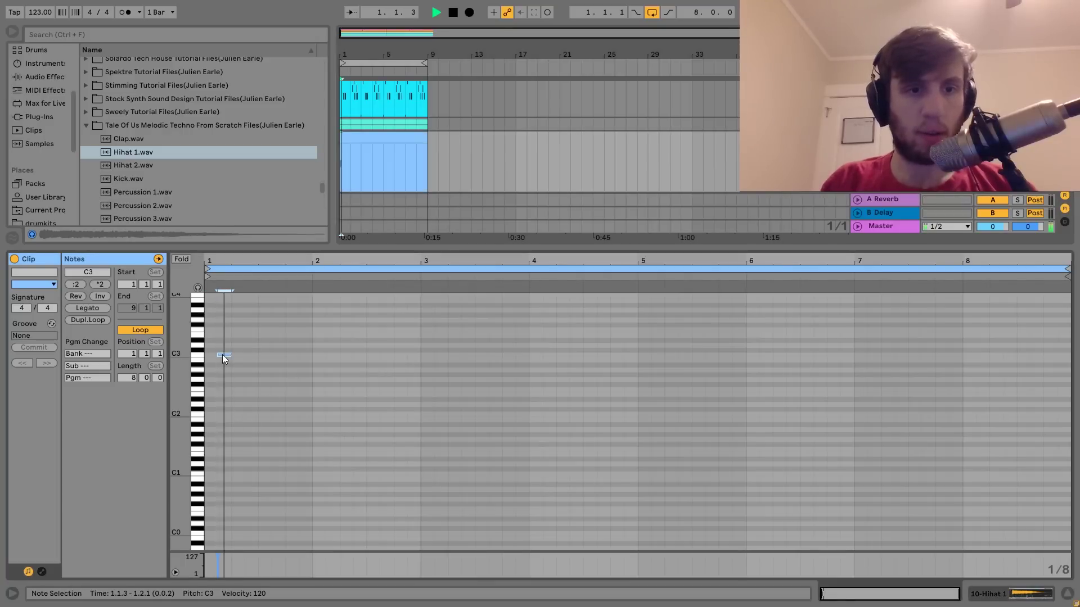
{"action": "key", "text": "space"}
{"action": "key", "text": "ctrl+d"}
{"action": "key", "text": "Right"}
{"action": "key", "text": "ctrl+a"}
{"action": "key", "text": "ctrl+d"}
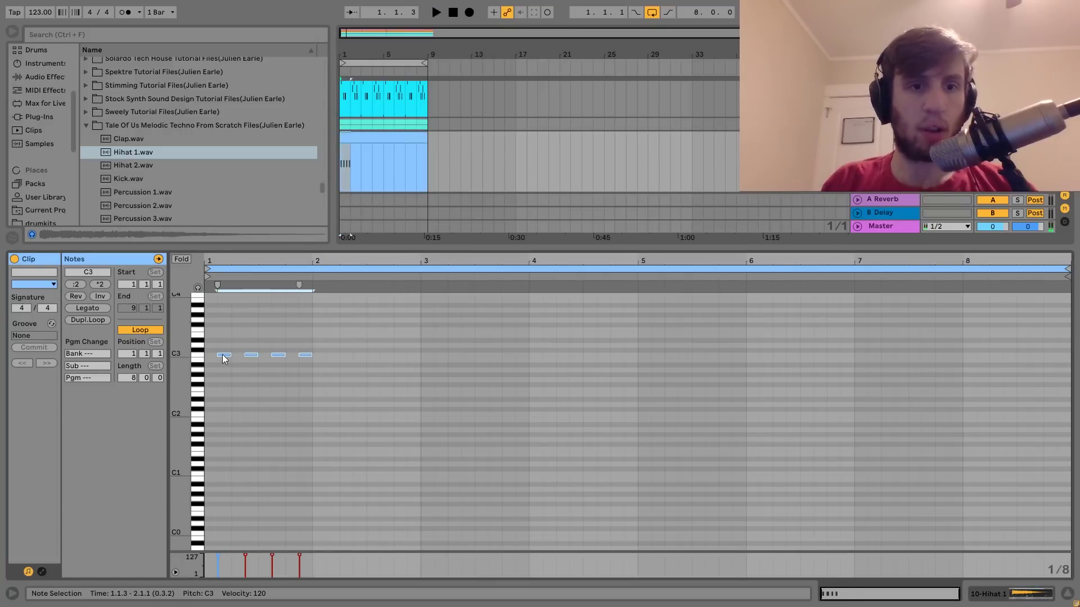
Step: Duplicate the off-beat C3 hi-hat notes until they fill all eight bars of the Hihat 1 clip
{"action": "key", "text": "ctrl+d"}
{"action": "key", "text": "ctrl+d"}
{"action": "key", "text": "ctrl+a"}
{"action": "key", "text": "ctrl+d"}
{"action": "key", "text": "ctrl+d"}
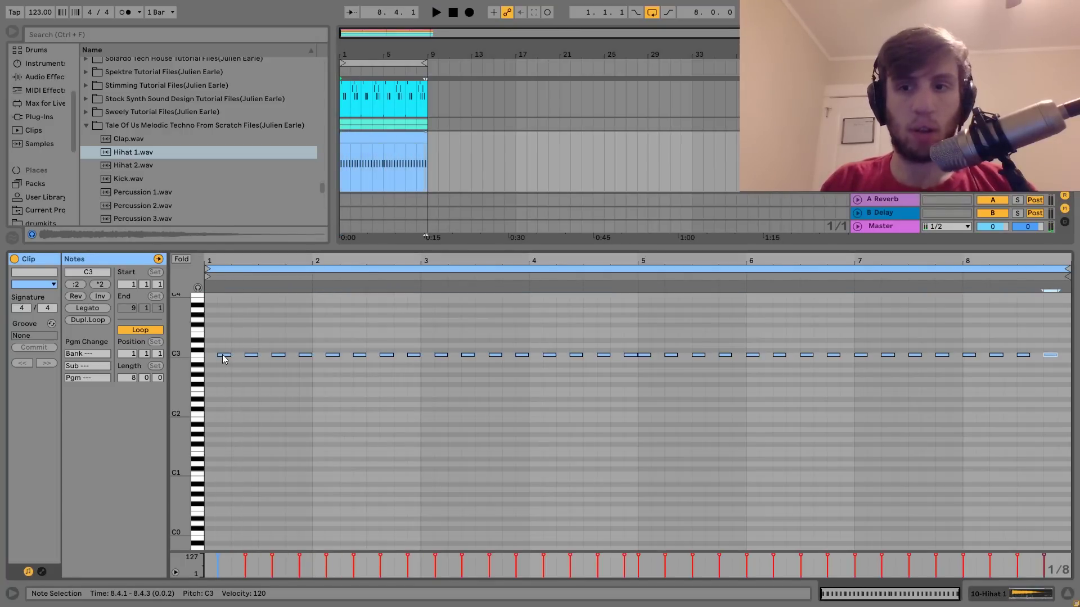
{"action": "key", "text": "ctrl+z"}
{"action": "key", "text": "ctrl+z"}
{"action": "key", "text": "ctrl+d"}
{"action": "key", "text": "Right"}
Step: Play the loop and set the Hihat 1 track volume to -4.6 dB
{"action": "key", "text": "space"}
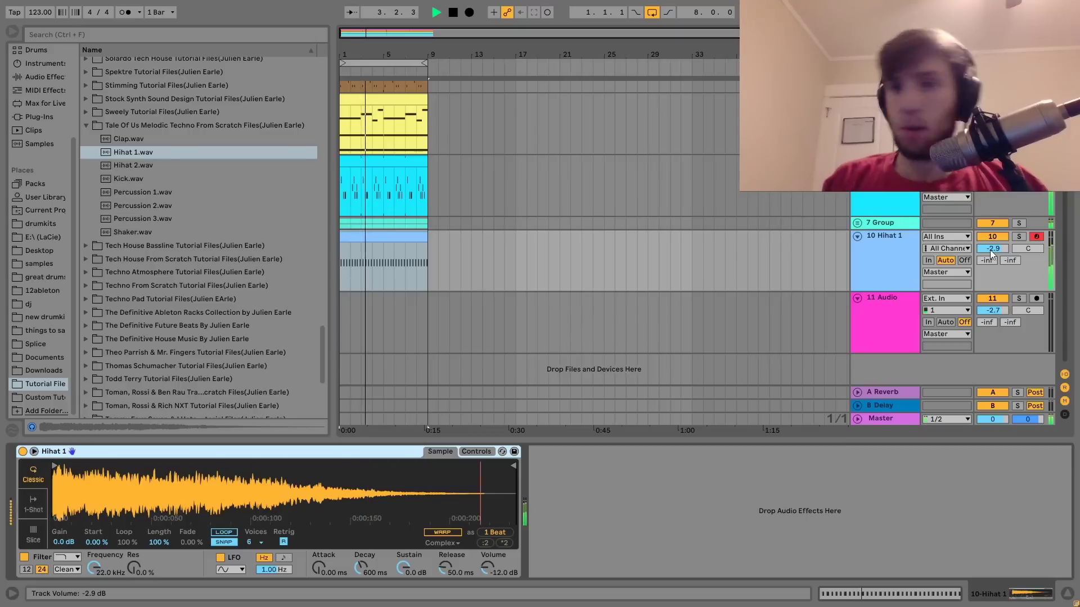
{"action": "key", "text": "space"}
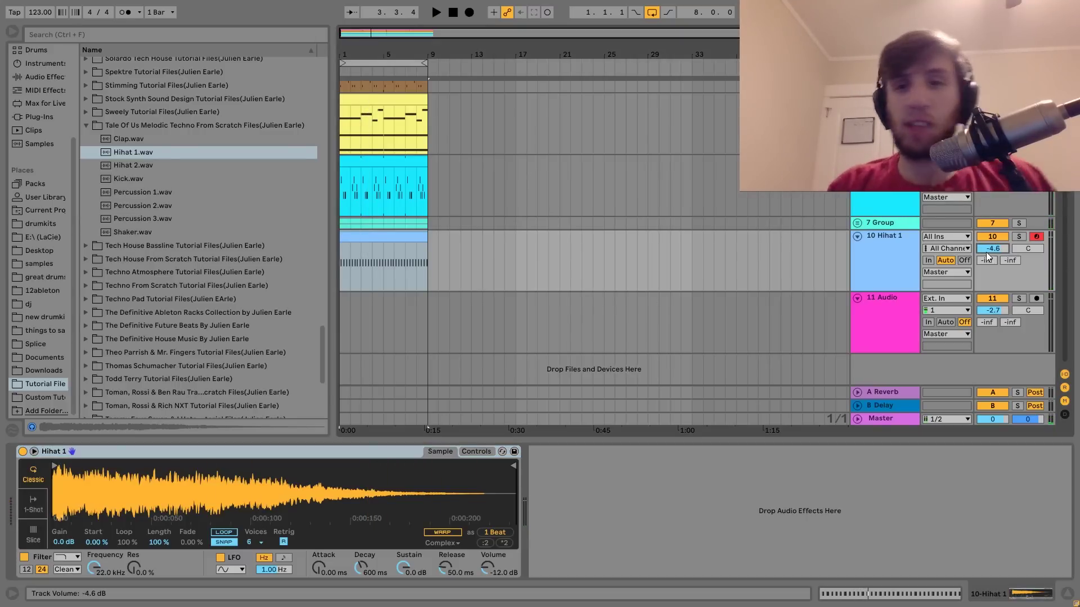
{"action": "key", "text": "space"}
Step: Insert a MIDI track below Hihat 1 and load Clap.wav from the tutorial folder onto it
{"action": "key", "text": "ctrl+shift+t"}
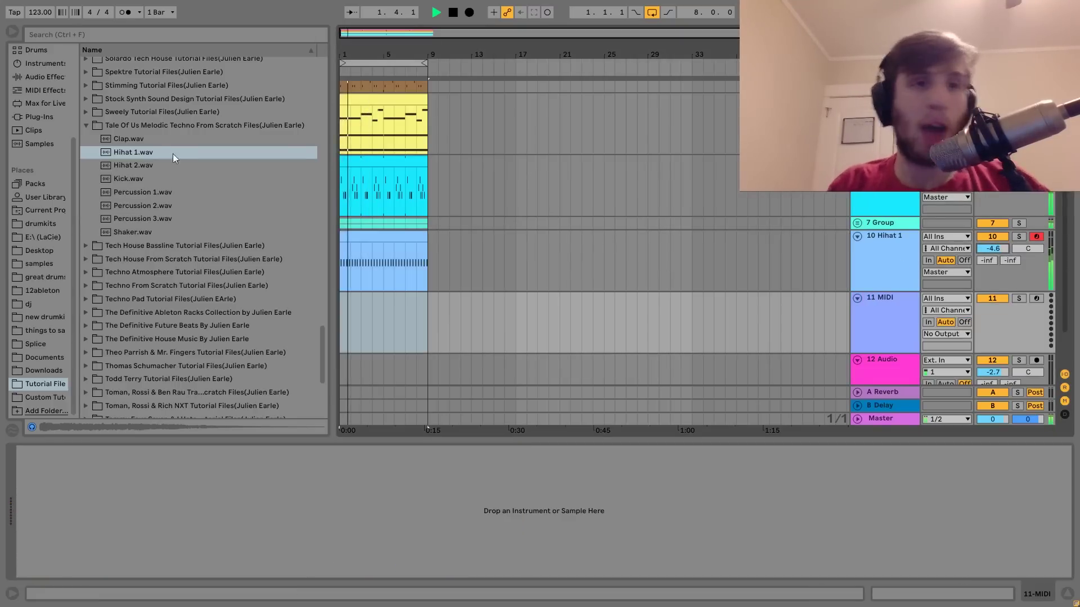
{"action": "key", "text": "space"}
{"action": "left_click", "coordinate": [137, 142]}
{"action": "double_click", "coordinate": [137, 143]}
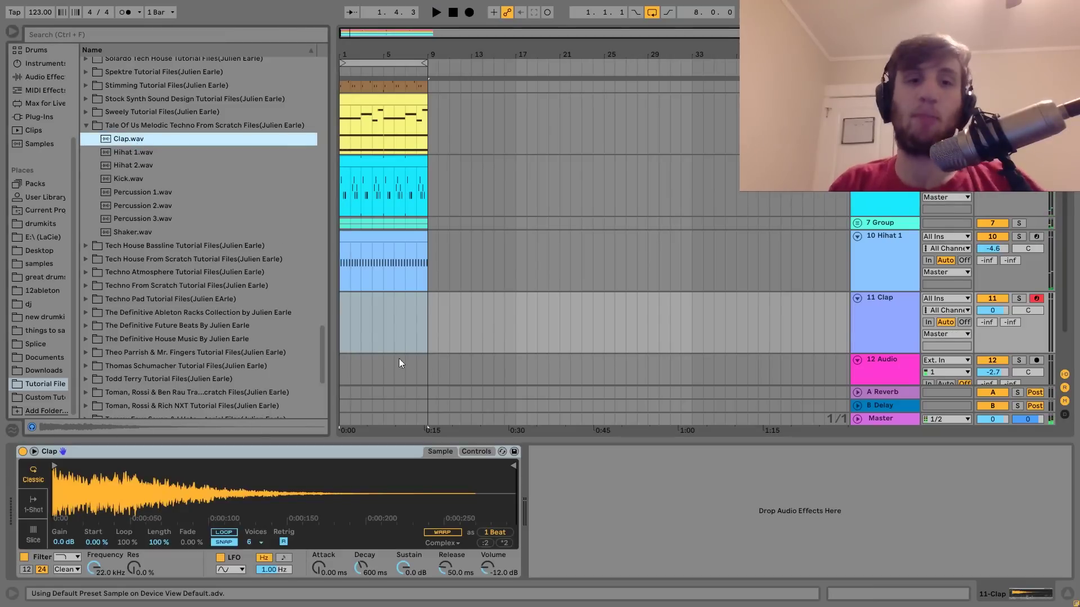
Step: Create a four-bar MIDI clip on the Clap track with one-beat C3 notes on beats 2 and 4 of bar 1
{"action": "left_click_drag", "start_coordinate": [383, 332], "coordinate": [332, 323]}
{"action": "key", "text": "ctrl+shift+m"}
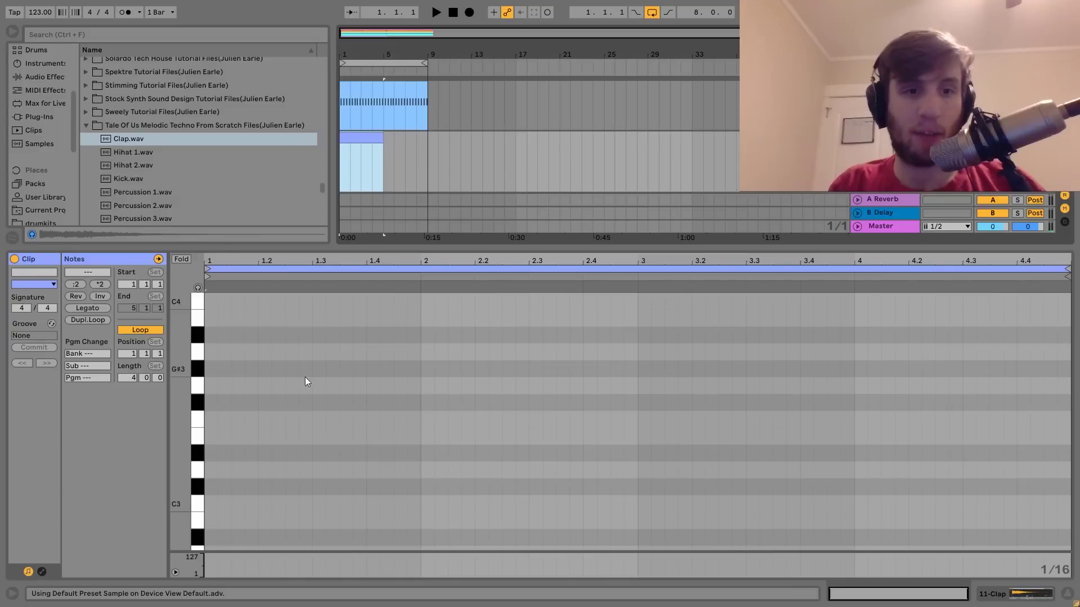
{"action": "double_click", "coordinate": [284, 503]}
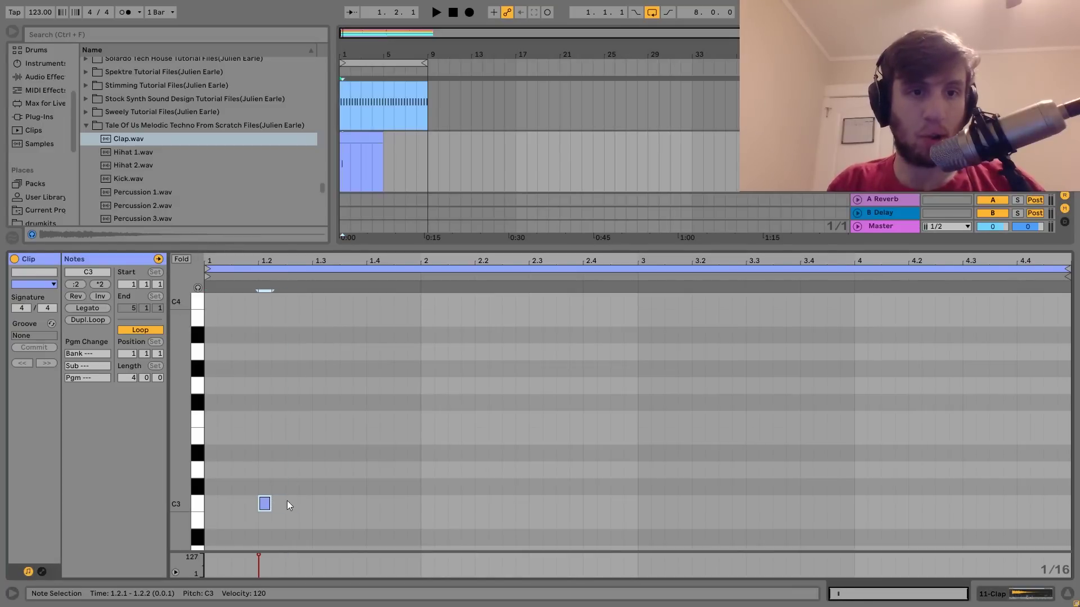
{"action": "left_click_drag", "start_coordinate": [290, 504], "coordinate": [356, 478]}
{"action": "key", "text": "space"}
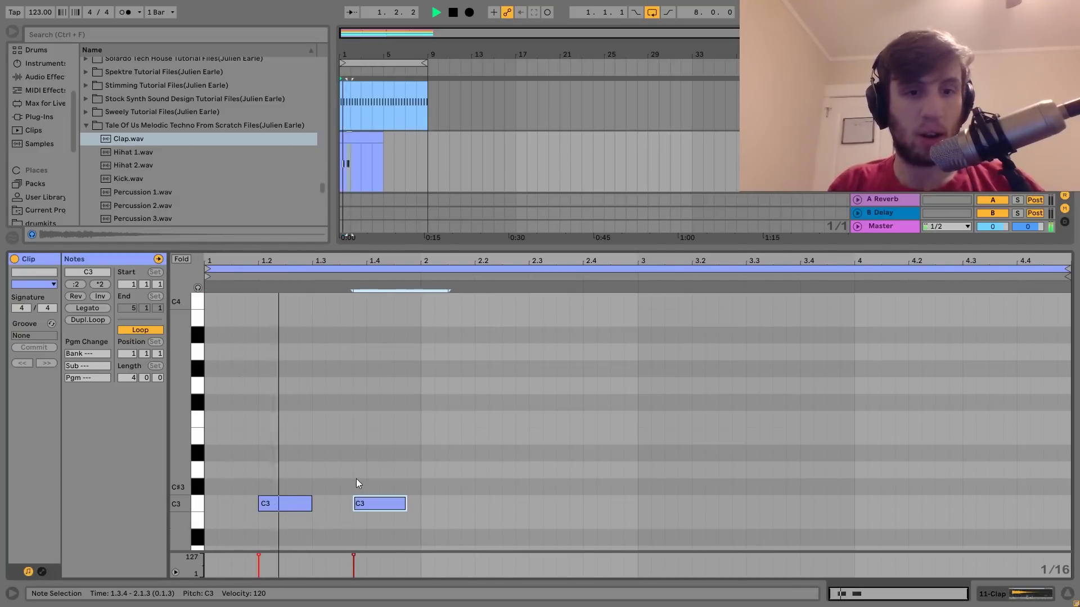
{"action": "key", "text": "Right"}
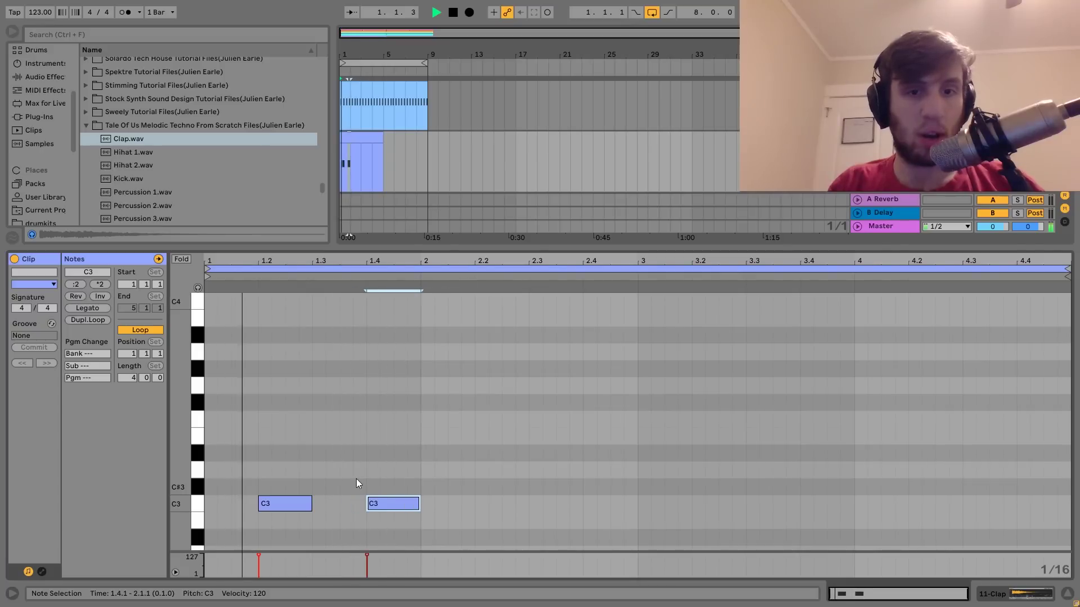
{"action": "key", "text": "space"}
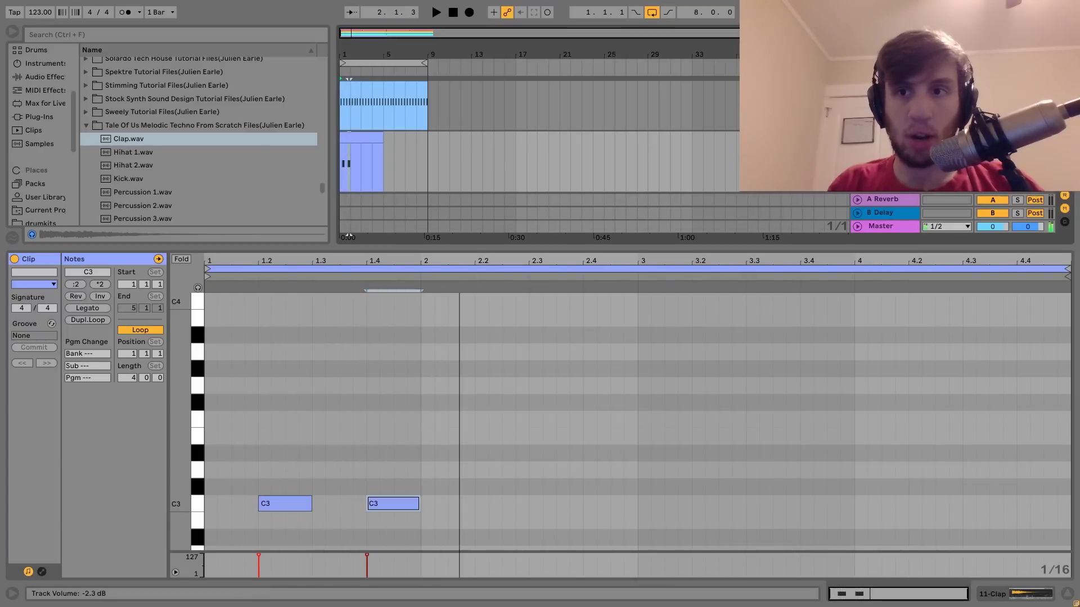
Step: Shorten the clap clip's loop to one bar, extended across all eight bars, and set the track volume to -3.4 dB
{"action": "left_click_drag", "start_coordinate": [1067, 269], "coordinate": [426, 274]}
{"action": "left_click_drag", "start_coordinate": [382, 136], "coordinate": [428, 135]}
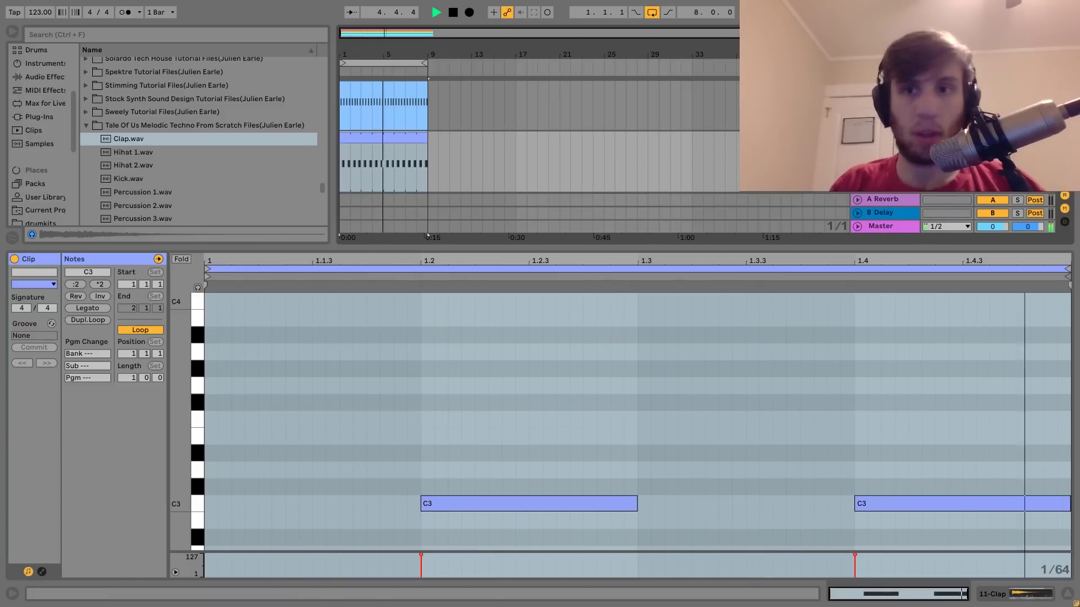
{"action": "key", "text": "shift+Tab"}
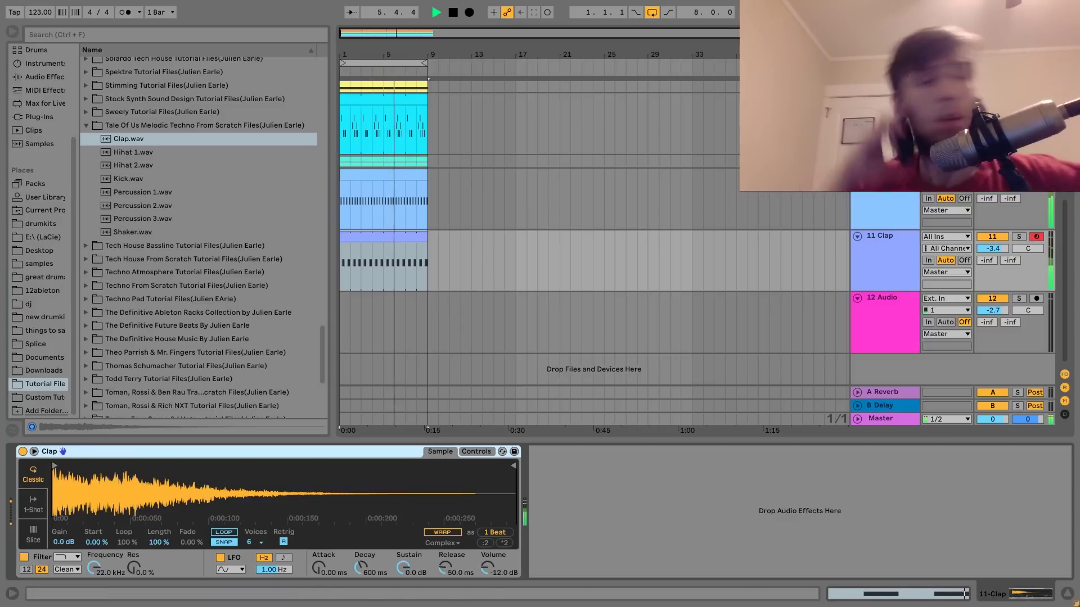
Step: Add a Drum Buss to the Clap track with 17% crunch and 20.0 kHz damp, and set the track volume to -8.8 dB
{"action": "left_click", "coordinate": [33, 76]}
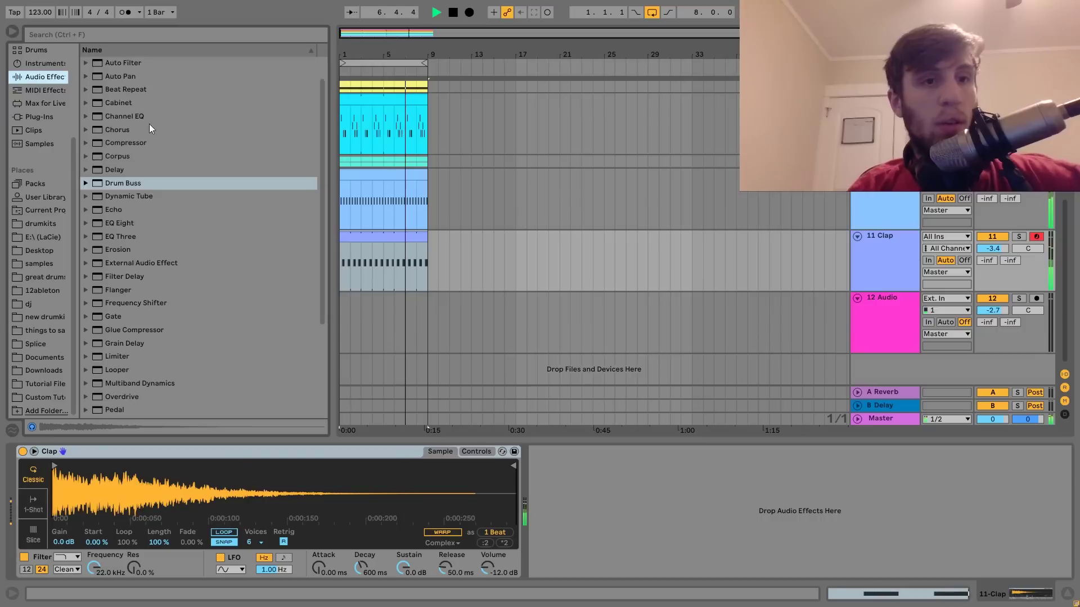
{"action": "left_click_drag", "start_coordinate": [128, 183], "coordinate": [592, 498]}
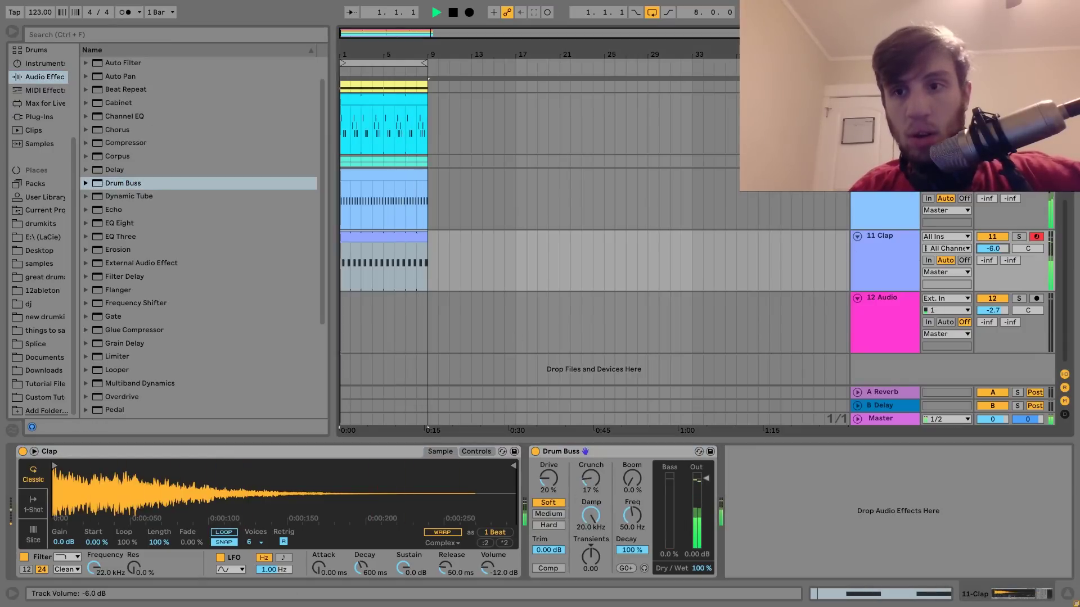
{"action": "left_click_drag", "start_coordinate": [999, 246], "coordinate": [998, 250]}
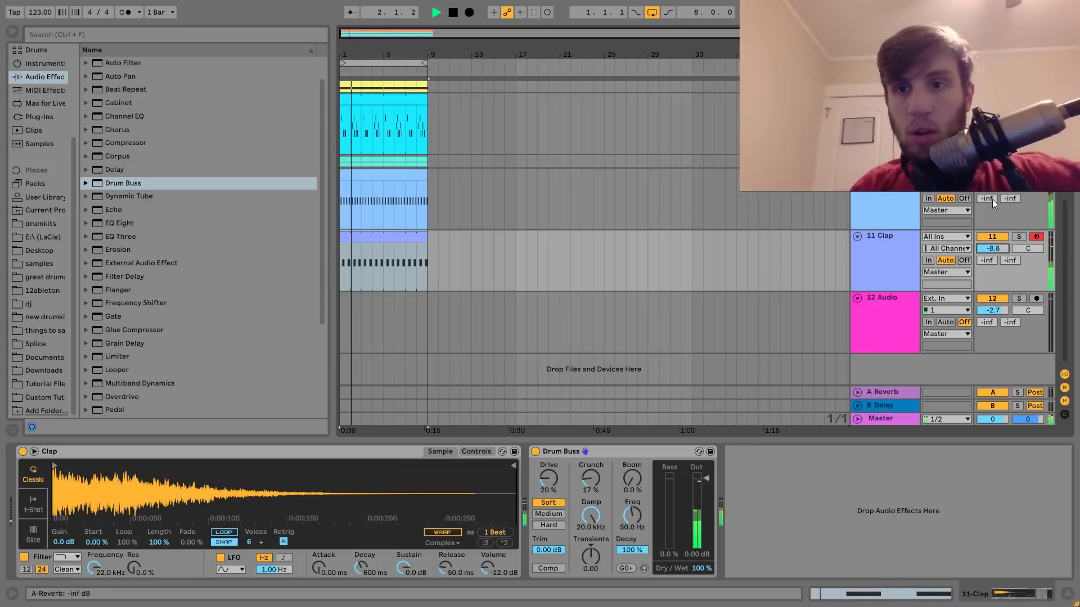
Step: Add a Drum Buss to Hihat 1 with 5.6% crunch and 20.0 kHz damp, and balance volumes at -8.8 dB for Hihat 1 and -8.7 dB for Clap
{"action": "left_click_drag", "start_coordinate": [993, 190], "coordinate": [993, 194]}
{"action": "left_click", "coordinate": [897, 198]}
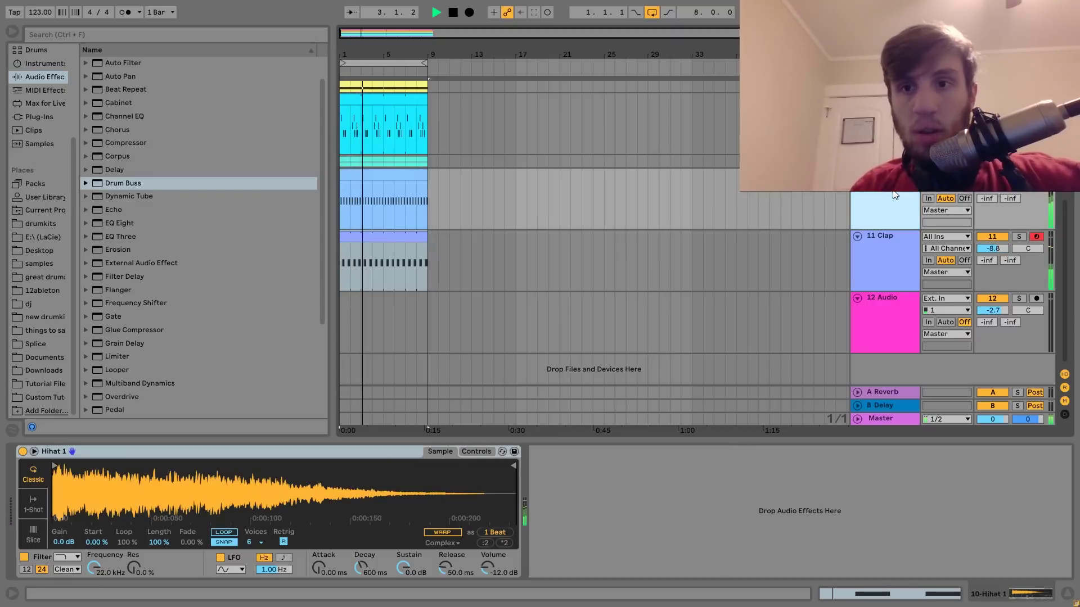
{"action": "left_click_drag", "start_coordinate": [156, 183], "coordinate": [593, 487]}
{"action": "left_click_drag", "start_coordinate": [985, 250], "coordinate": [985, 249]}
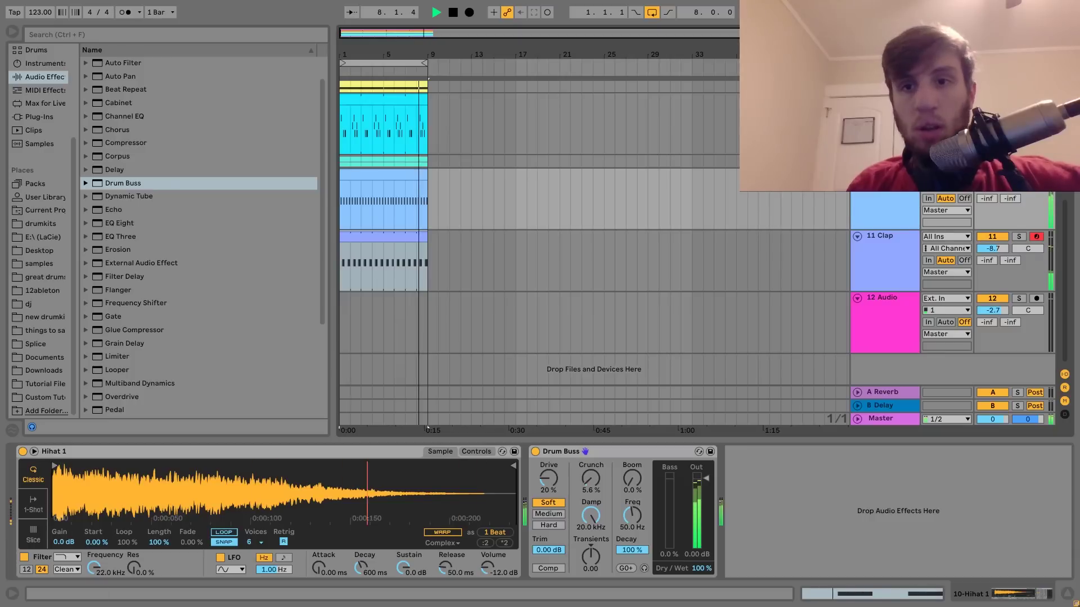
Step: Raise the Shaker track volume to 1.3 dB inside the unfolded group, and fold the group again
{"action": "scroll", "coordinate": [1001, 193], "scroll_direction": "up", "scroll_amount": 3}
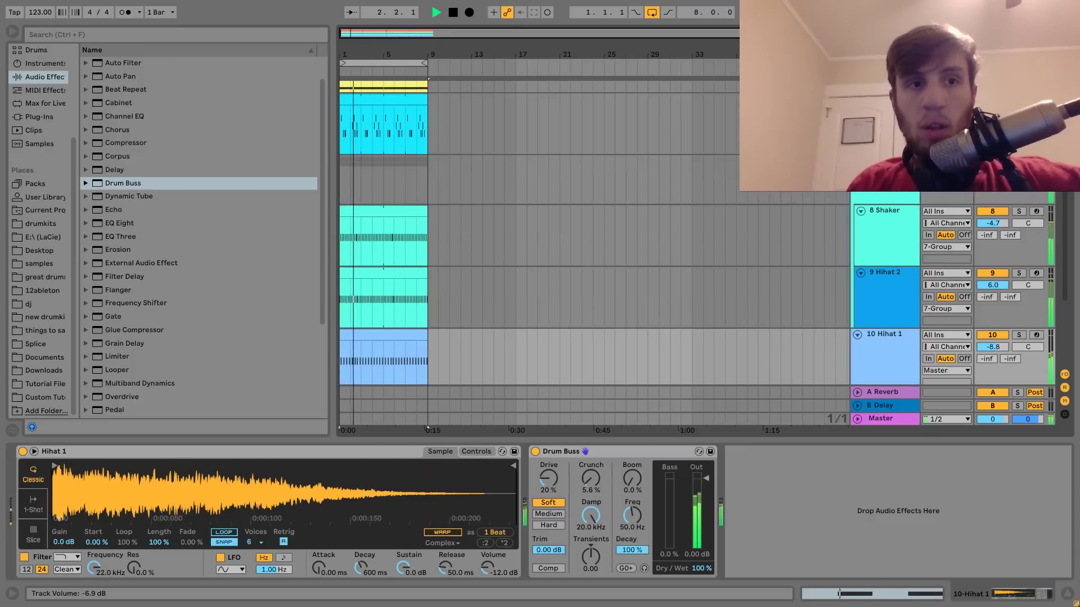
{"action": "left_click", "coordinate": [887, 230]}
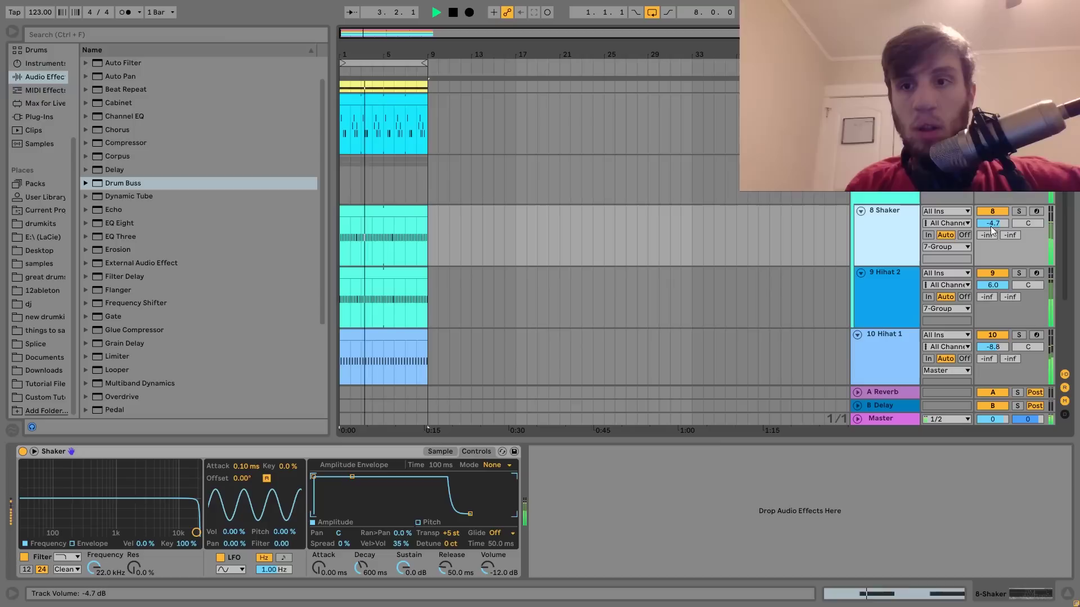
{"action": "left_click_drag", "start_coordinate": [992, 223], "coordinate": [993, 189]}
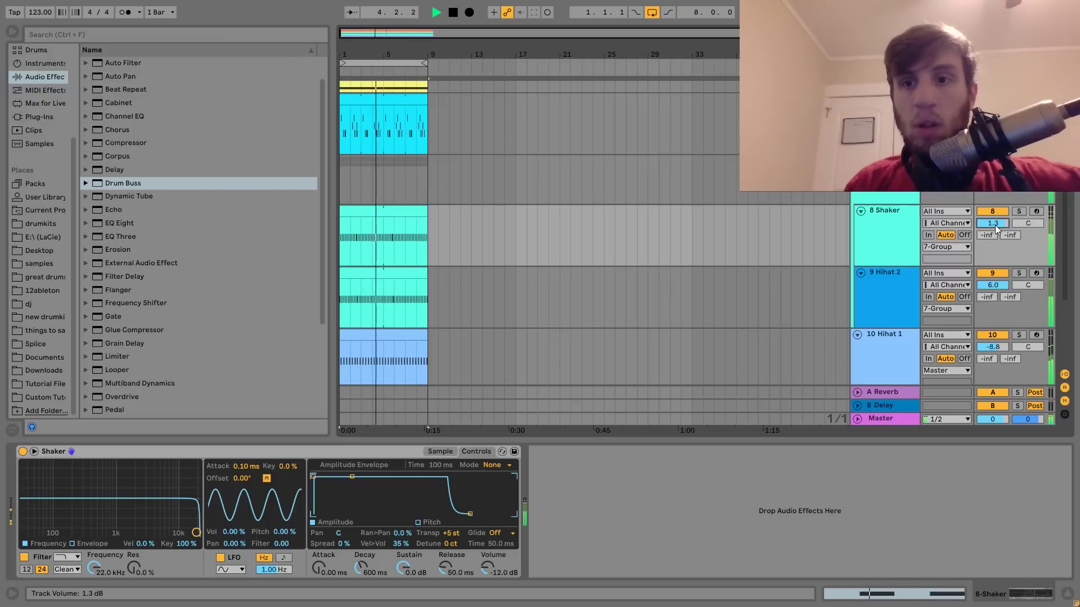
{"action": "left_click", "coordinate": [857, 162]}
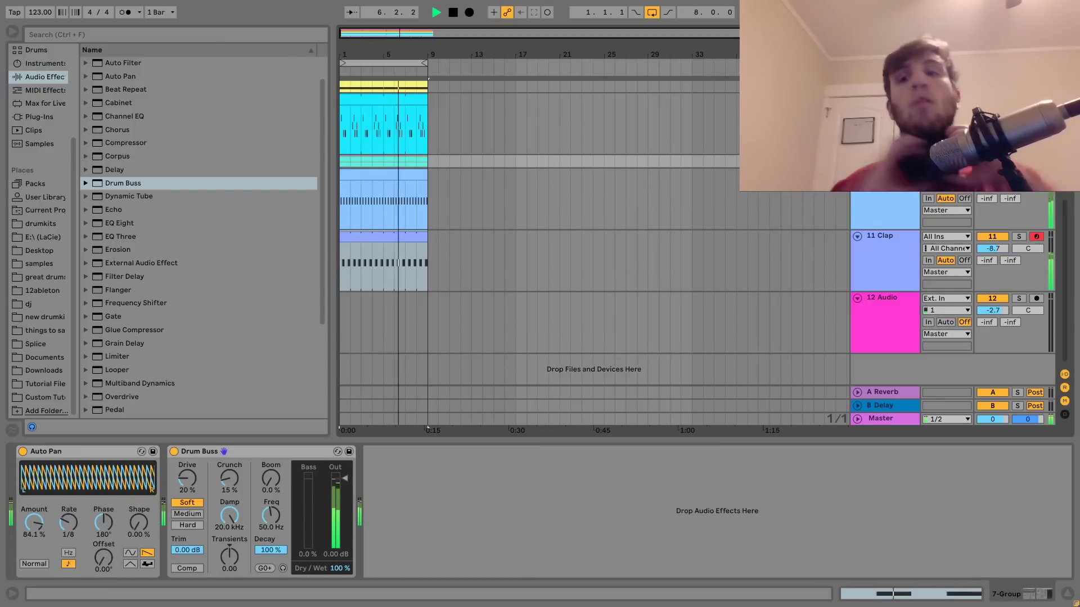
{"action": "key", "text": "space"}
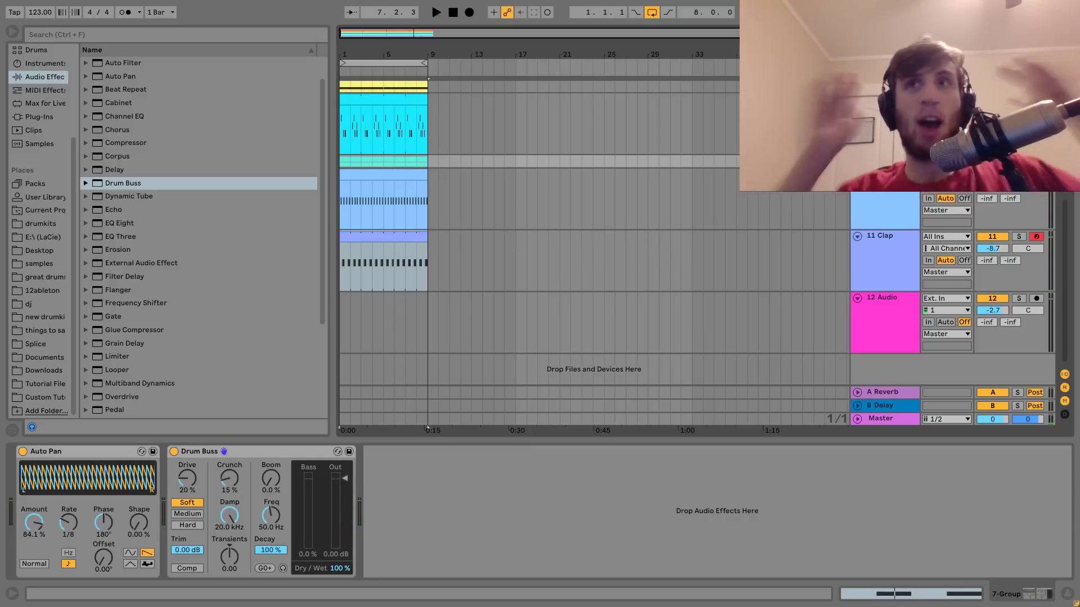
Step: Select the groups and ungrouped tracks from the first group onward and lower their volumes together by 2.3 dB, with 4 Analog at -16.1 dB
{"action": "scroll", "coordinate": [594, 233], "scroll_direction": "up", "scroll_amount": 5}
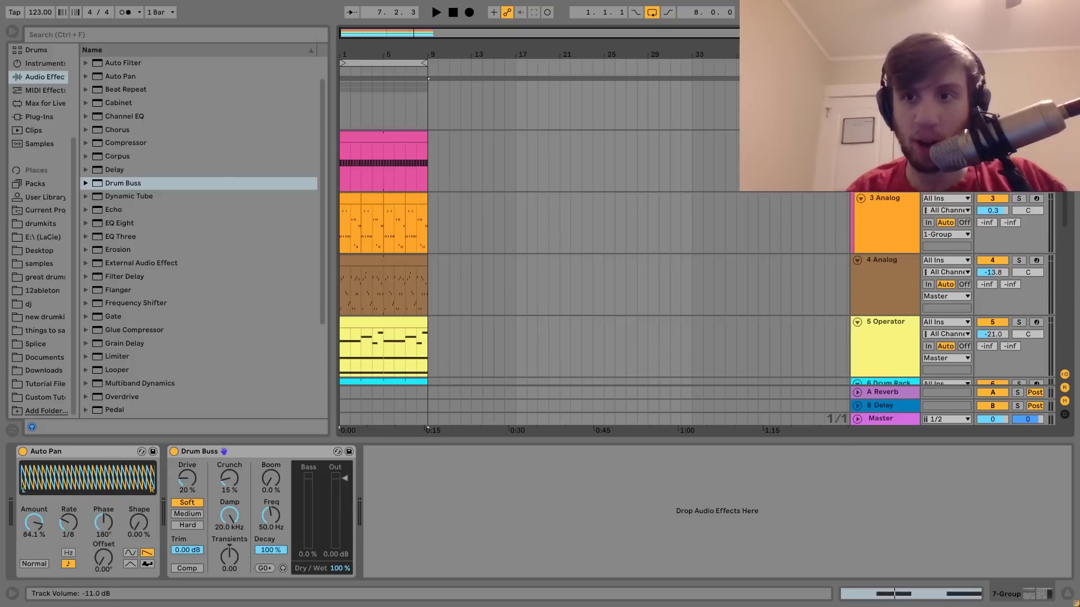
{"action": "key", "text": "space"}
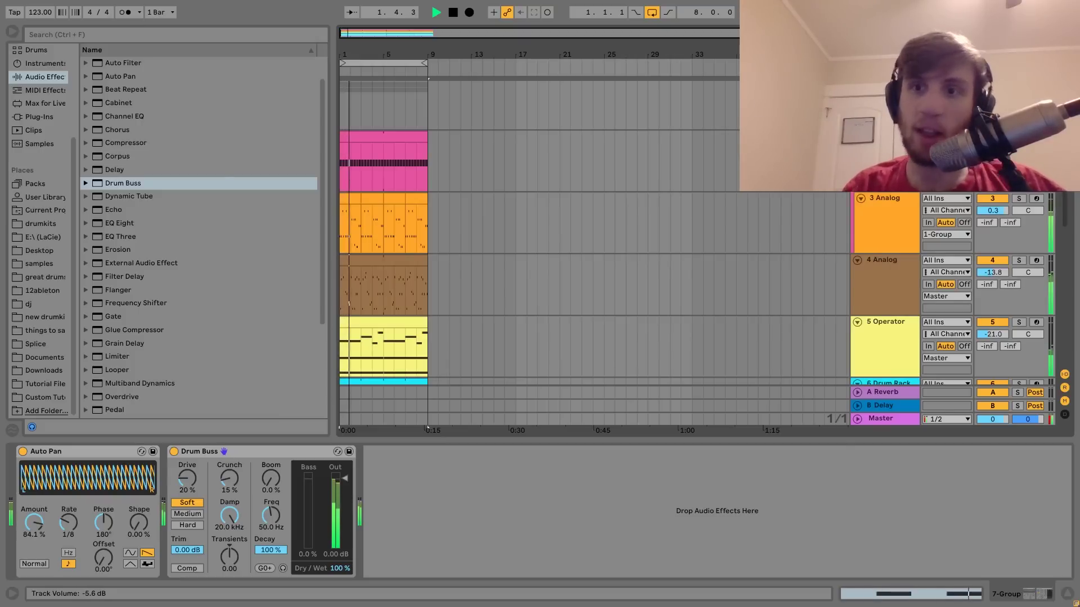
{"action": "left_click", "coordinate": [884, 105]}
{"action": "left_click", "coordinate": [885, 382], "text": "shift"}
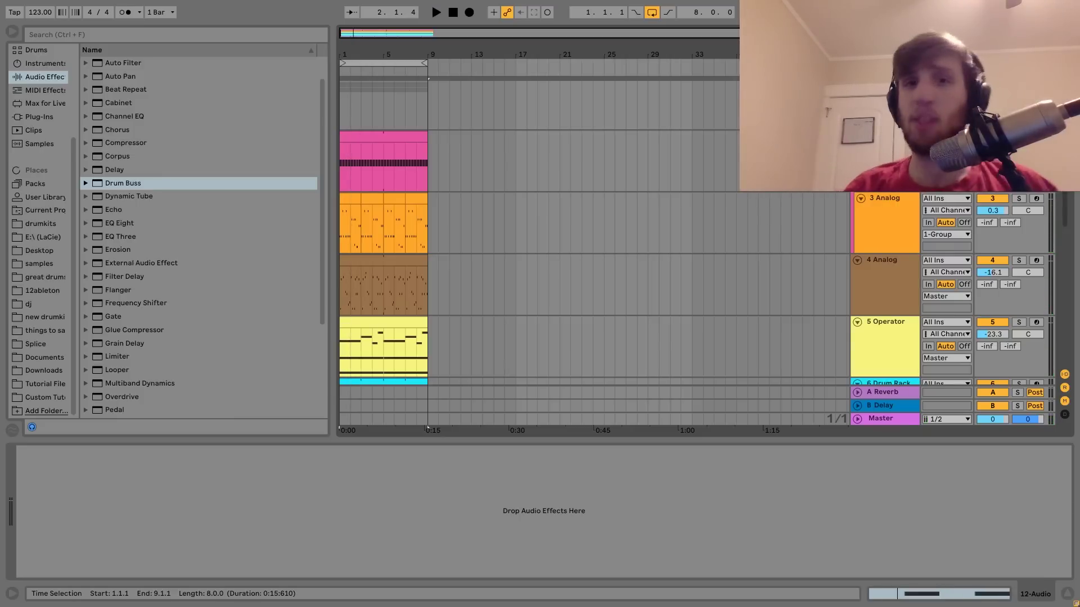
Step: Select the first group, turn off the arrangement loop, and play the eight bars through once
{"action": "left_click", "coordinate": [884, 106]}
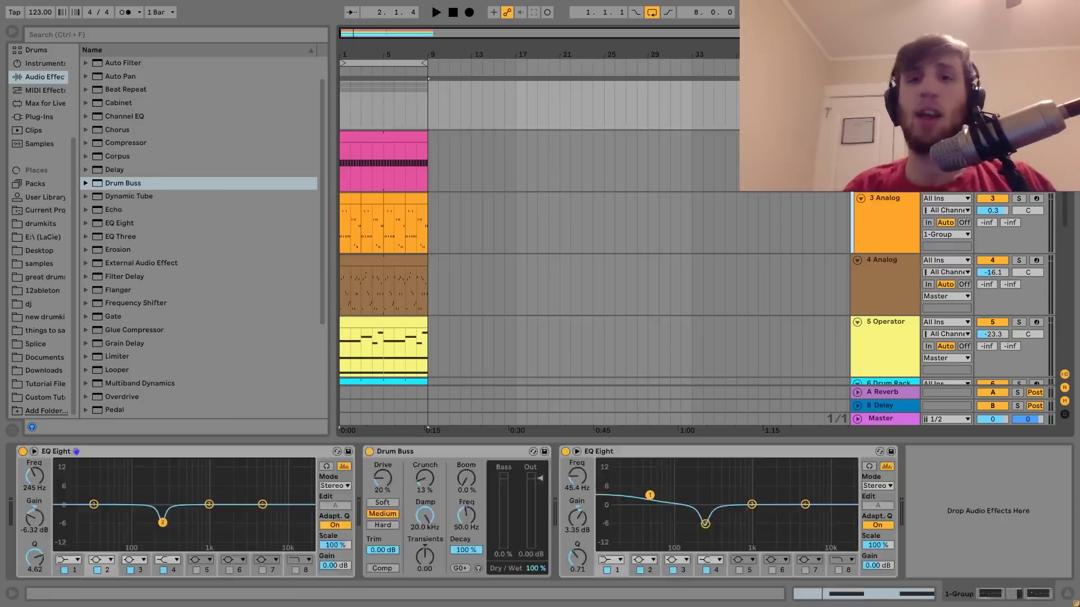
{"action": "left_click", "coordinate": [653, 14]}
{"action": "key", "text": "space"}
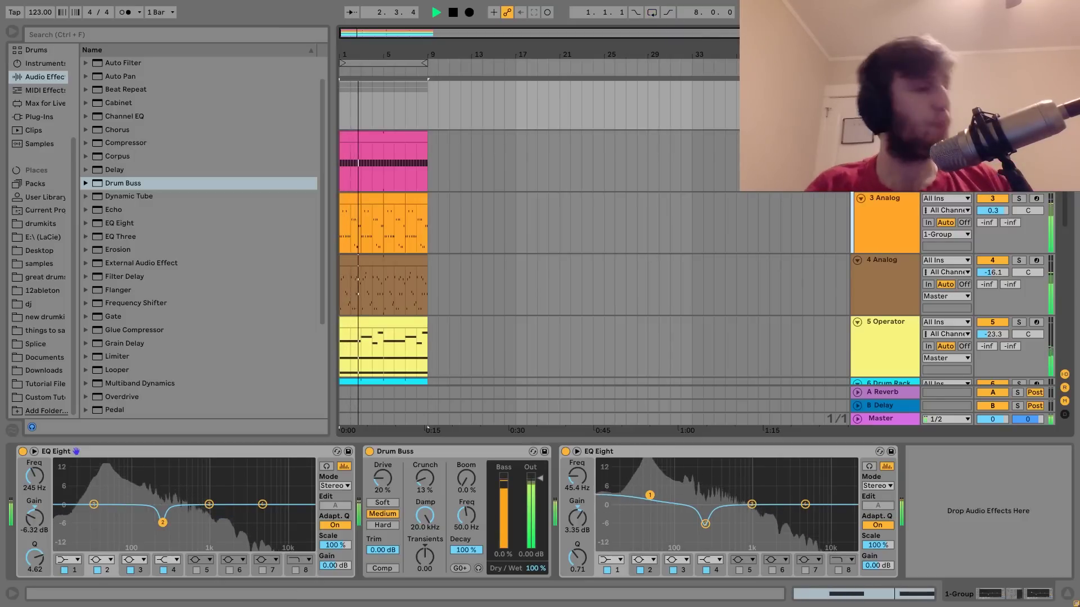
{"action": "scroll", "coordinate": [591, 253], "scroll_direction": "down", "scroll_amount": 6}
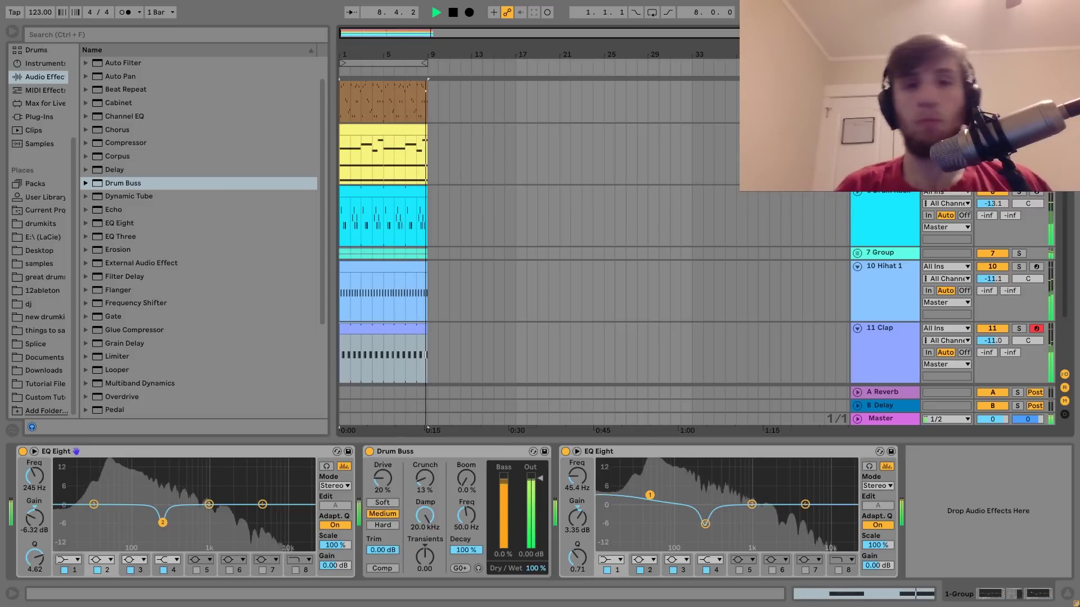
{"action": "key", "text": "space"}
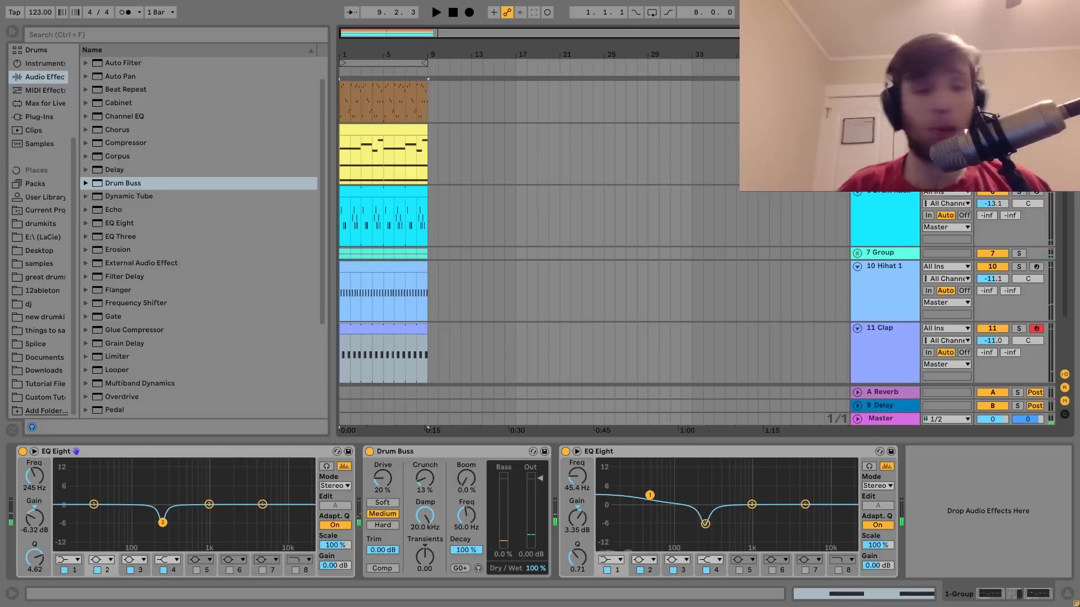